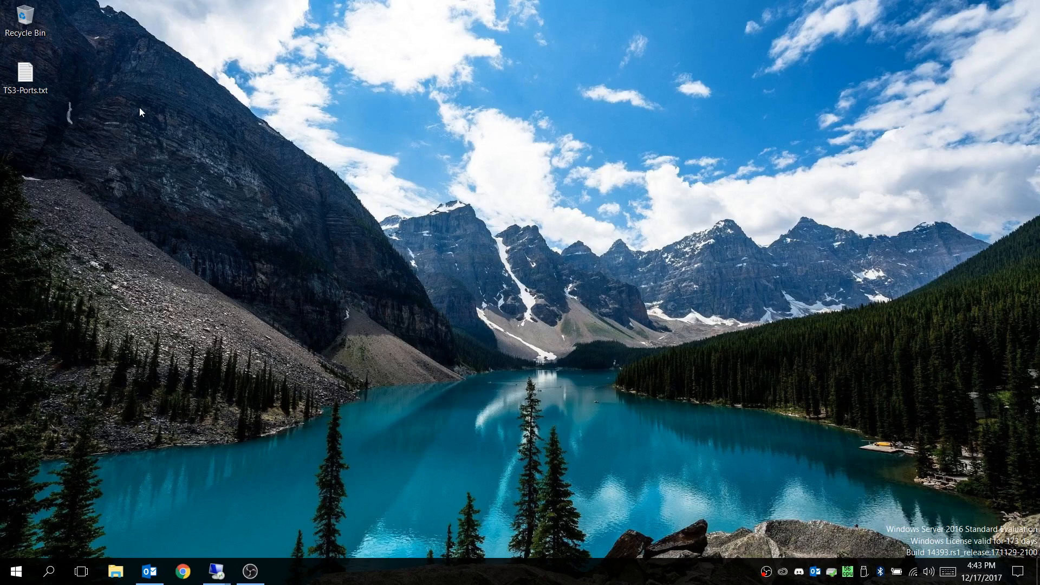
Step: Open TS3-Ports.txt from the desktop to review the default TeamSpeak 3 ports
double_click(33, 77)
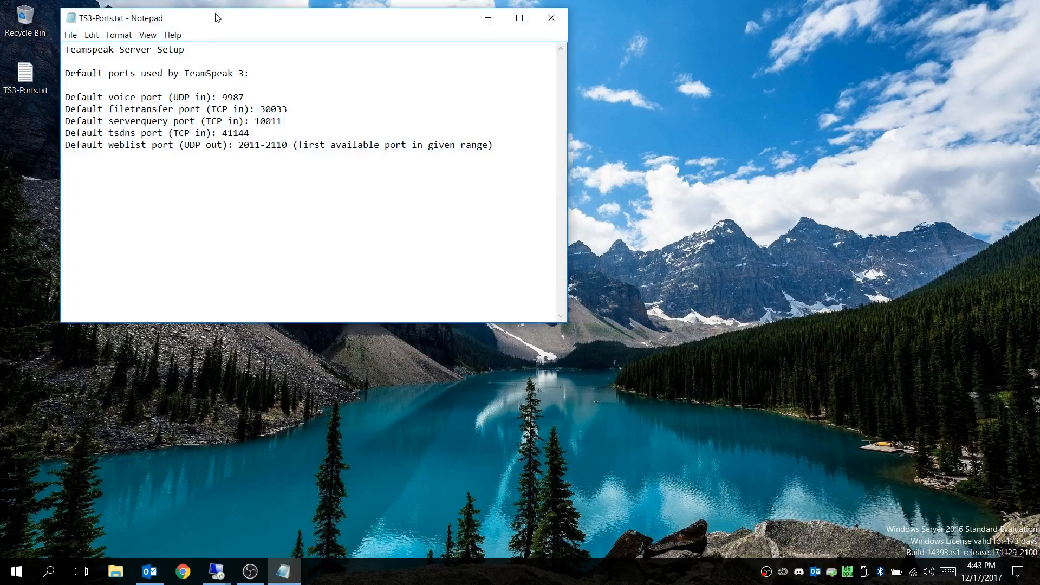
left_click_drag(216, 18, 223, 26)
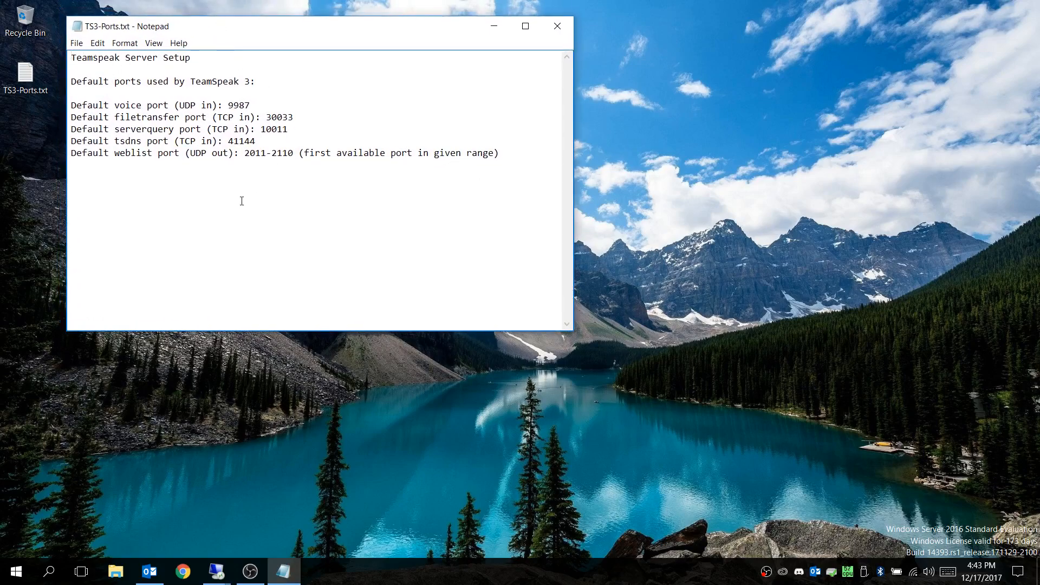
Step: Switch to the RYTECHLAB remote session and inspect the TS1 virtual machine in Hyper-V Manager, then minimise both windows
left_click(222, 578)
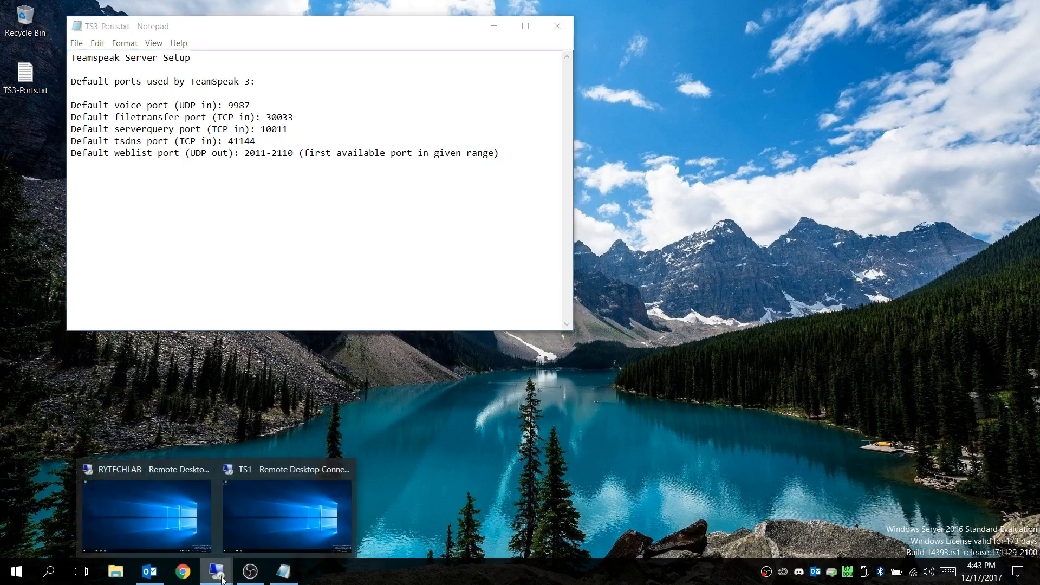
left_click(163, 505)
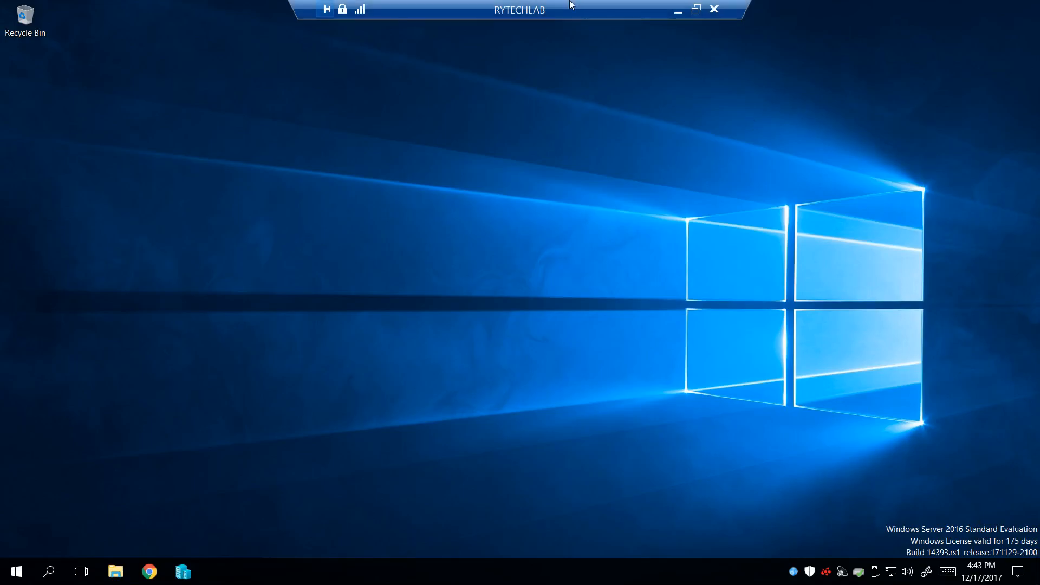
left_click(183, 571)
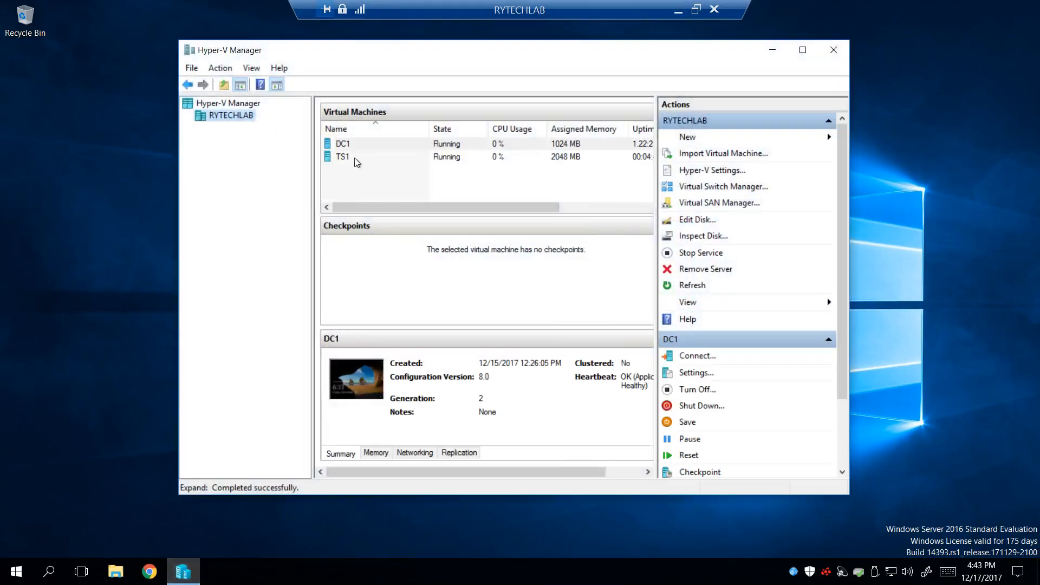
left_click(381, 158)
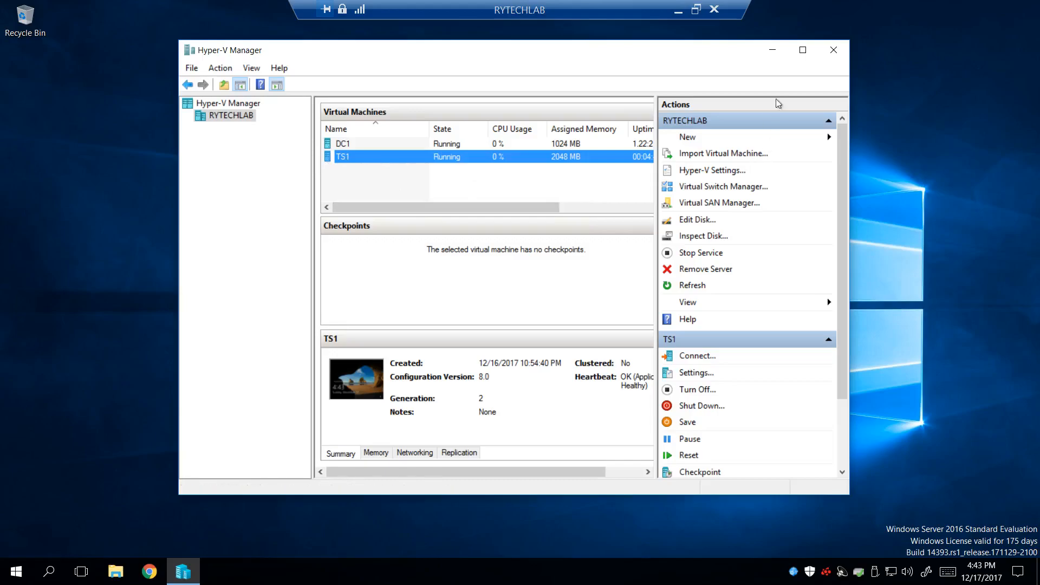
left_click(772, 50)
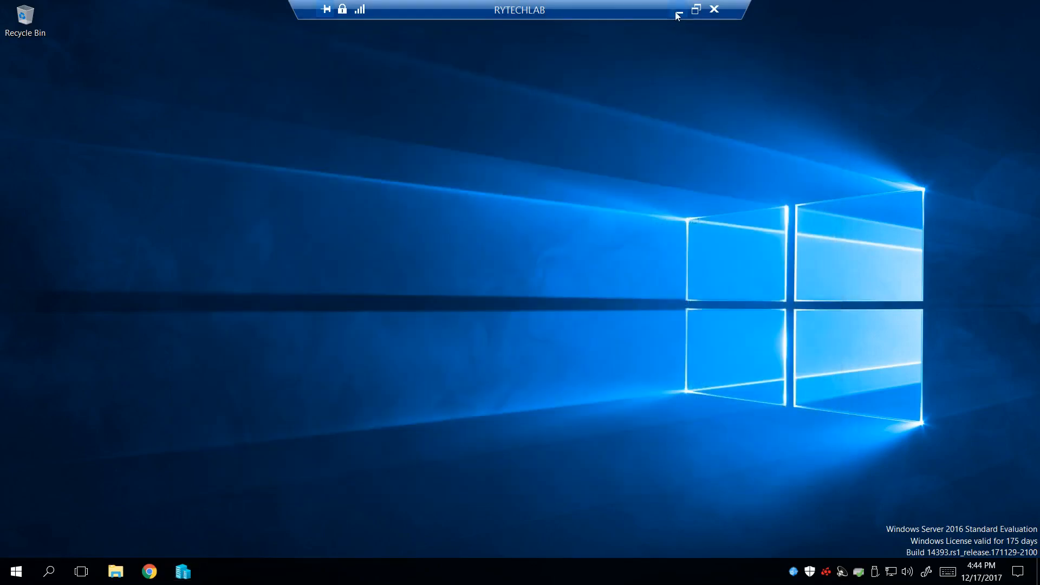
left_click(678, 9)
Step: Switch to the TS1 remote session and view the Local Server properties in Server Manager
mouse_move(216, 574)
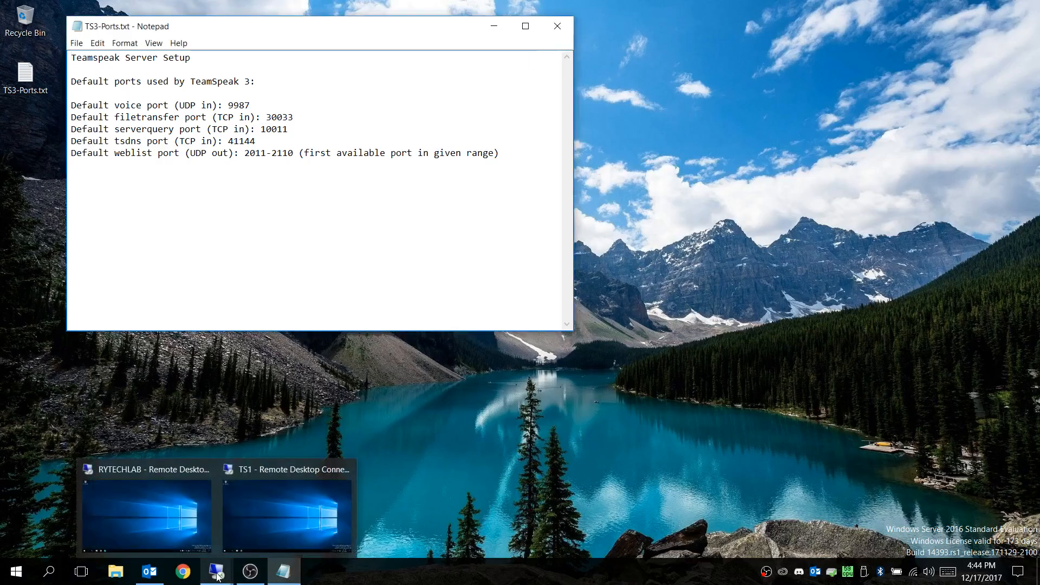
left_click(288, 512)
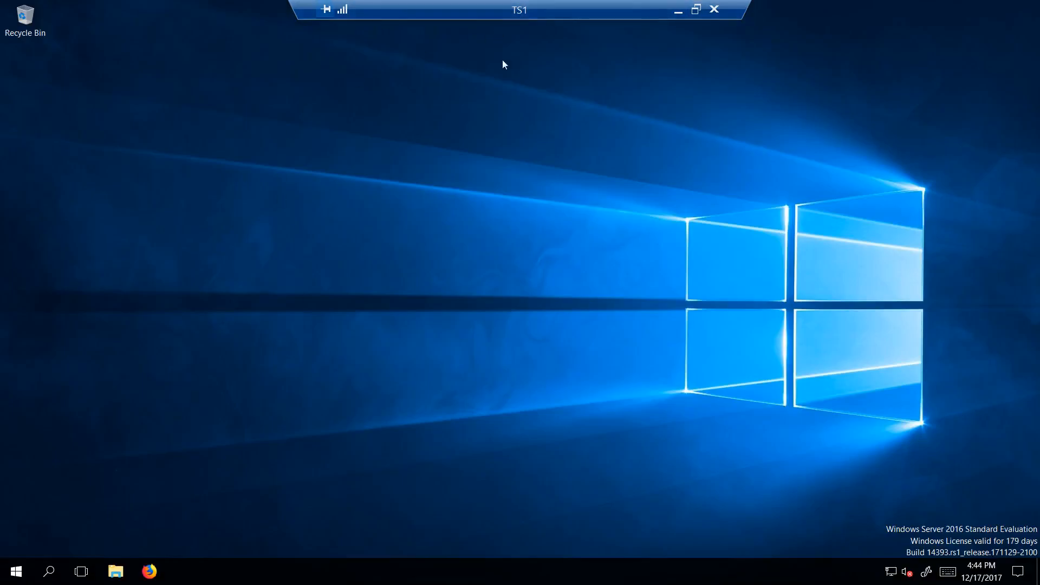
left_click(17, 572)
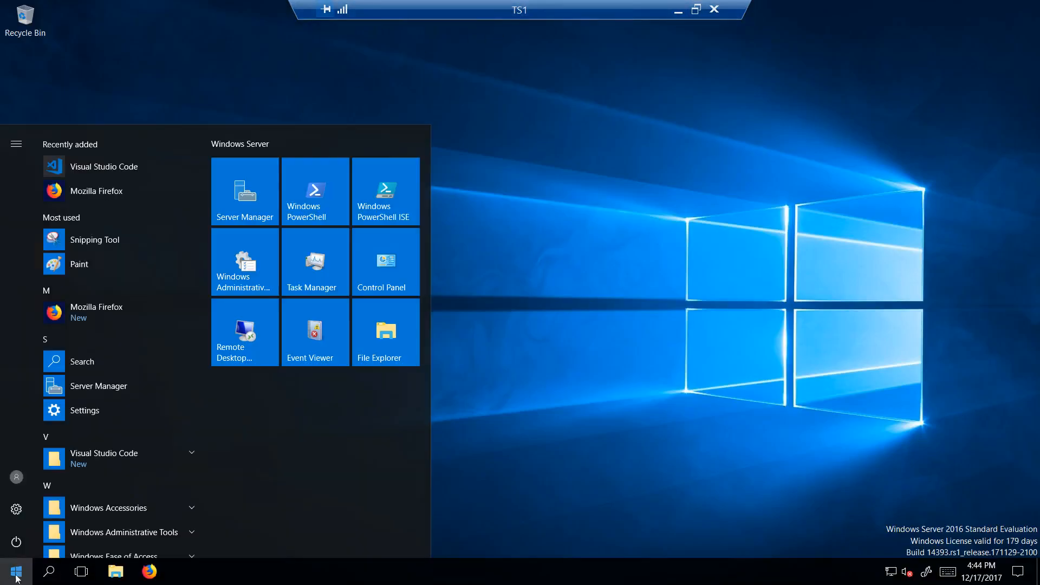
left_click(241, 198)
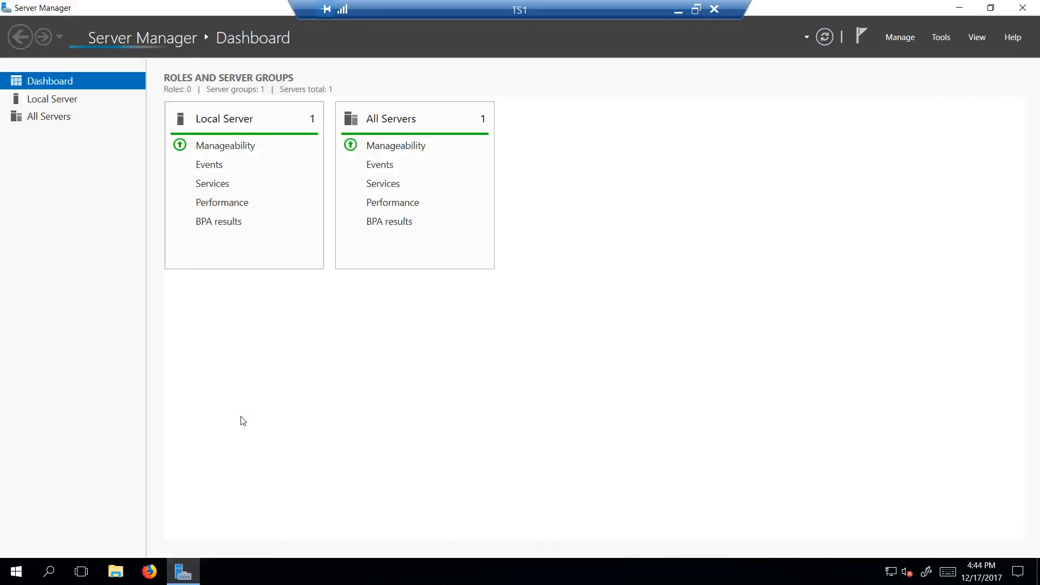
left_click(51, 101)
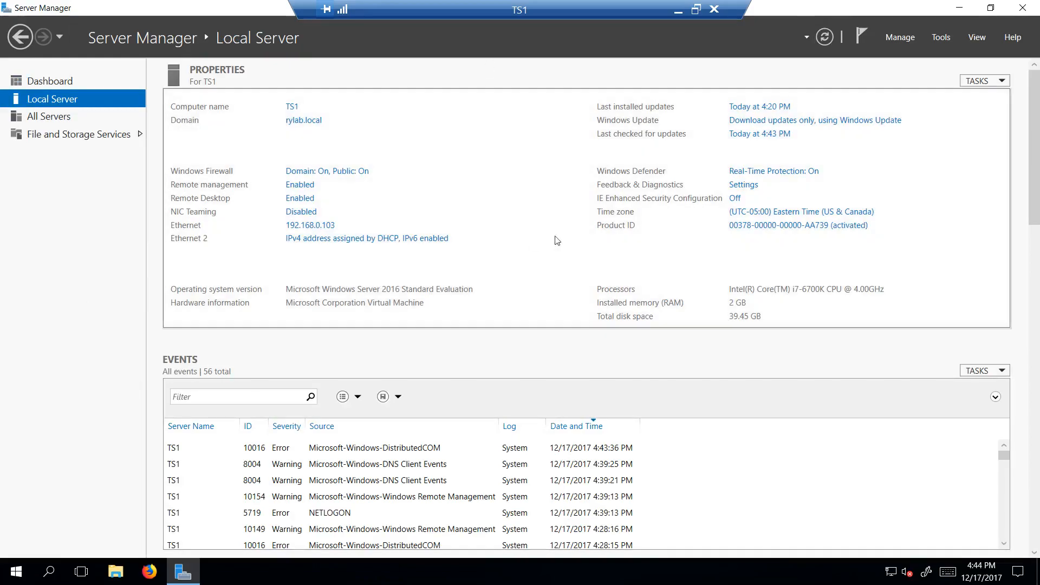
Step: Check the server's time zone and Internet Explorer Enhanced Security Configuration settings, leaving them as they are
left_click(800, 212)
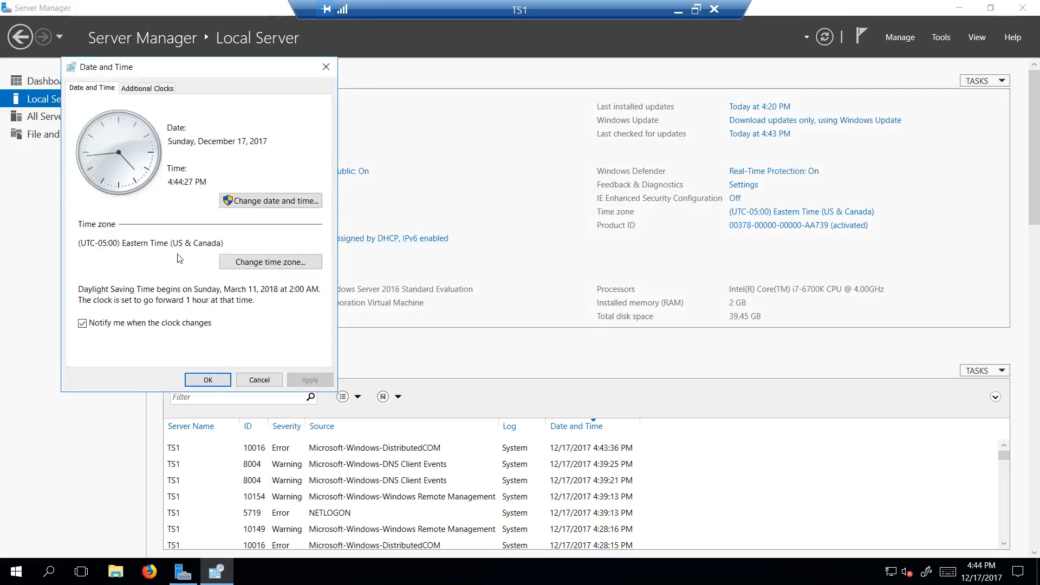
left_click(209, 380)
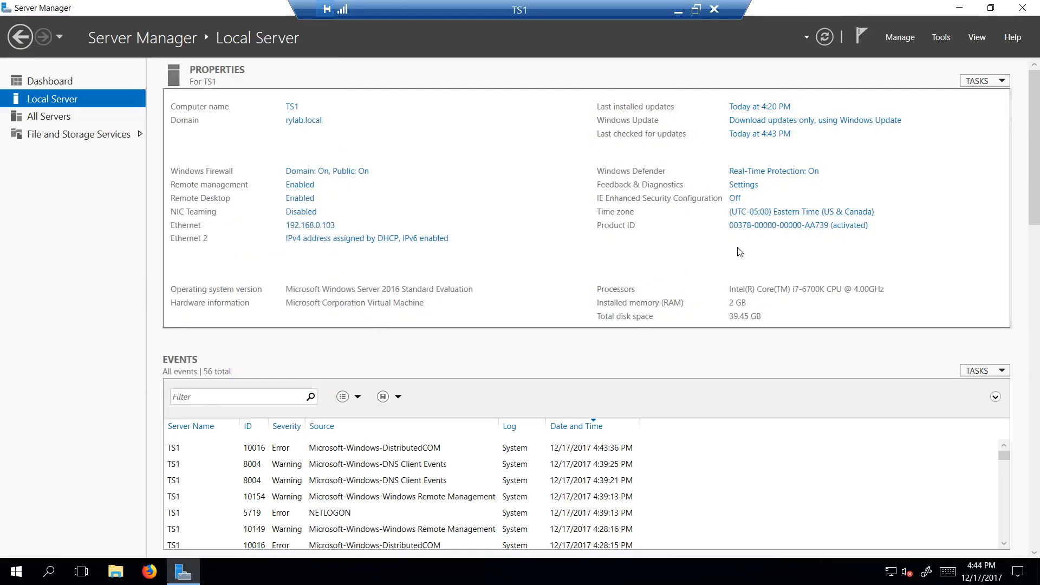
left_click(735, 199)
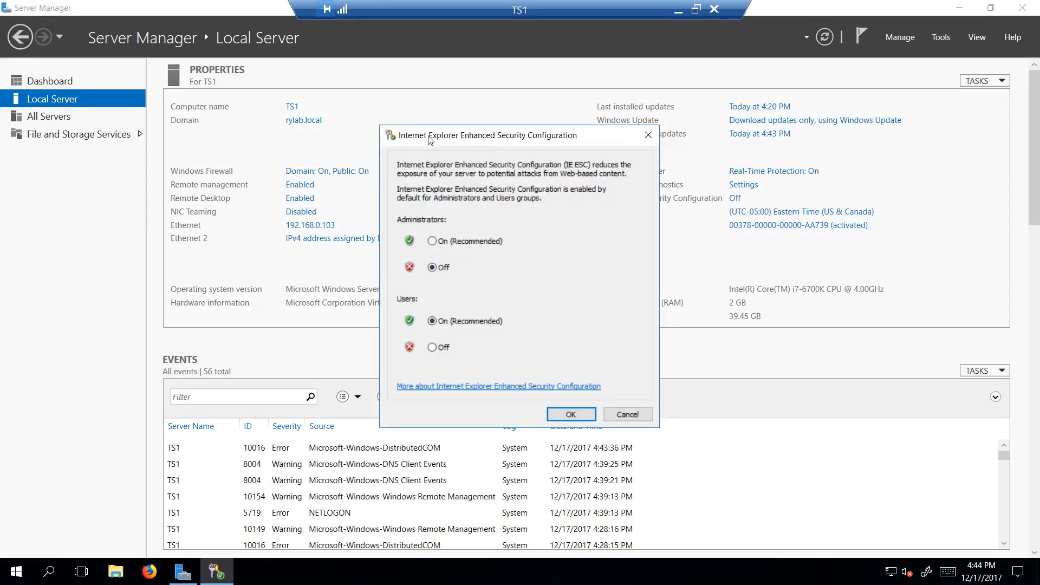
left_click(572, 414)
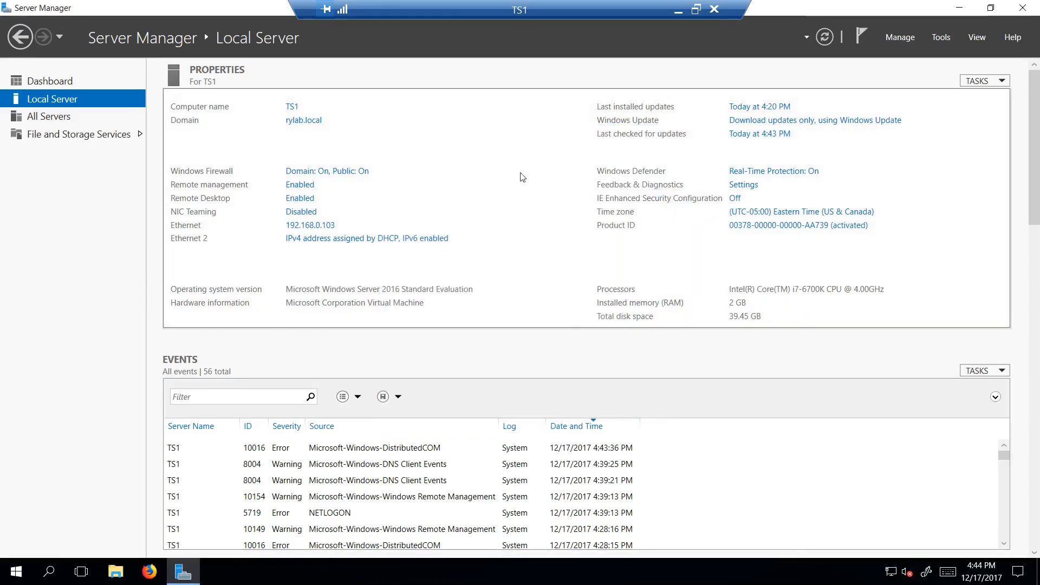
Step: Examine the Ethernet adapter's network connection details, then return Server Manager to its dashboard and minimise it
left_click(318, 228)
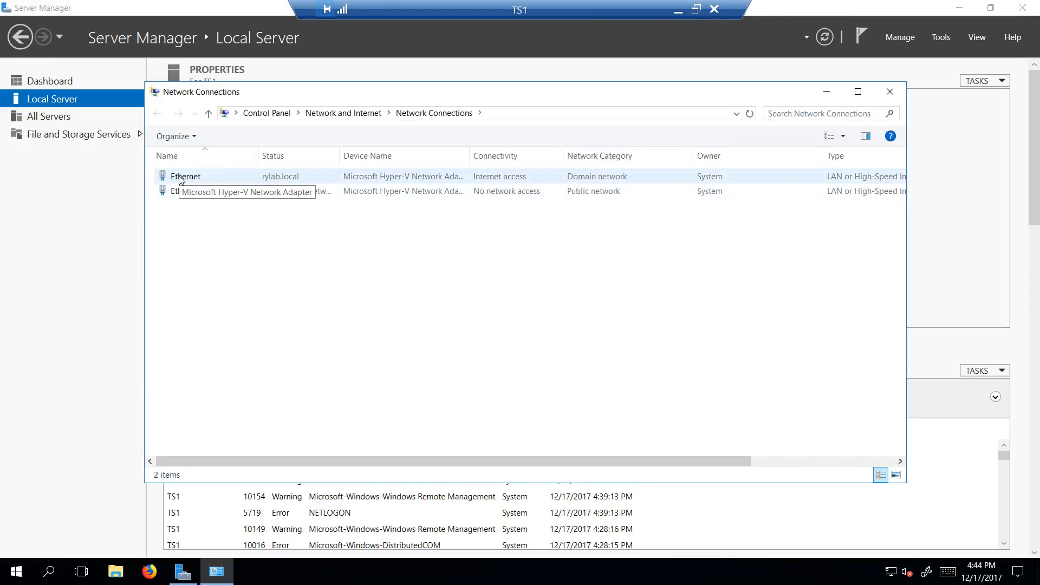
double_click(180, 179)
left_click(449, 279)
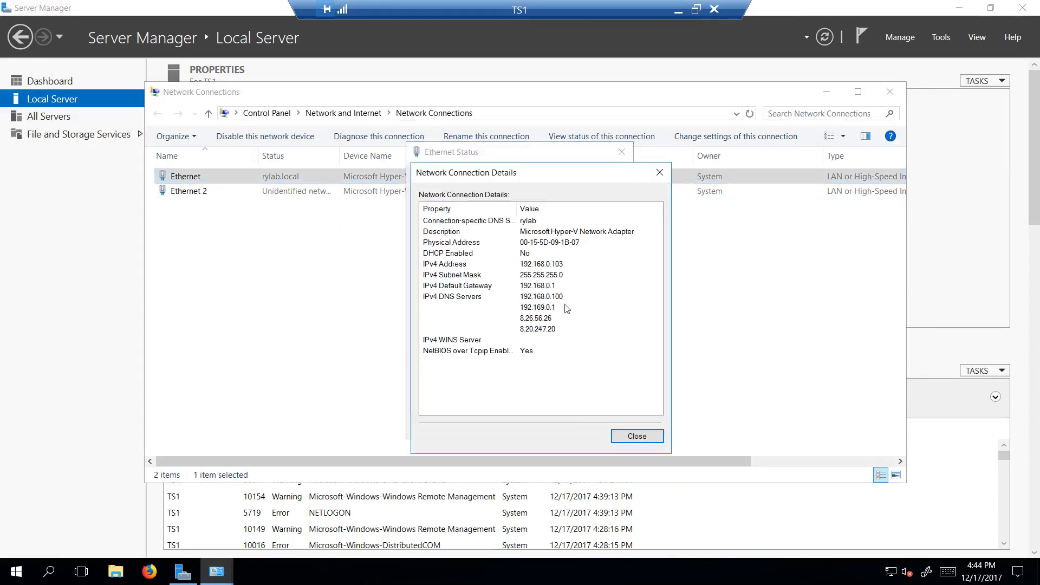
left_click(637, 436)
left_click(607, 427)
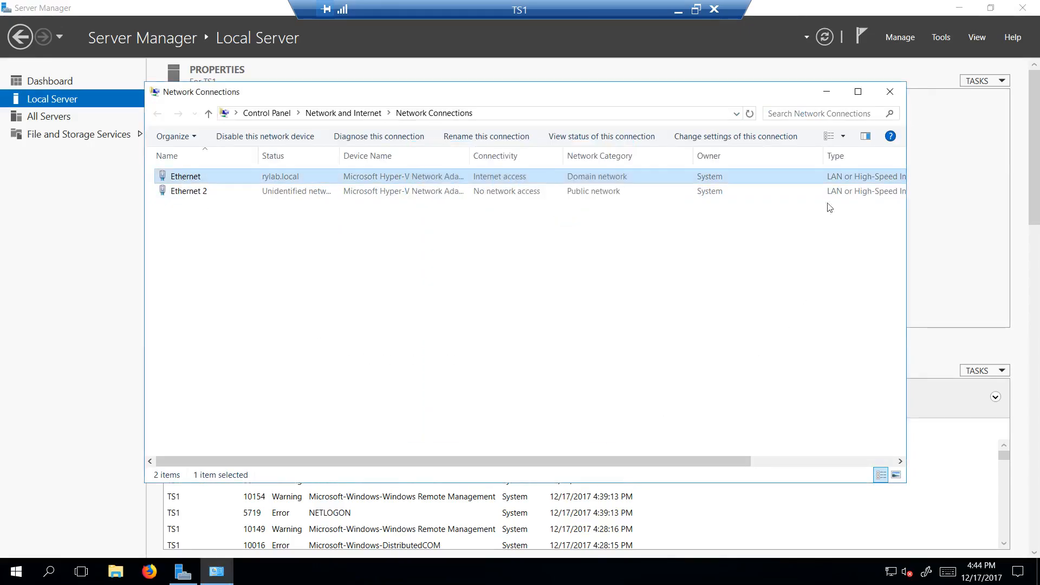
left_click(890, 92)
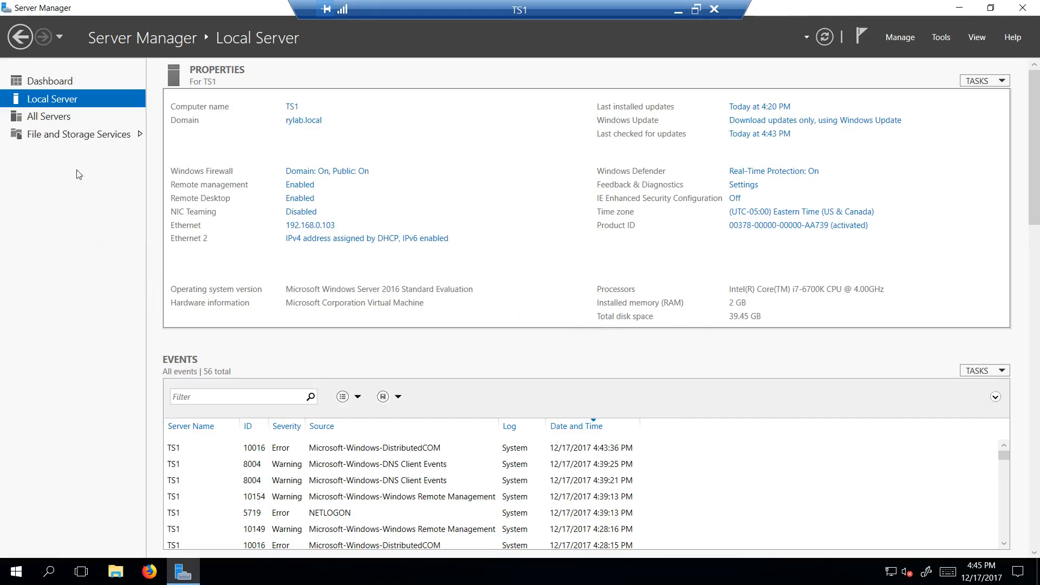
left_click(70, 84)
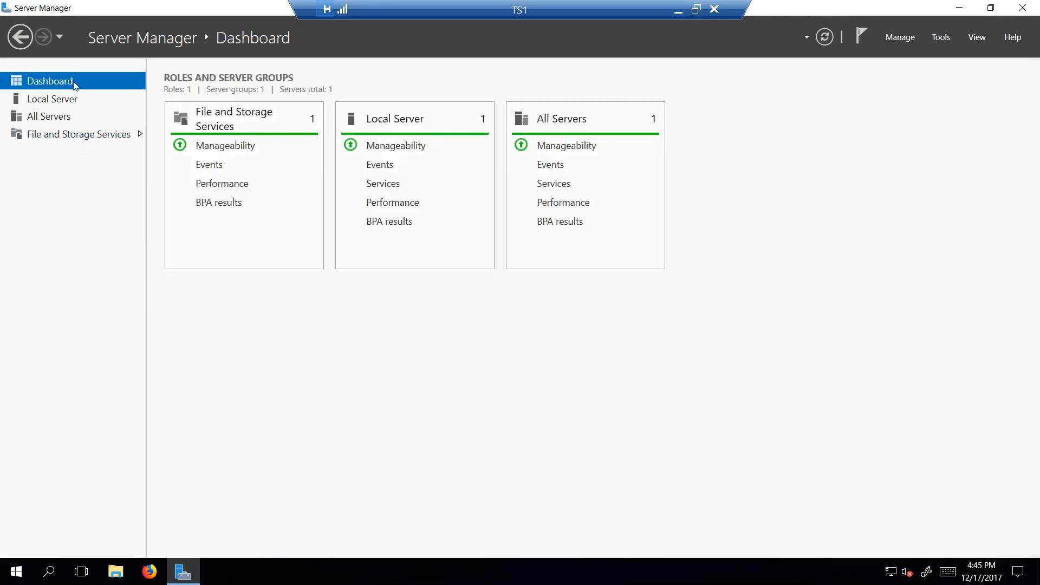
left_click(963, 8)
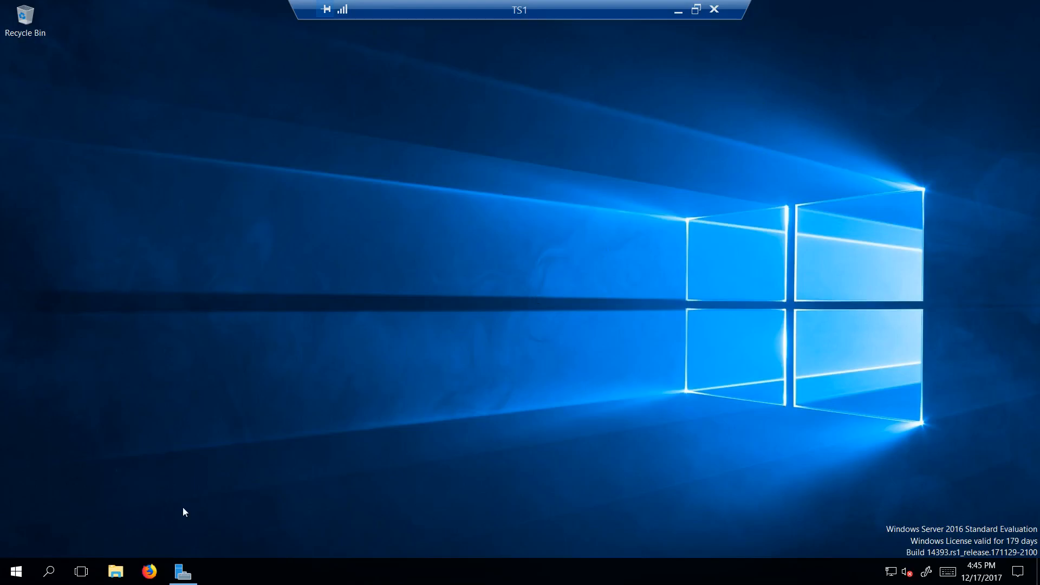
Step: Open Firefox, search the web for "teamspeak" and go to the official TeamSpeak website
left_click(149, 571)
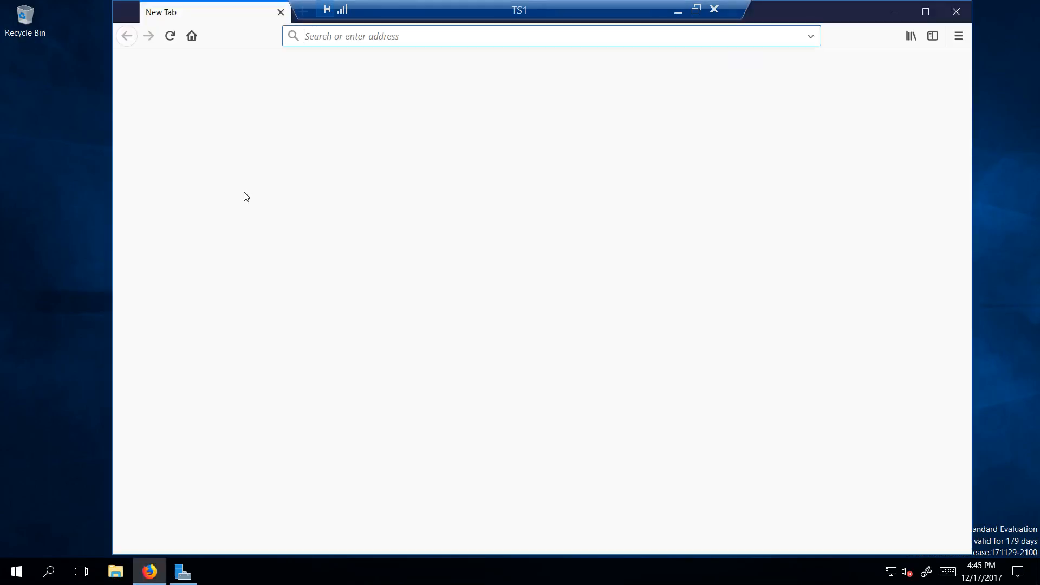
type("te")
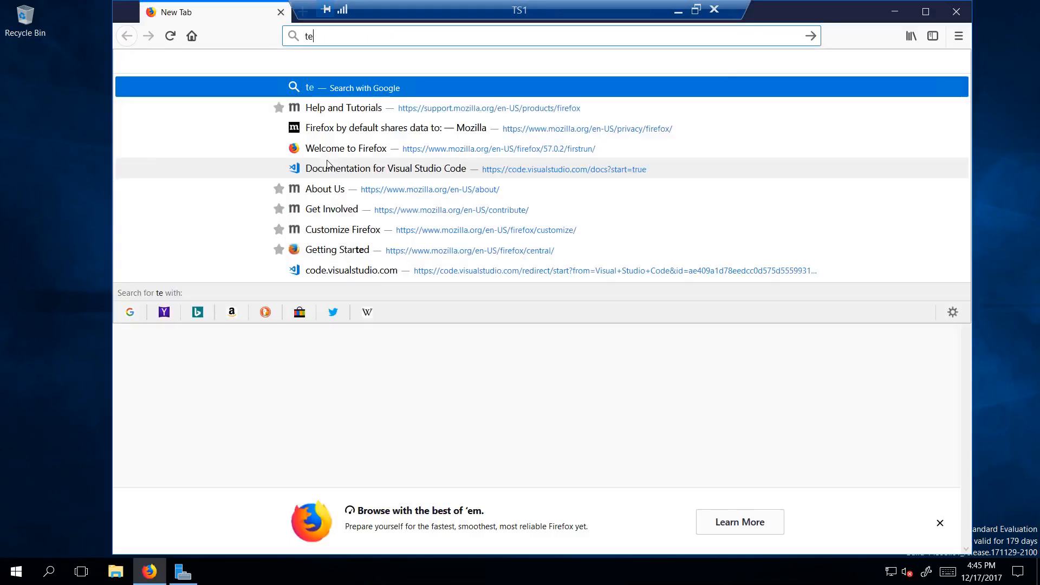
type("amspeak")
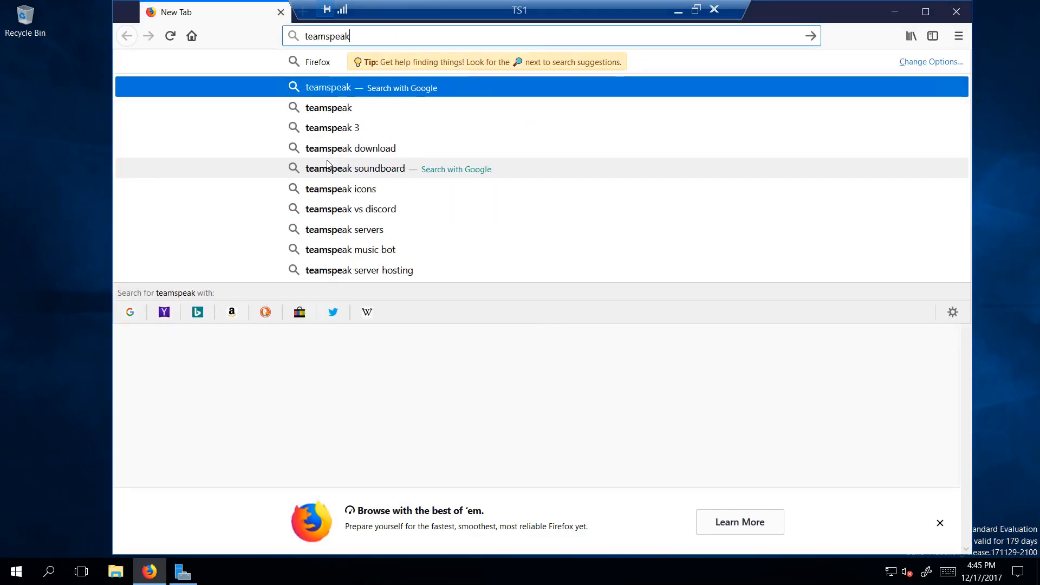
key("Return")
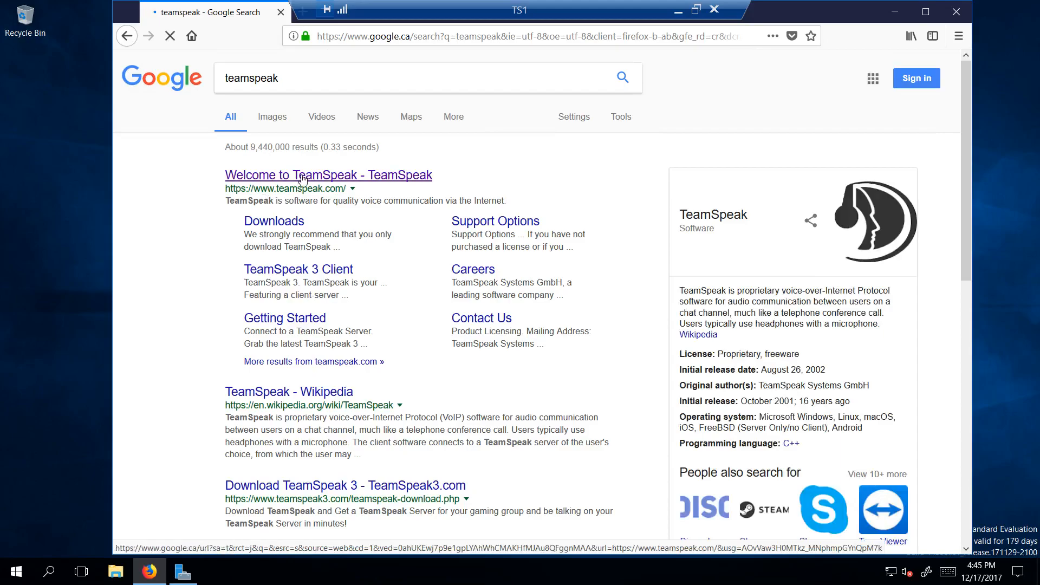
left_click(302, 178)
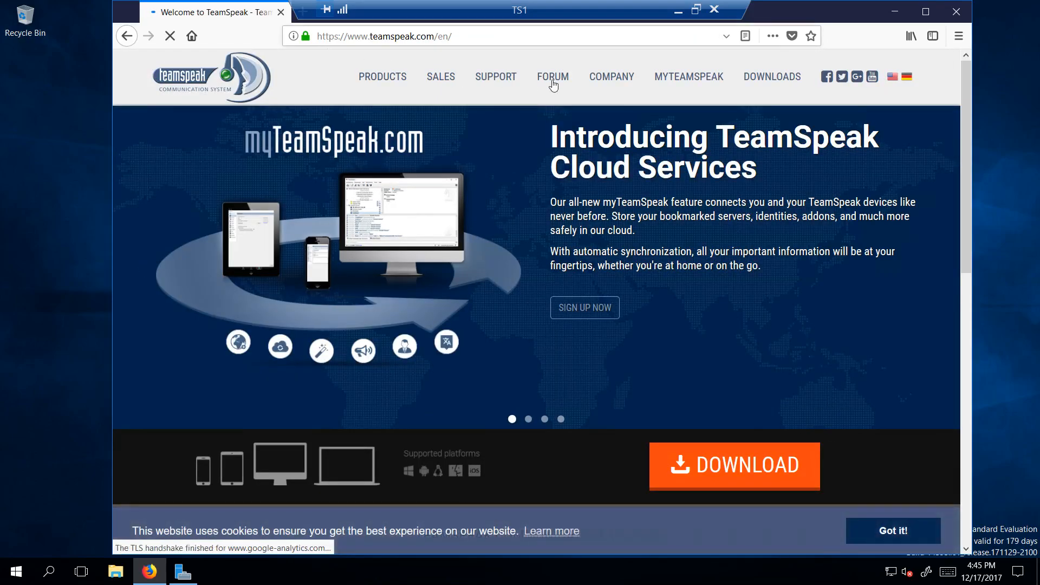
Step: Download the Windows 64-bit TeamSpeak client 3.1.7 installer from the site's downloads page and save the file
left_click(769, 80)
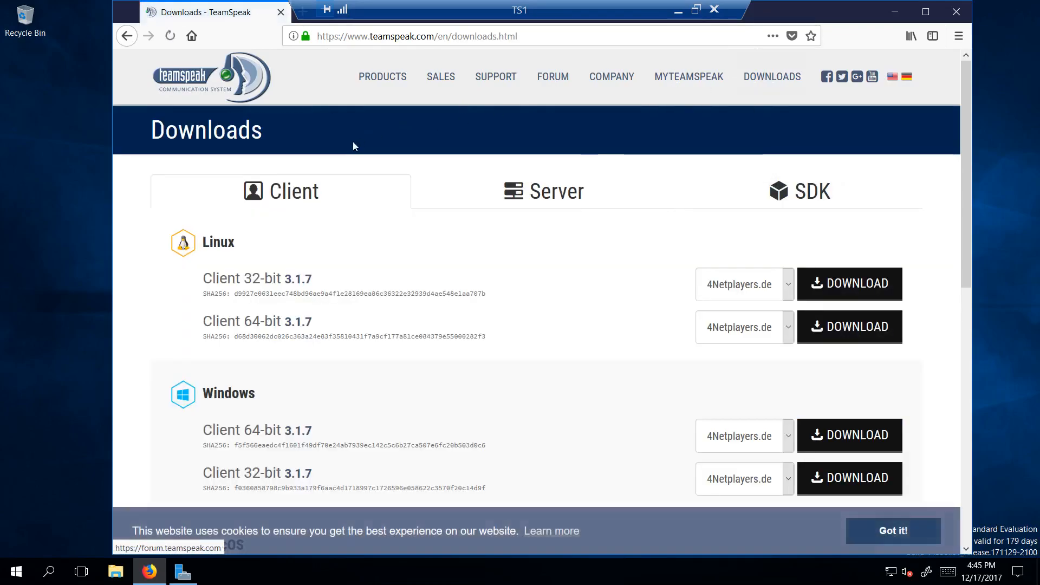
scroll(182, 334, "down", 3)
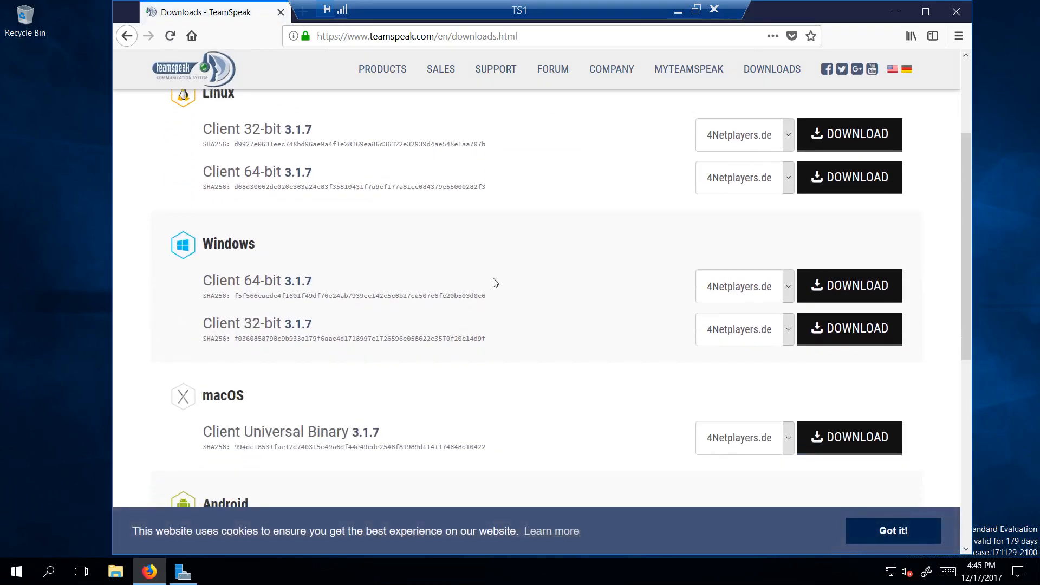
left_click(854, 287)
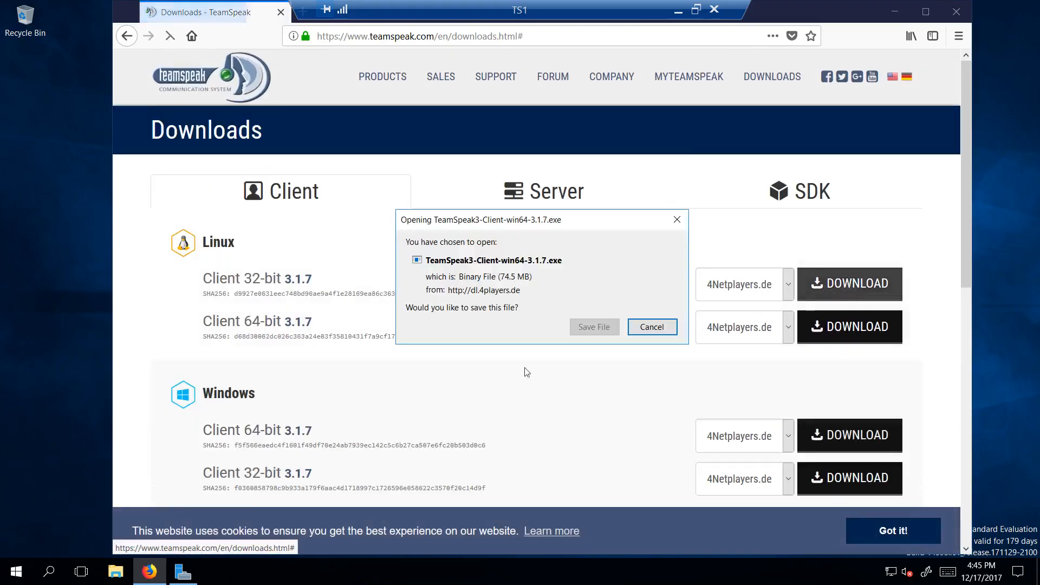
left_click(593, 327)
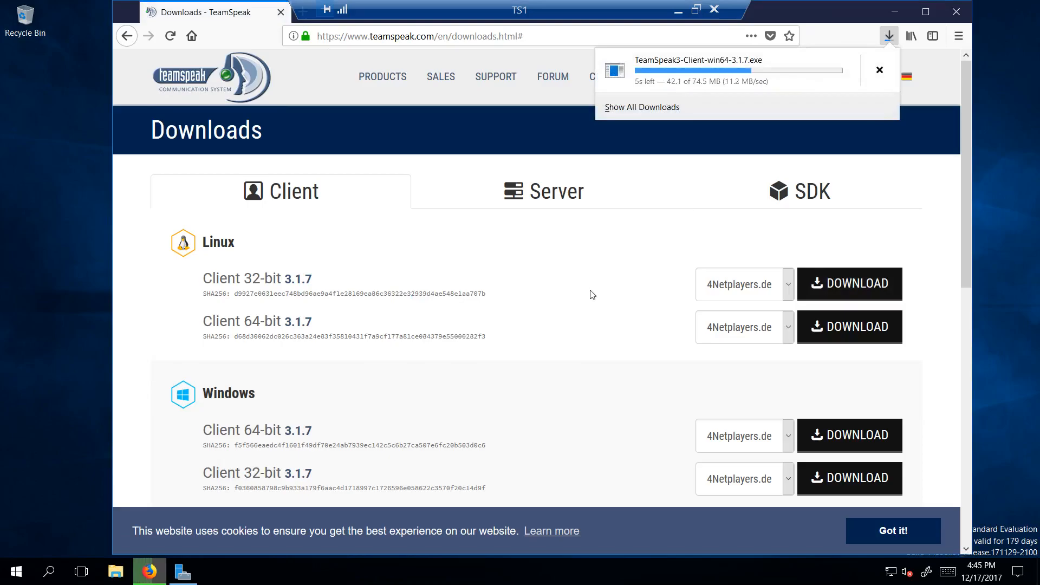
Step: Download the Windows 64-bit TeamSpeak server 3.0.13.8 archive and show the browser's recent downloads
left_click(546, 195)
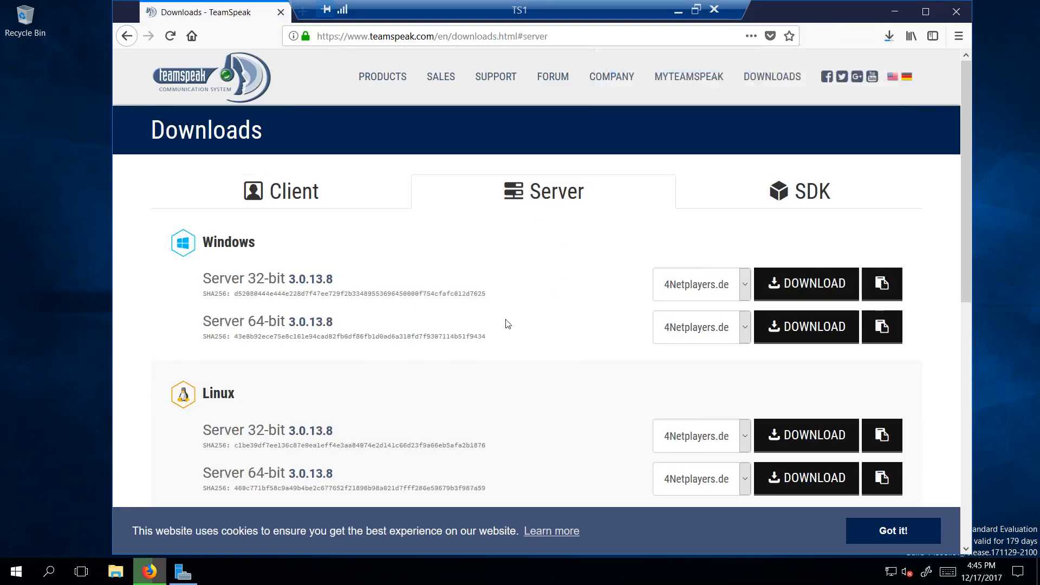
left_click(804, 333)
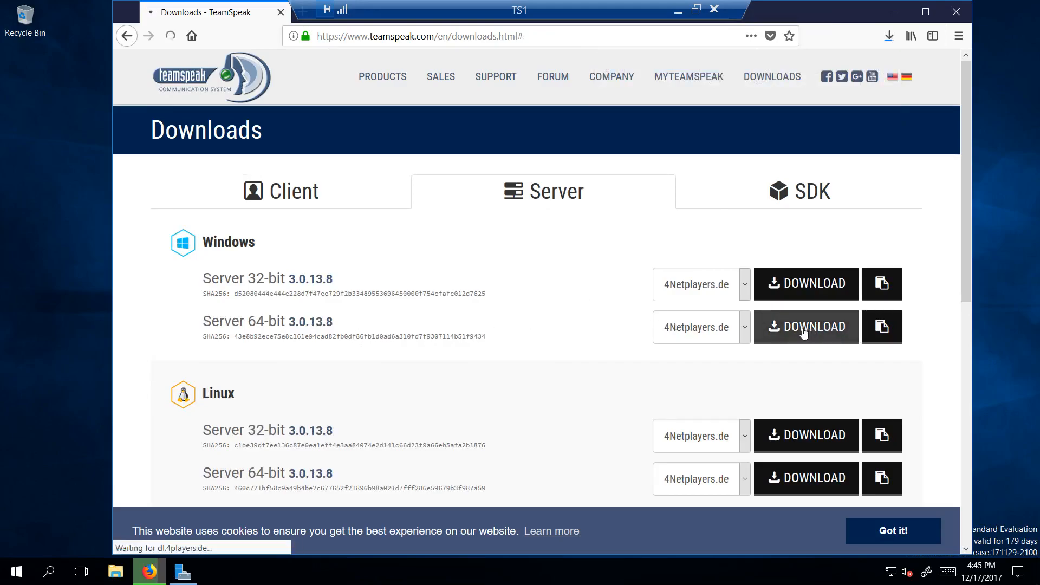
left_click(454, 300)
left_click(595, 361)
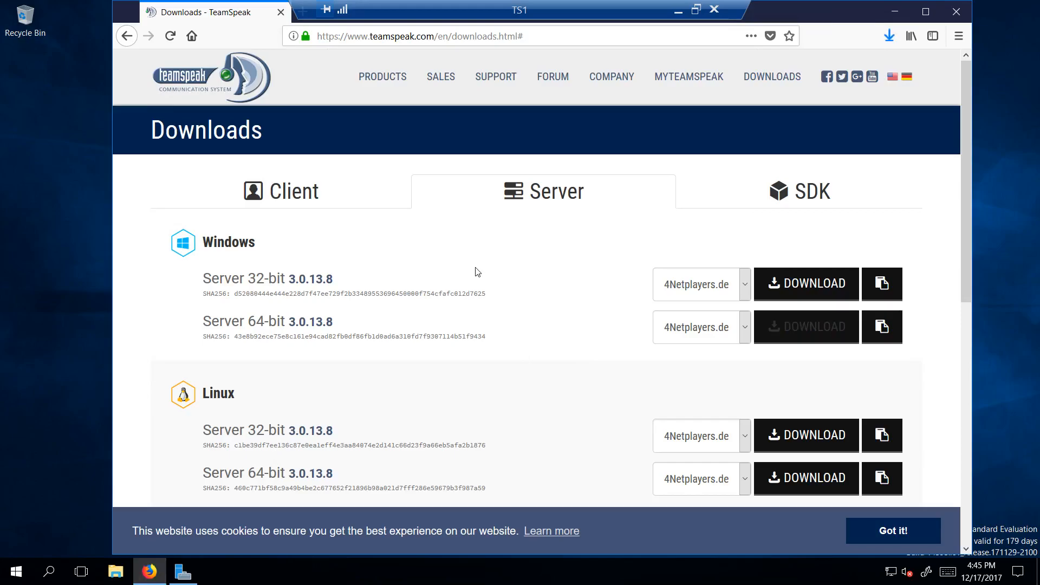
left_click(889, 35)
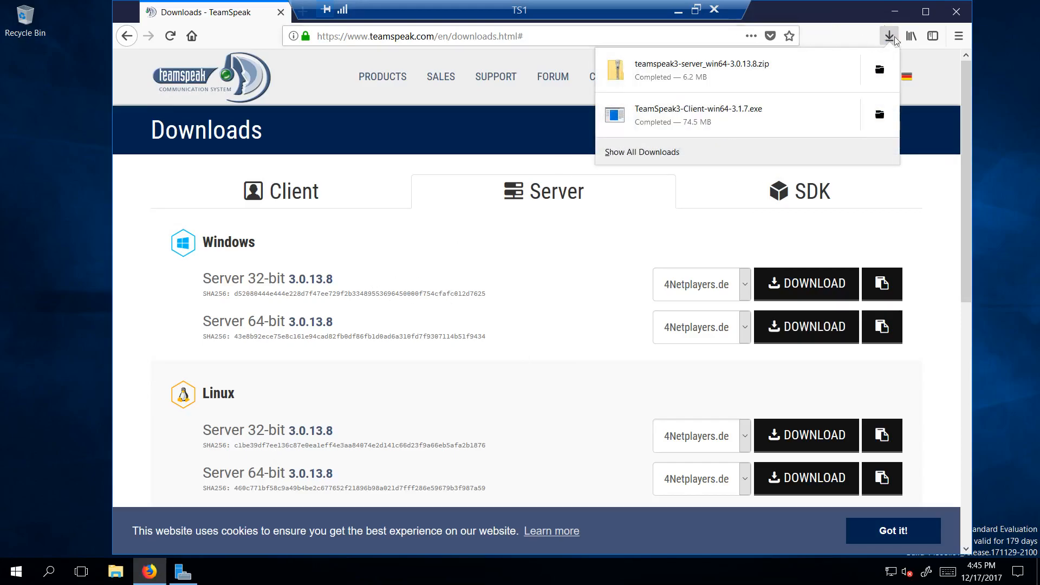
Step: Close Firefox and open the Downloads folder in File Explorer
left_click(890, 35)
left_click(955, 11)
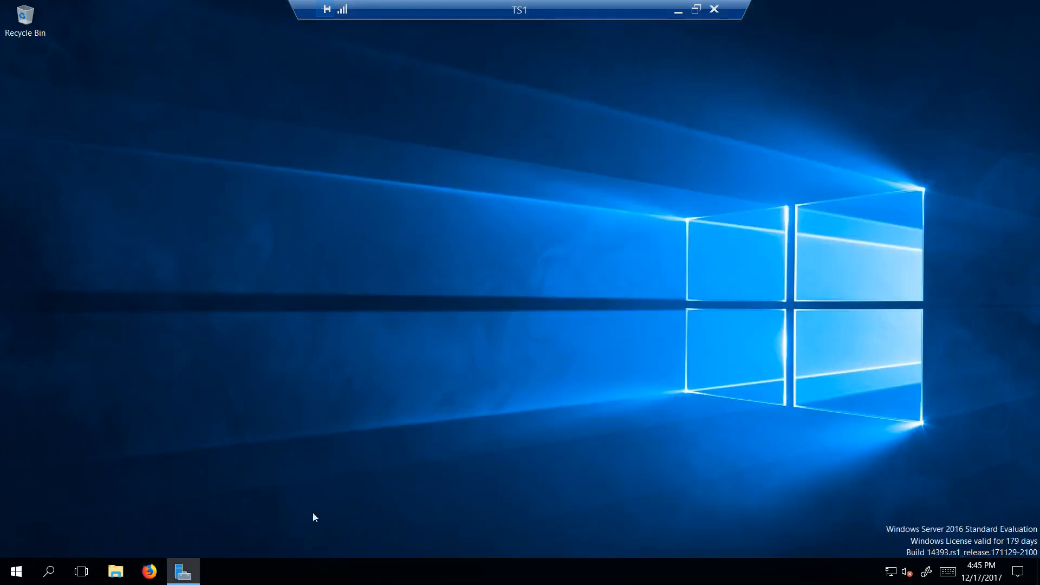
left_click(115, 572)
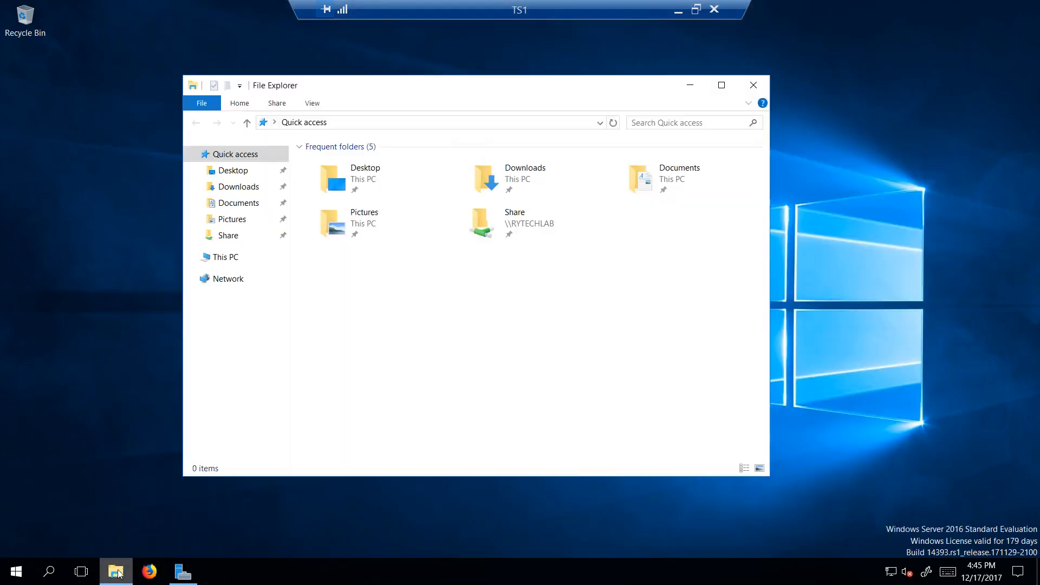
left_click(238, 186)
left_click_drag(399, 92, 350, 90)
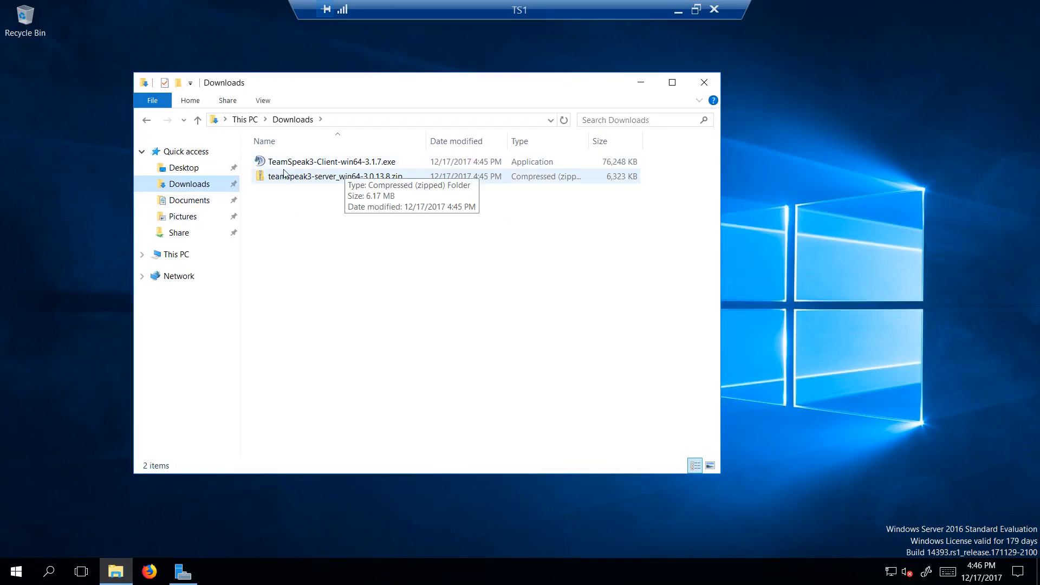
Step: Launch the TeamSpeak3-Client-win64-3.1.7.exe installer and accept its license agreement
left_click(313, 168)
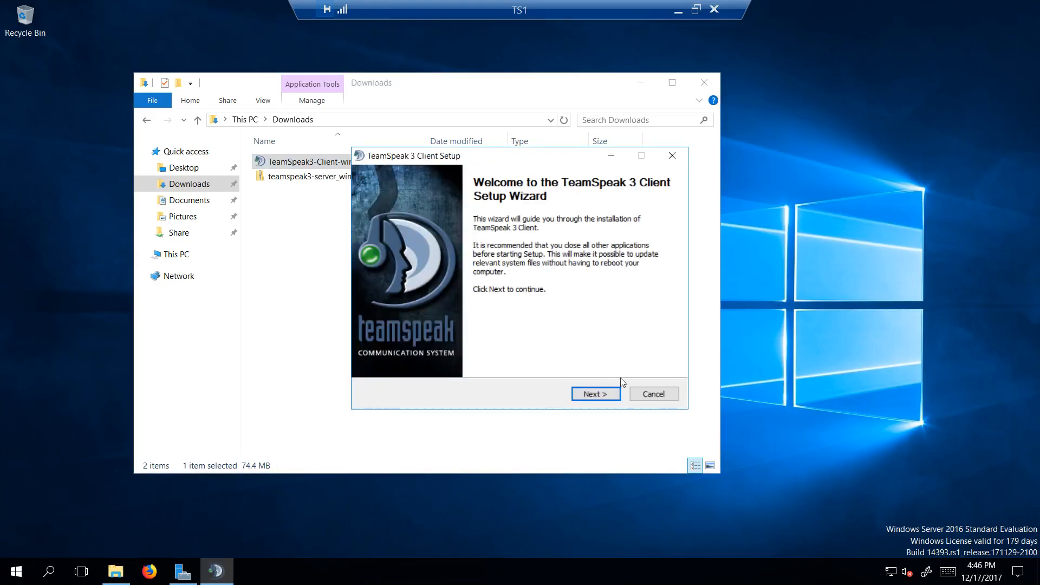
left_click(586, 392)
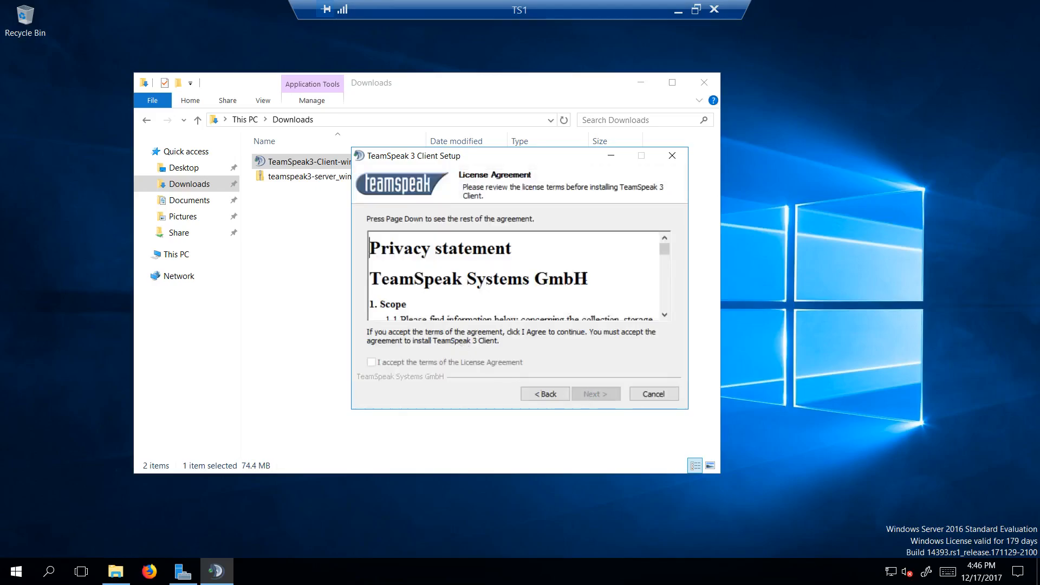
left_click_drag(665, 250, 664, 314)
left_click(432, 363)
left_click(596, 394)
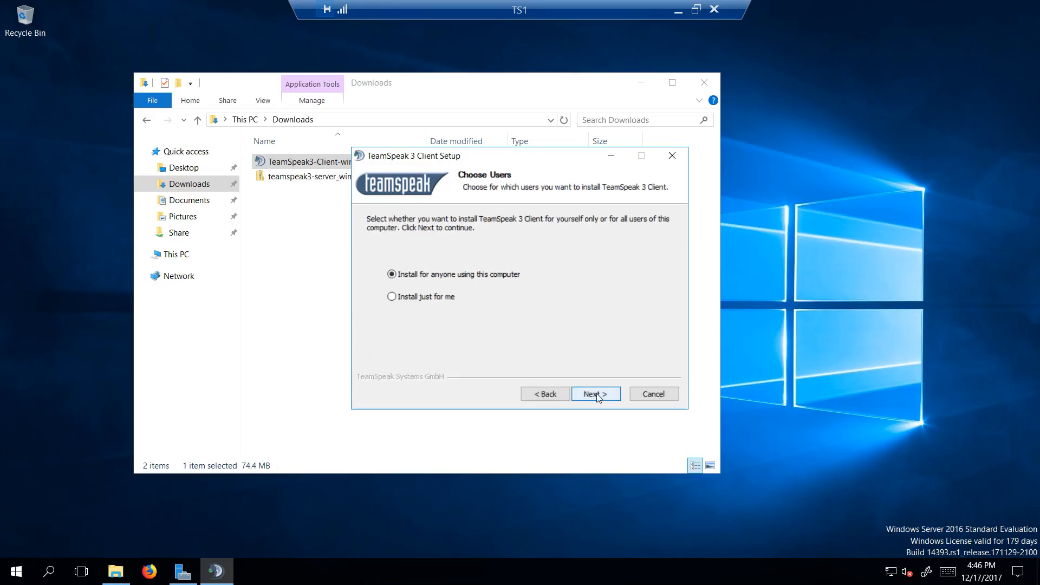
Step: Install the TeamSpeak 3 client just for the current user, storing the configuration in the user's own files, and run it on finish
left_click(438, 298)
left_click(596, 393)
left_click(596, 393)
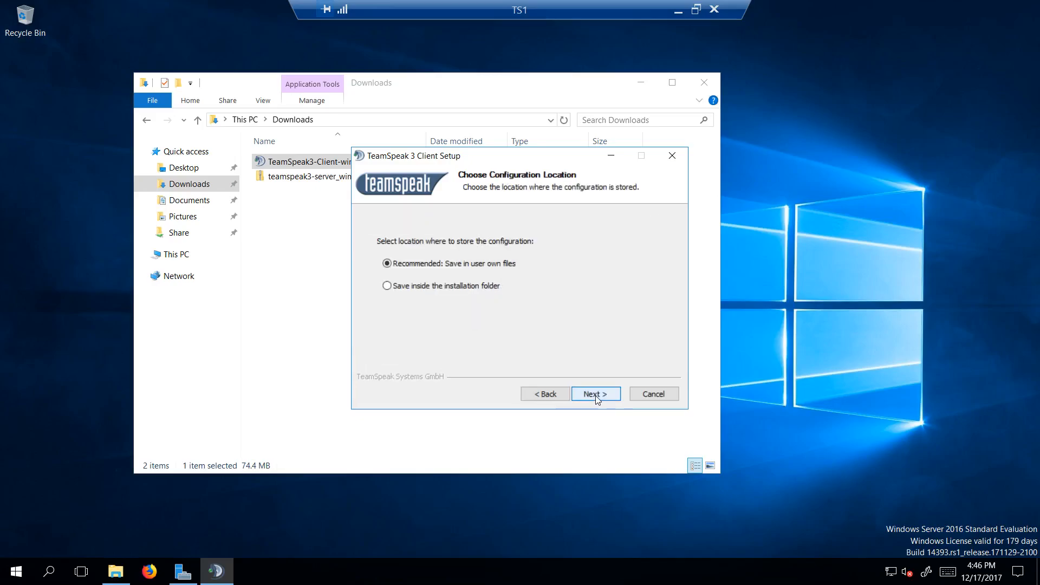
left_click(595, 394)
left_click(596, 394)
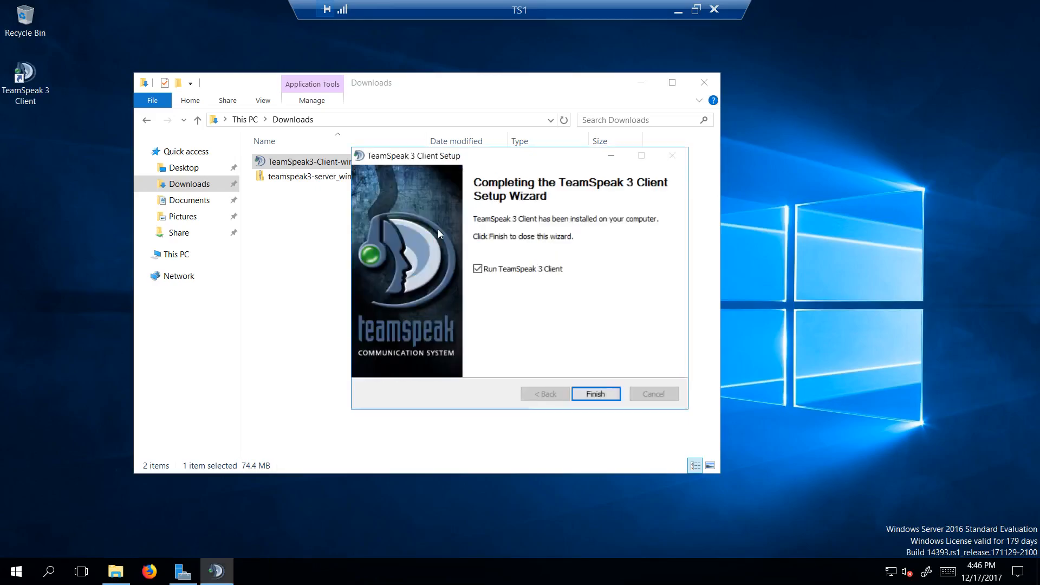
left_click(592, 395)
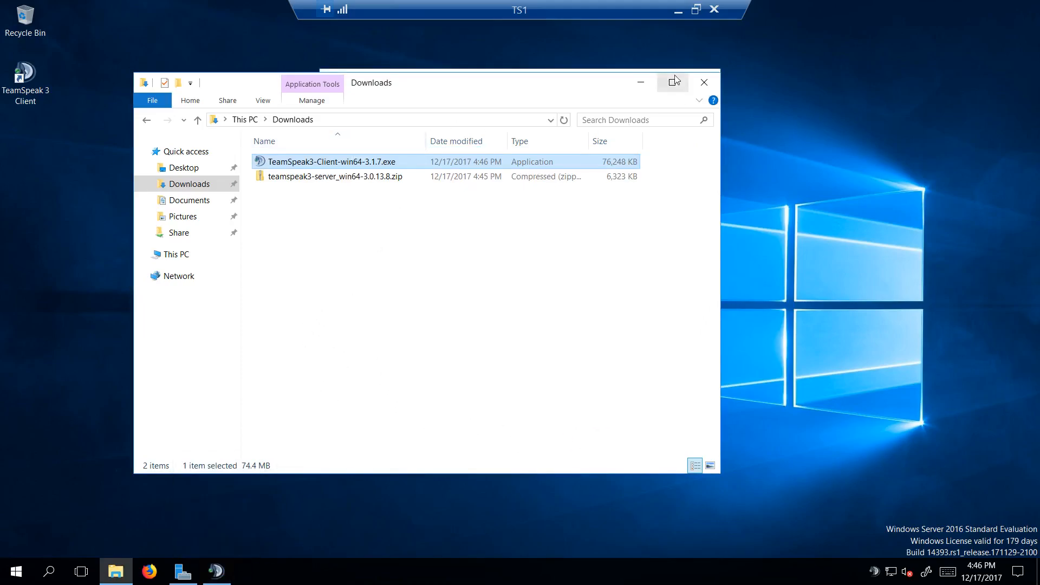
Step: Accept the TeamSpeak client's license, continue without a myTeamSpeak login, confirm a nickname and close the client
left_click(641, 86)
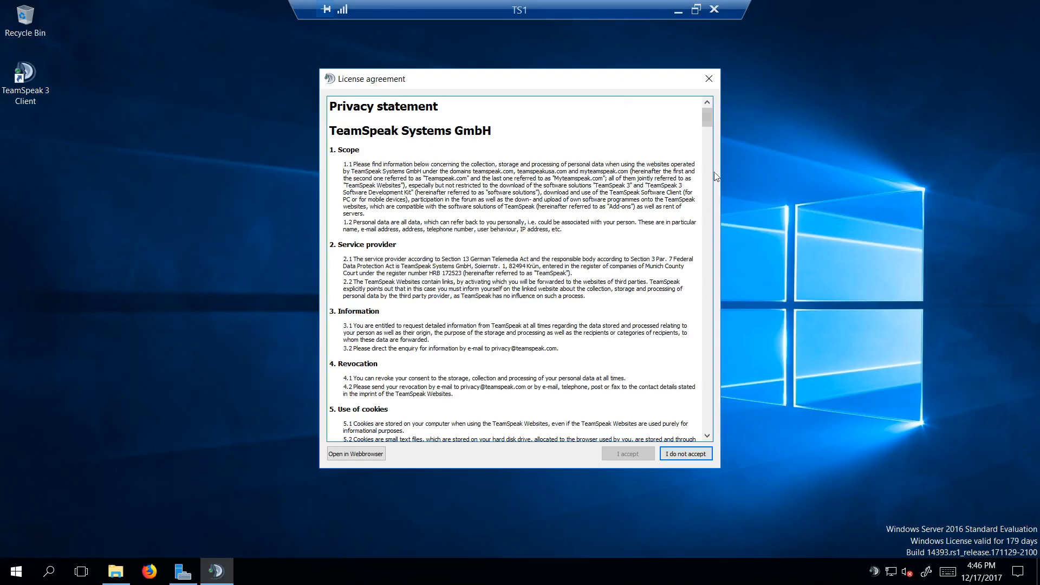
left_click_drag(707, 119, 707, 419)
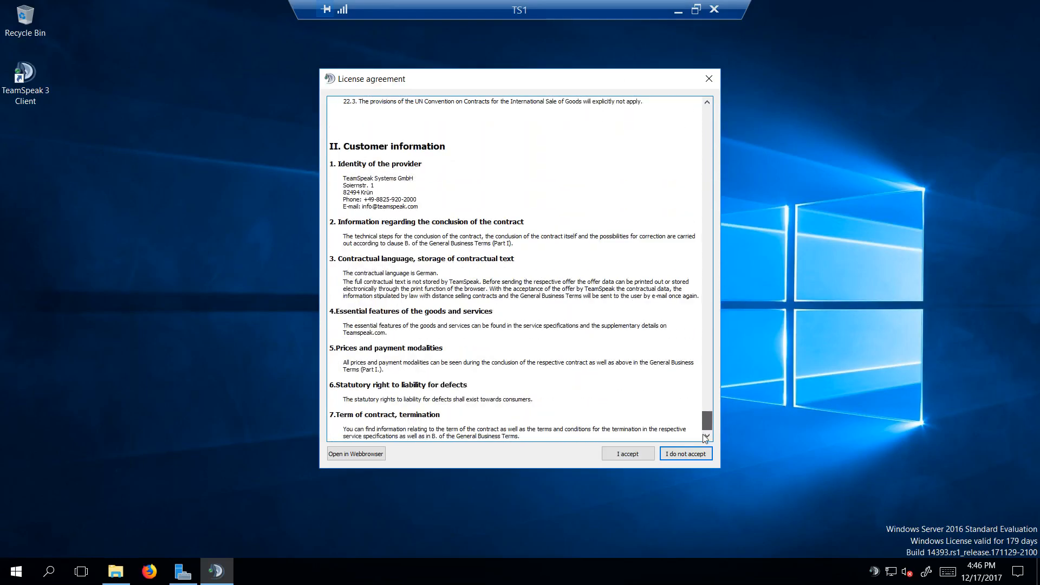
left_click(629, 456)
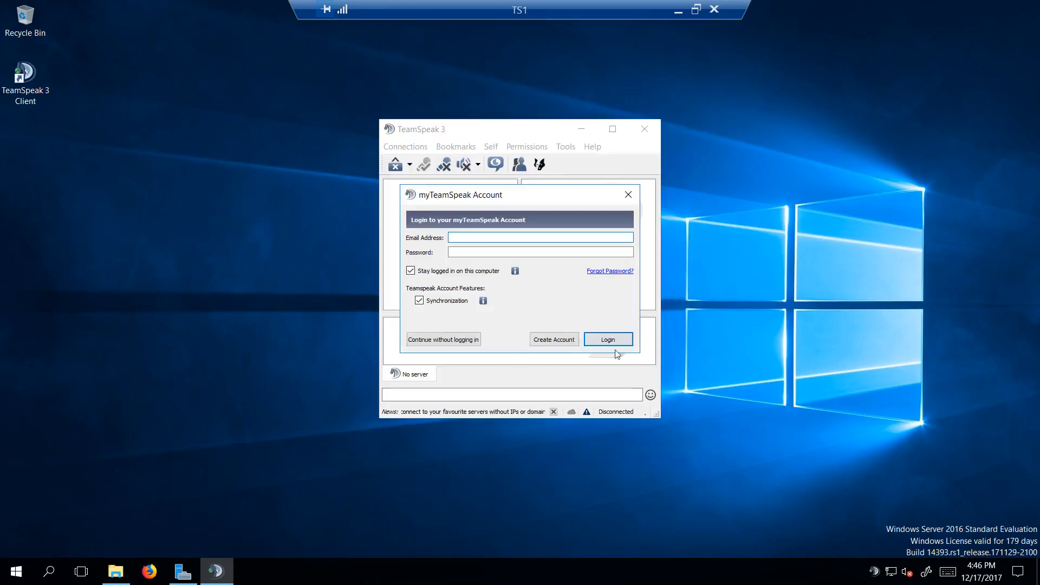
left_click(463, 347)
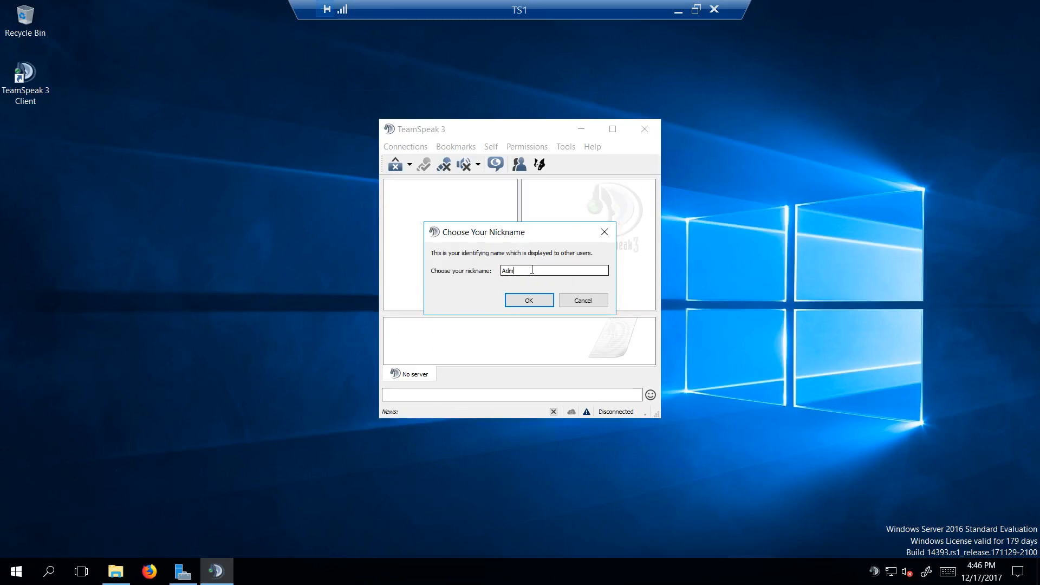
left_click(531, 301)
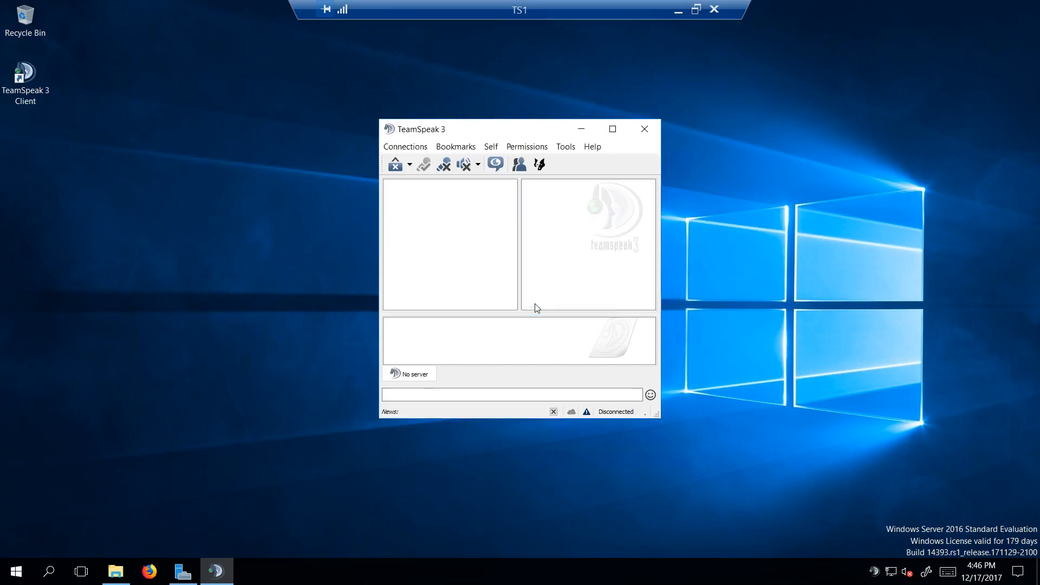
left_click_drag(459, 136, 434, 120)
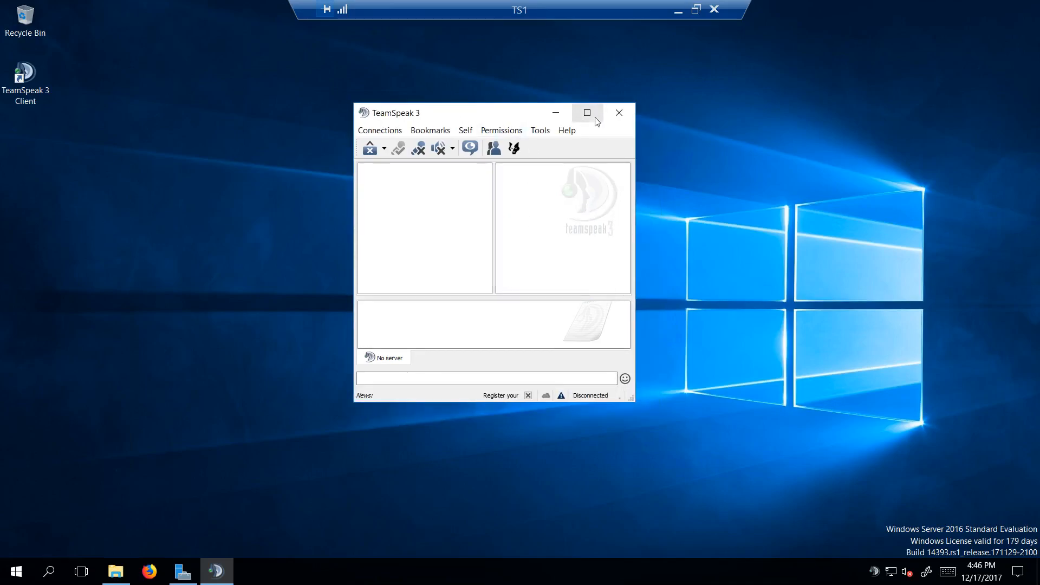
left_click(621, 115)
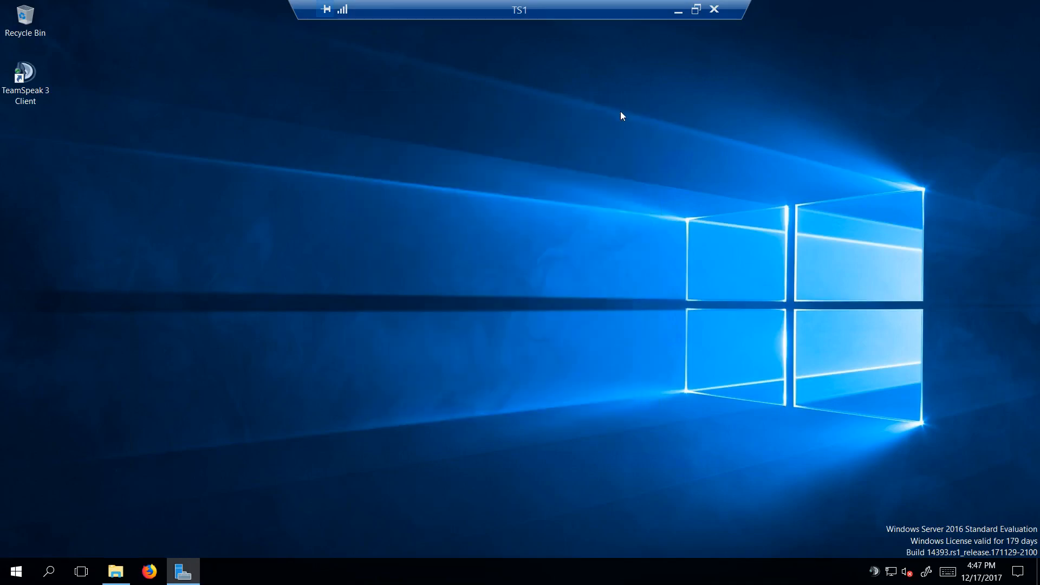
Step: Cut teamspeak3-server_win64-3.0.13.8.zip from the Downloads folder
left_click(115, 573)
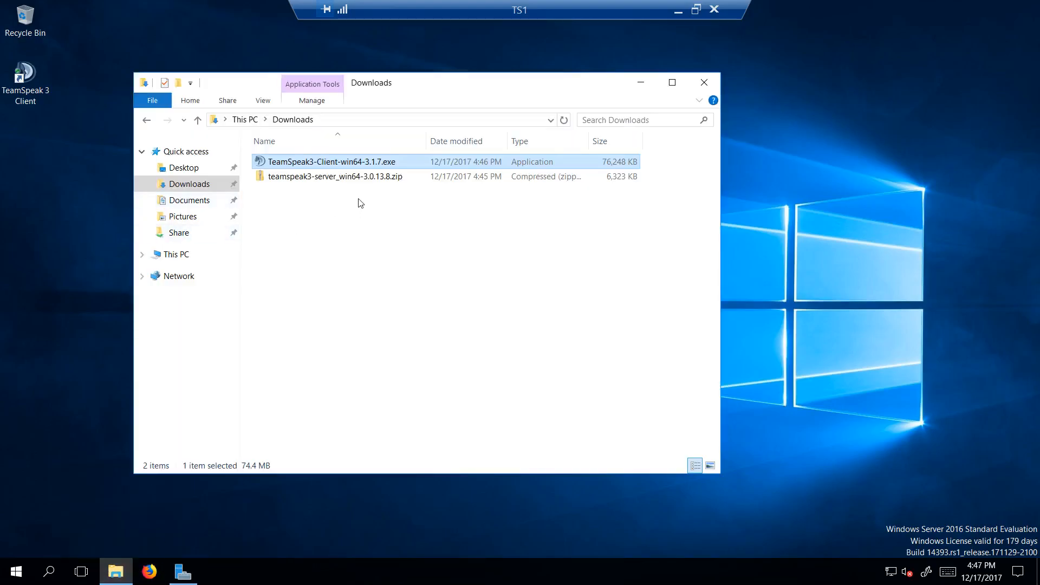
left_click(350, 181)
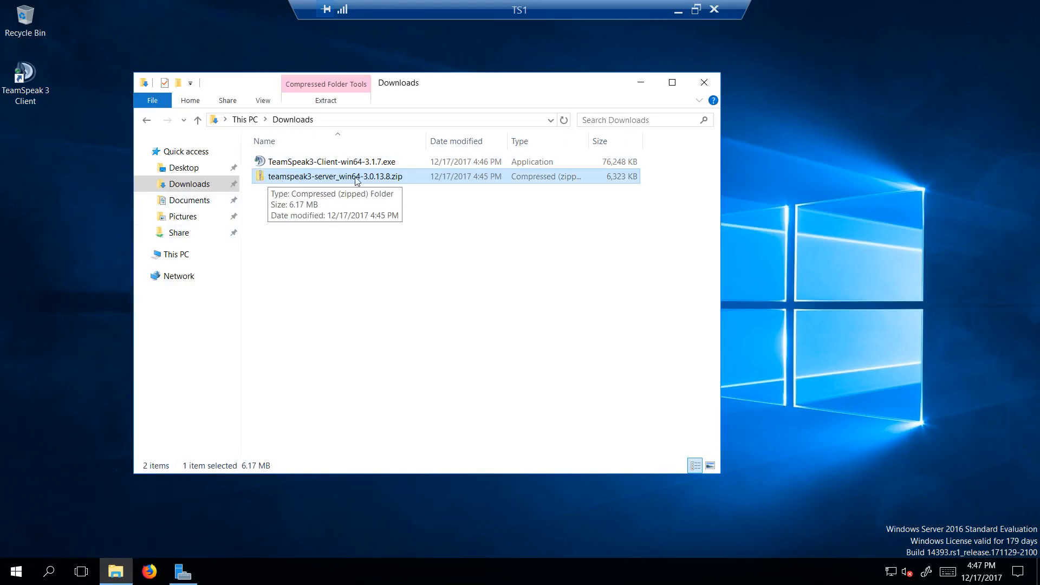
right_click(357, 181)
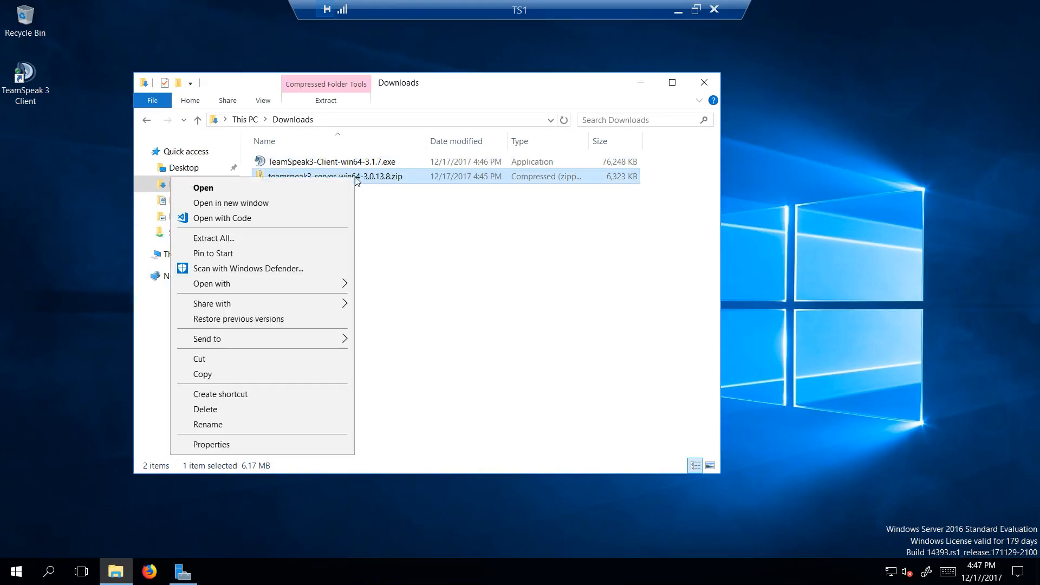
left_click(247, 358)
Step: Create a folder named TS3-Server at the root of Local Disk (C:)
left_click(184, 254)
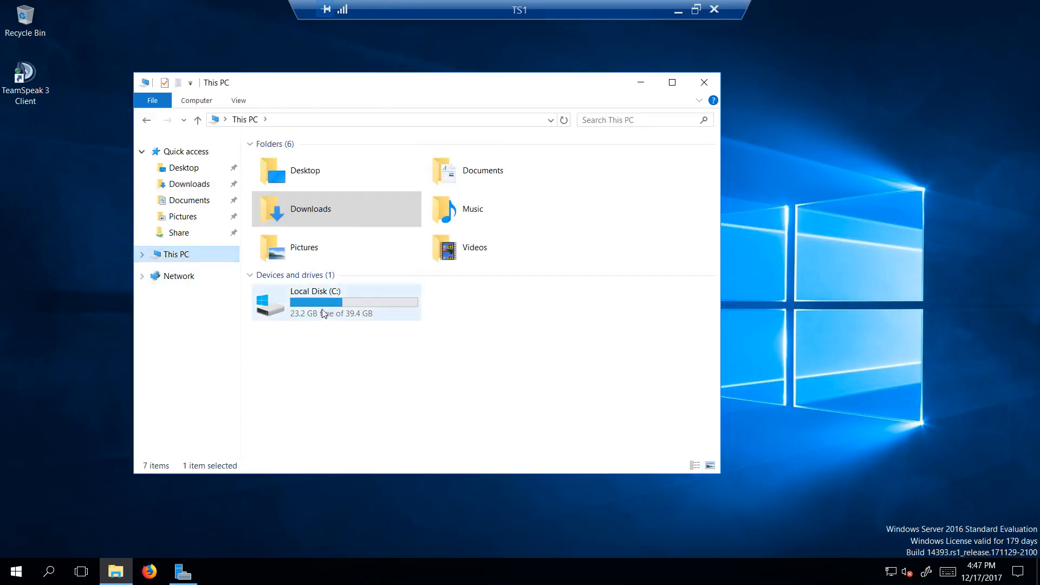
double_click(324, 315)
right_click(269, 287)
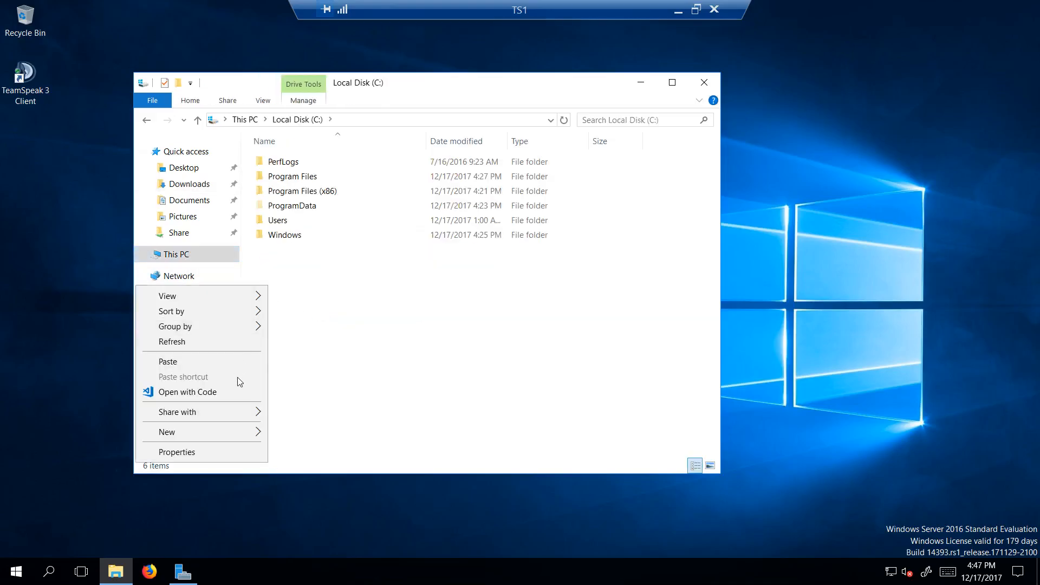
mouse_move(227, 434)
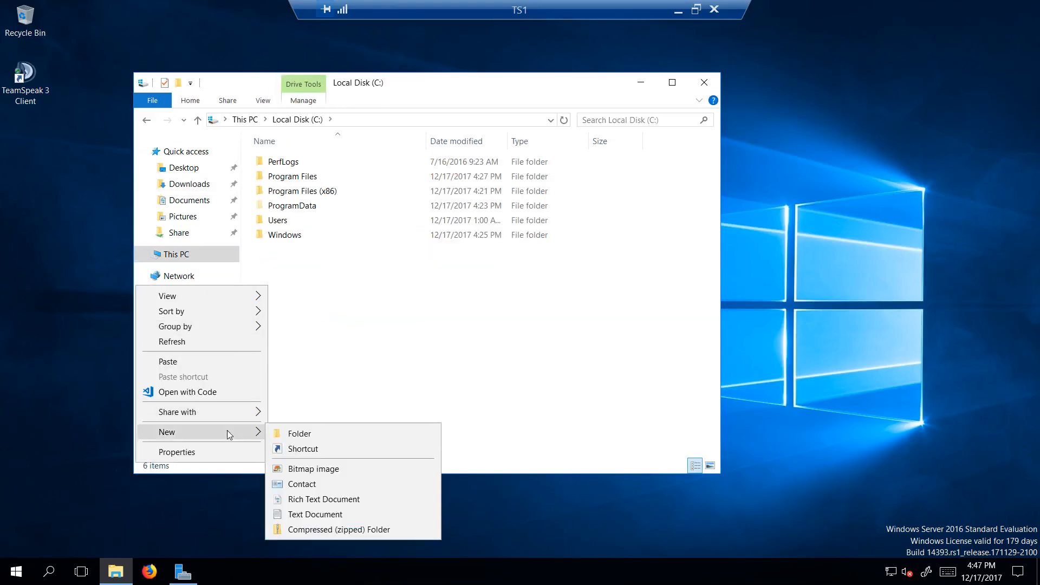
left_click(317, 432)
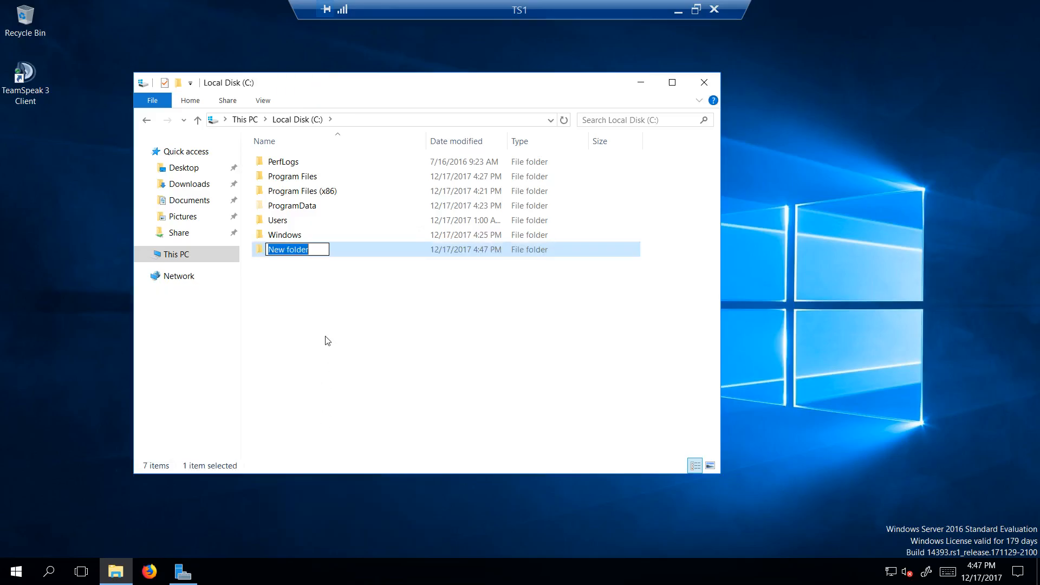
type("TS3")
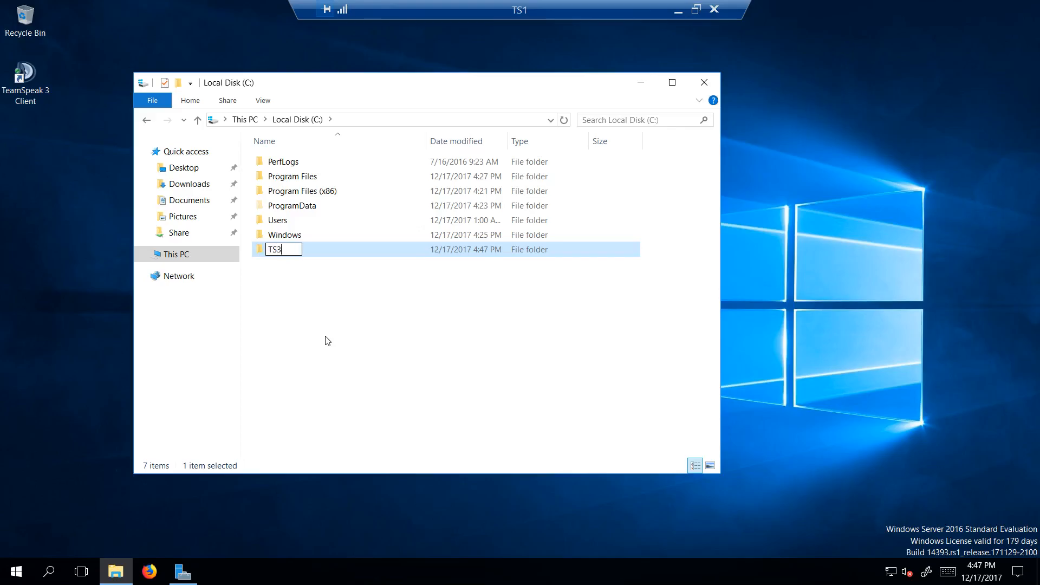
type("-Server")
key("Return")
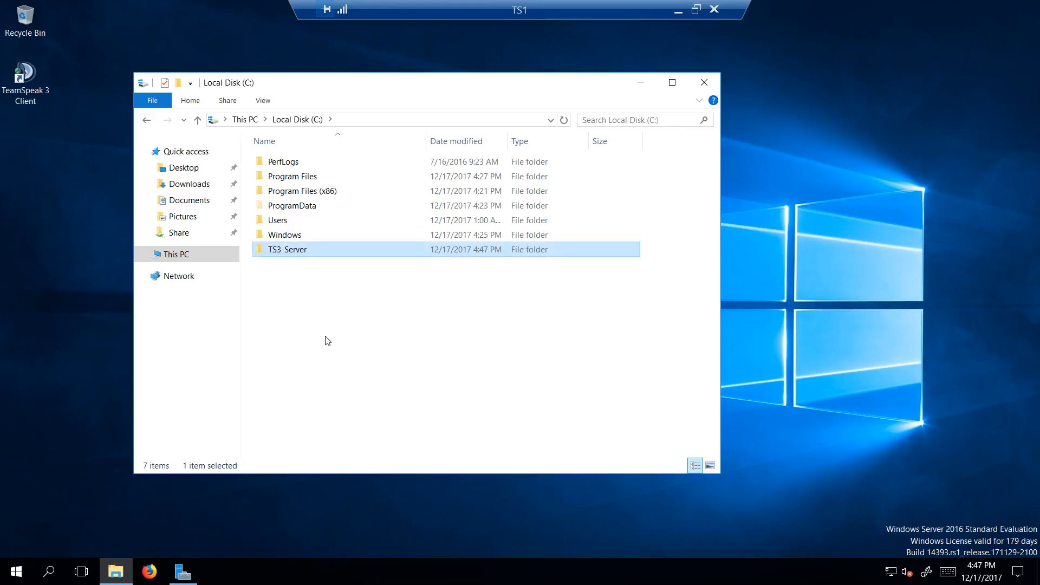
Step: Paste the cut server archive into the TS3-Server folder
double_click(309, 252)
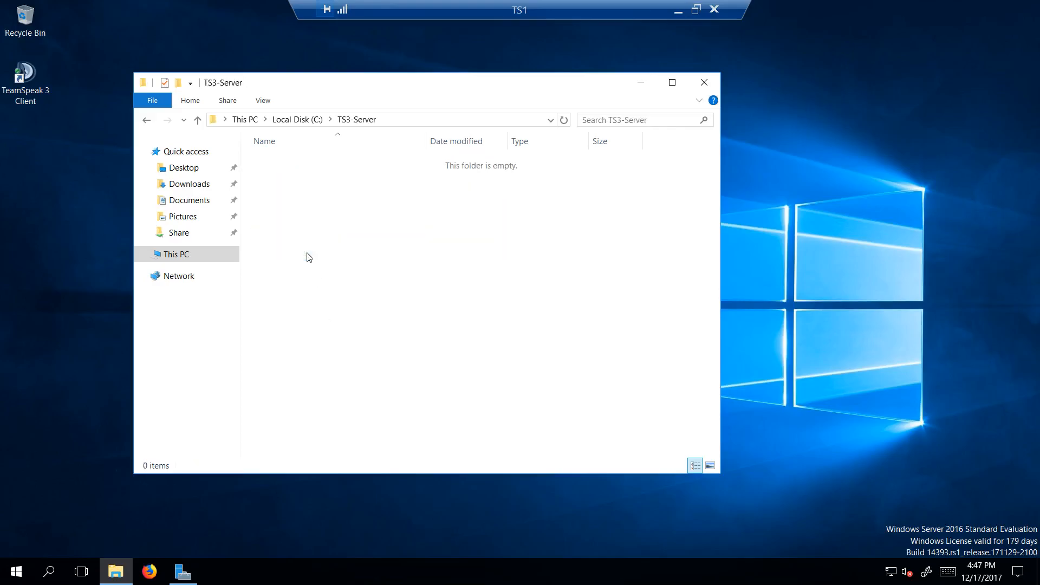
right_click(292, 213)
left_click(211, 307)
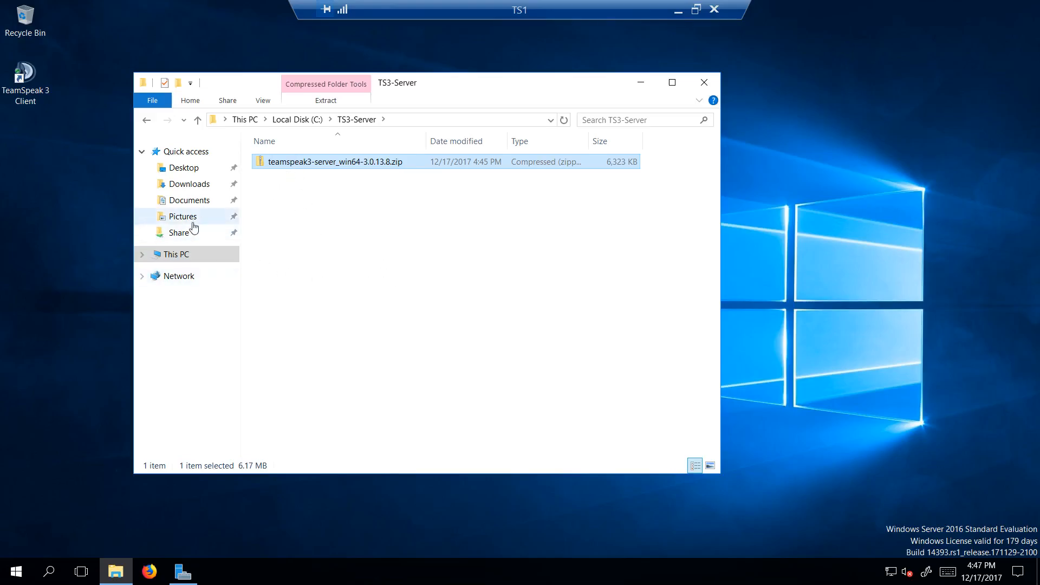
Step: Connect to the RYTECHLAB network share as Administrator with the account password and look through its Programs folder
left_click(184, 233)
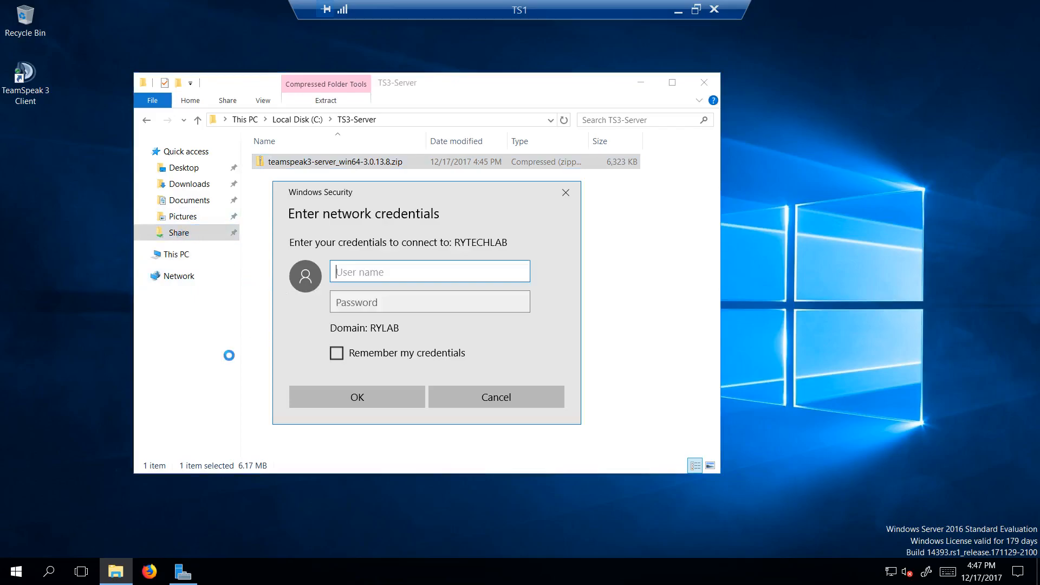
type("Adm")
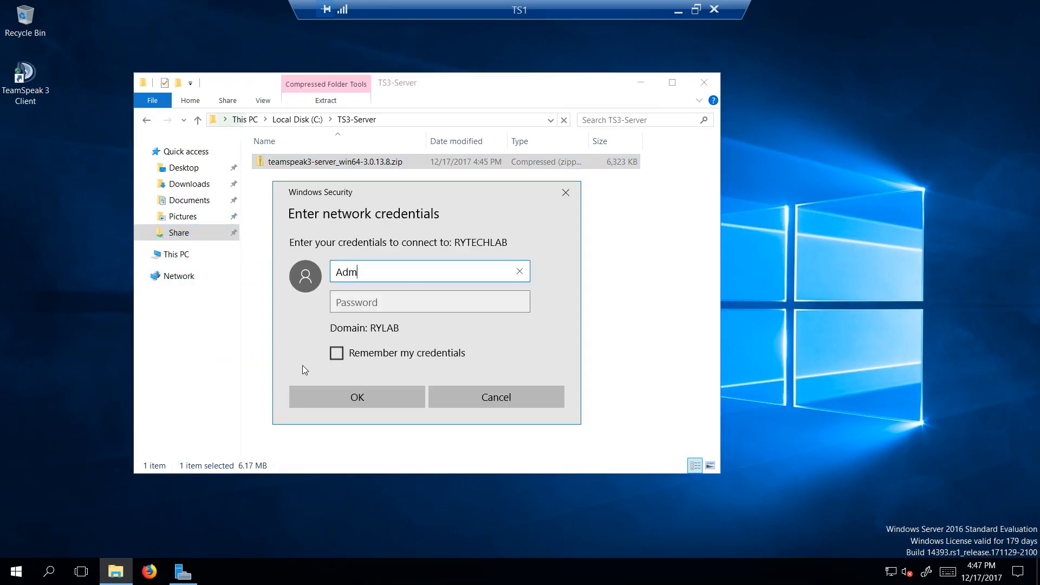
type("inistrator")
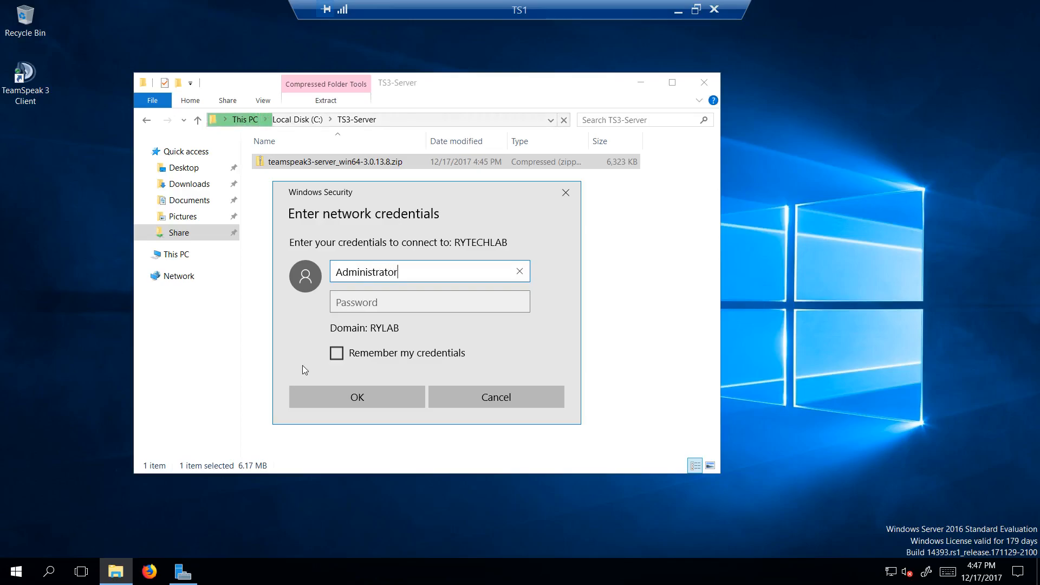
key("Tab")
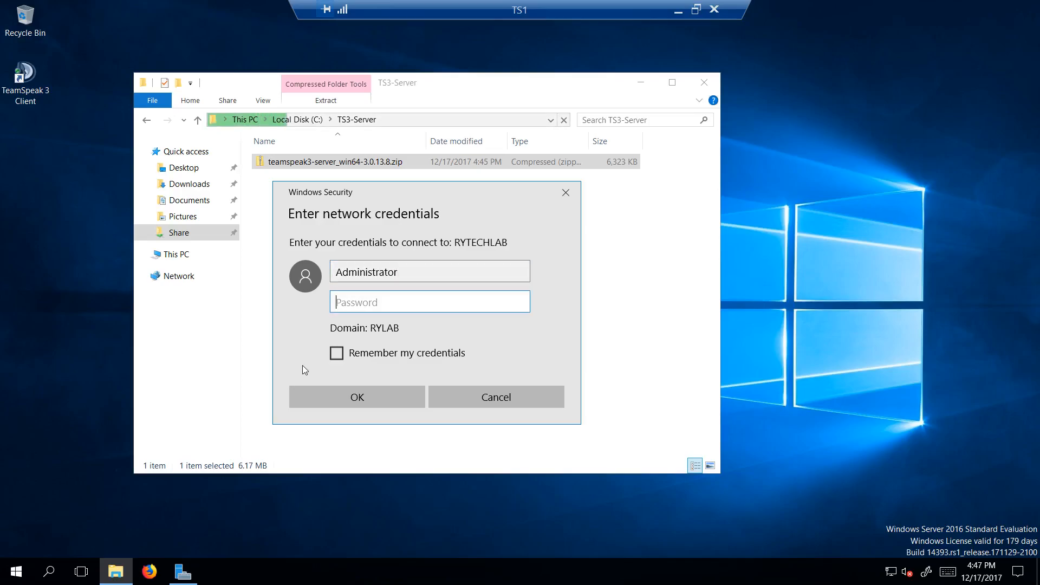
type("•••••")
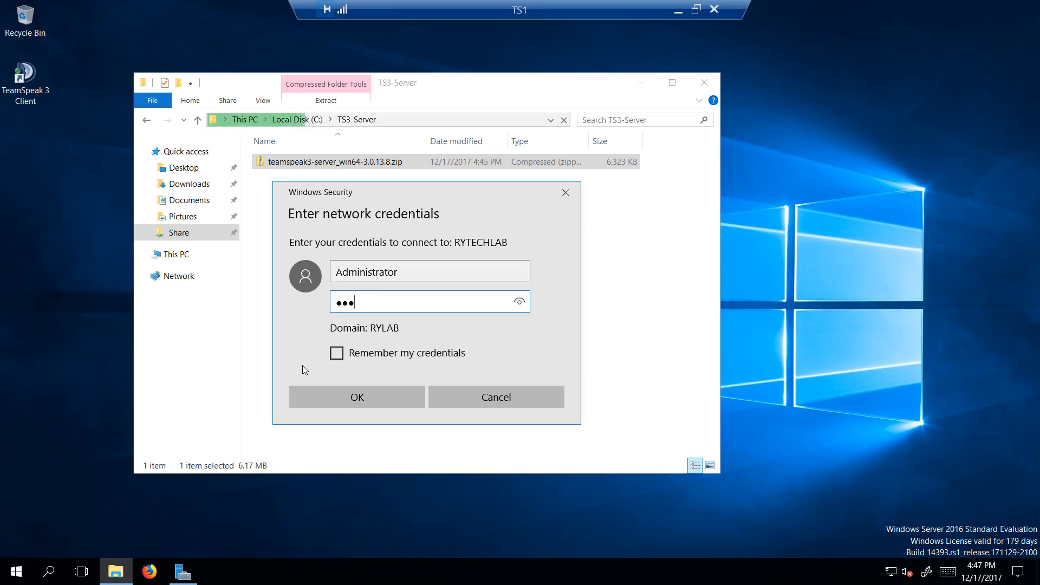
type("•••••••••")
key("Return")
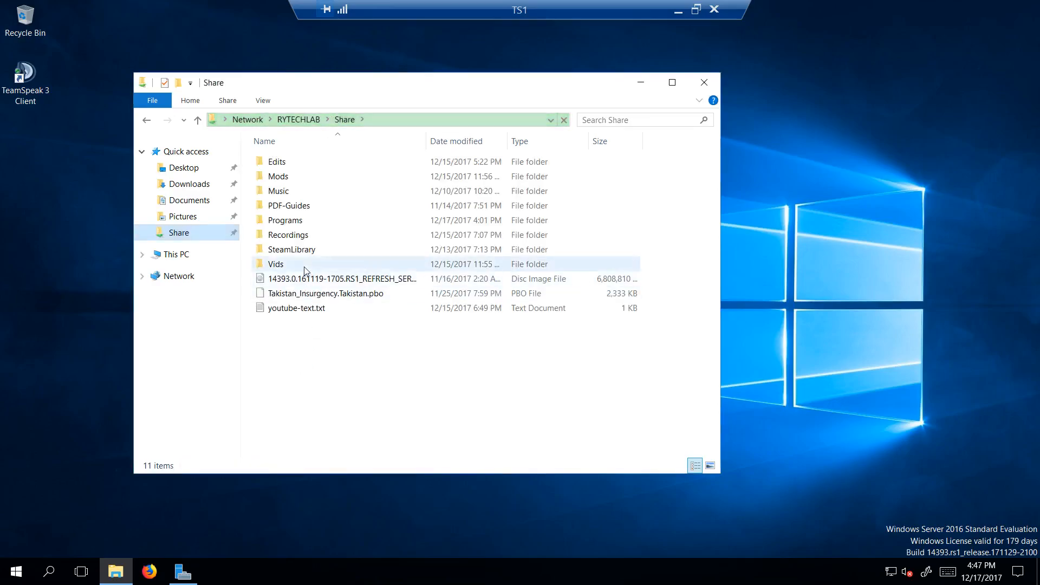
double_click(283, 218)
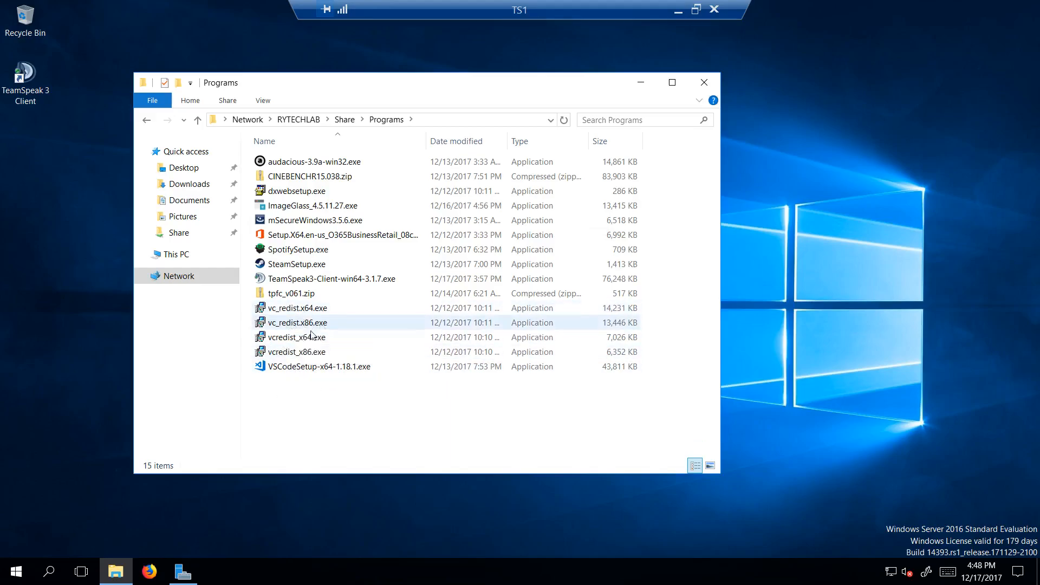
Step: Search the web for "c++ 2013" in Firefox and open Microsoft's download page for the Visual C++ Redistributable Packages for Visual Studio 2013
left_click(150, 571)
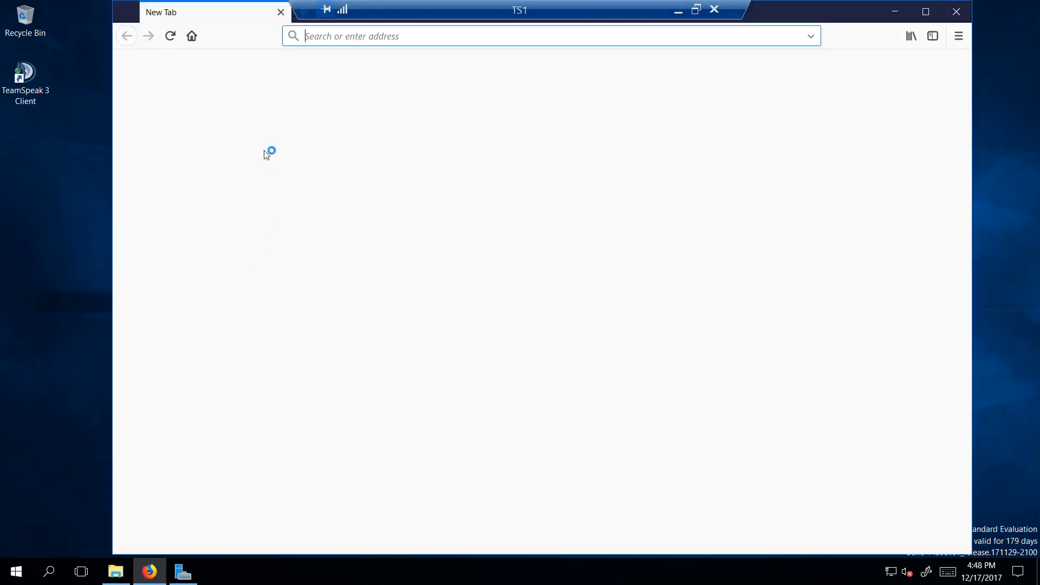
left_click(361, 282)
type("c++")
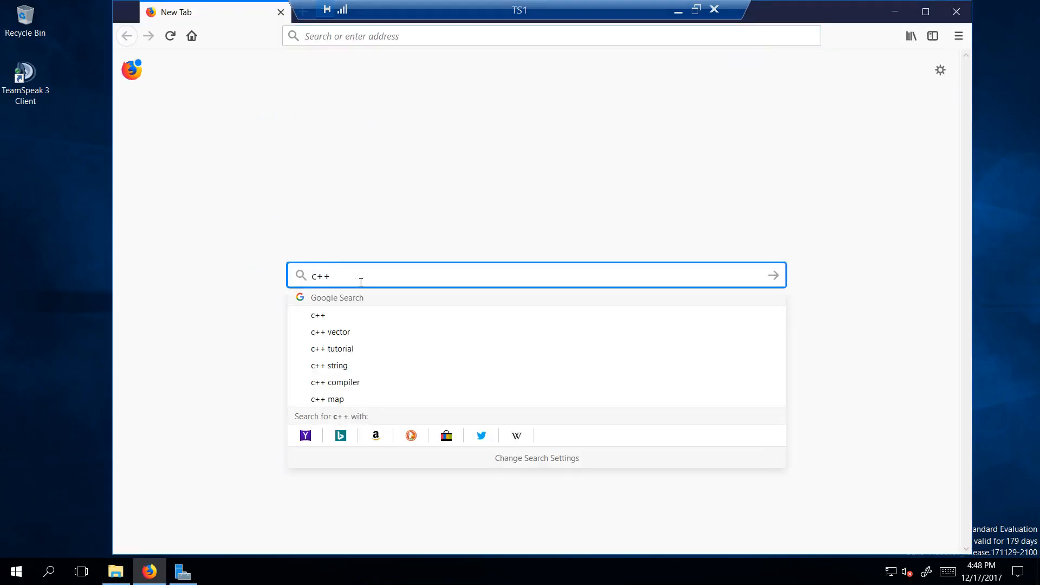
type(" 2013")
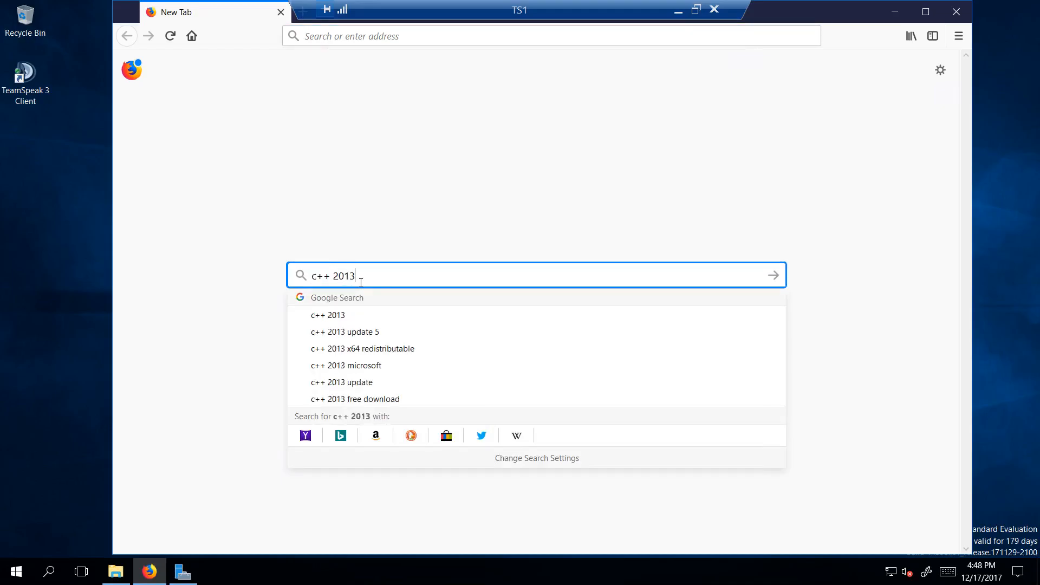
key("Return")
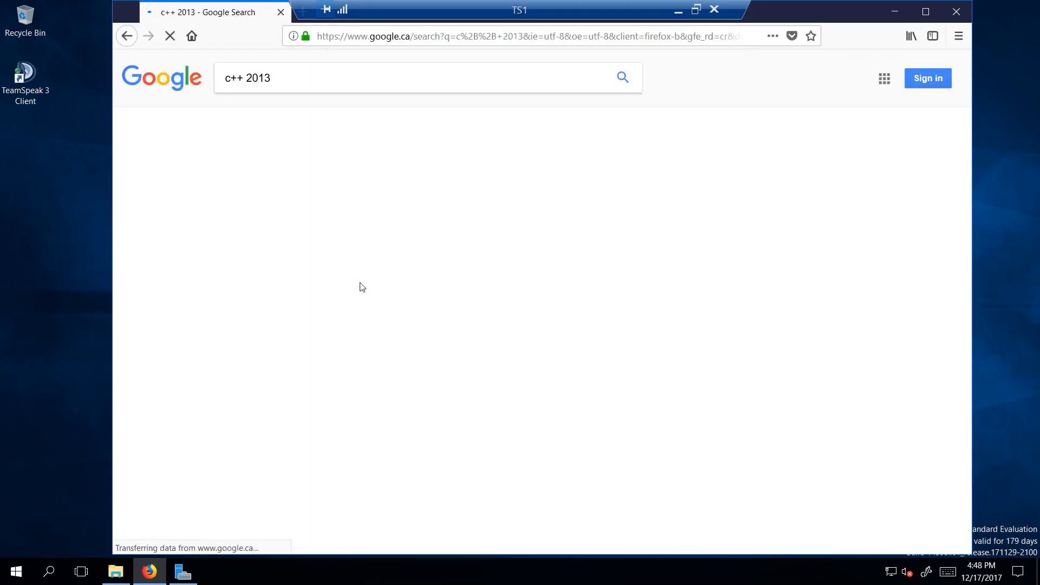
left_click(315, 179)
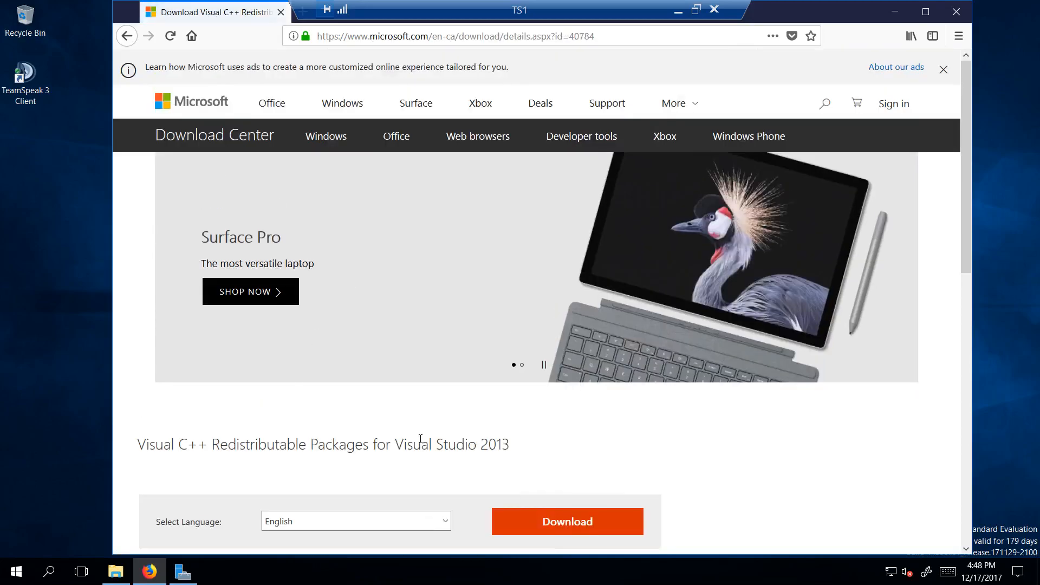
Step: Review the redistributable's download details, including its version and file names, and close the browser
scroll(420, 439, "down", 6)
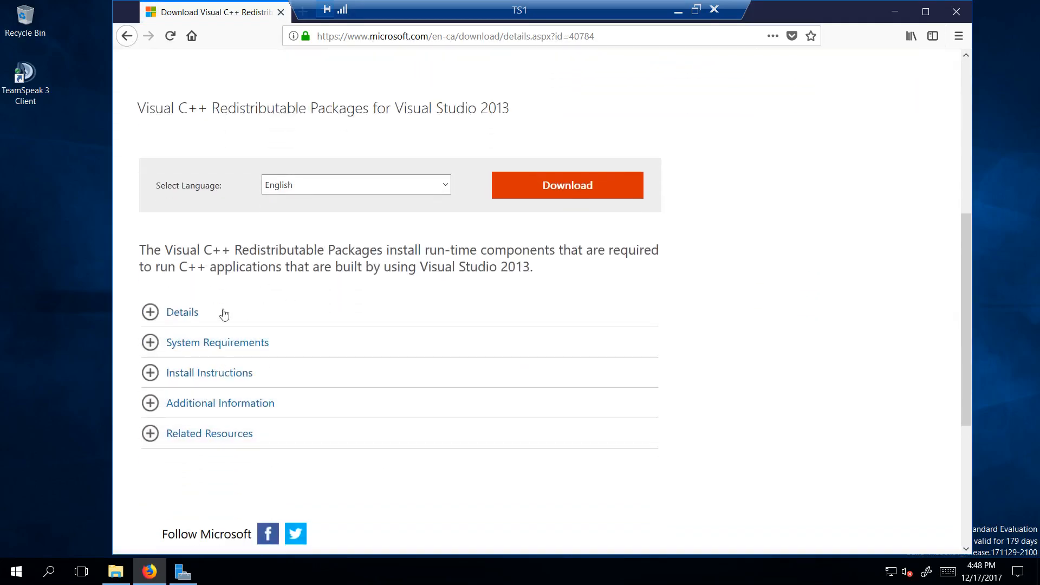
left_click(151, 317)
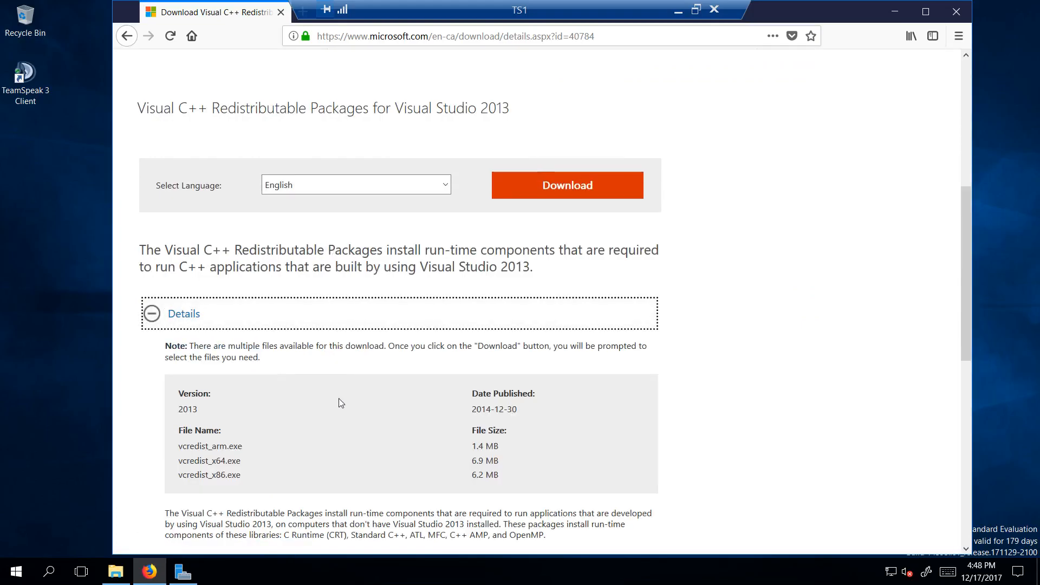
scroll(339, 399, "down", 3)
scroll(290, 399, "up", 3)
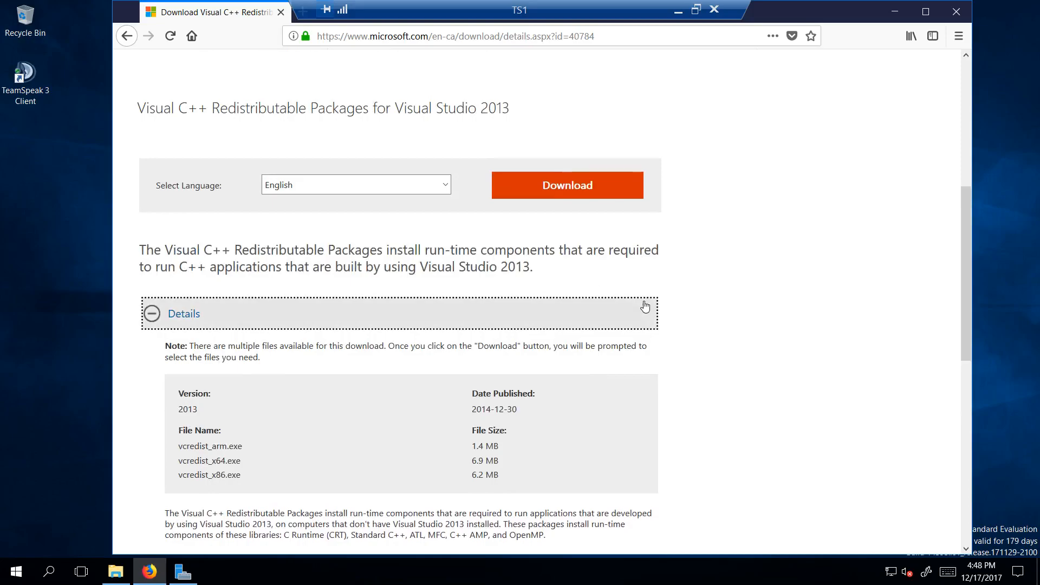
scroll(642, 307, "up", 4)
scroll(786, 325, "up", 3)
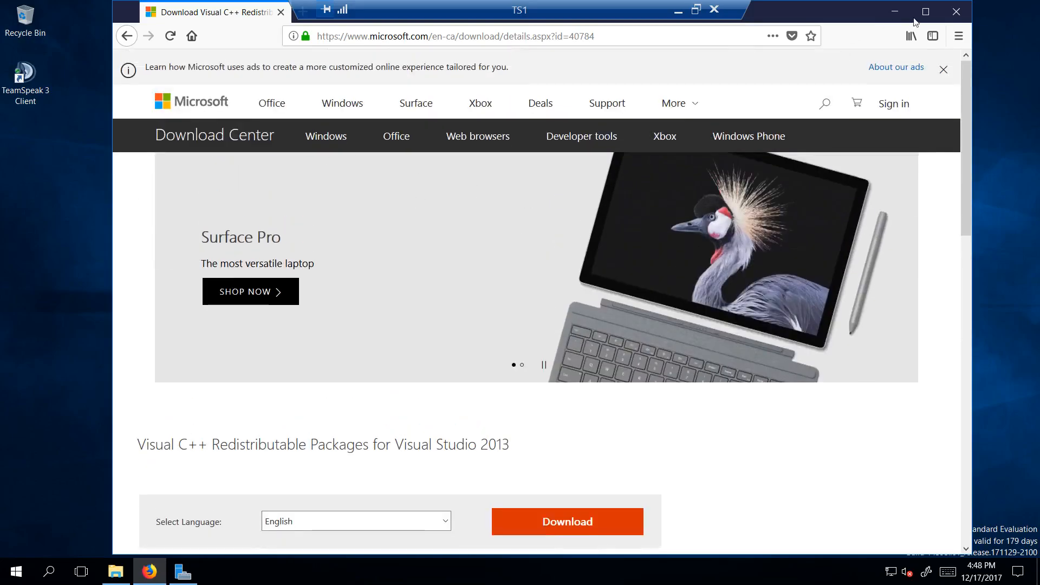
left_click(962, 9)
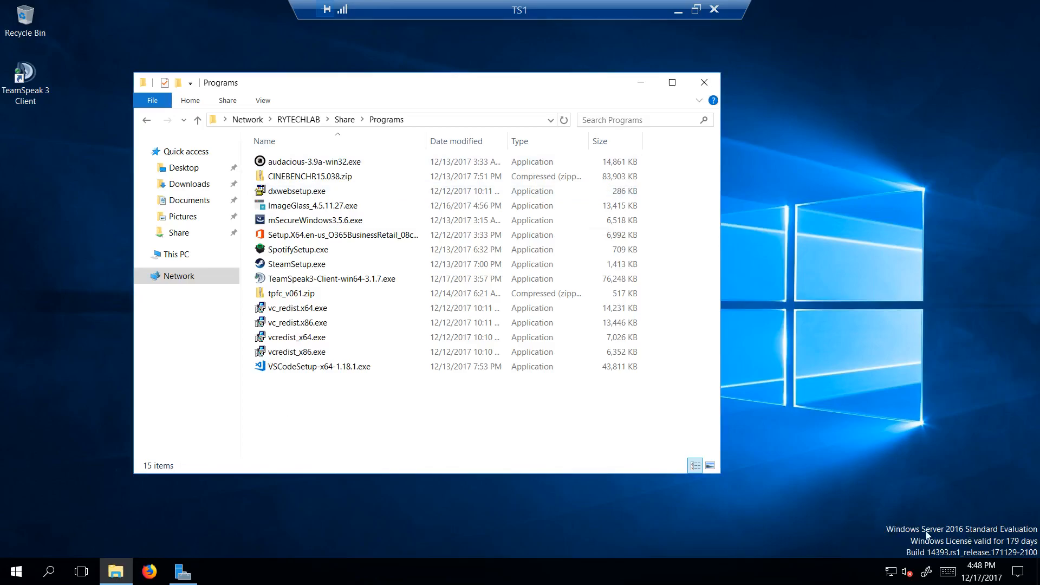
Step: Check TS1's processor, memory and system type in the Windows system information, and close the system windows
left_click(16, 571)
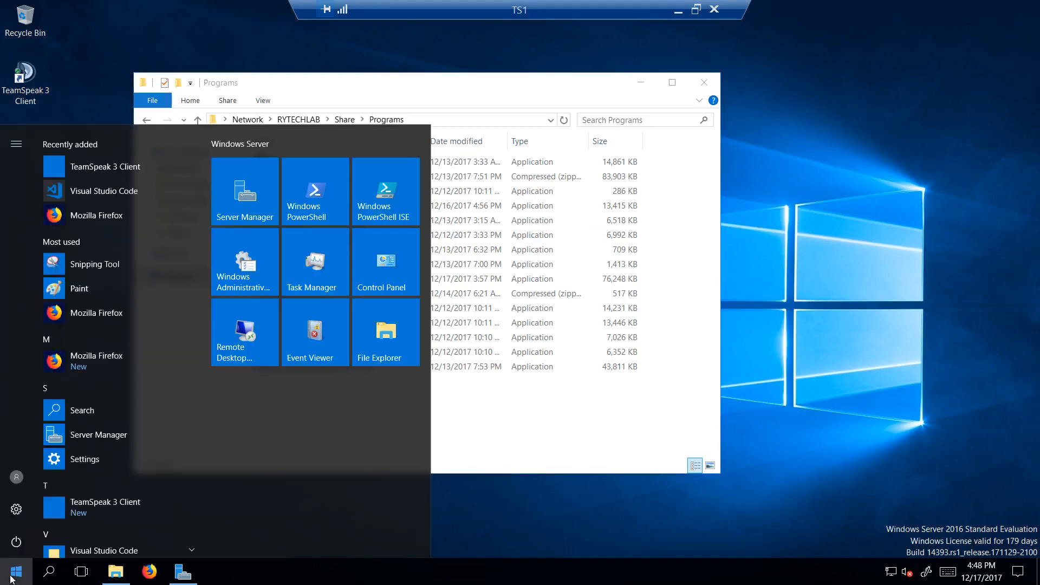
left_click(16, 509)
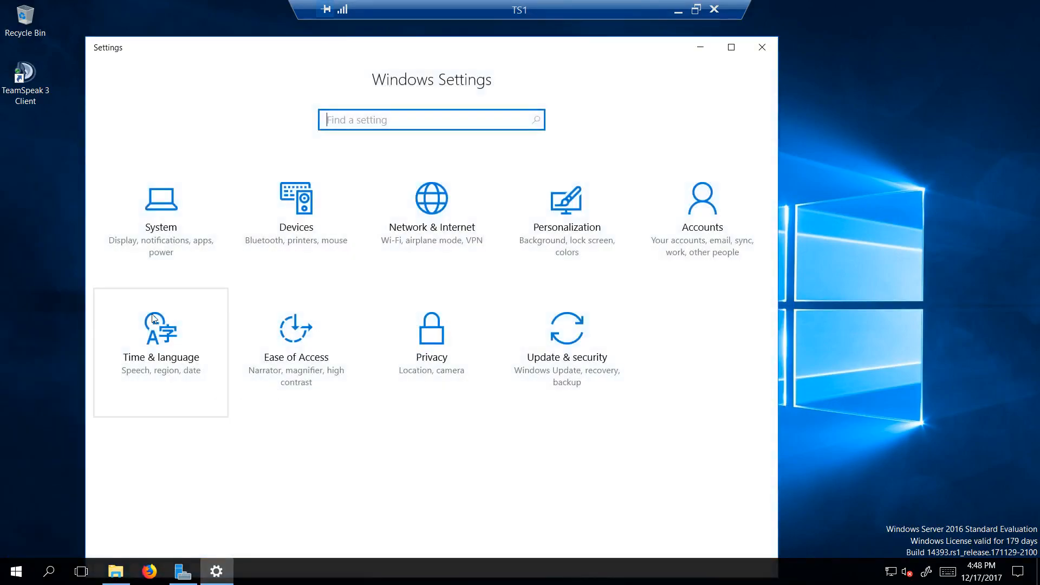
left_click(161, 217)
left_click(130, 472)
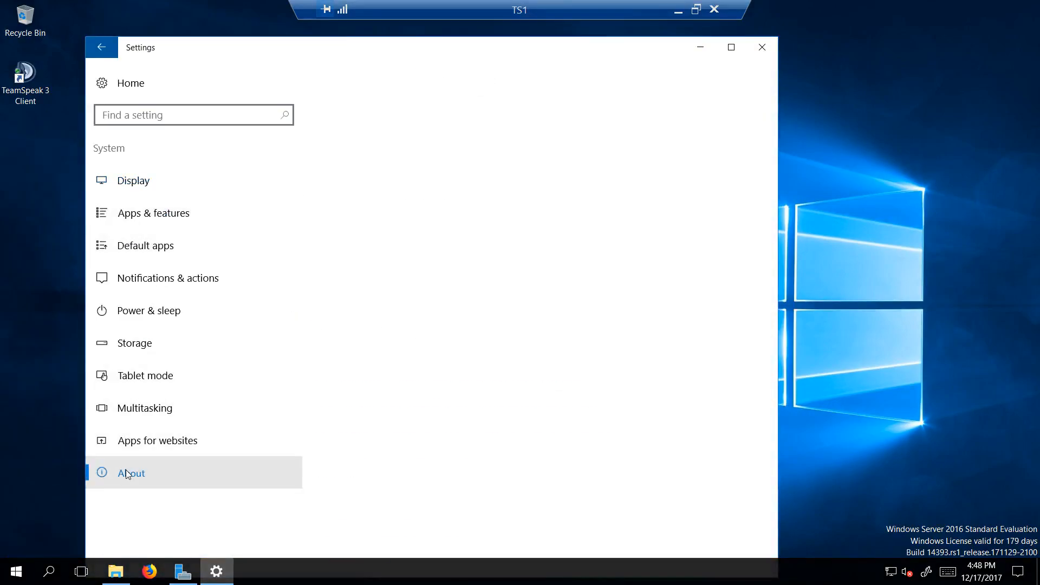
scroll(464, 461, "down", 2)
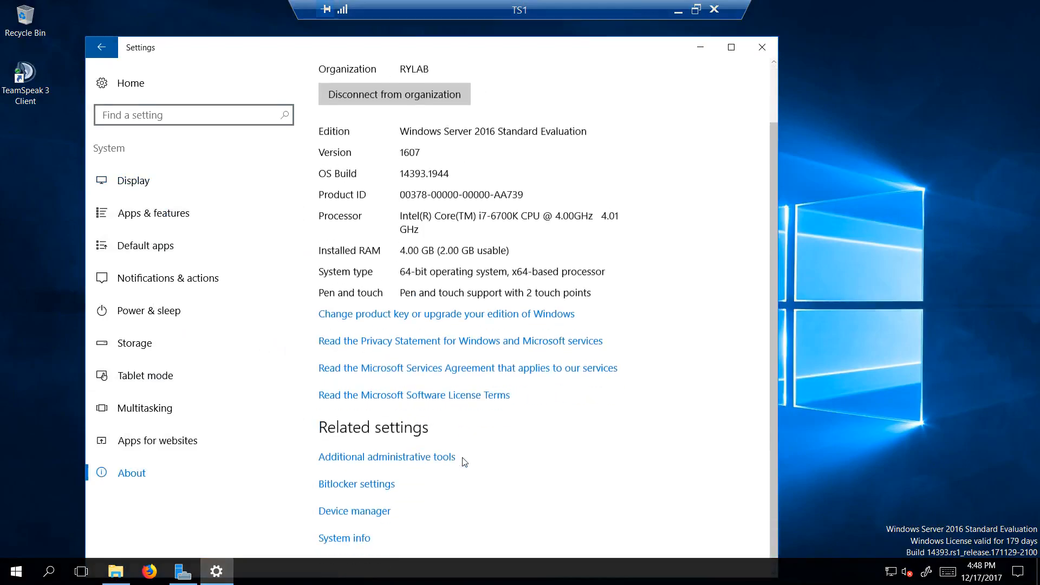
left_click(360, 533)
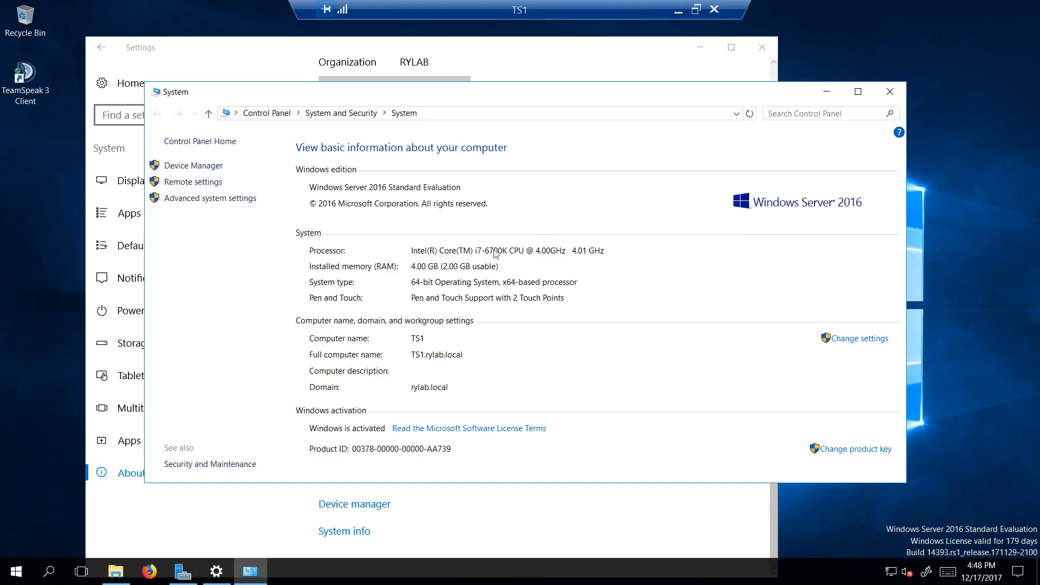
left_click(889, 92)
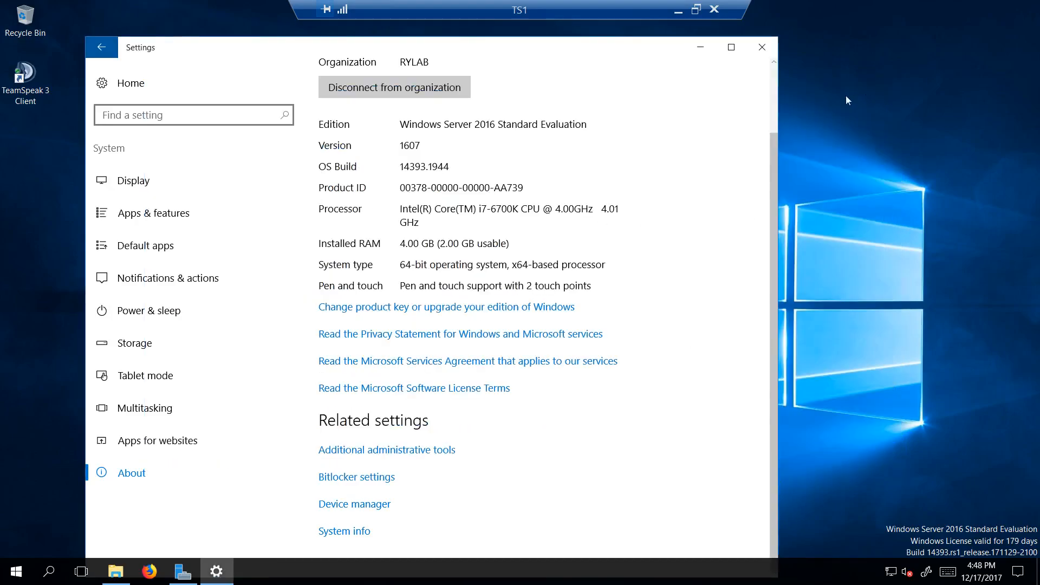
left_click(763, 49)
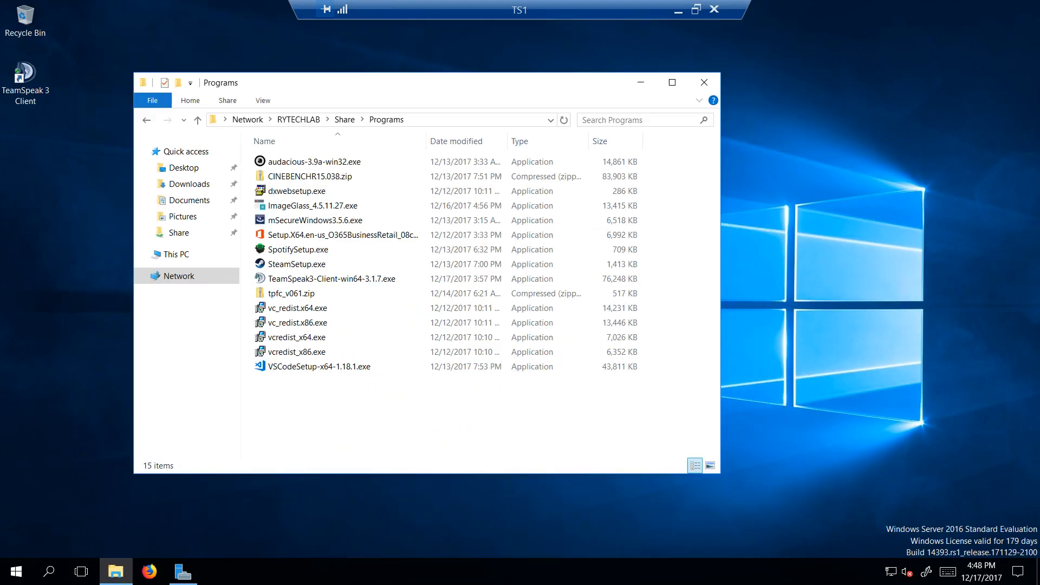
Step: Examine TS1's CPU and memory performance in Task Manager and close it
right_click(756, 580)
left_click(796, 505)
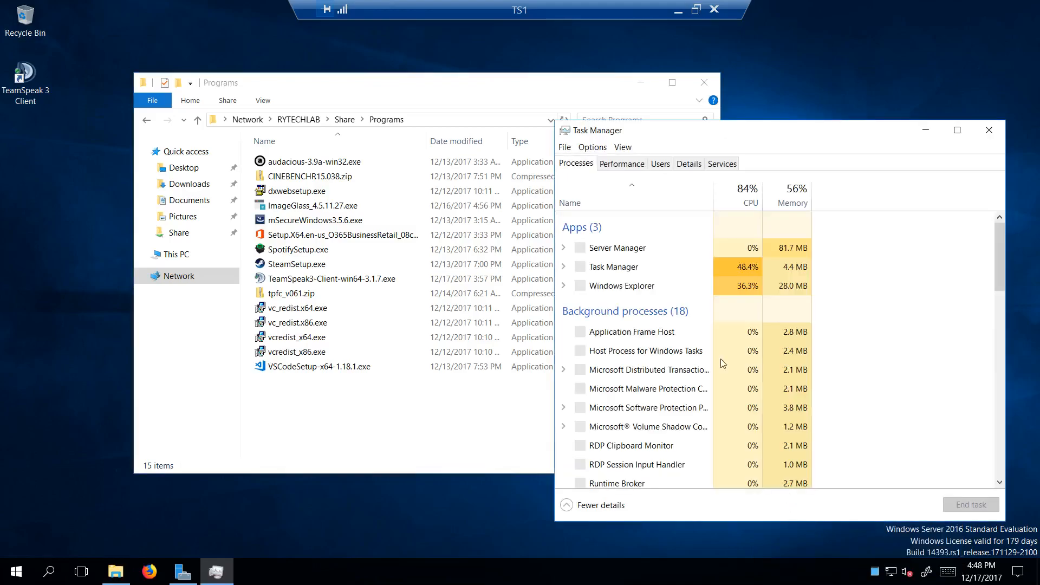
left_click(608, 166)
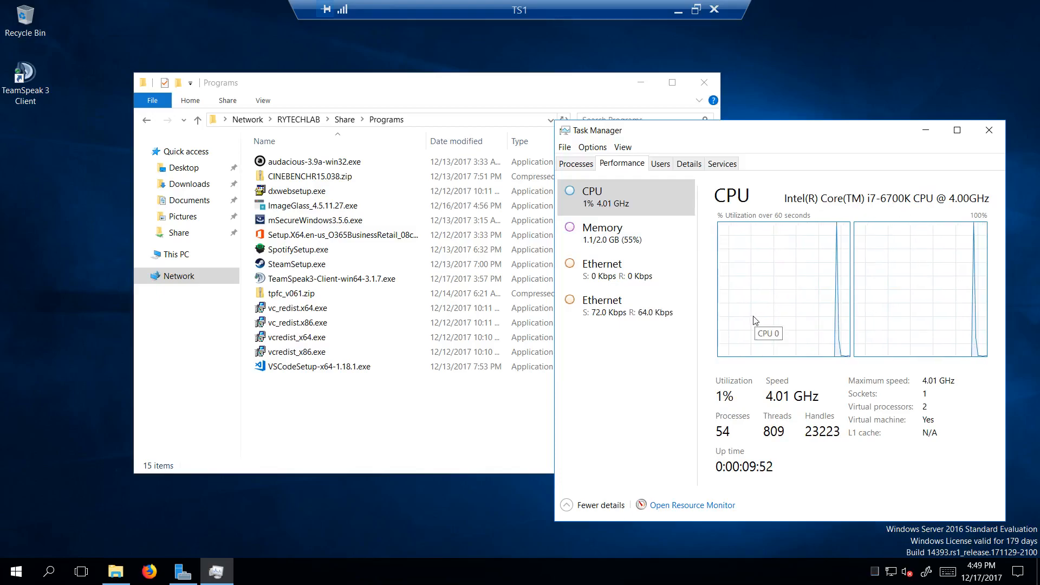
left_click(654, 241)
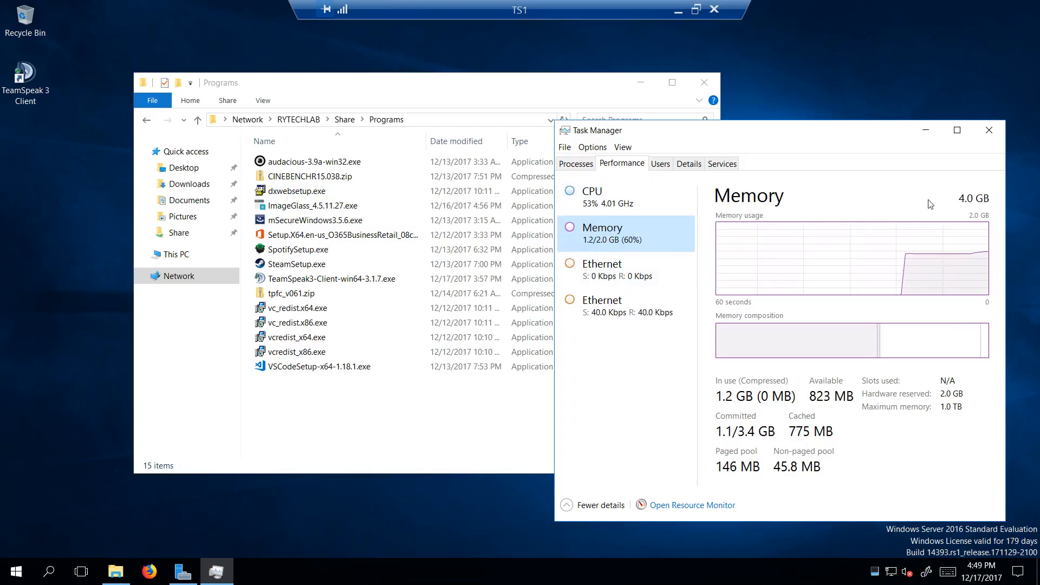
left_click(989, 130)
Step: Switch to the RYTECHLAB remote session and bring up Hyper-V Manager
left_click(677, 9)
left_click(216, 571)
left_click(134, 515)
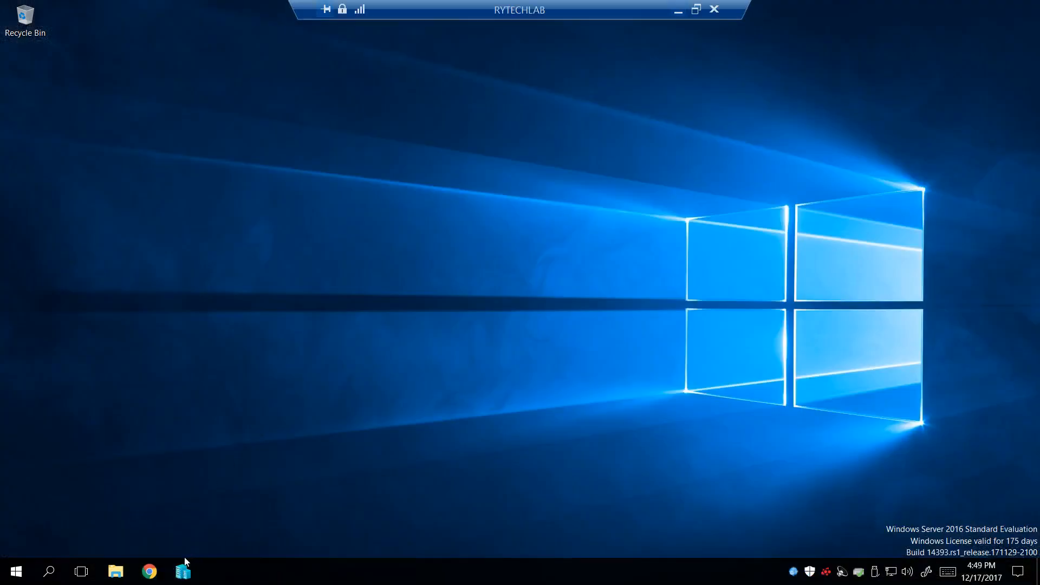
left_click(183, 571)
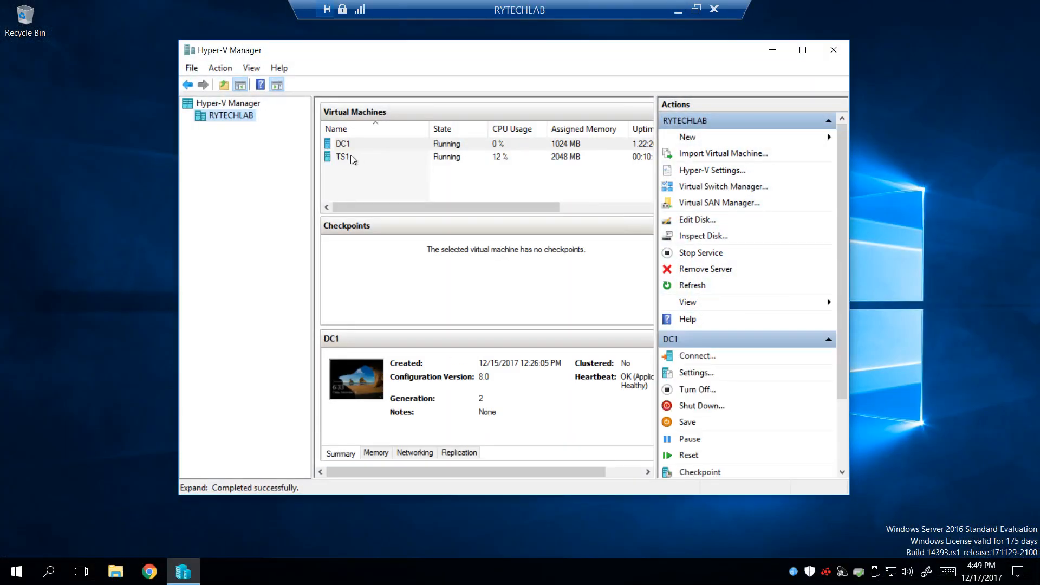
Step: Review the TS1 virtual machine's processor and memory settings, cancel without changes and close Hyper-V Manager
left_click(360, 157)
right_click(362, 157)
left_click(413, 187)
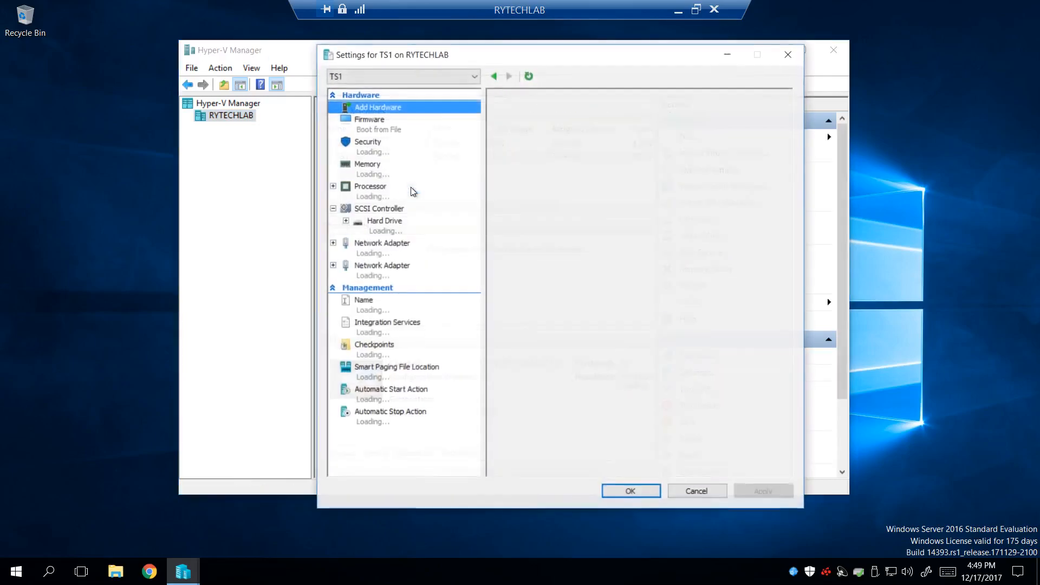
left_click(379, 196)
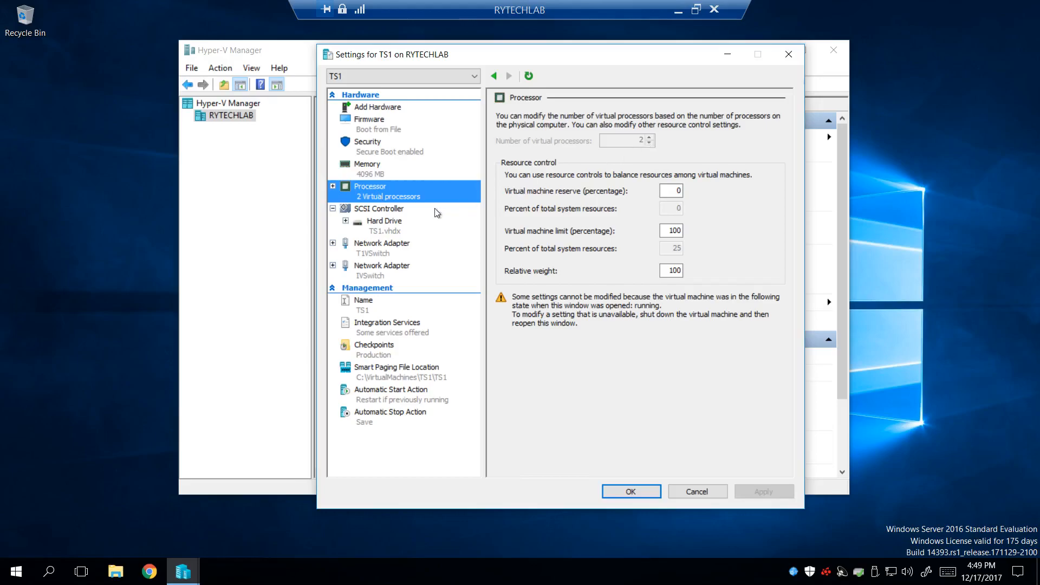
left_click(373, 171)
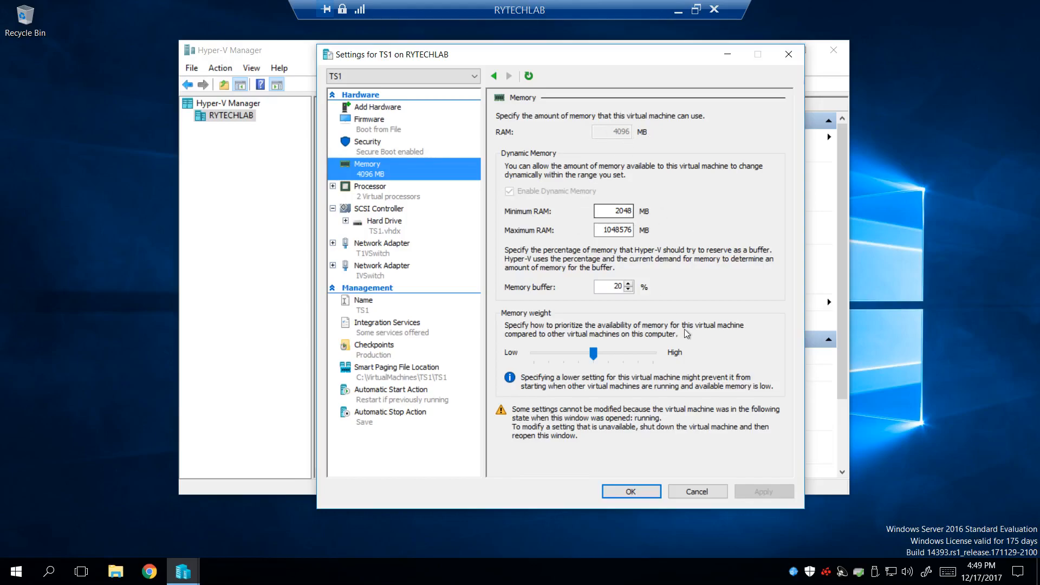
left_click(695, 492)
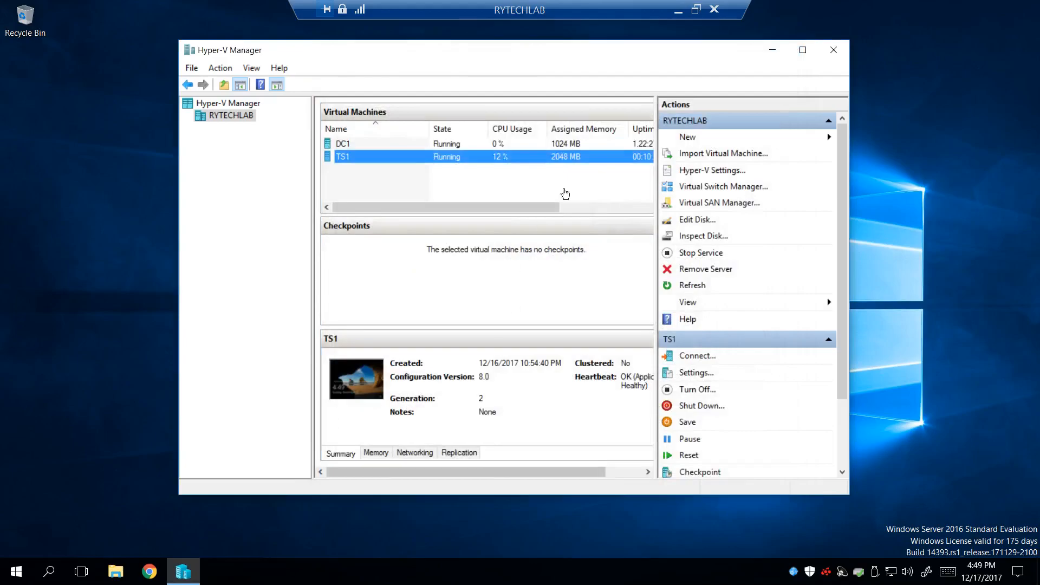
left_click(833, 50)
Step: Return to the TS1 remote session and open the TS3-Server folder on Local Disk (C:)
left_click(678, 10)
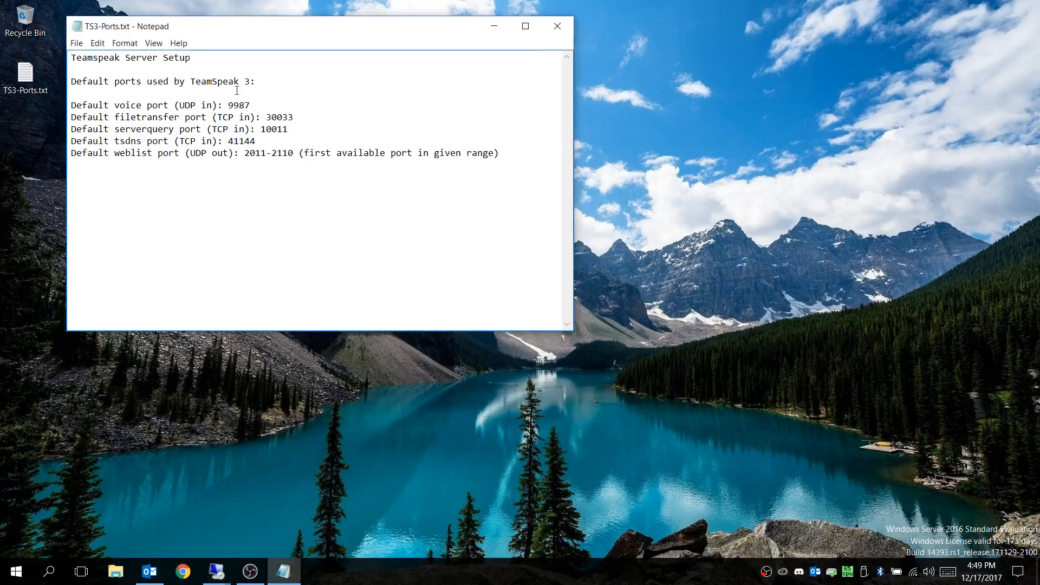
mouse_move(216, 570)
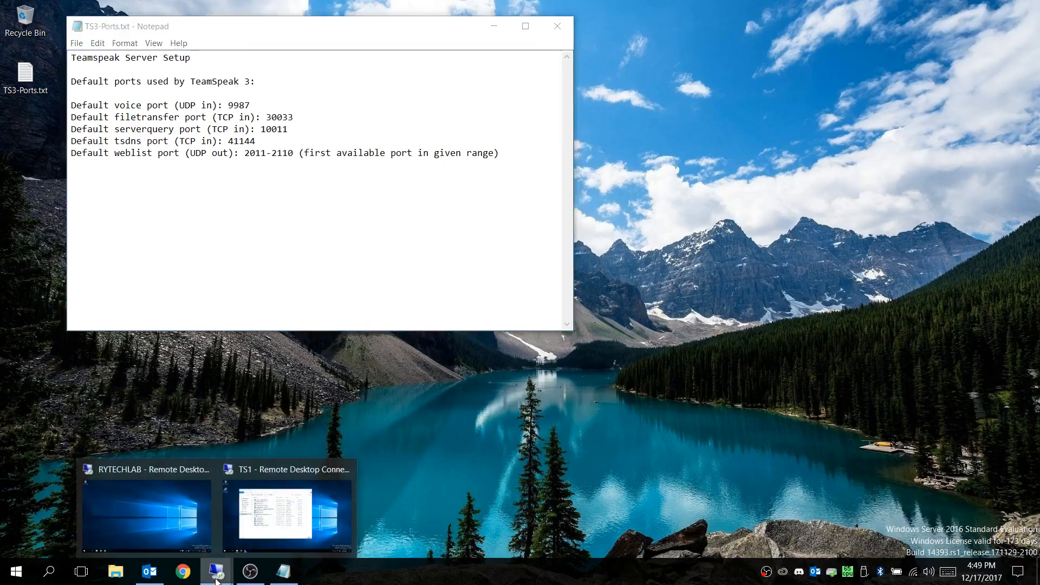
left_click(291, 515)
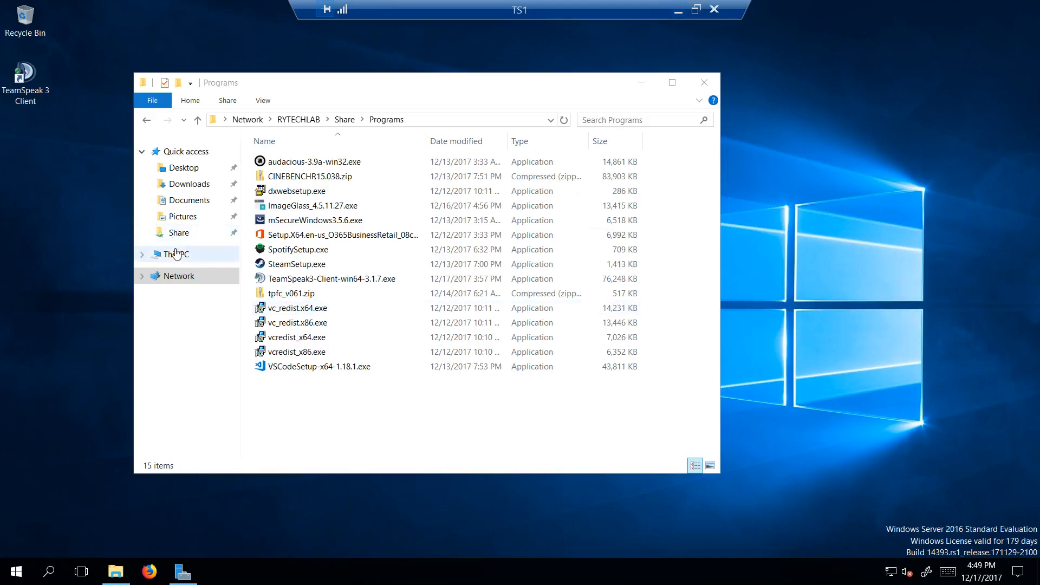
left_click(183, 255)
double_click(337, 303)
left_click(294, 223)
double_click(294, 222)
Step: Extract teamspeak3-server_win64-3.0.13.8.zip to C:\TS3-Server\teamspeak3-server_win64-3.0.13.8 and return to the TS3-Server folder
left_click(313, 162)
right_click(313, 161)
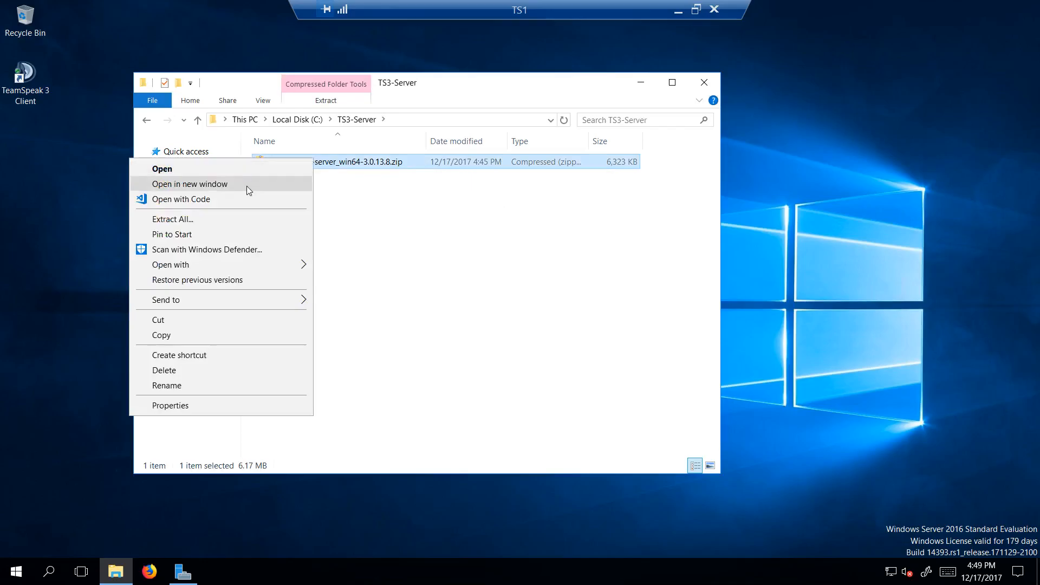
left_click(230, 219)
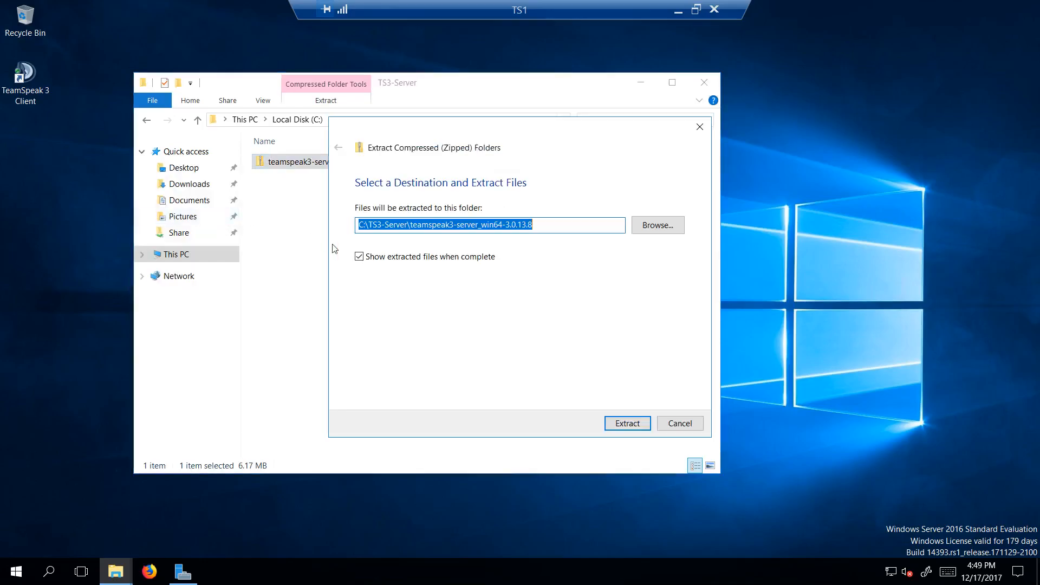
left_click(623, 423)
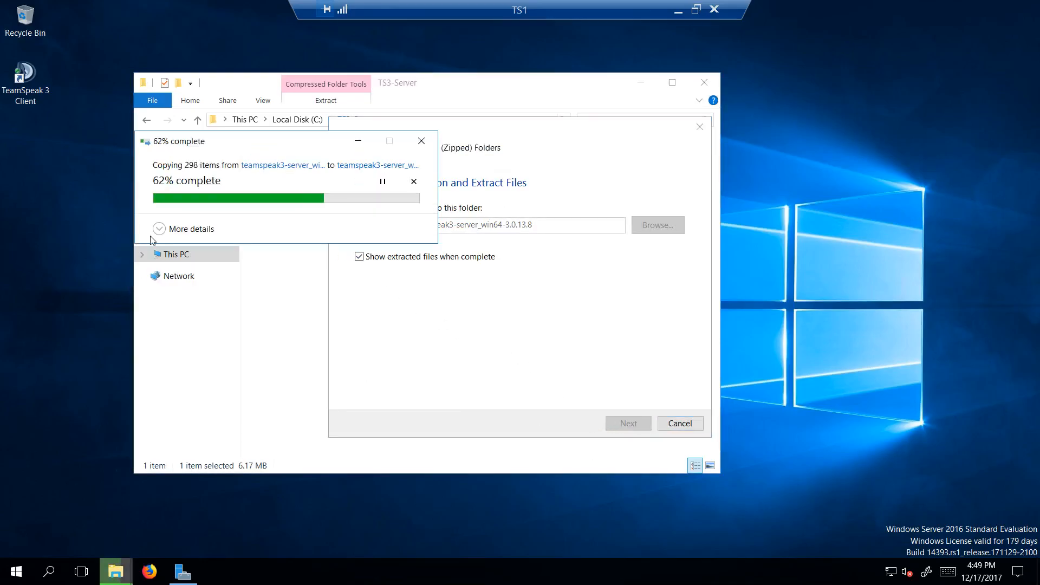
left_click(159, 228)
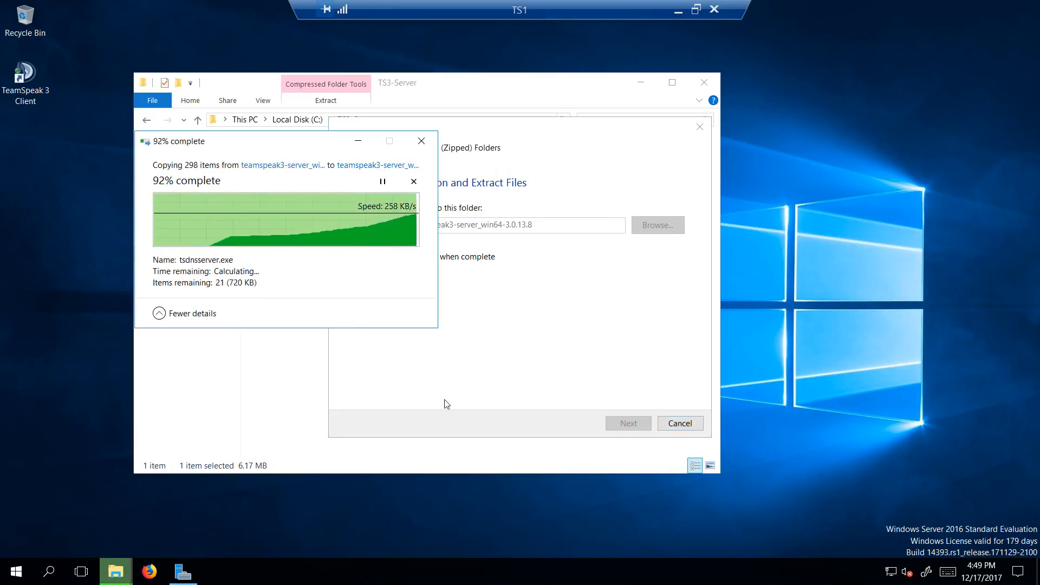
left_click(721, 100)
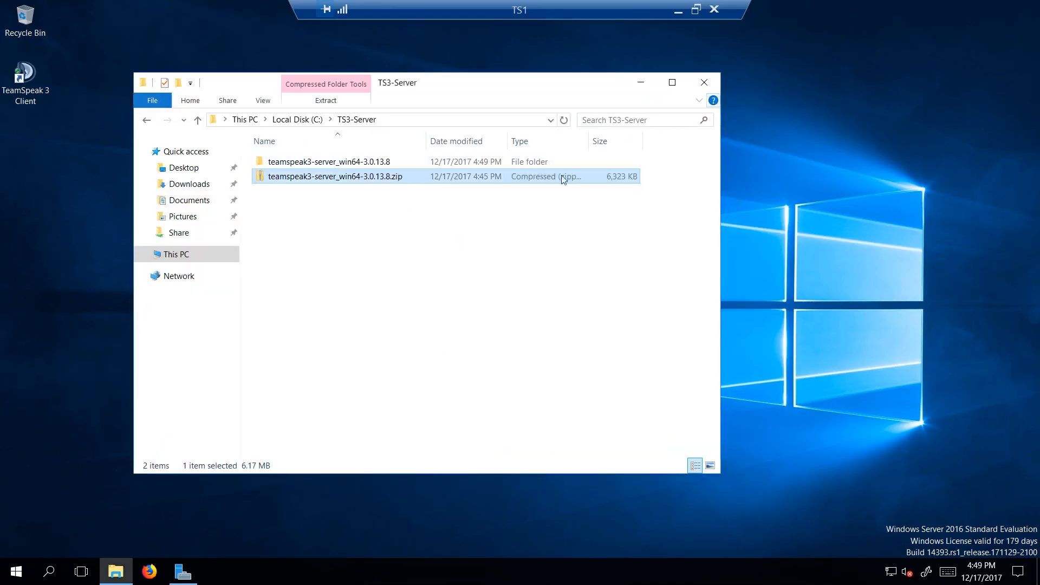
Step: Delete teamspeak3-server_win64-3.0.13.8.zip from the TS3-Server folder
right_click(334, 181)
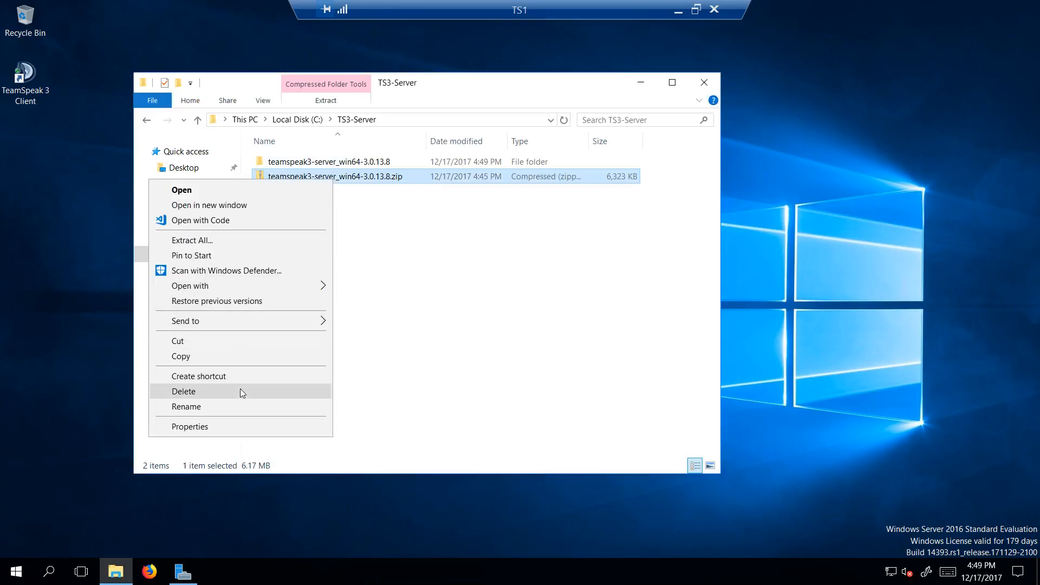
left_click(239, 388)
Step: Move the teamspeak3-server_win64 folder out of teamspeak3-server_win64-3.0.13.8 directly into C:\TS3-Server
double_click(339, 166)
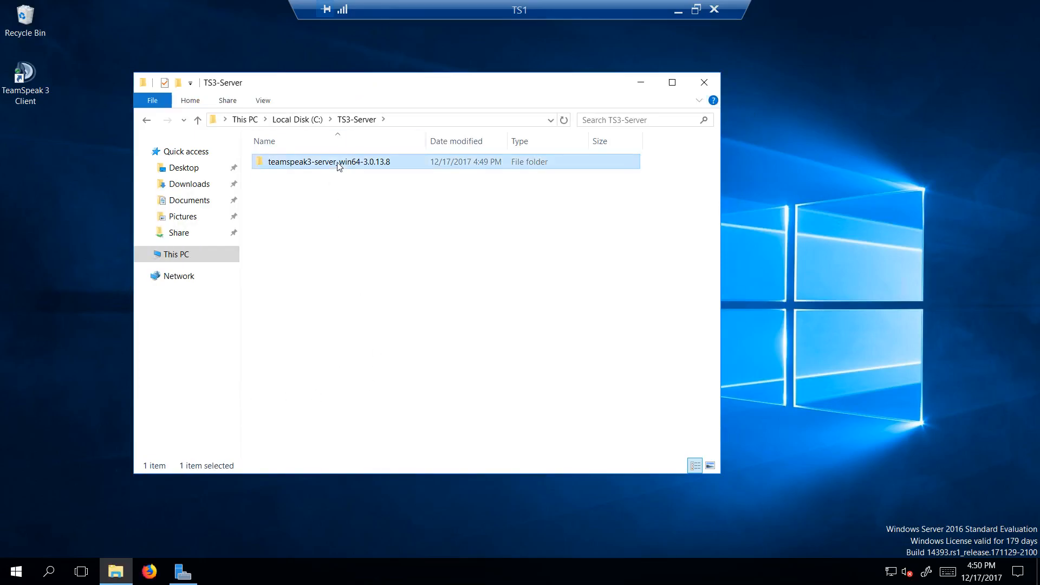
double_click(342, 164)
key("alt+Left")
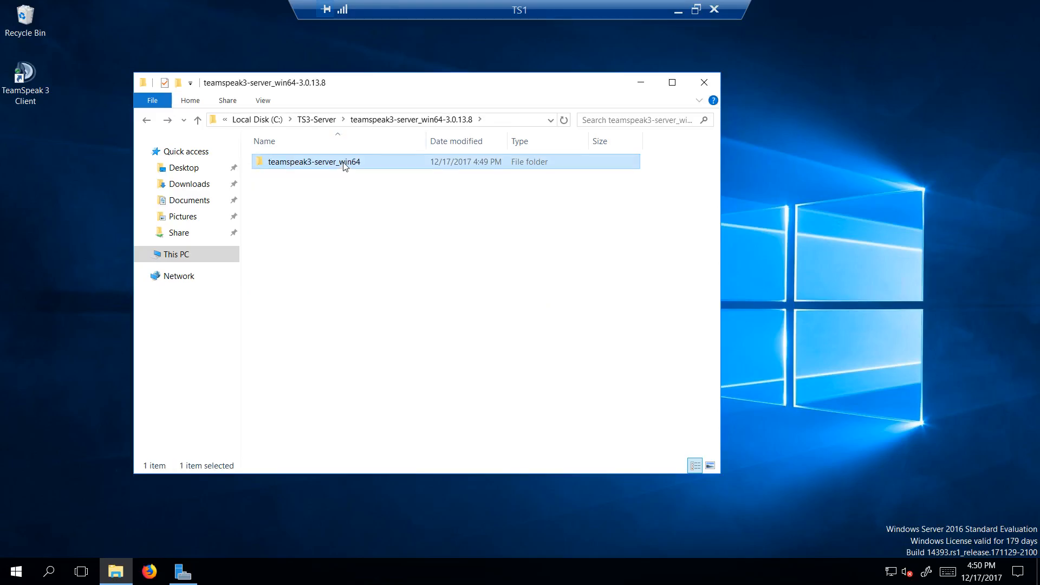
right_click(343, 165)
left_click(225, 340)
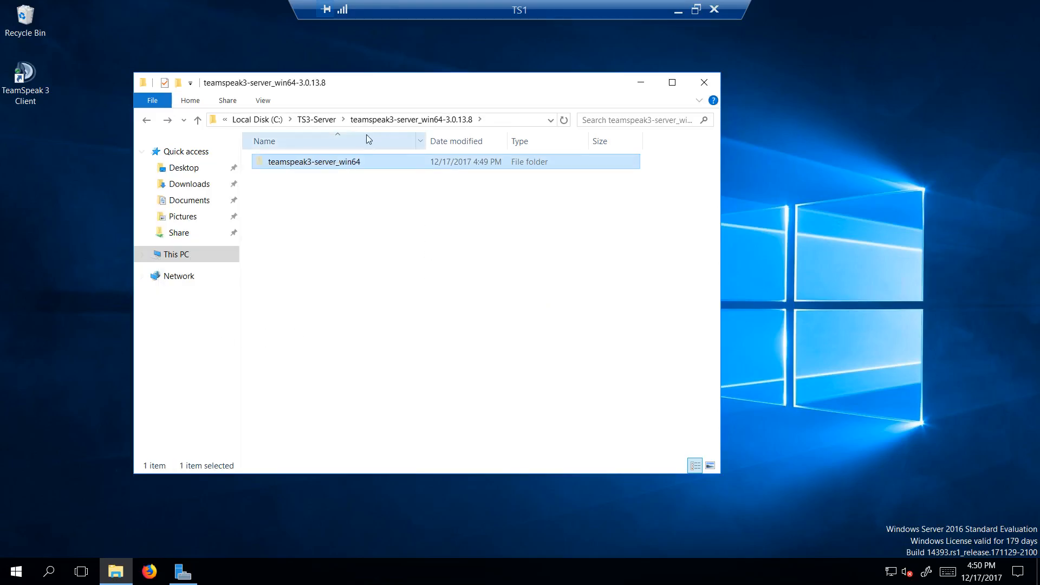
left_click(316, 119)
left_click(297, 120)
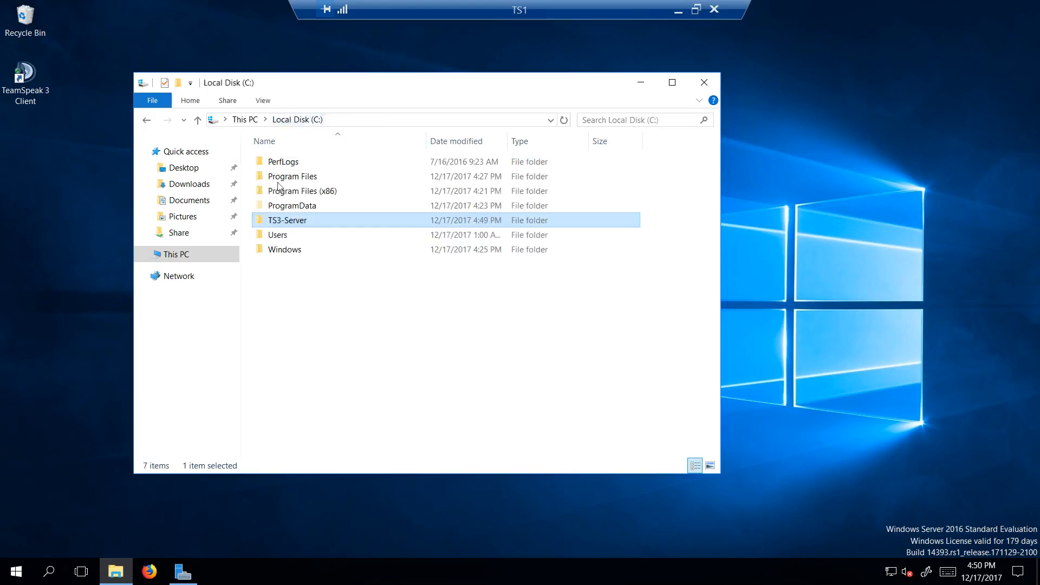
double_click(297, 226)
right_click(306, 246)
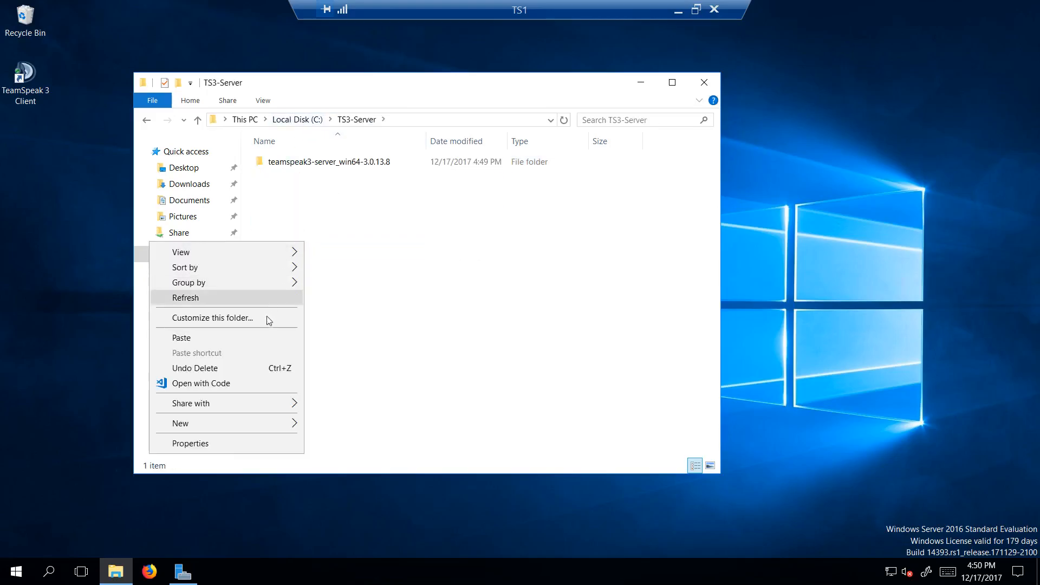
left_click(252, 337)
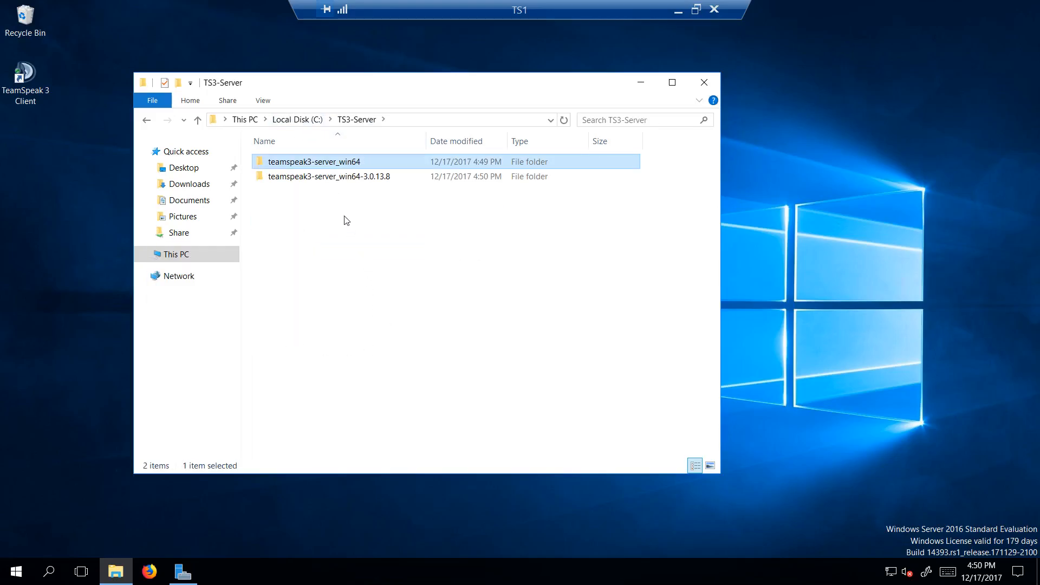
Step: Check the contents of both folders in TS3-Server and delete the leftover teamspeak3-server_win64-3.0.13.8 folder
double_click(327, 165)
key("alt+Left")
double_click(338, 179)
key("alt+Left")
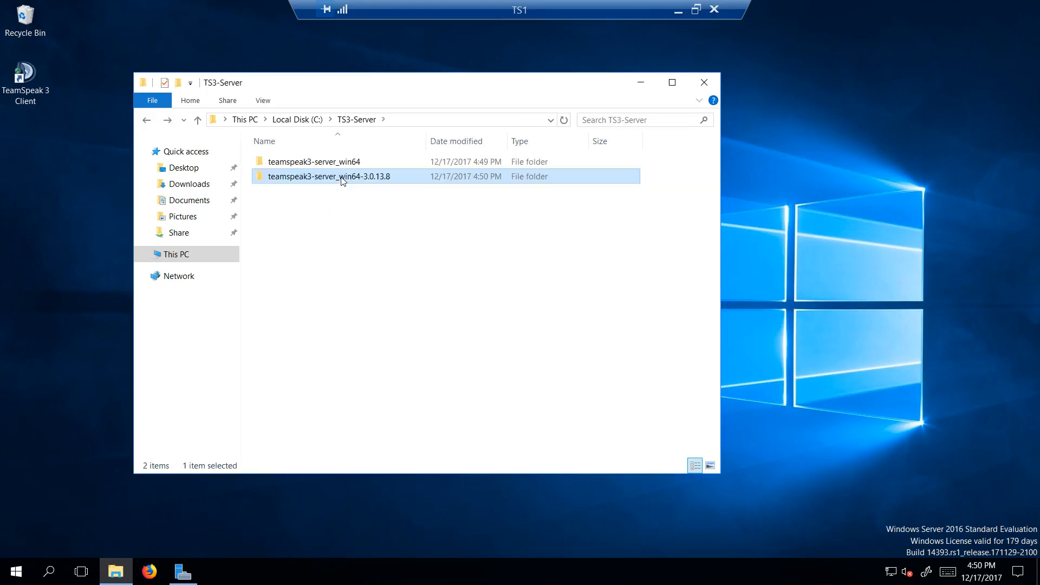
right_click(340, 177)
left_click(245, 403)
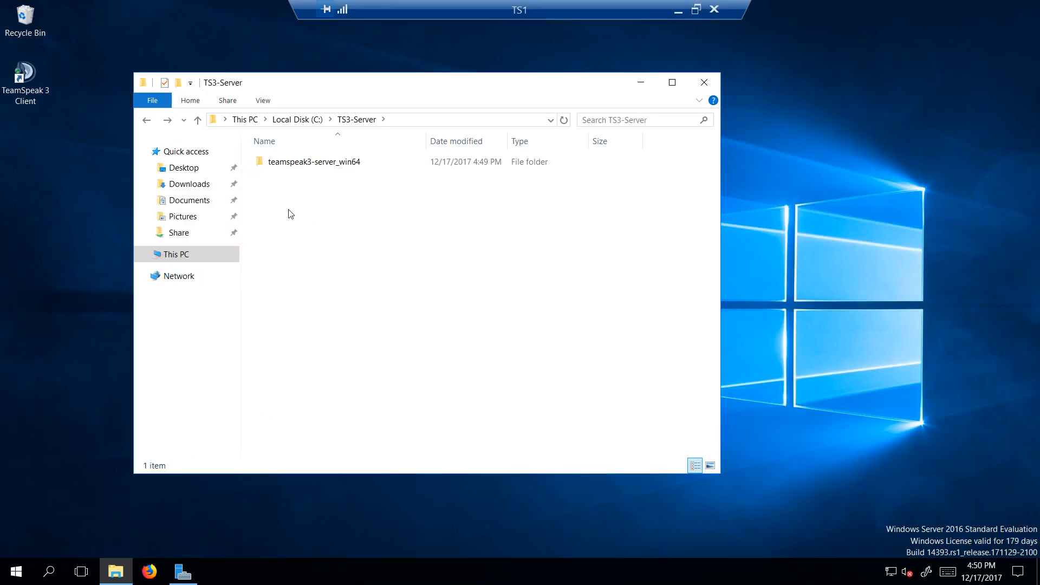
Step: Run ts3server.exe from the teamspeak3-server_win64 folder and place its credentials window beside the File Explorer window
double_click(307, 168)
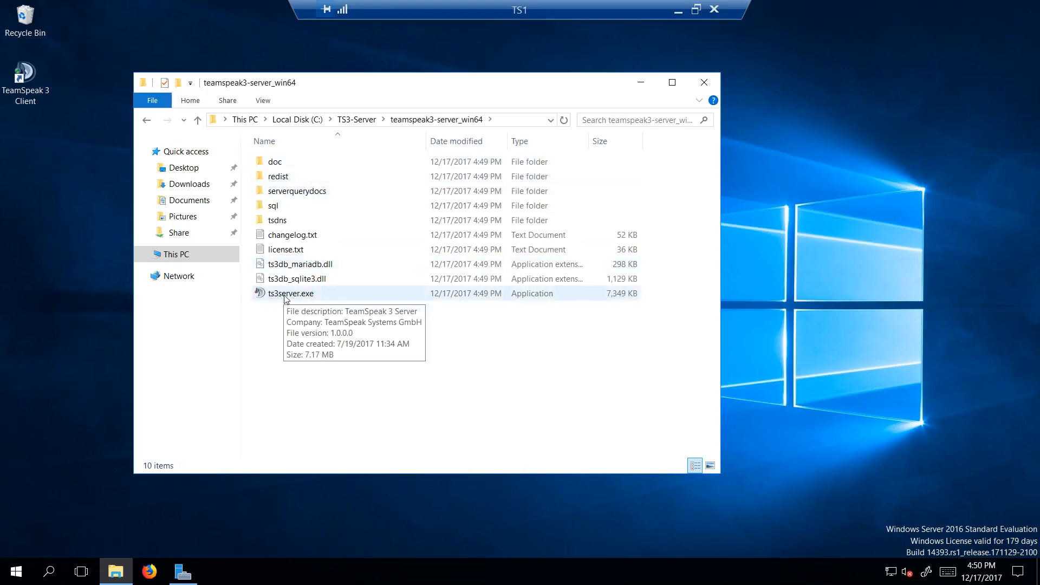
double_click(285, 297)
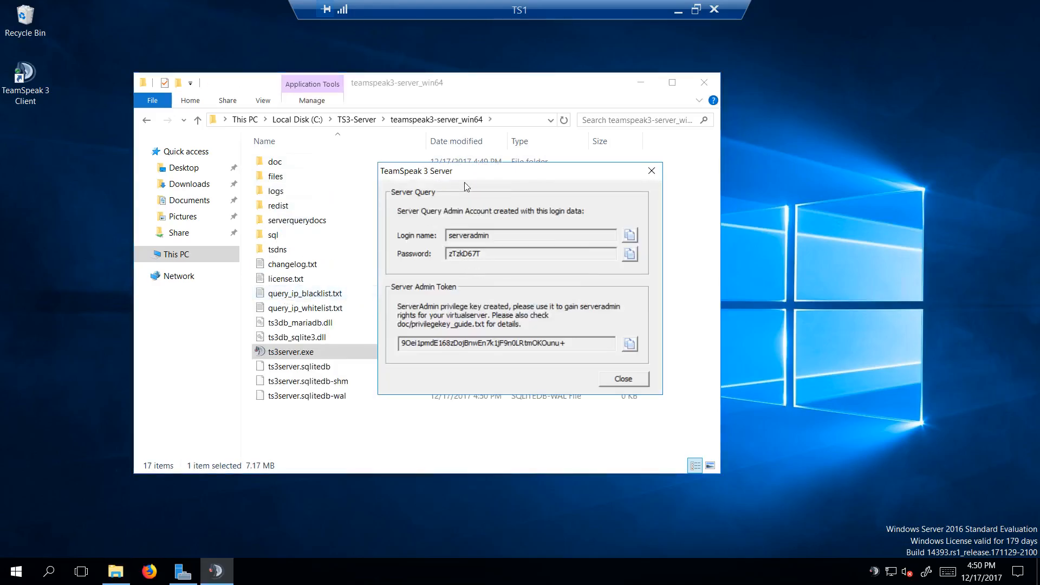
left_click_drag(456, 174, 208, 69)
left_click_drag(506, 87, 707, 123)
left_click_drag(263, 68, 240, 124)
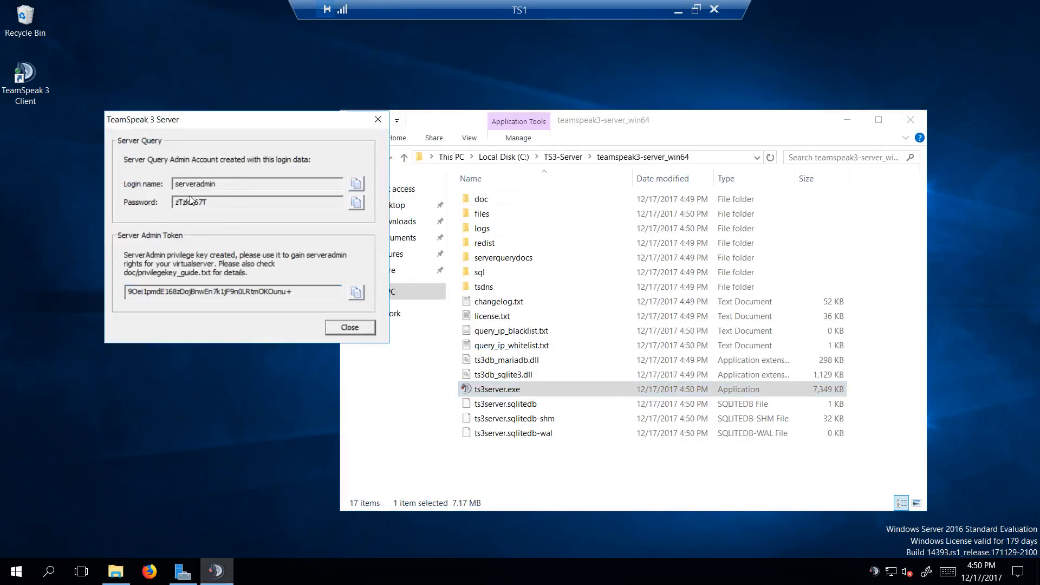
Step: Create a new text document on the desktop named ts3-server-install.txt
right_click(76, 432)
mouse_move(59, 385)
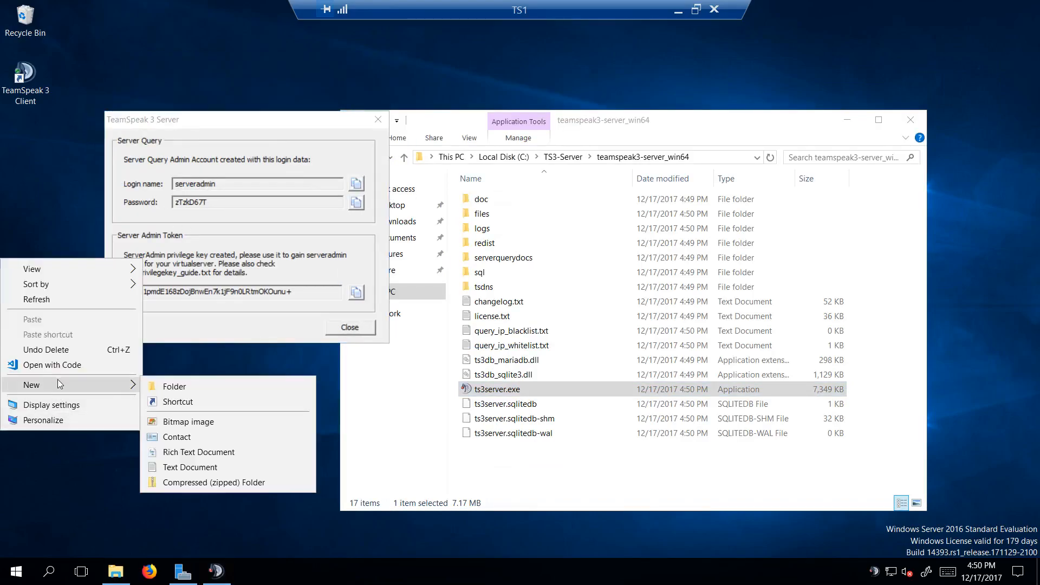
left_click(192, 469)
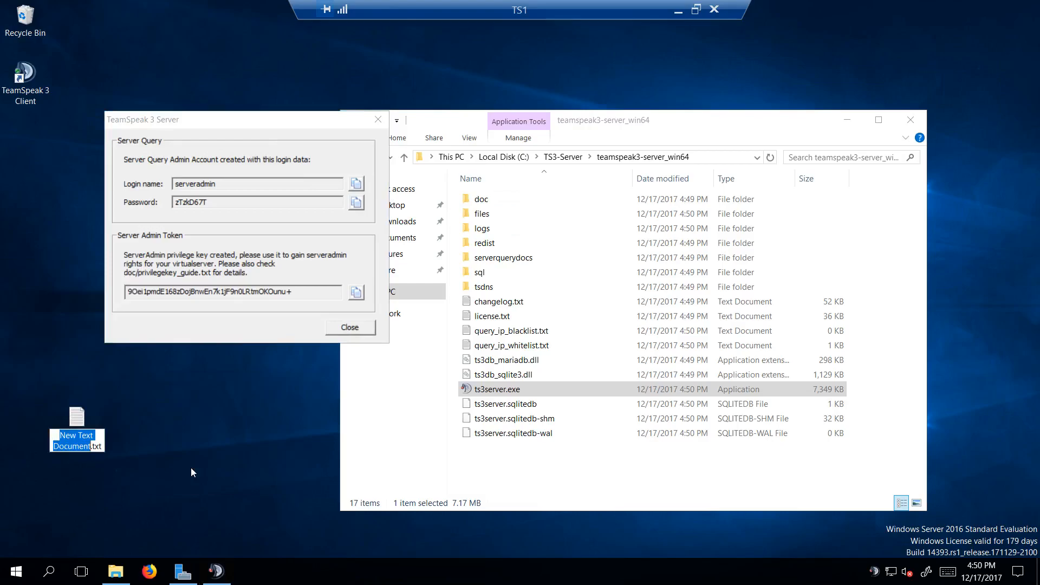
type("t")
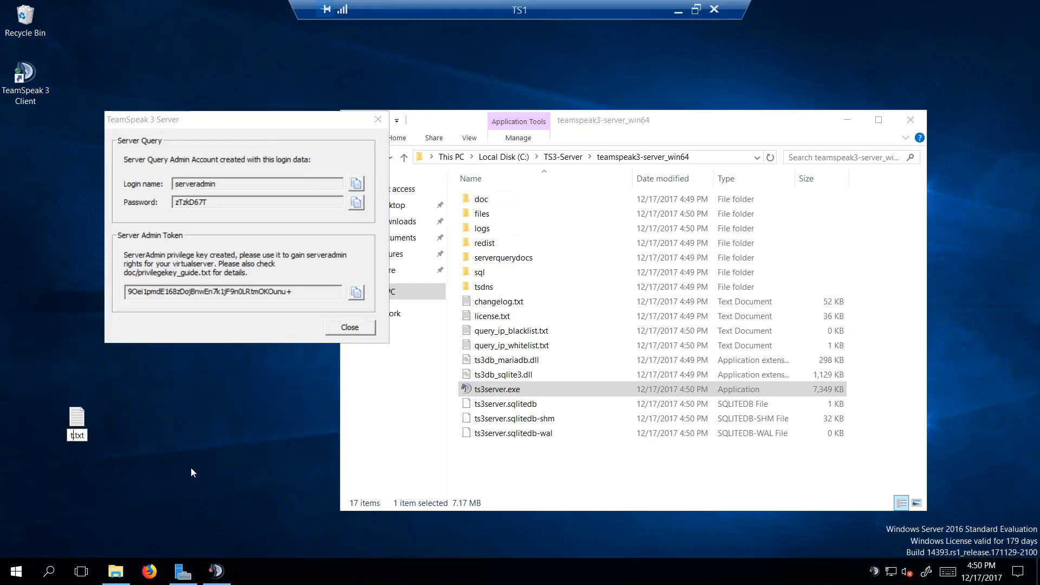
type("s3-s")
type("erver-in")
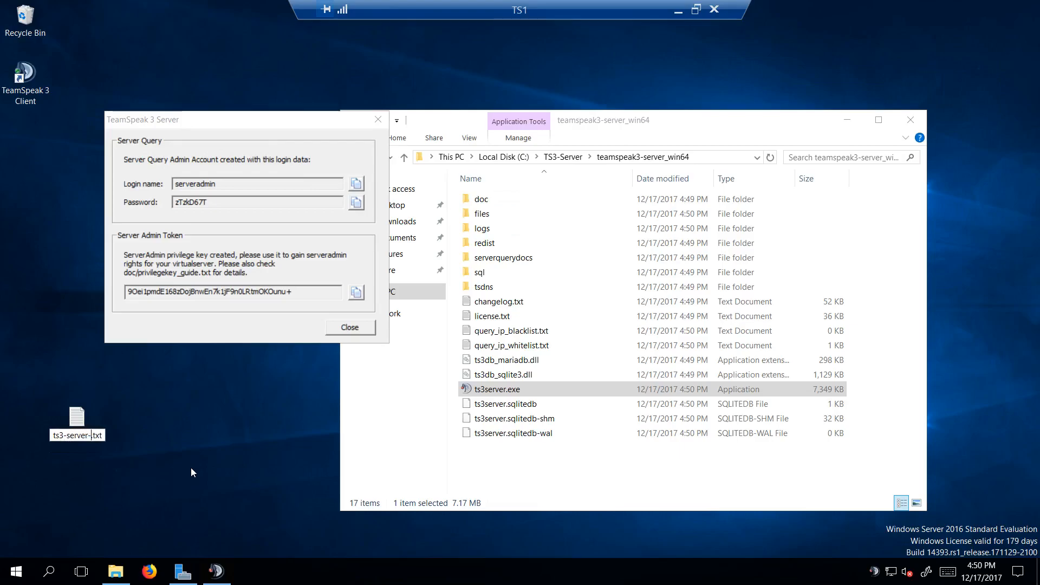
type("stall")
key("Return")
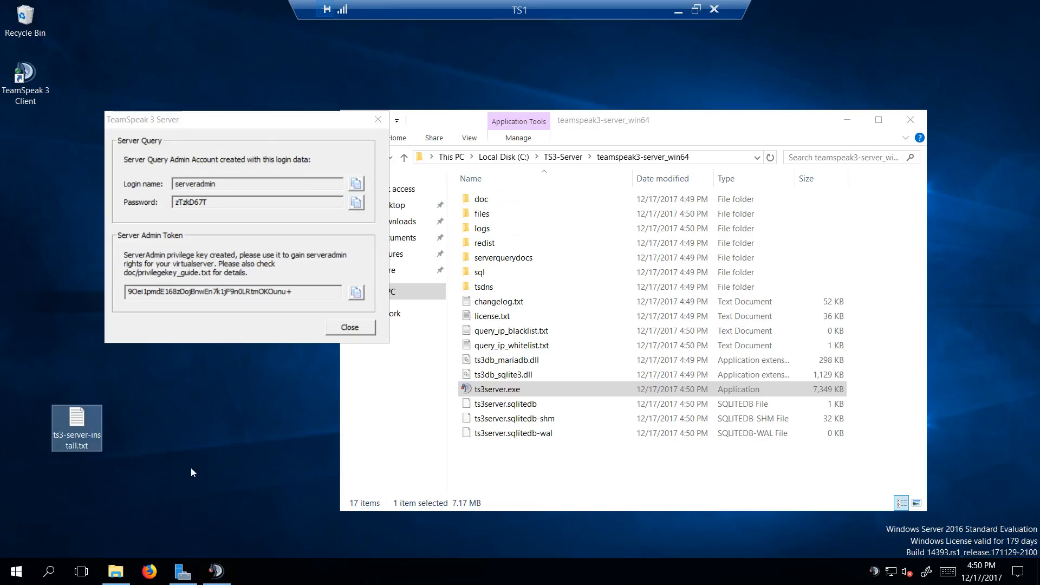
Step: Open ts3-server-install.txt in Notepad, shrink its window and place it beside the TeamSpeak 3 Server credentials window
double_click(76, 420)
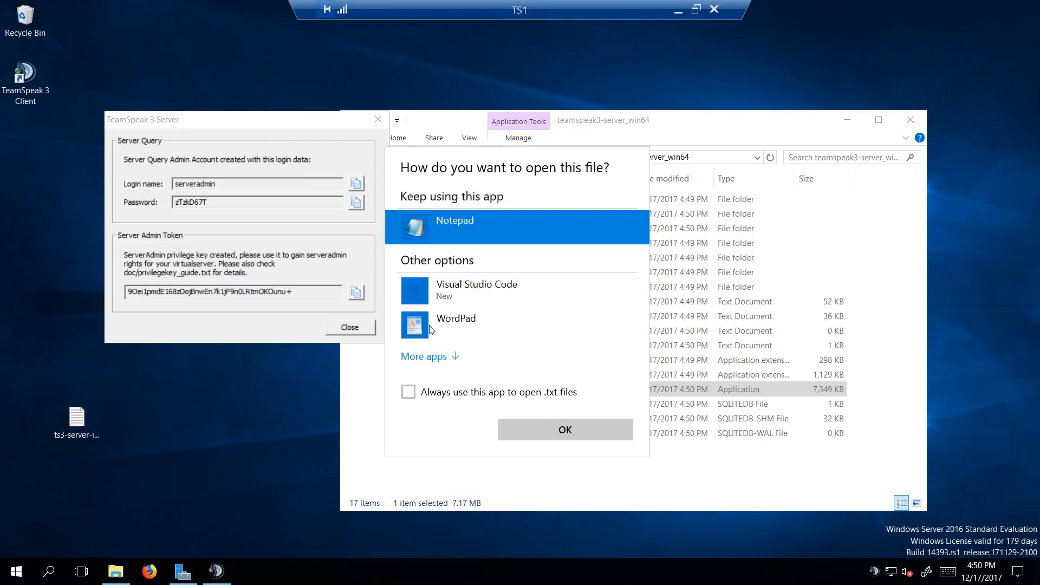
left_click(541, 428)
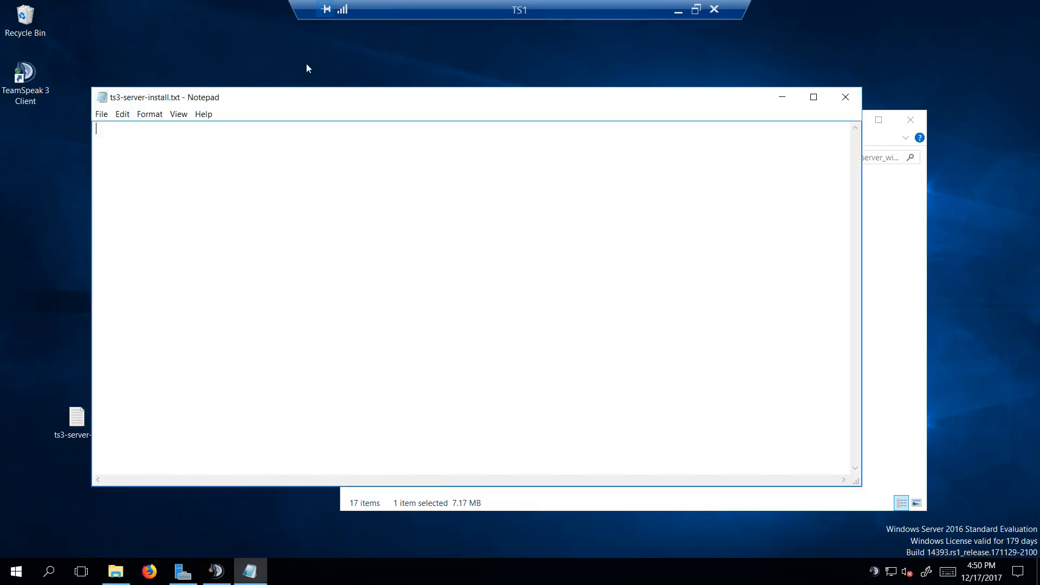
left_click_drag(866, 262, 562, 249)
left_click_drag(560, 484, 473, 386)
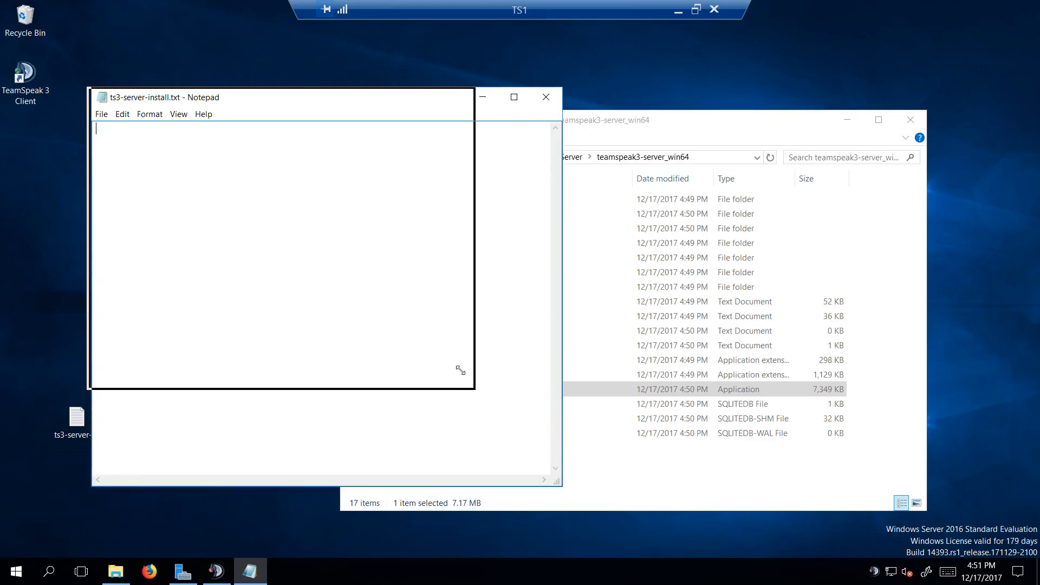
left_click_drag(273, 100, 687, 65)
left_click_drag(211, 122, 185, 121)
Step: Copy the server query login name and password into ts3-server-install.txt on separate lines
left_click(330, 182)
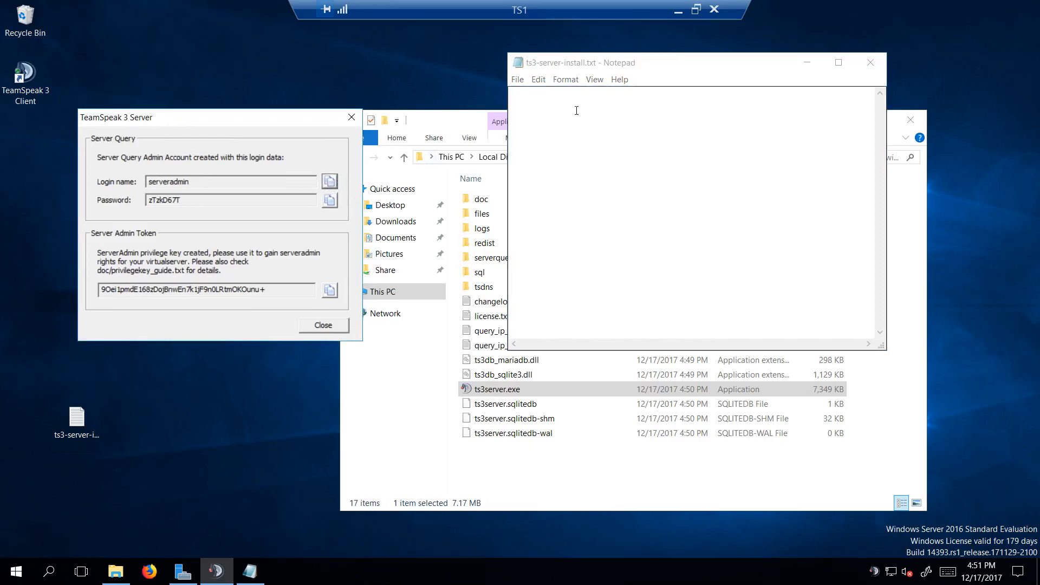
left_click(550, 107)
key("ctrl+v")
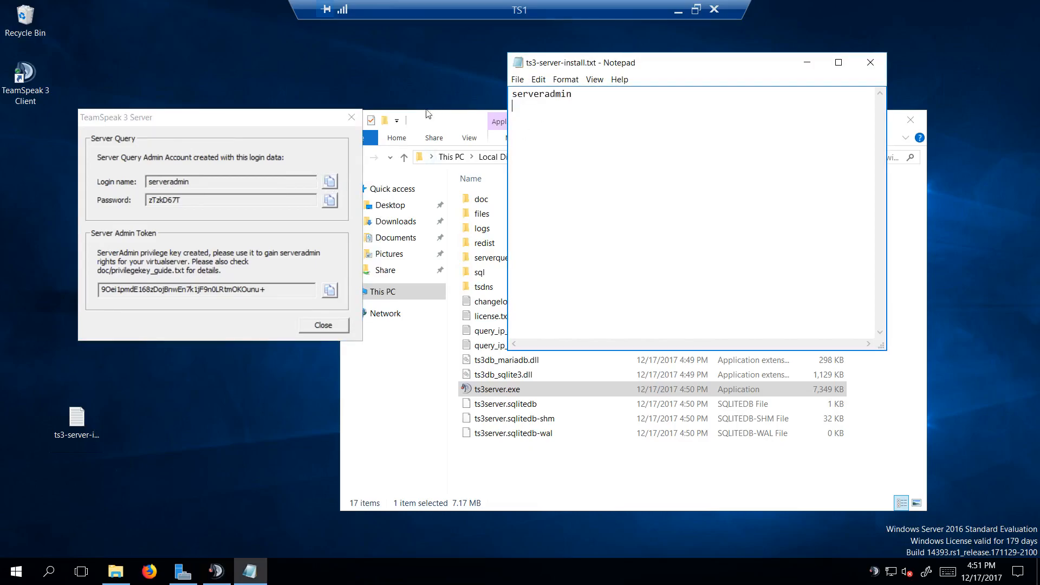
left_click(329, 201)
left_click(542, 144)
key("ctrl+v")
Step: Copy the server admin token into ts3-server-install.txt below the login data, save the file and close it
left_click(336, 290)
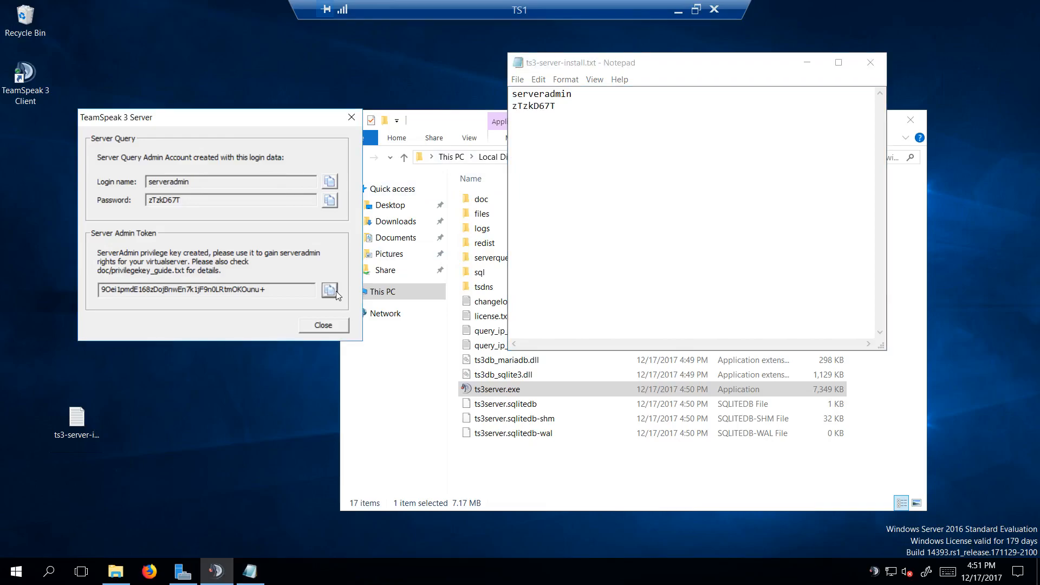
left_click(539, 142)
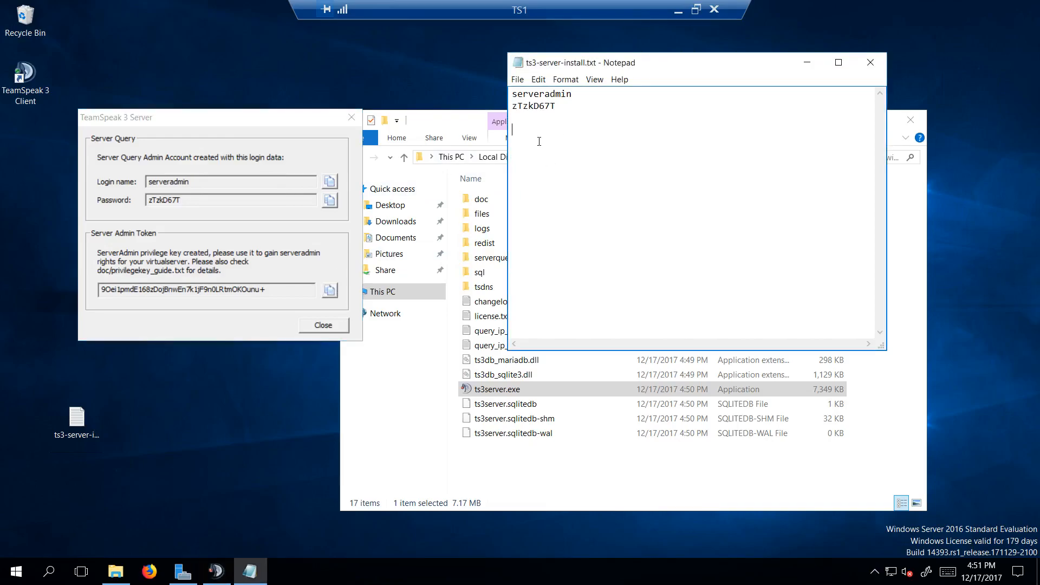
key("ctrl+v")
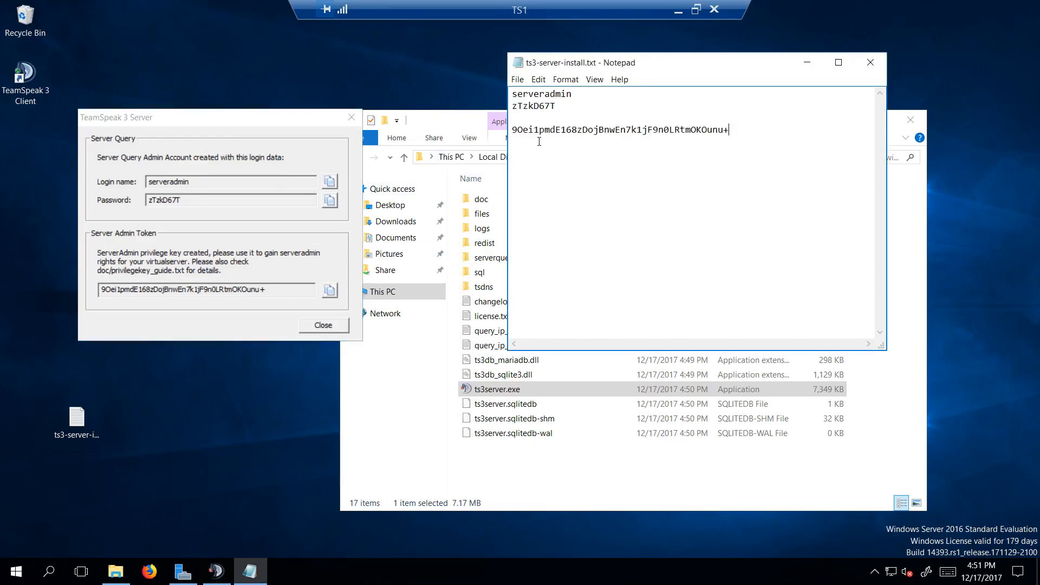
left_click(517, 79)
left_click(453, 119)
left_click(868, 62)
Step: Rearrange the open windows and set the taskbar to always show all icons in the notification area
left_click_drag(202, 120, 201, 73)
left_click_drag(672, 133, 748, 70)
right_click(868, 572)
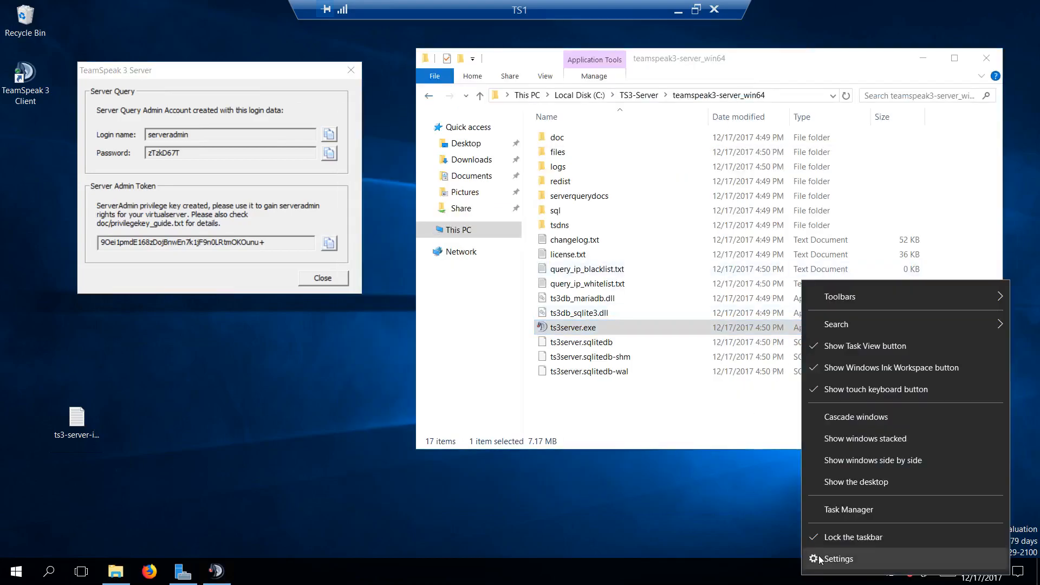
left_click(820, 560)
scroll(450, 399, "down", 8)
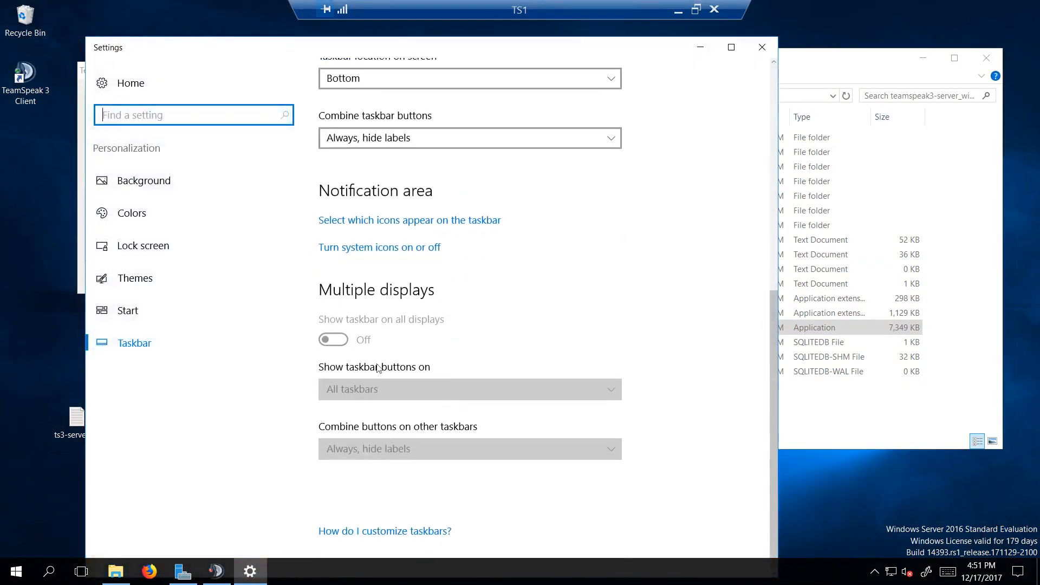
left_click(391, 220)
left_click(116, 142)
left_click(761, 47)
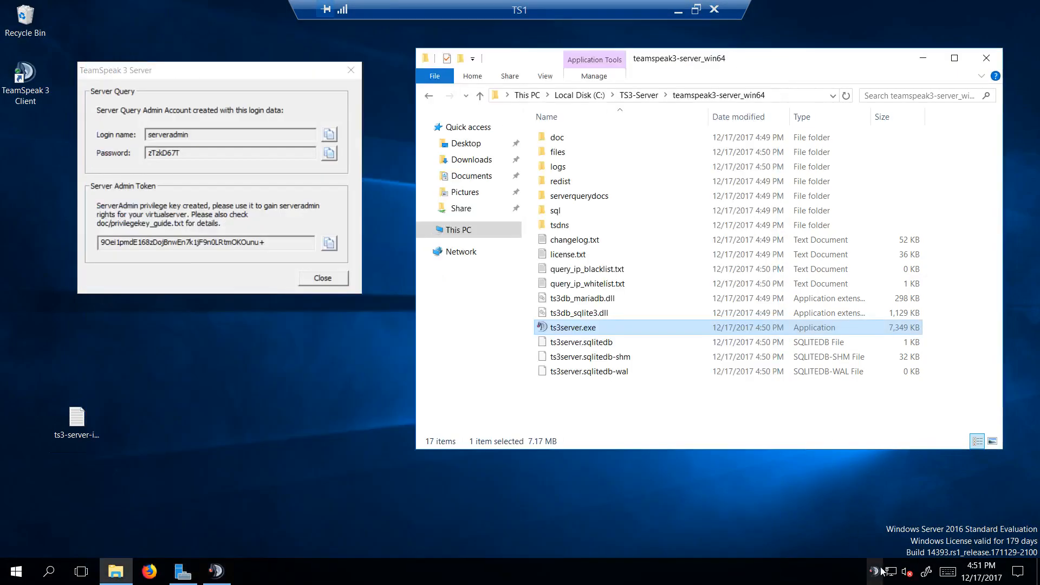
Step: Launch the TeamSpeak 3 Client from the desktop and open its server connection dialog
double_click(30, 89)
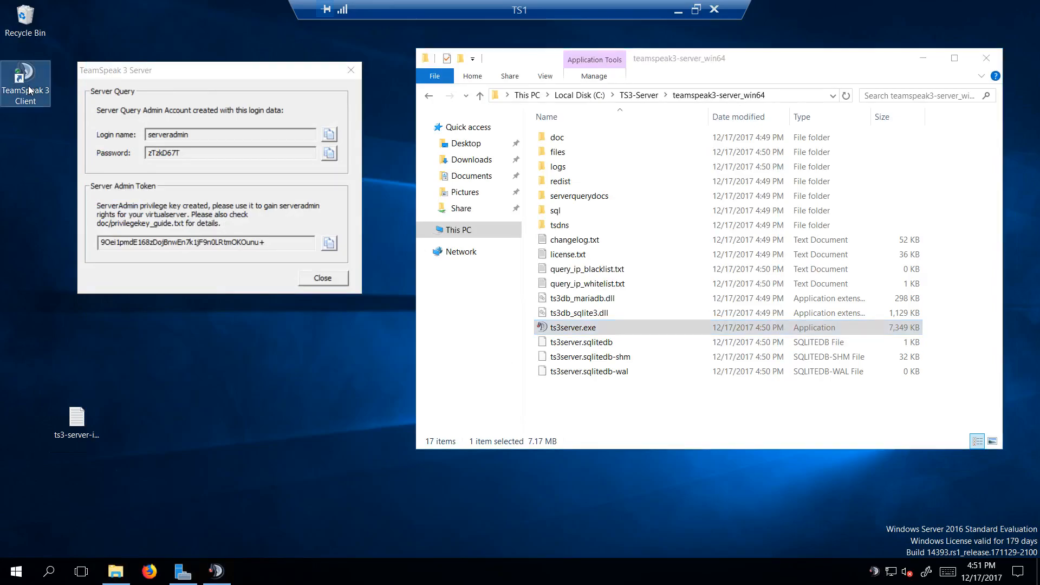
left_click(388, 133)
left_click(391, 146)
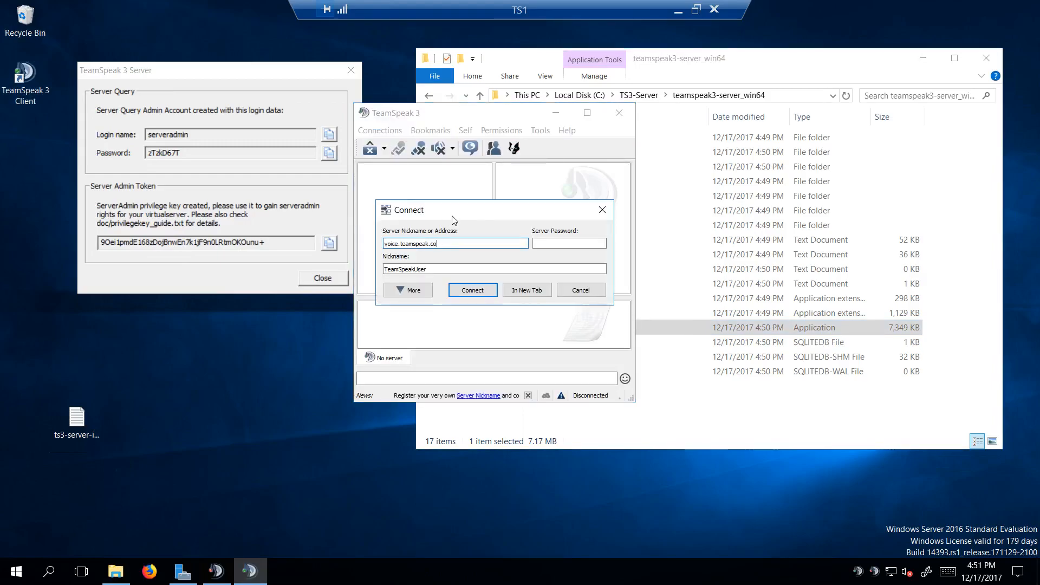
Step: Replace the default server address with local.local
key("BackSpace")
key("BackSpace")
key("BackSpace")
key("BackSpace")
key("BackSpace")
key("BackSpace")
key("BackSpace")
key("BackSpace")
key("BackSpace")
key("BackSpace")
key("BackSpace")
key("BackSpace")
key("BackSpace")
key("BackSpace")
key("BackSpace")
key("BackSpace")
key("BackSpace")
key("BackSpace")
key("BackSpace")
type("local.loca")
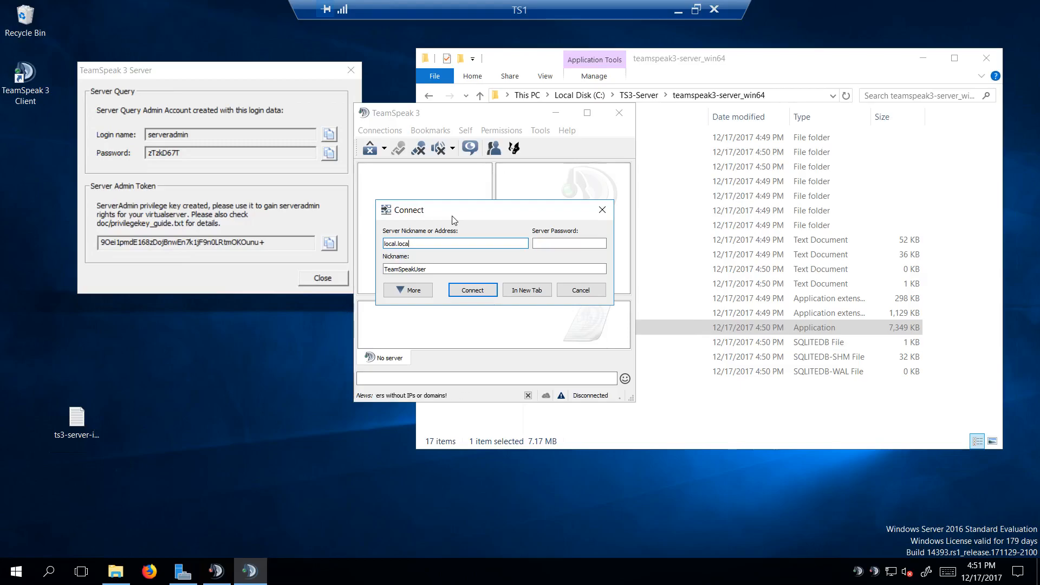
key("BackSpace")
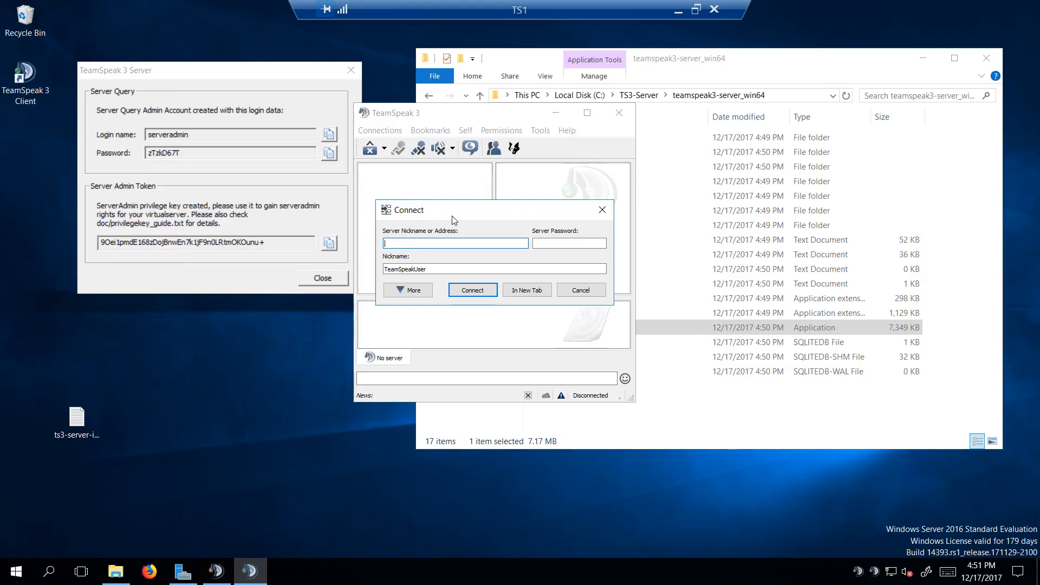
type("local.local")
Step: Set the connection nickname to Admin
left_click(432, 271)
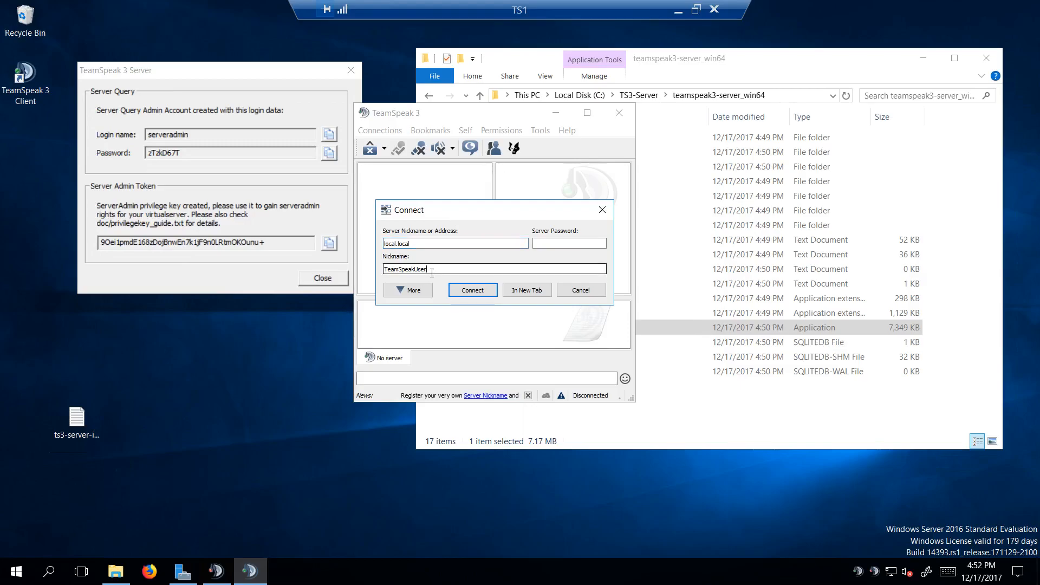
key("BackSpace")
key("BackSpace")
key("BackSpace")
key("BackSpace")
key("BackSpace")
key("BackSpace")
key("BackSpace")
key("BackSpace")
key("BackSpace")
key("BackSpace")
key("BackSpace")
key("BackSpace")
key("BackSpace")
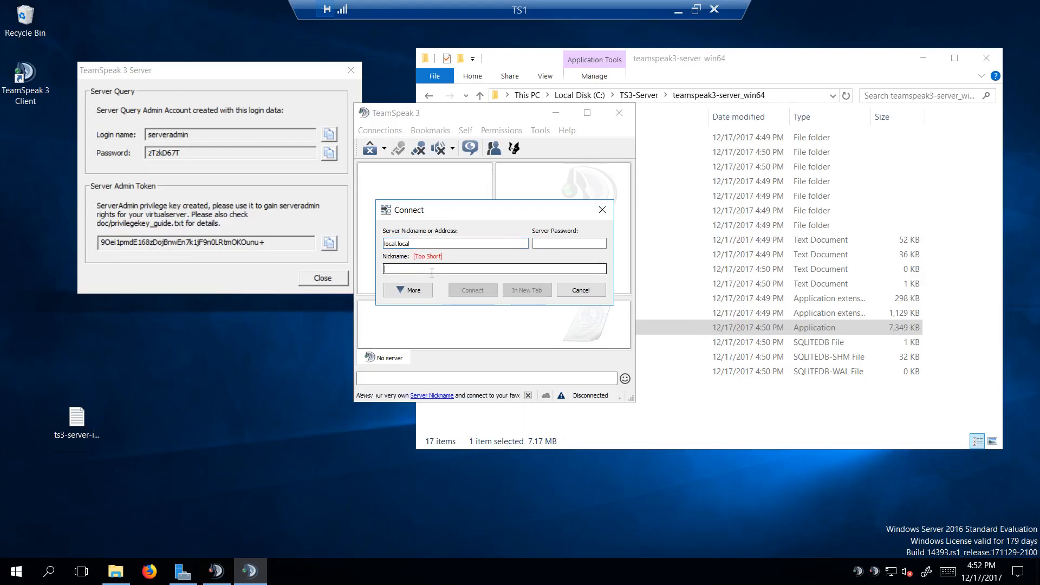
type("Admin")
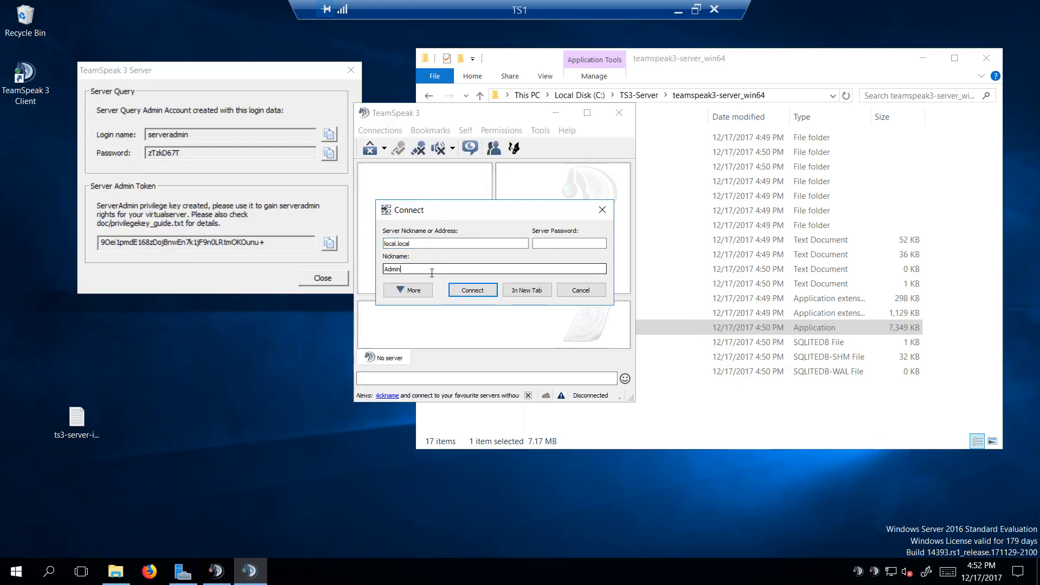
Step: Try the connection to local.local, and connect to the server at 127.0.0.1 with the Admin nickname instead
left_click(479, 293)
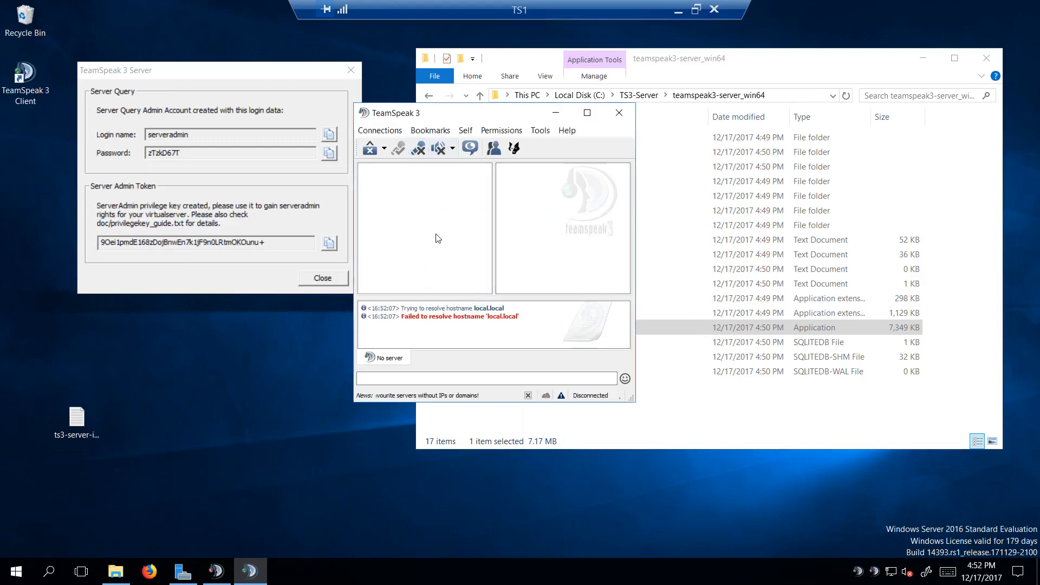
left_click(379, 130)
left_click(389, 141)
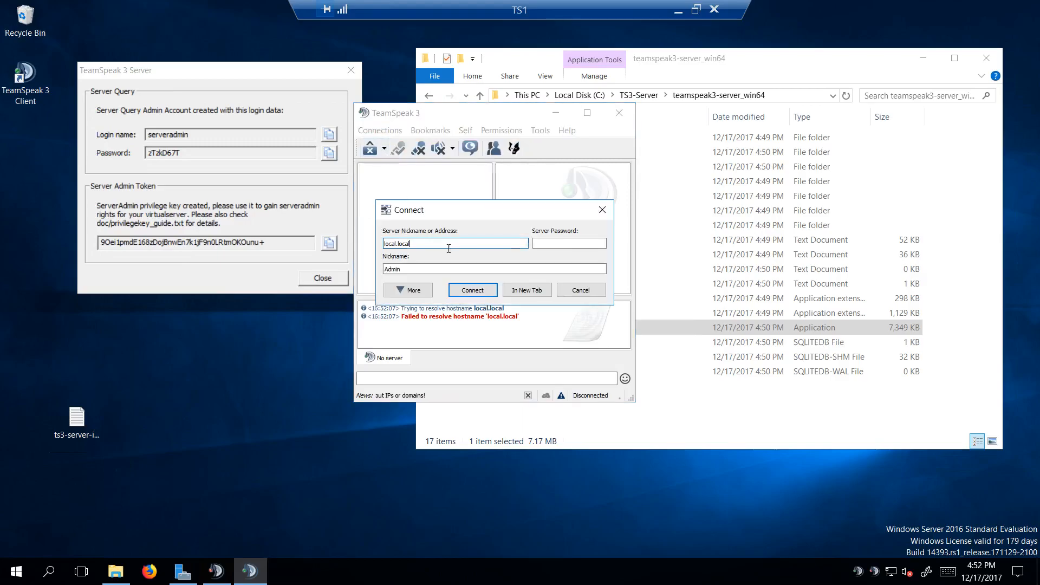
key("BackSpace")
type("127.0.0.1")
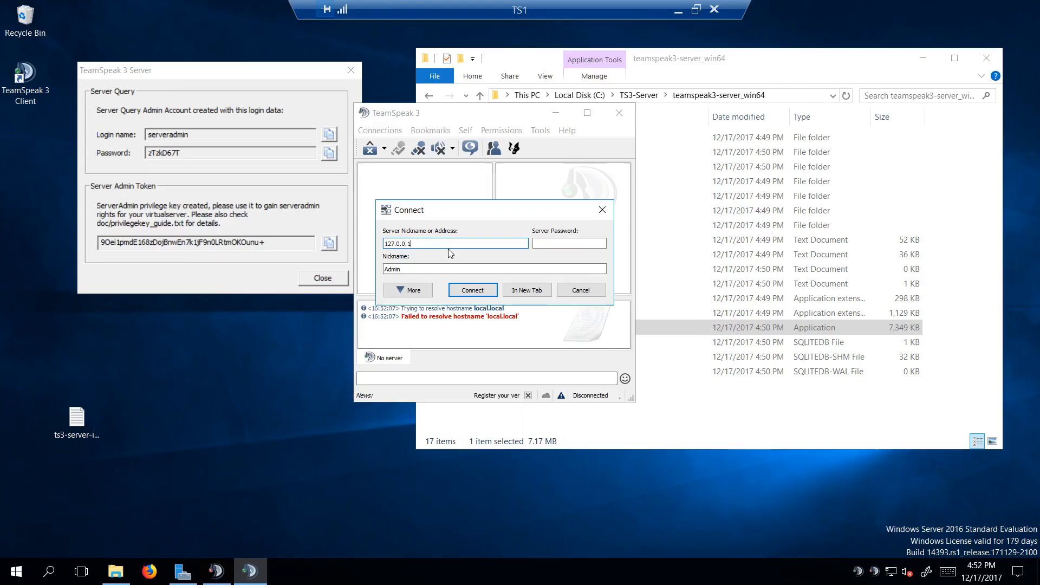
left_click(465, 291)
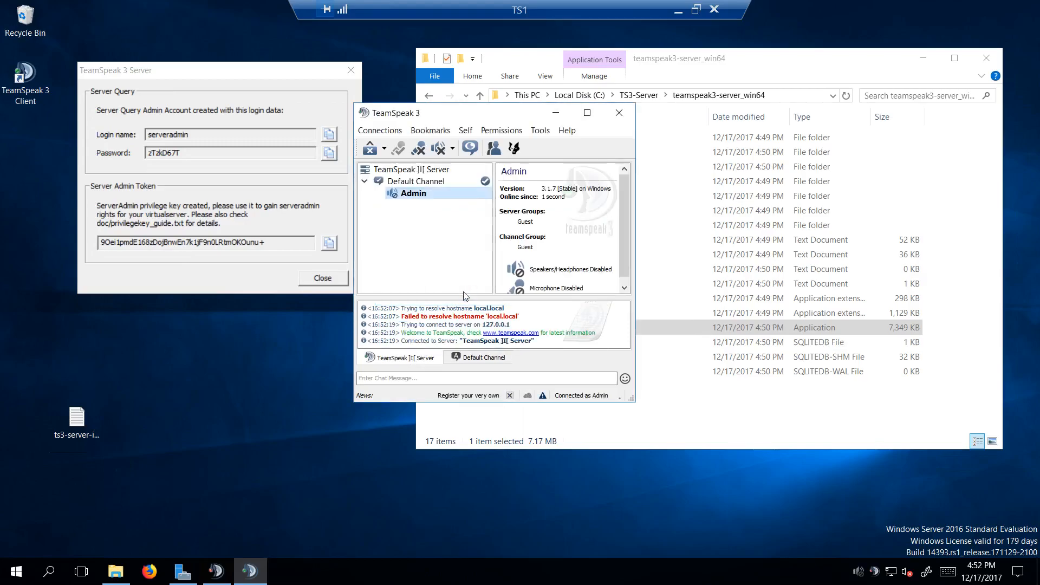
Step: Copy the server admin token from the TeamSpeak 3 Server window and submit it as the privilege key
left_click(329, 245)
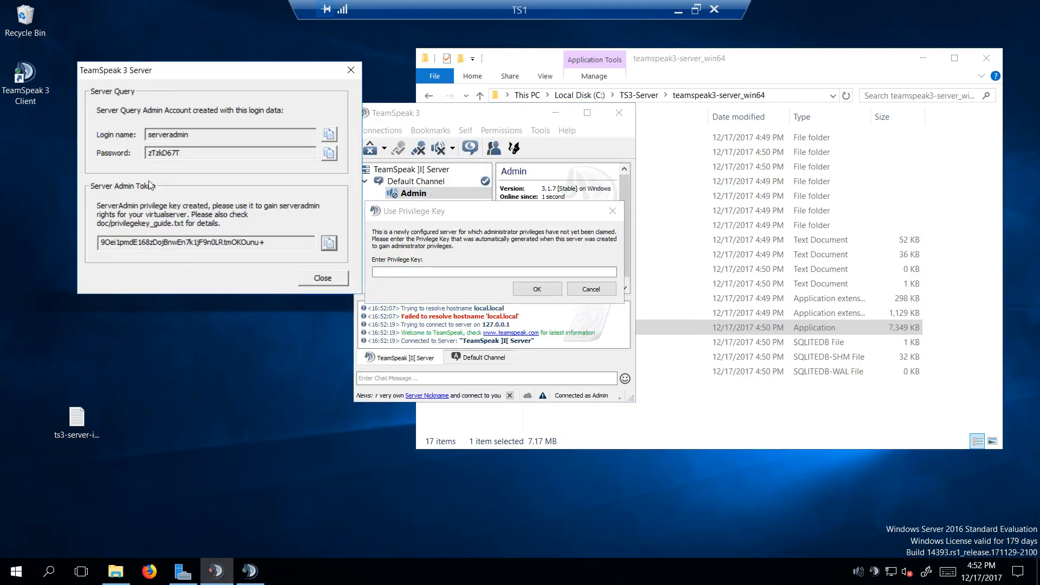
left_click(420, 272)
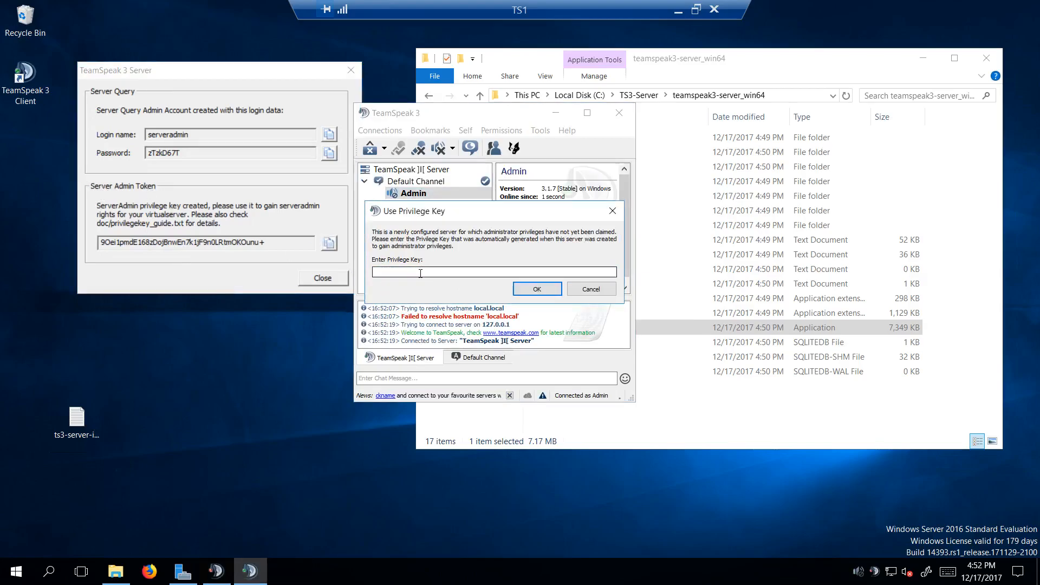
key("ctrl+v")
left_click(535, 289)
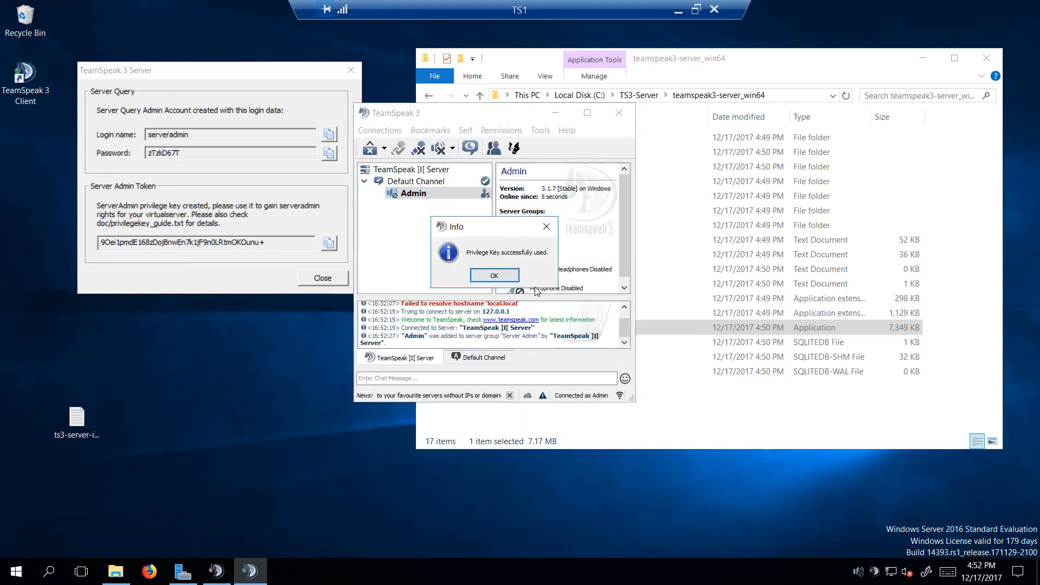
left_click(494, 275)
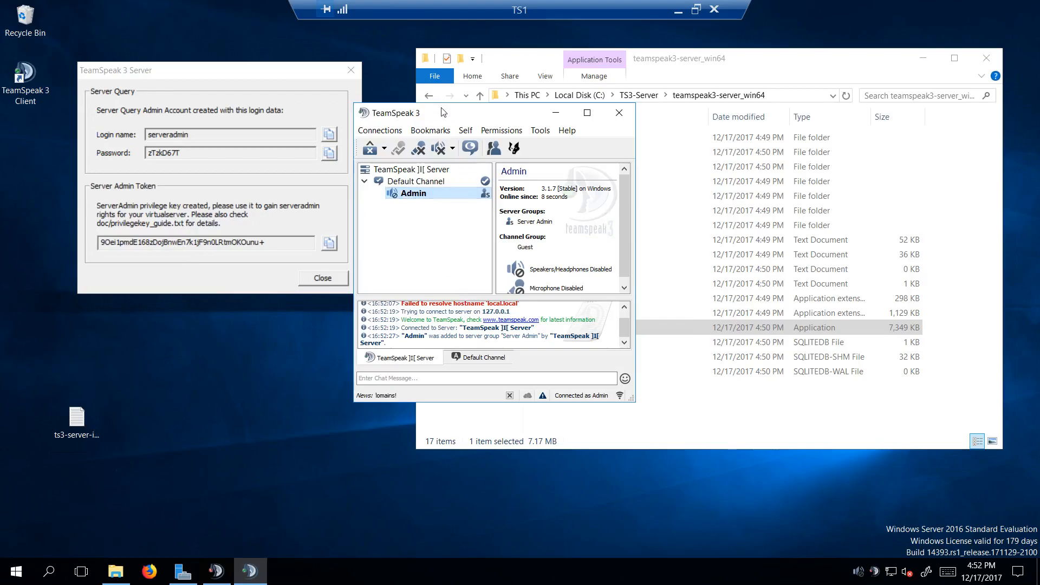
Step: Assign the permanent Channel Admin channel group to the Admin client
left_click_drag(443, 113, 464, 145)
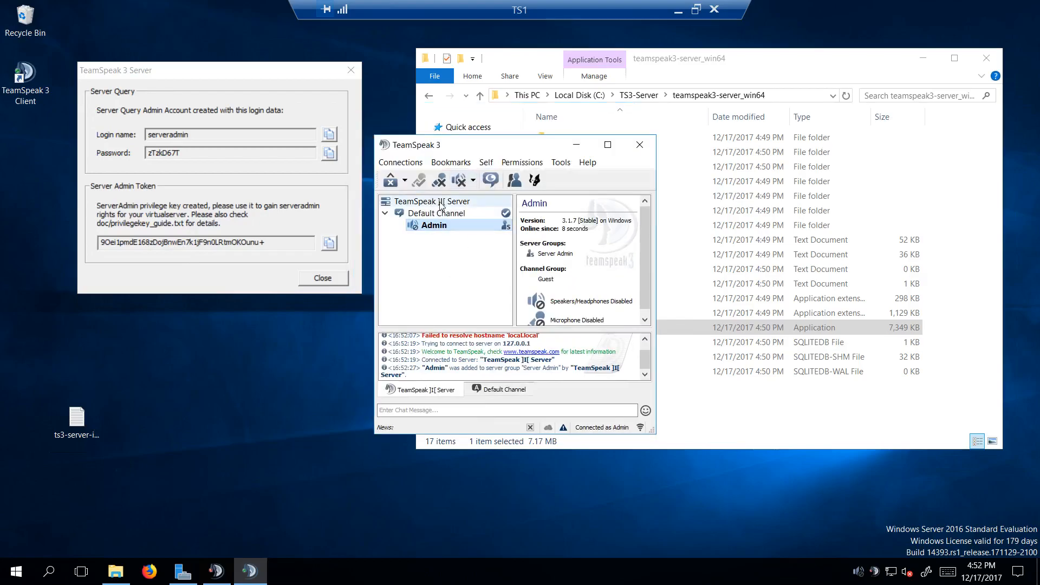
right_click(453, 229)
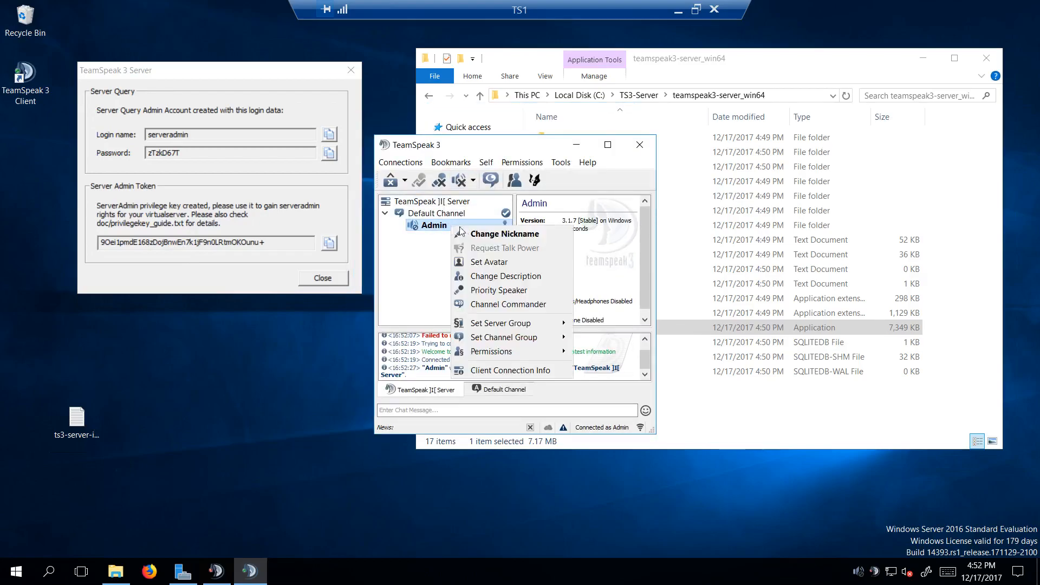
mouse_move(499, 323)
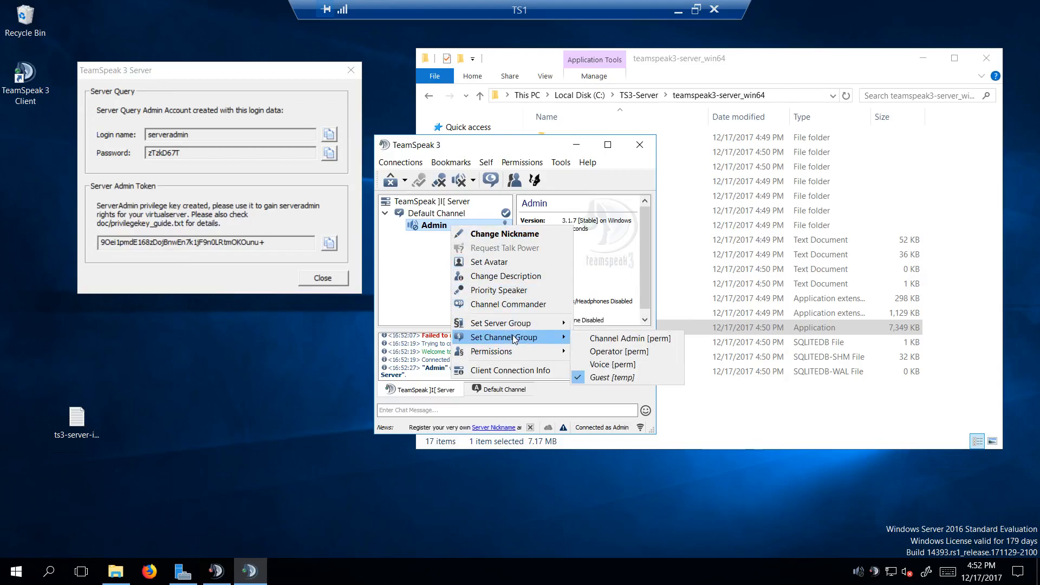
left_click(601, 339)
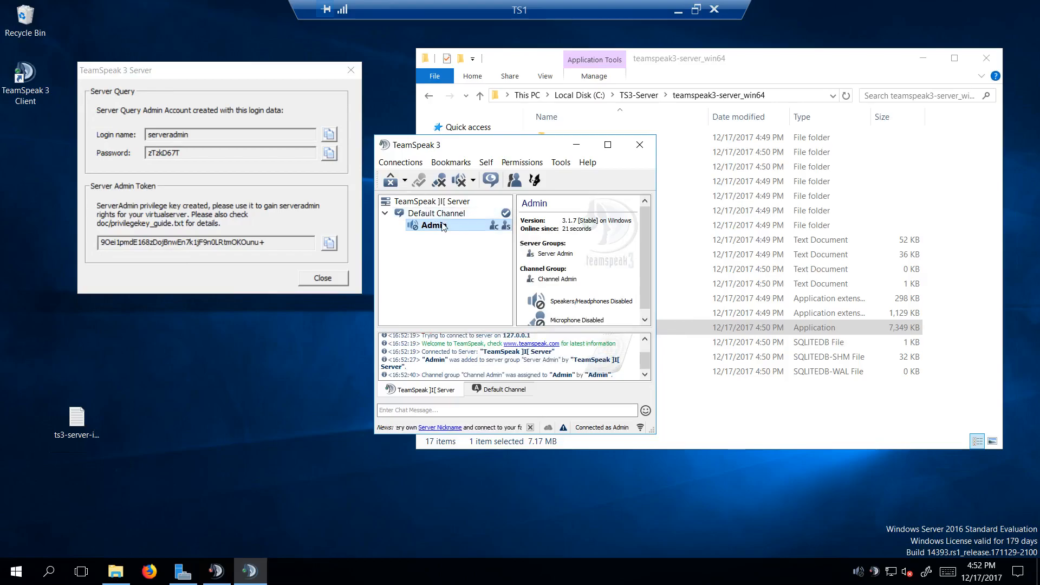
Step: Review the virtual server's connection info and close it
left_click(427, 202)
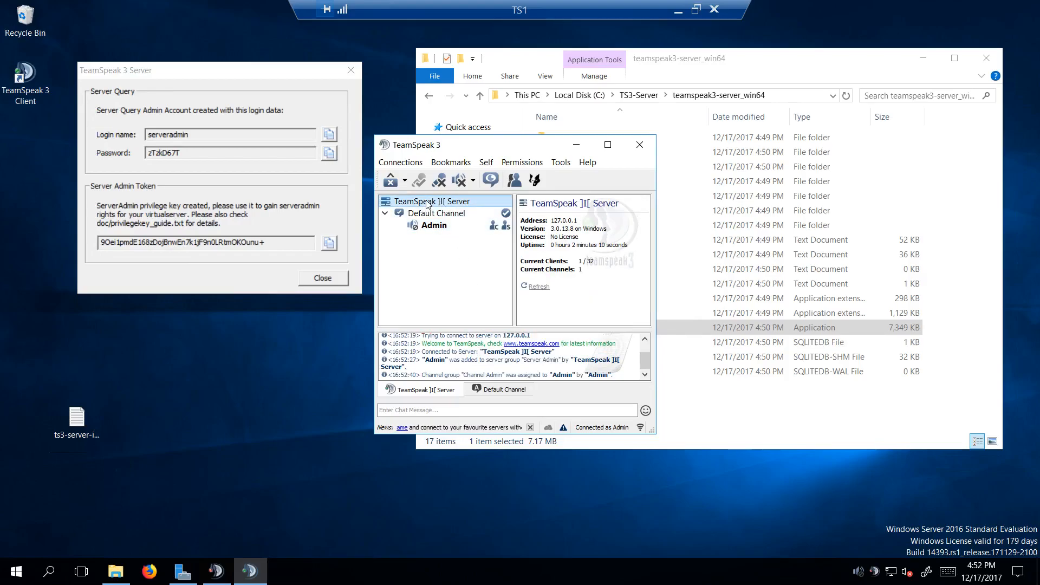
right_click(428, 203)
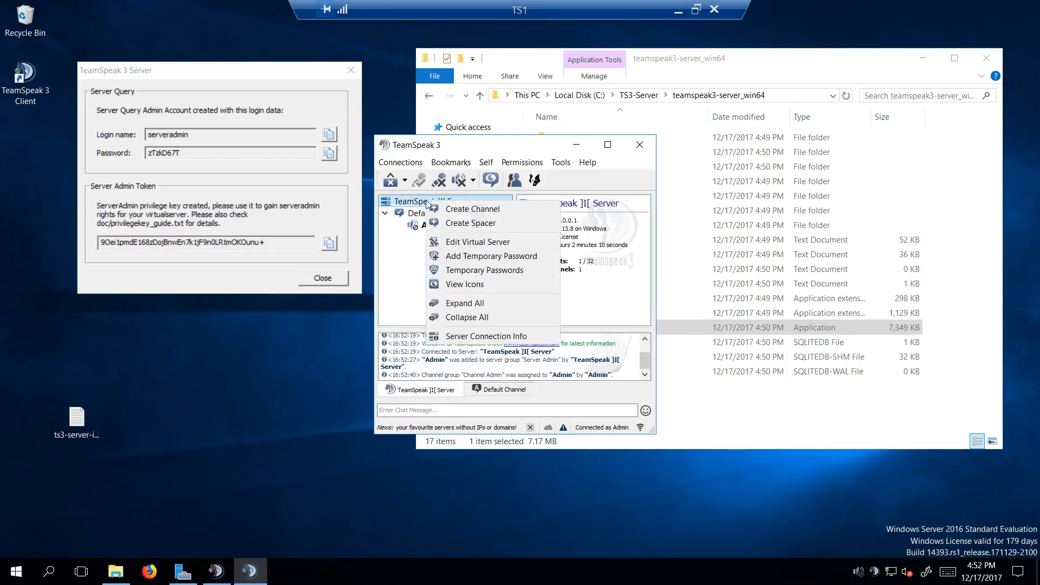
left_click(475, 335)
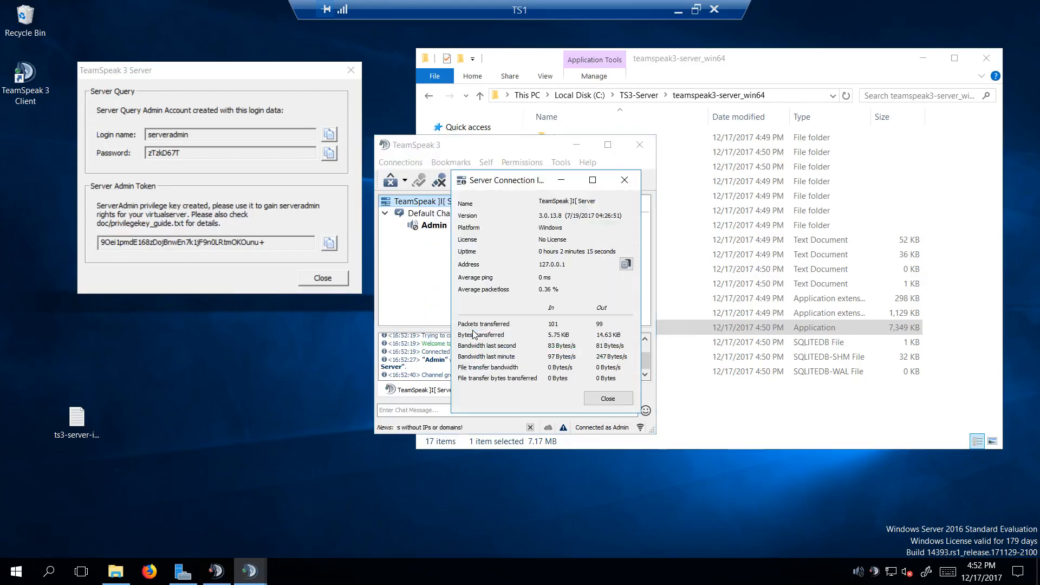
left_click(624, 180)
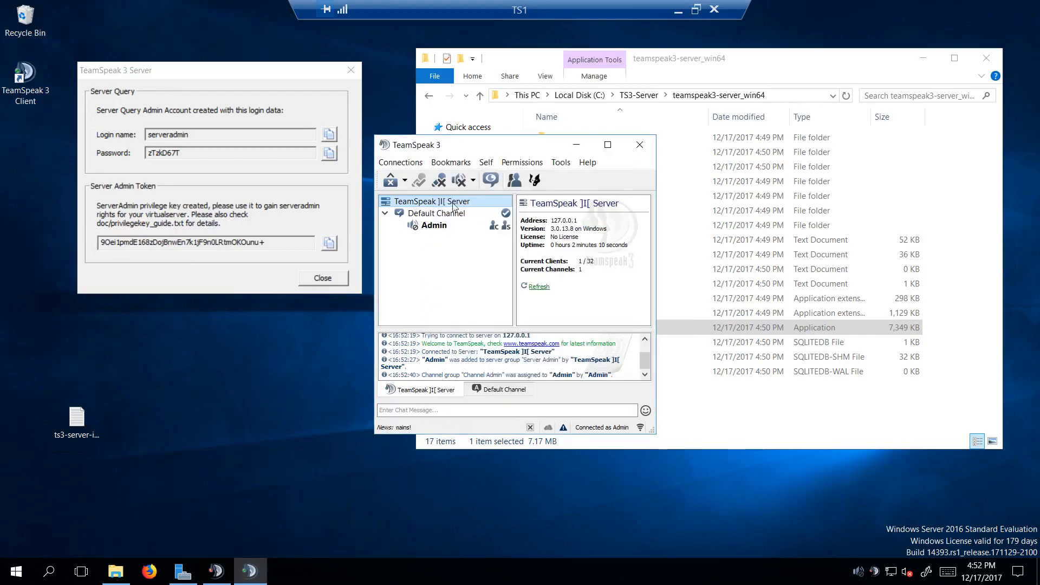
Step: Edit the virtual server and set its server name to TS.RYTECHLAB.COM
right_click(429, 206)
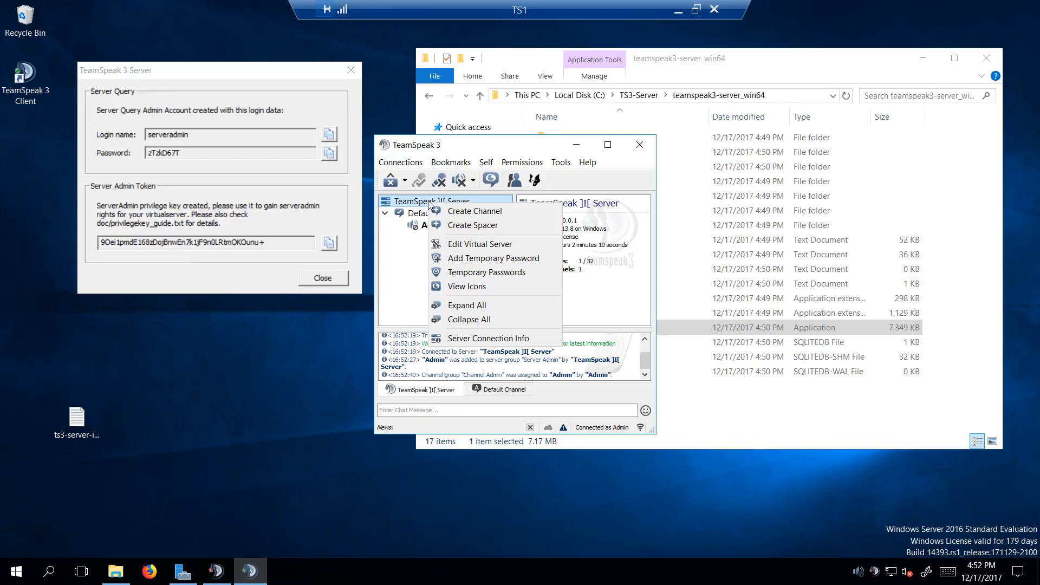
left_click(471, 244)
left_click(526, 229)
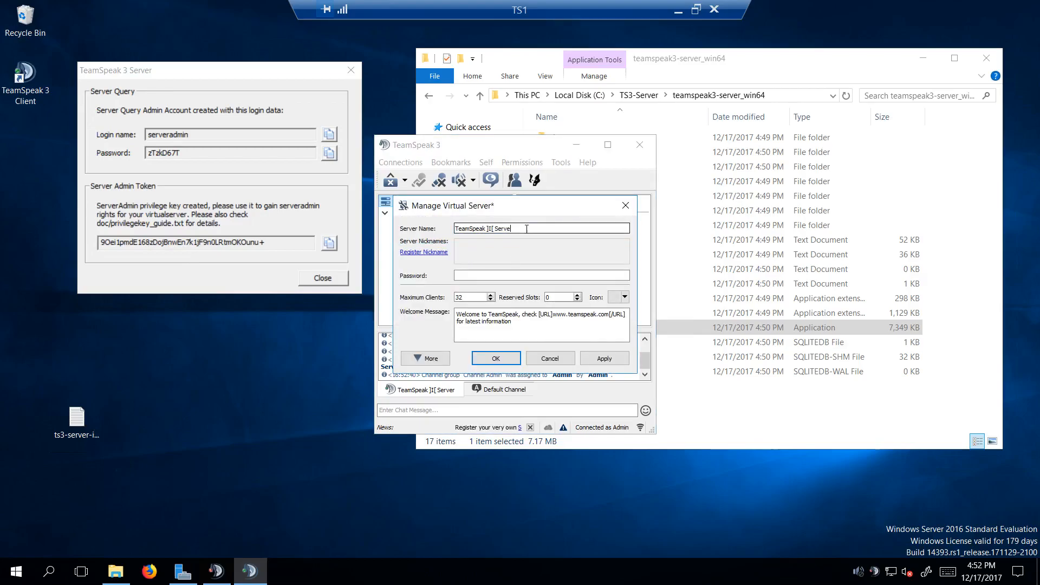
key("BackSpace")
key("BackSpace")
key("BackSpace")
key("BackSpace")
key("BackSpace")
key("BackSpace")
key("BackSpace")
key("BackSpace")
key("BackSpace")
key("BackSpace")
key("BackSpace")
key("BackSpace")
key("BackSpace")
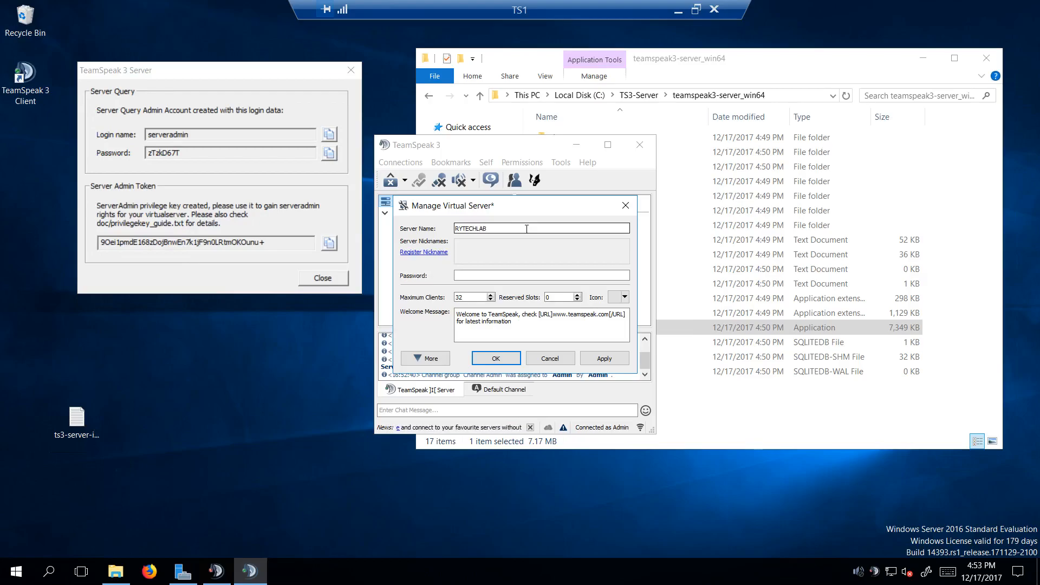
mouse_move(537, 255)
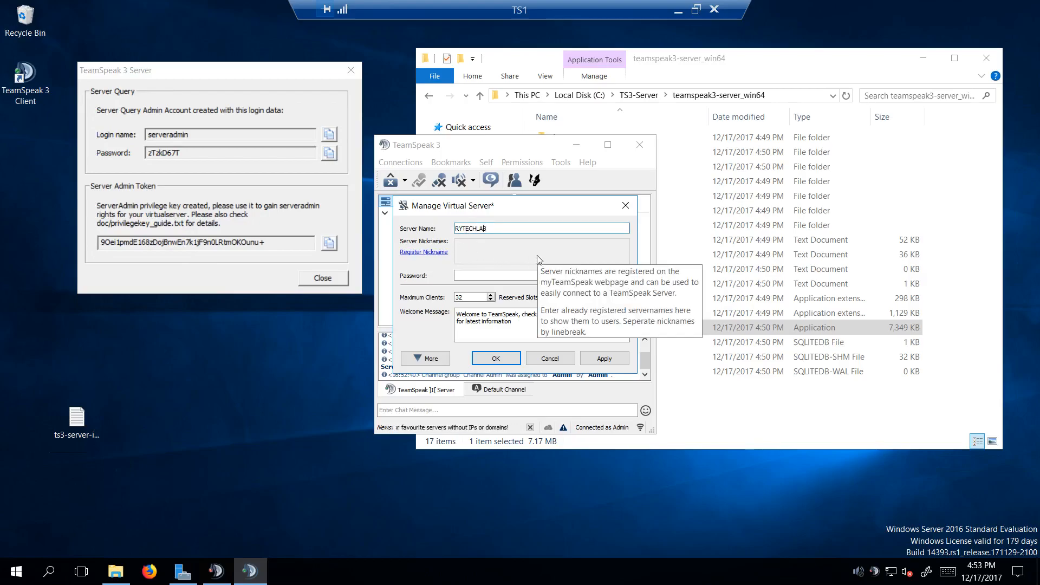
type("TS")
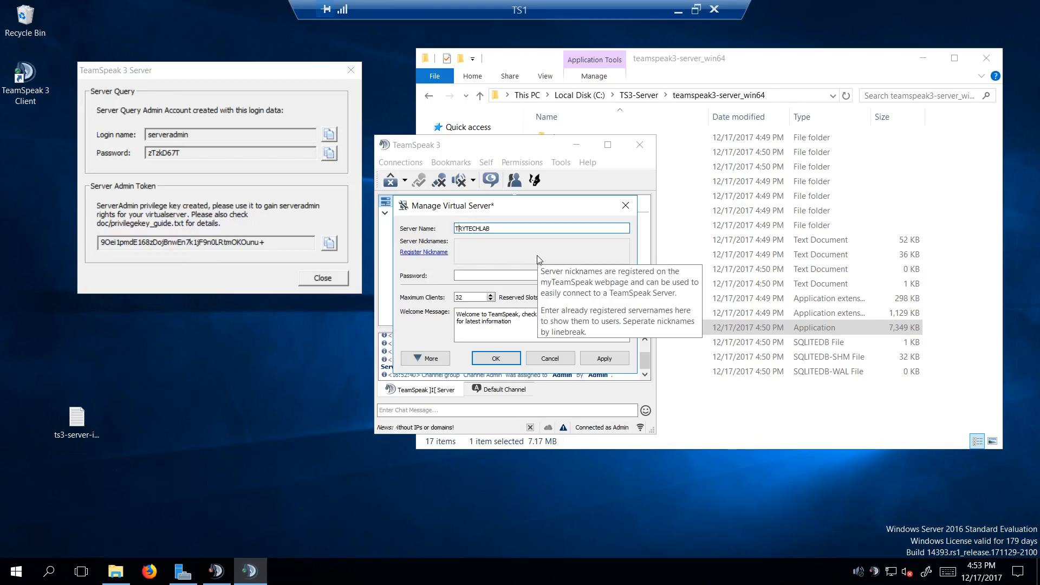
type(".")
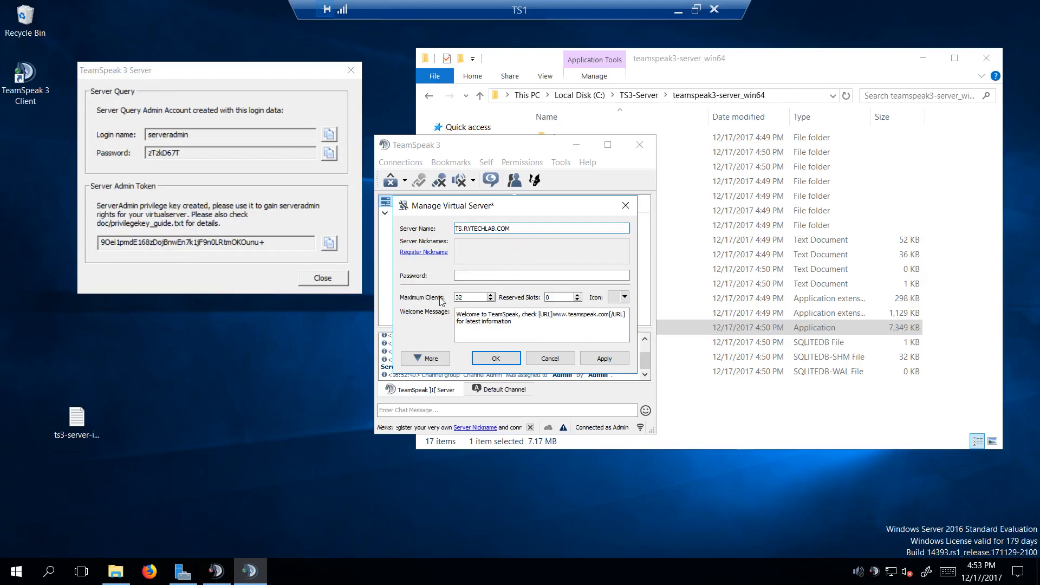
left_click(610, 314)
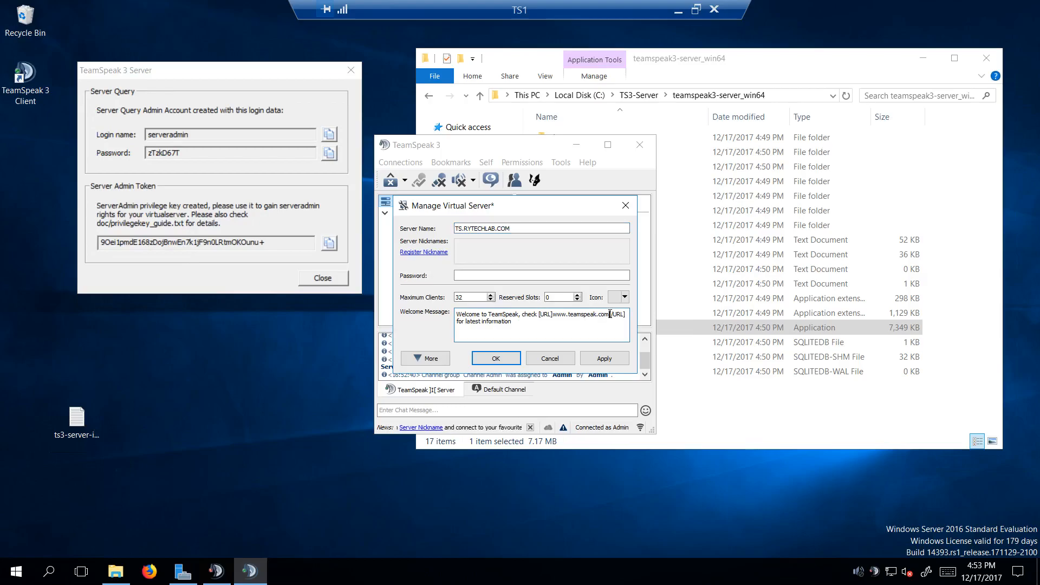
key("BackSpace")
key("BackSpace")
key("BackSpace")
key("BackSpace")
key("BackSpace")
key("BackSpace")
key("BackSpace")
key("BackSpace")
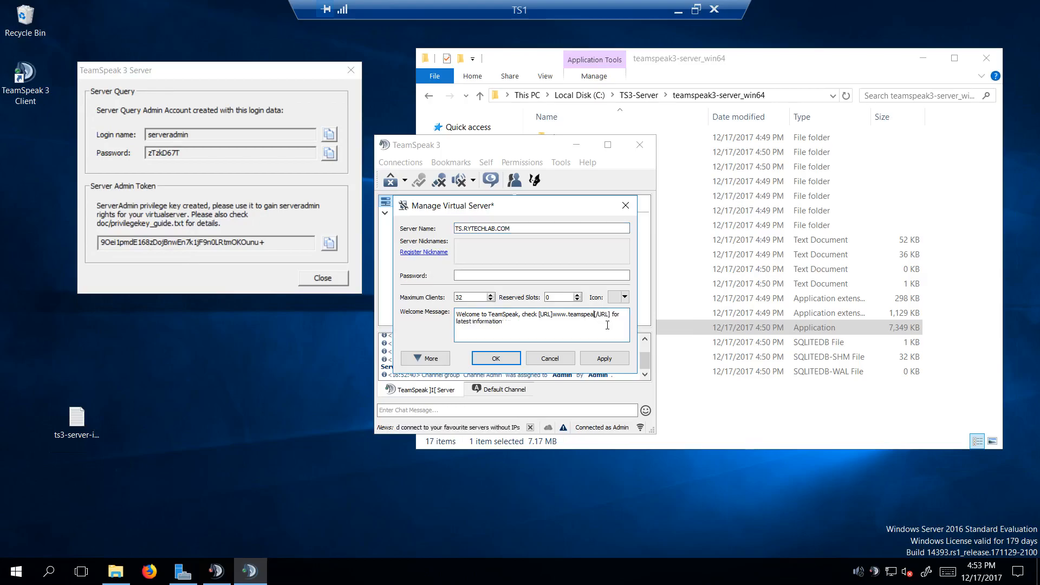
key("BackSpace")
key("BackSpace")
key("BackSpace")
key("BackSpace")
key("BackSpace")
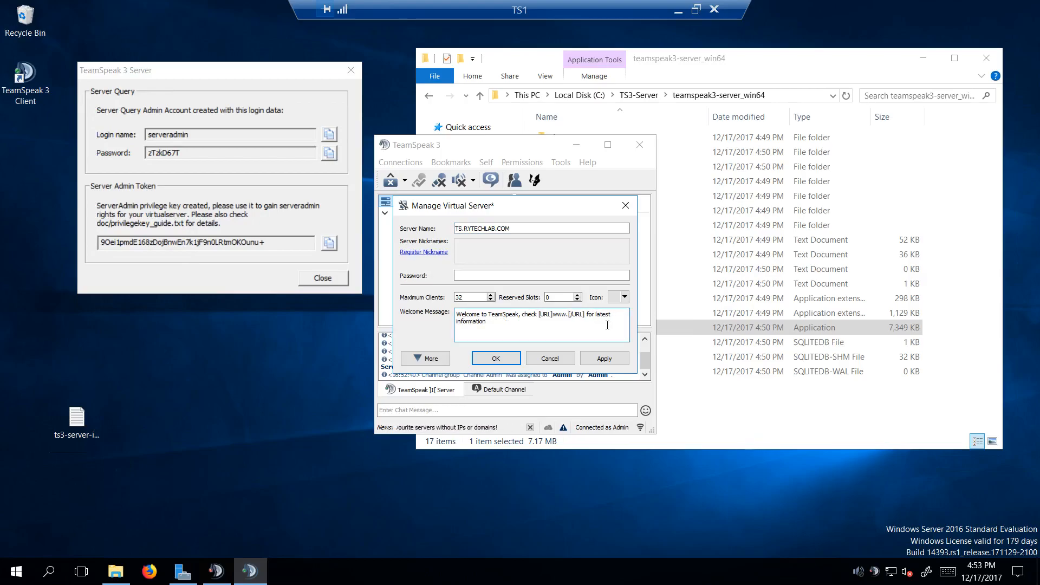
type("rytechlab")
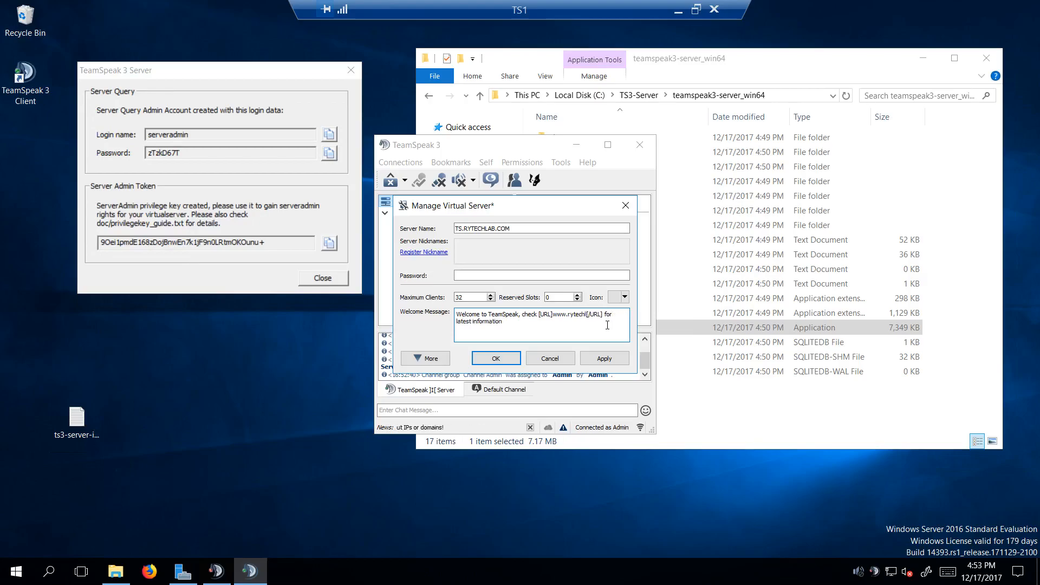
type(".com")
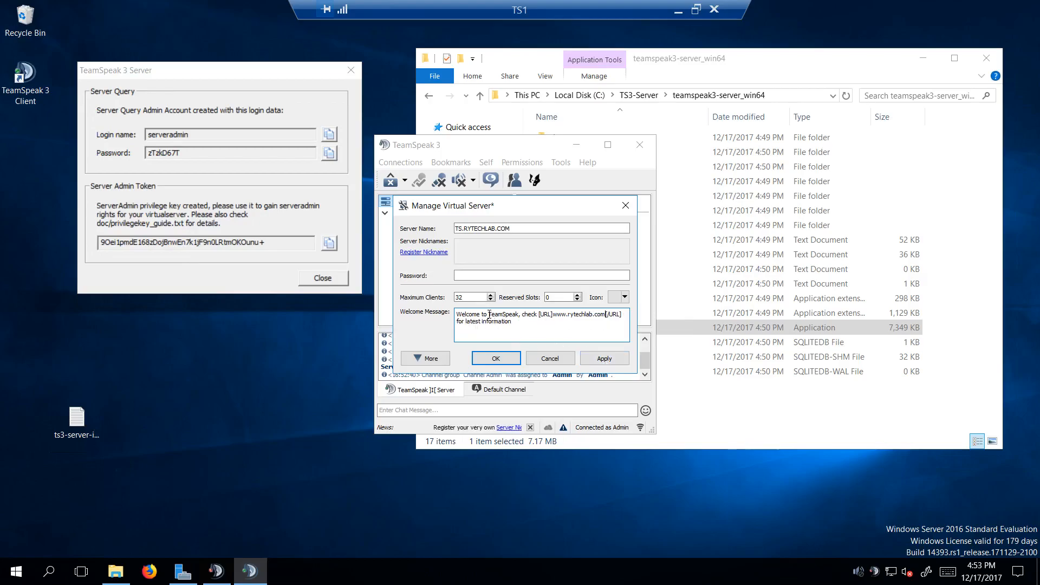
Step: Insert RYTECH before TeamSpeak in the welcome message, and apply and close the virtual server settings
type("RYTECH")
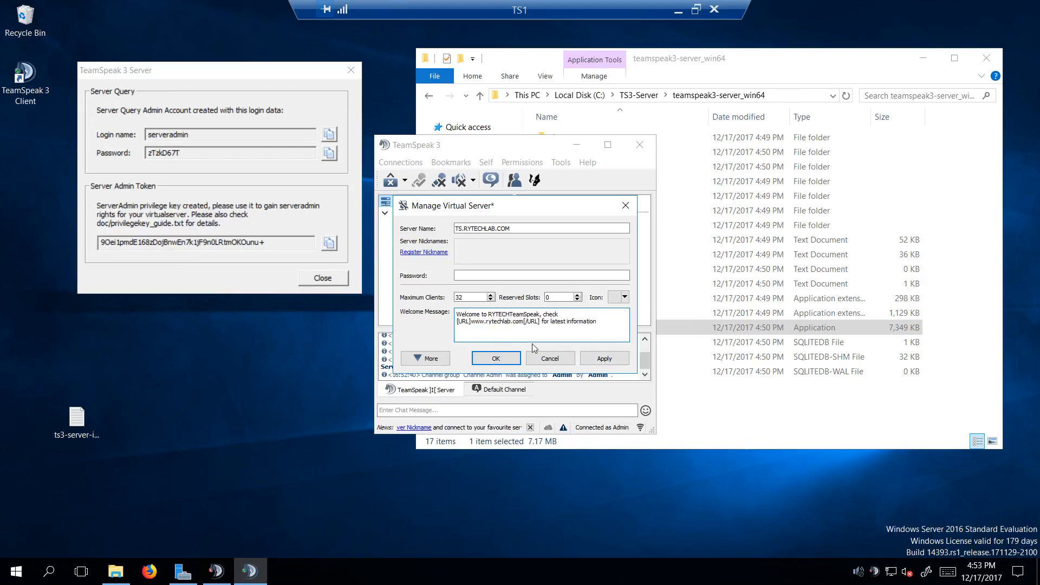
left_click(600, 360)
left_click(496, 359)
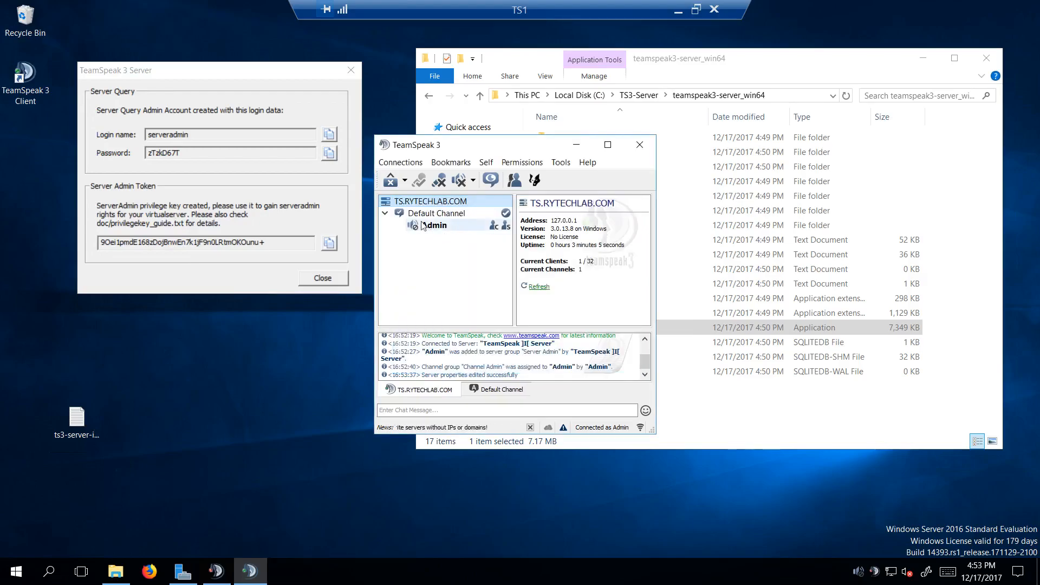
Step: Move the client window aside, select the Admin client and mute its microphone and speakers
left_click_drag(408, 173, 238, 184)
left_click(203, 259)
left_click(207, 216)
left_click(229, 217)
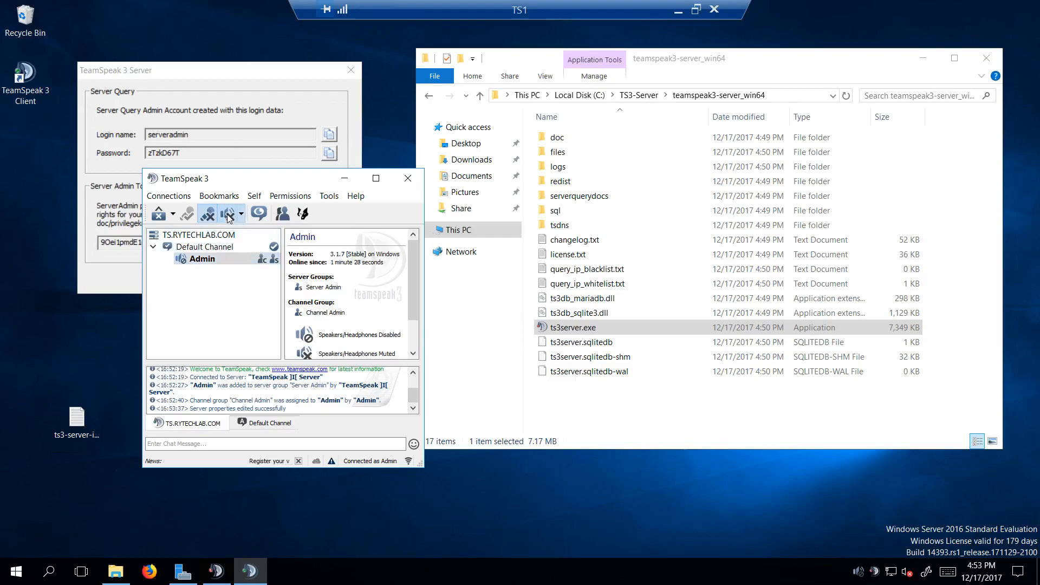
Step: Edit Default Channel to give it a new name, and apply and close its settings
right_click(222, 250)
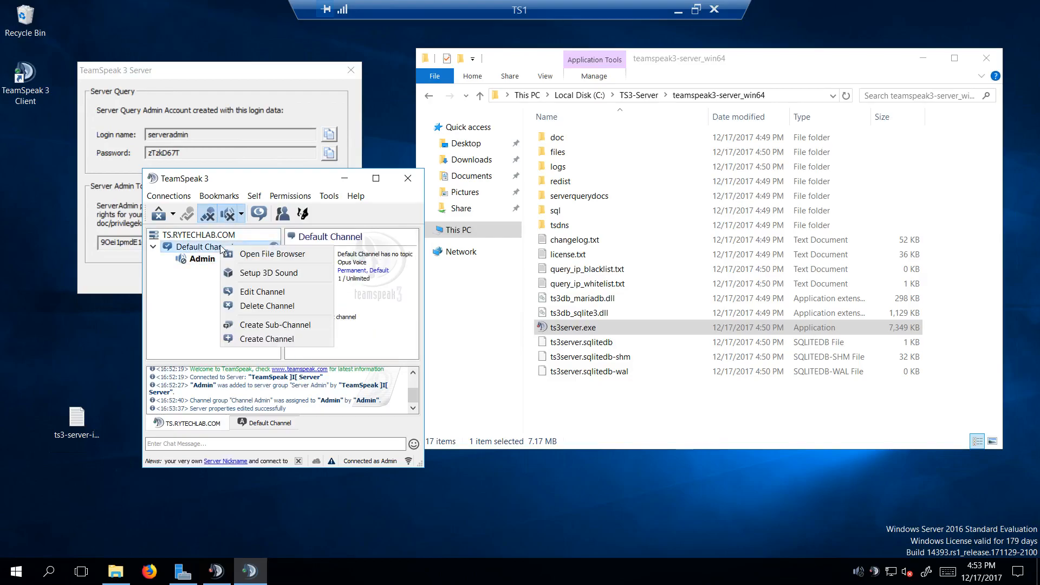
left_click(265, 292)
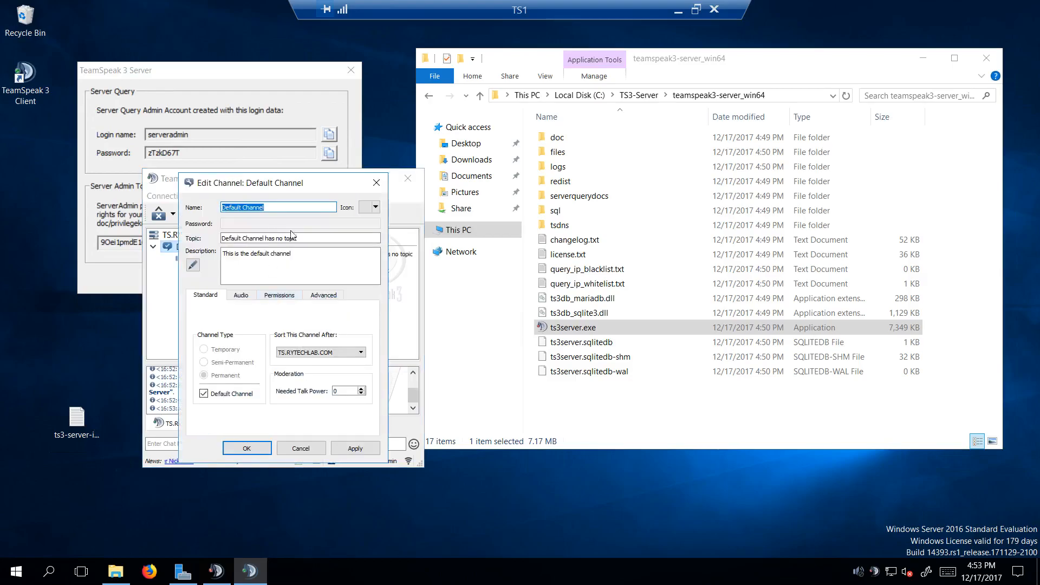
type("Global")
left_click(355, 448)
left_click(246, 448)
left_click_drag(255, 176, 241, 199)
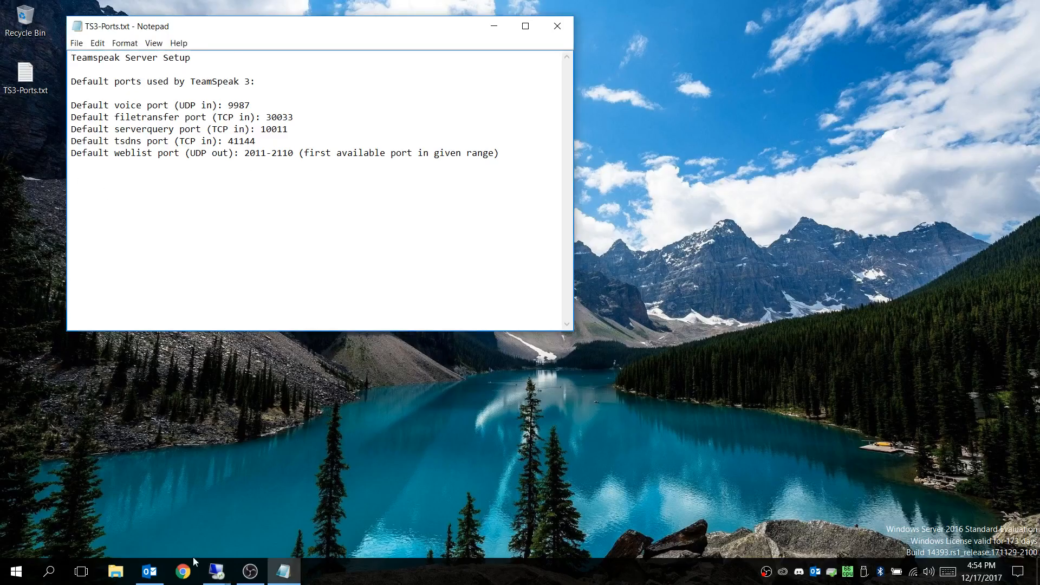
Step: Launch the TeamSpeak 3 Client on the host computer
left_click(14, 573)
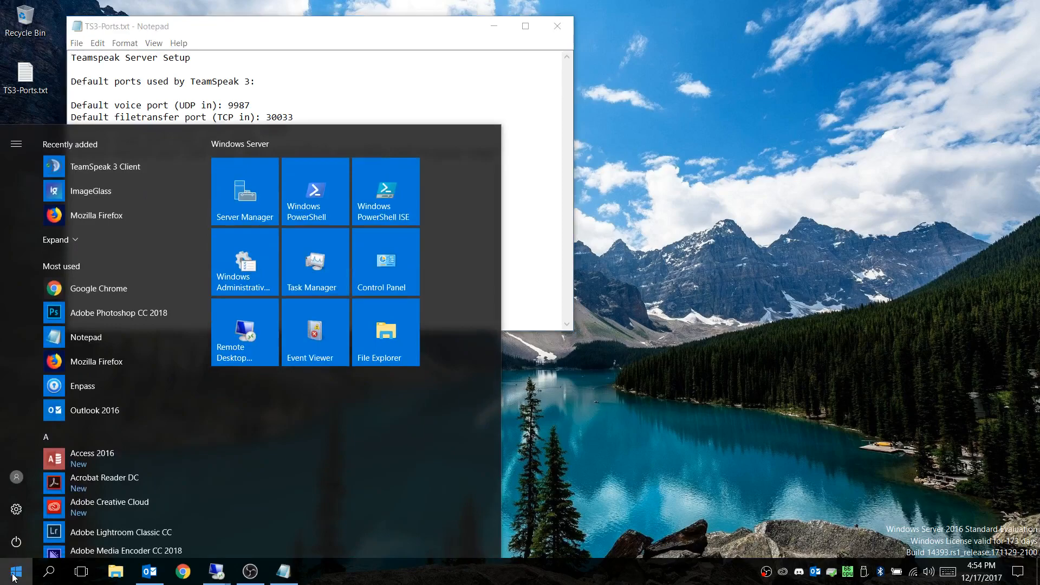
left_click(116, 171)
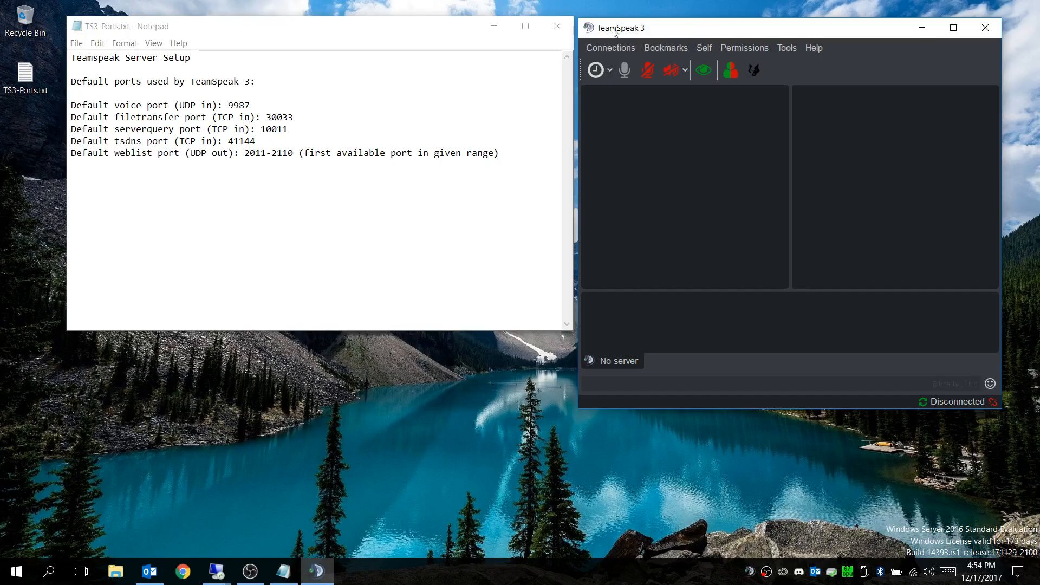
Step: Arrange the TeamSpeak 3 client and the TS3-Ports.txt Notepad window side by side on the host desktop
left_click_drag(608, 31, 644, 20)
left_click_drag(760, 20, 749, 21)
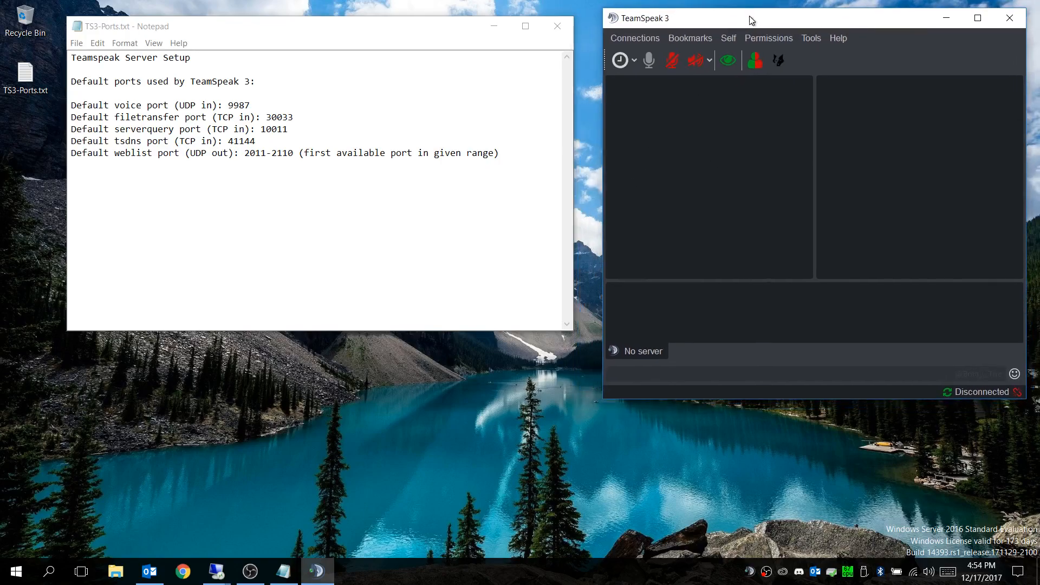
left_click_drag(203, 27, 181, 41)
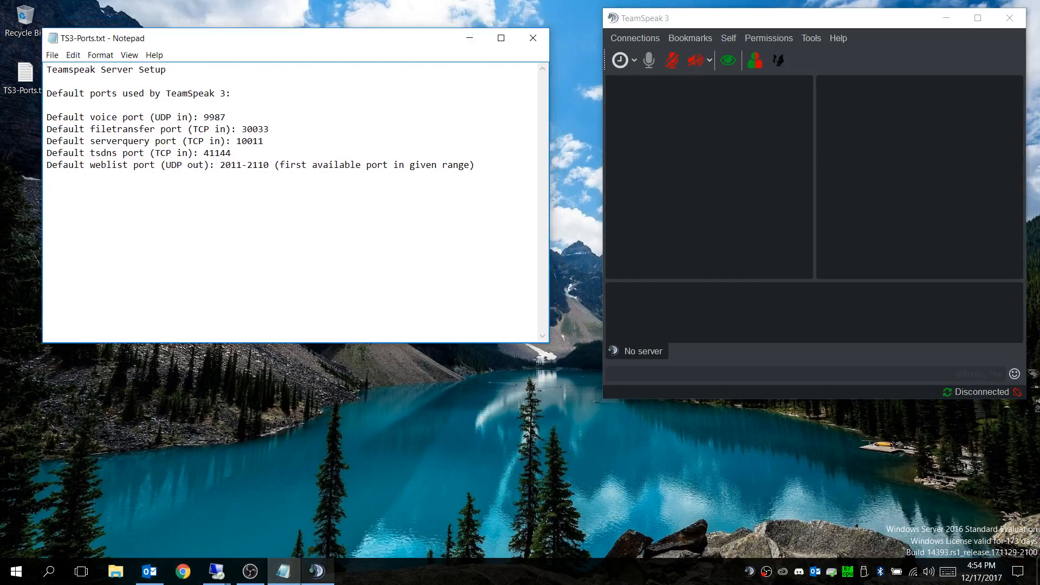
Step: Switch to the TS1 remote session and open the inbound rules in Windows Firewall with Advanced Security
left_click(226, 581)
left_click(292, 528)
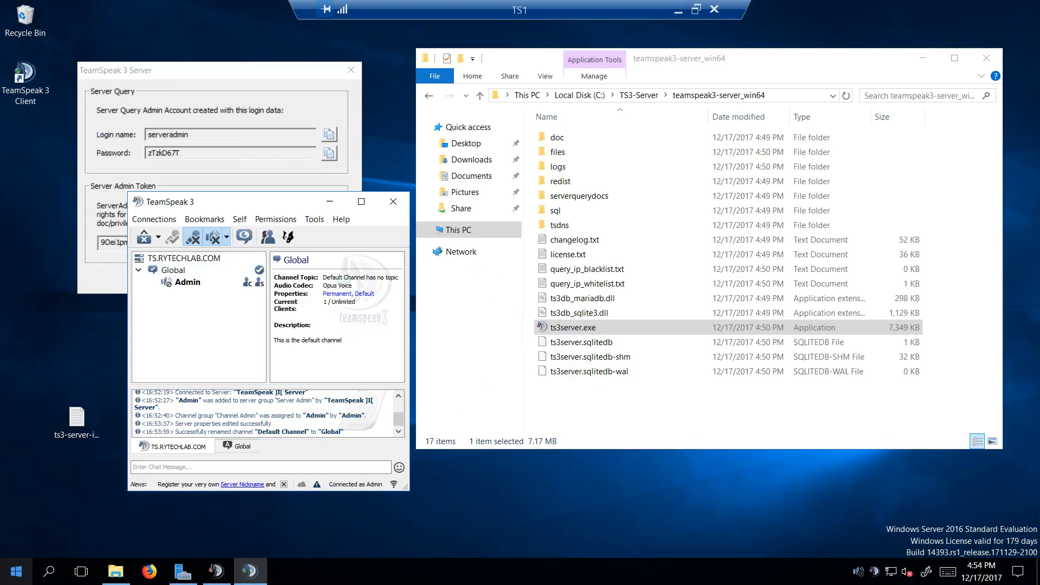
left_click(15, 580)
scroll(152, 359, "down", 4)
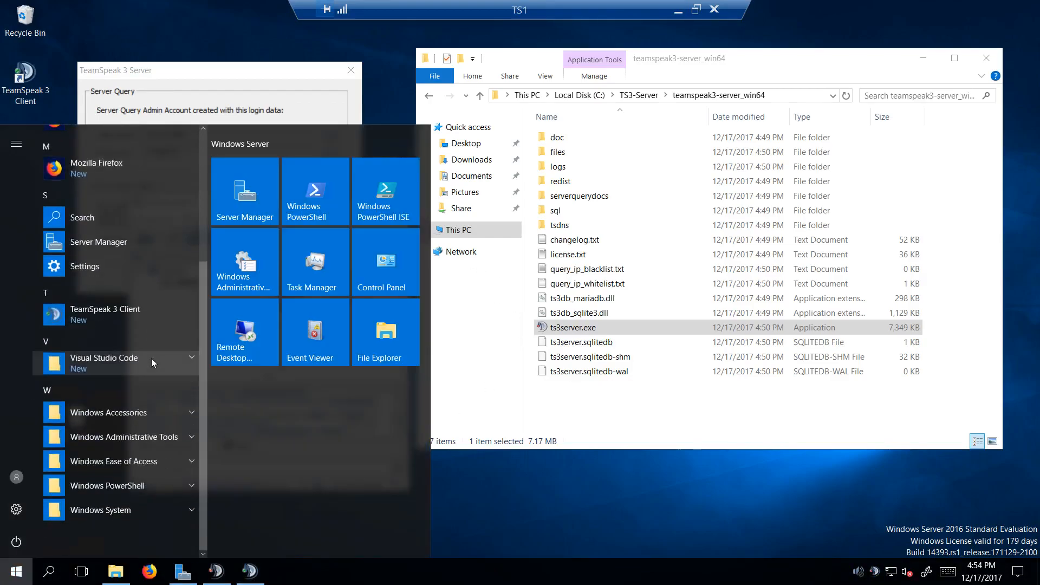
left_click(125, 433)
scroll(125, 431, "down", 3)
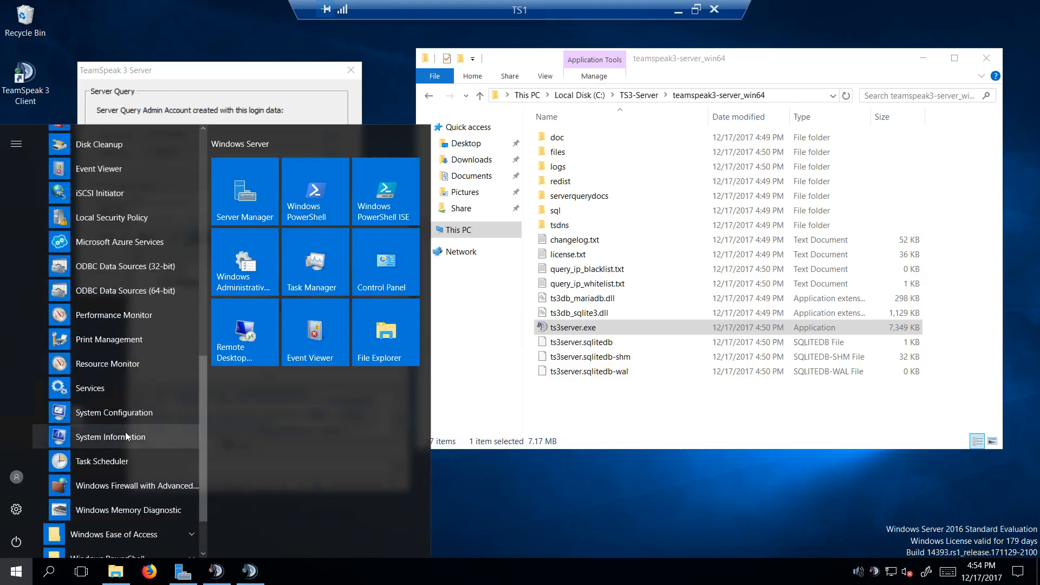
left_click(126, 485)
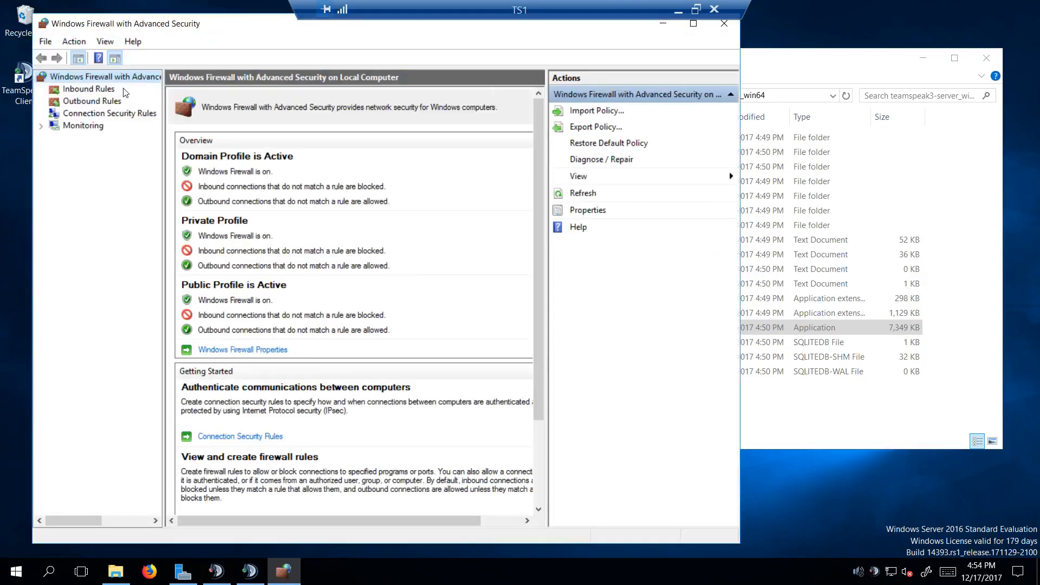
left_click(88, 89)
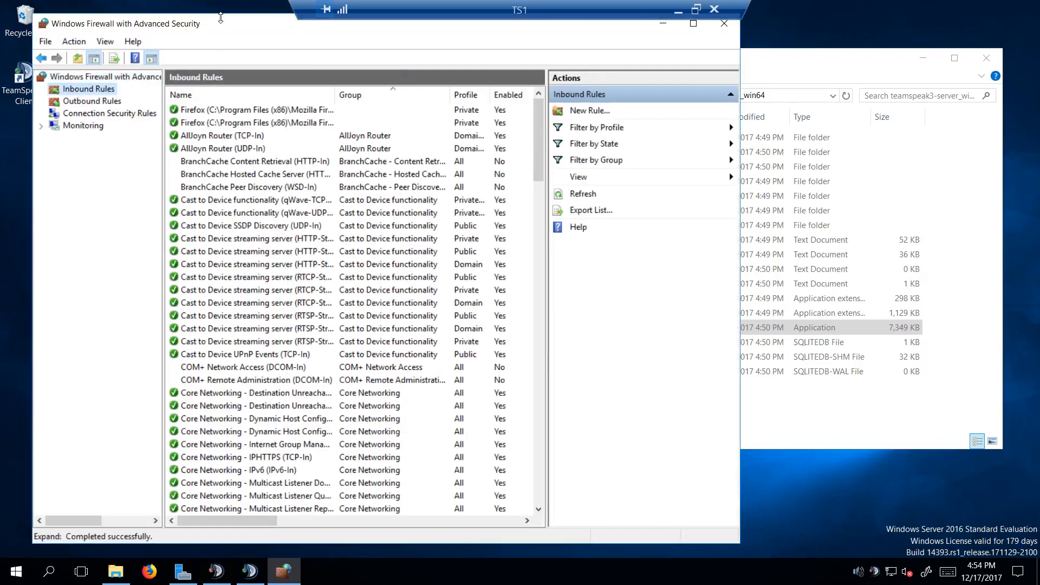
Step: Start a new inbound program rule and choose ts3server.exe from C:\TS3-Server\teamspeak3-server_win64 as its program
left_click(593, 111)
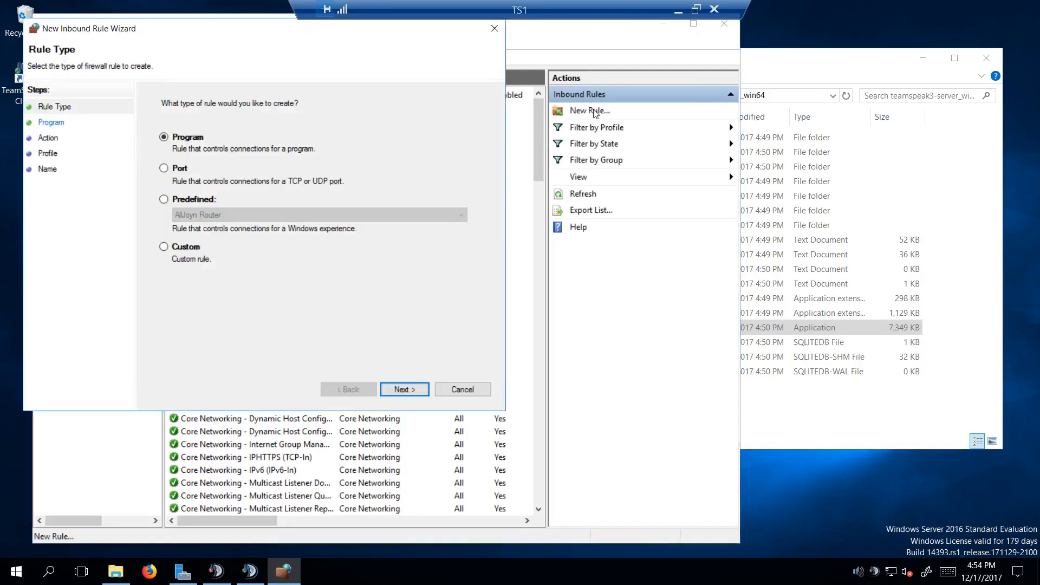
left_click(402, 390)
left_click(445, 192)
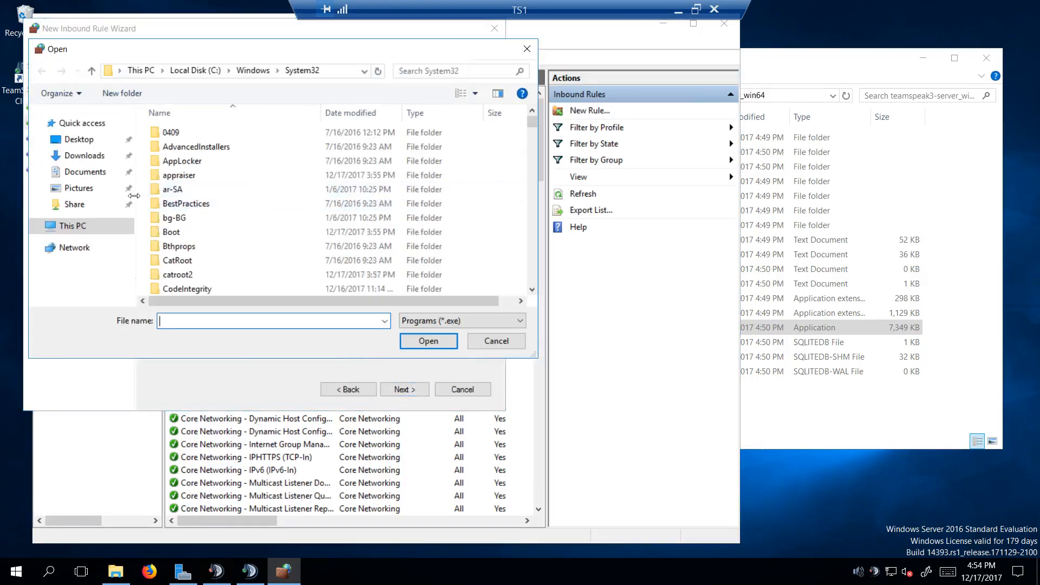
left_click(82, 231)
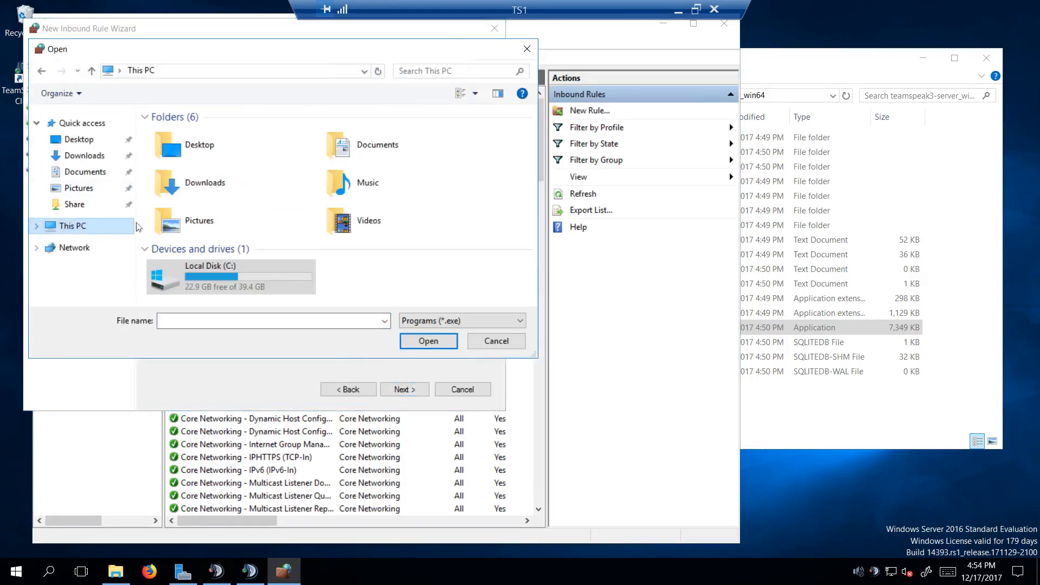
double_click(229, 268)
double_click(208, 190)
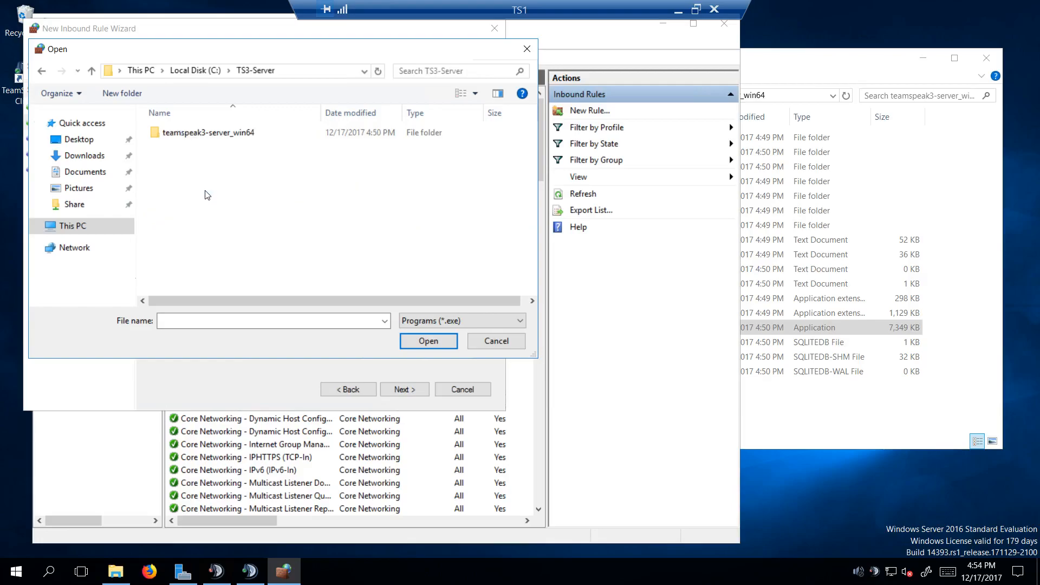
double_click(208, 136)
left_click(207, 233)
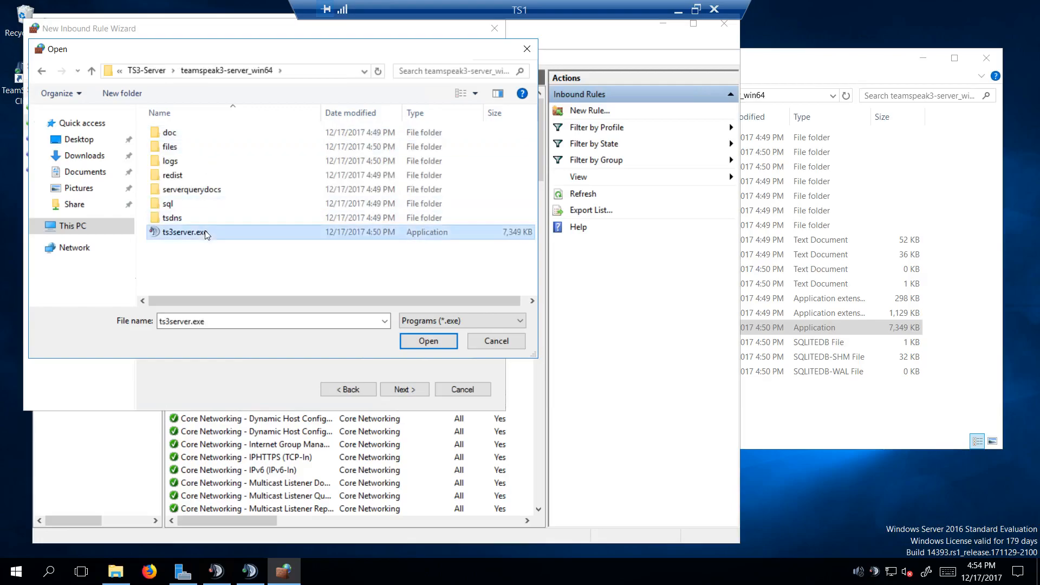
left_click(428, 342)
Step: Allow the connection for all profiles, name the inbound rule ts3-server-in and finish creating it
left_click(404, 389)
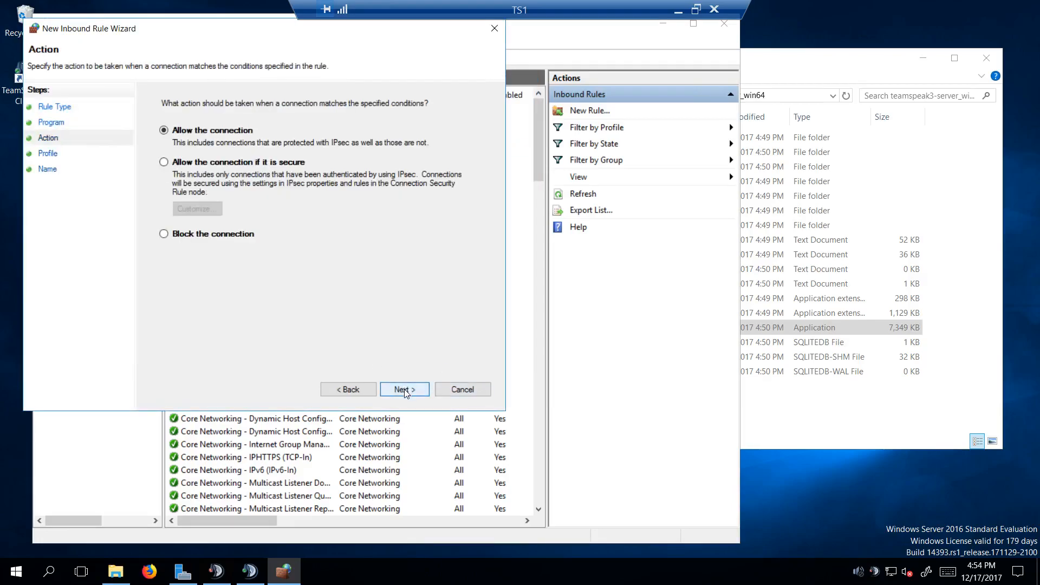
left_click(404, 389)
left_click(404, 389)
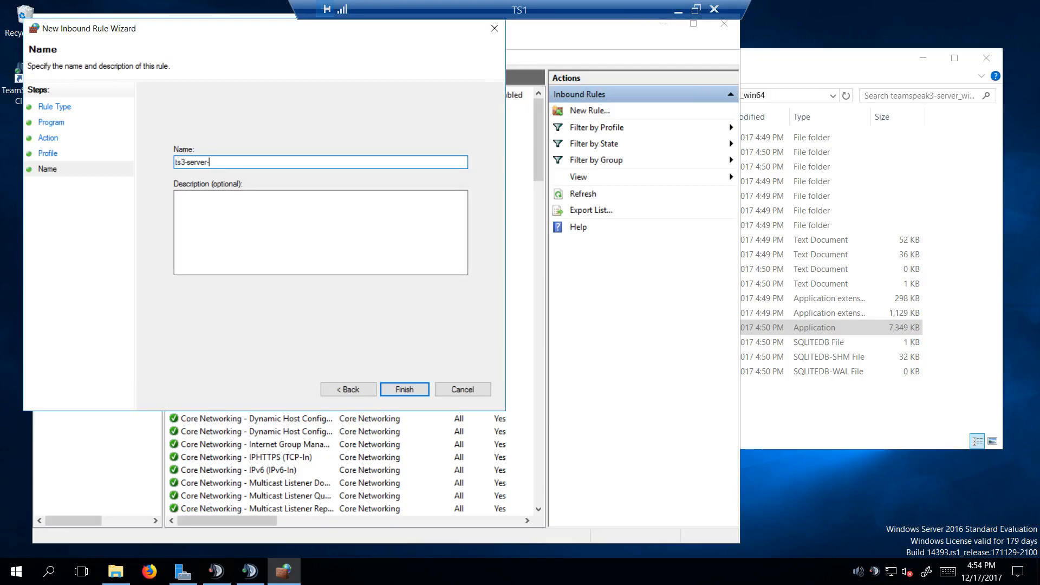
left_click(393, 389)
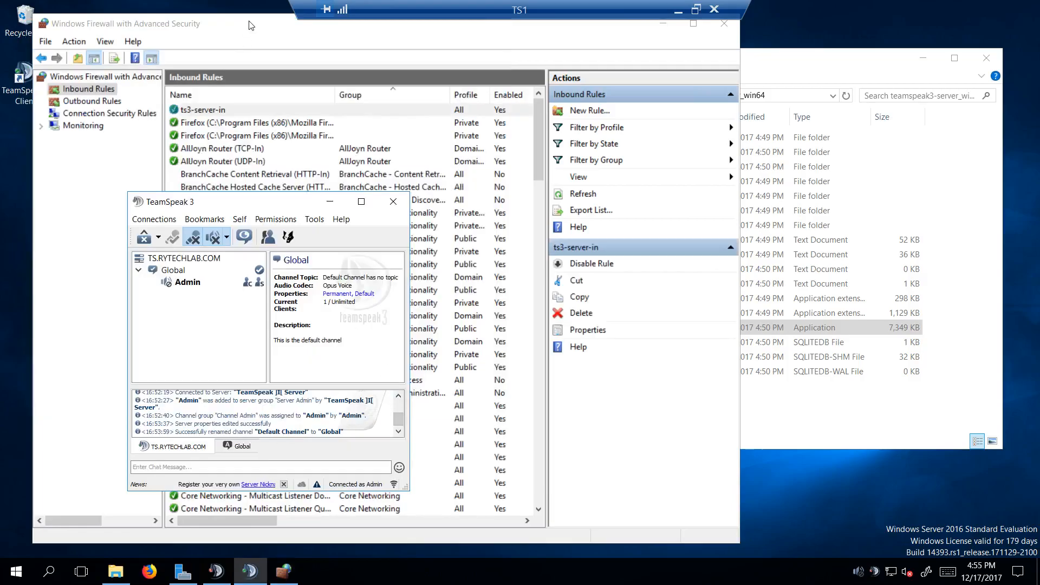
left_click(232, 39)
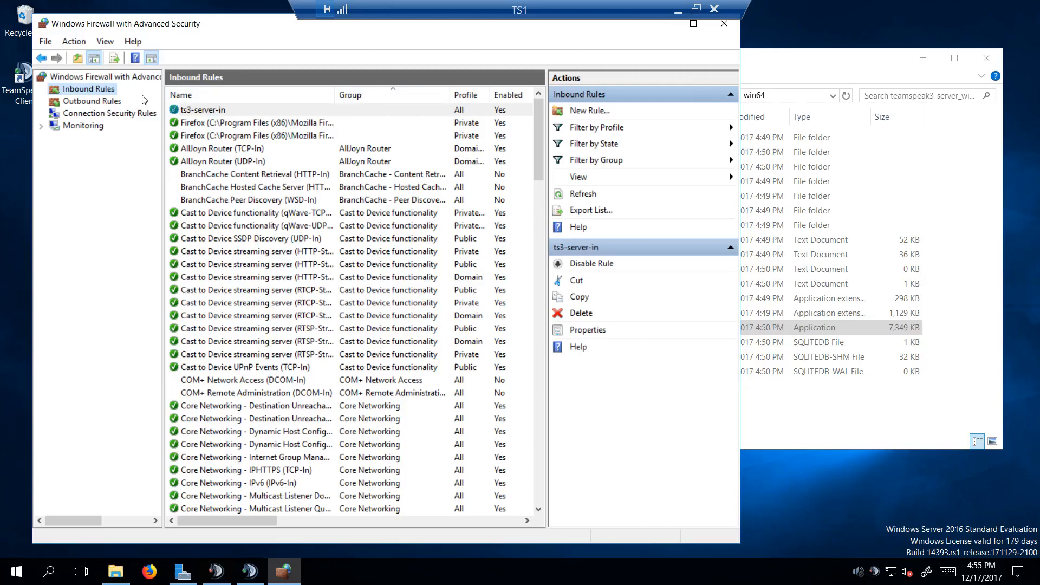
Step: Return to the host desktop and copy the TS3-Ports.txt file
left_click(677, 10)
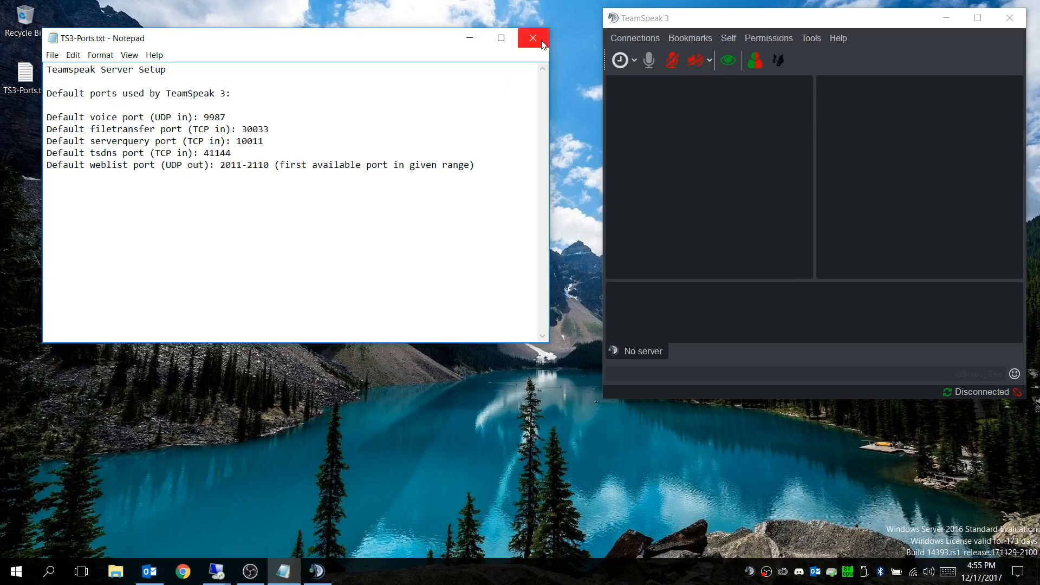
right_click(27, 73)
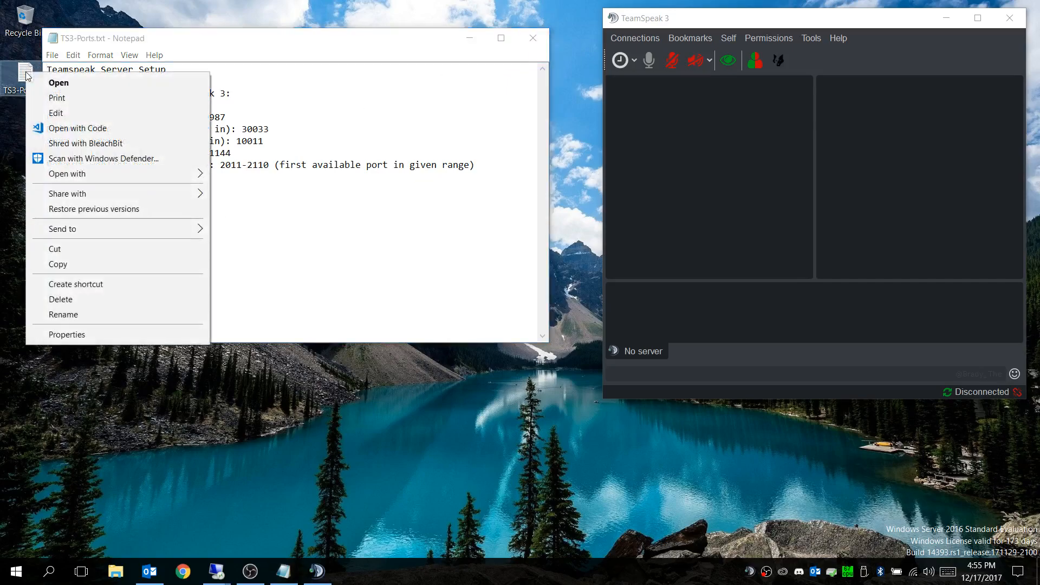
left_click(58, 265)
Step: Browse to \\RYTECHLAB in File Explorer and pin its Share folder to Quick access
key("super+e")
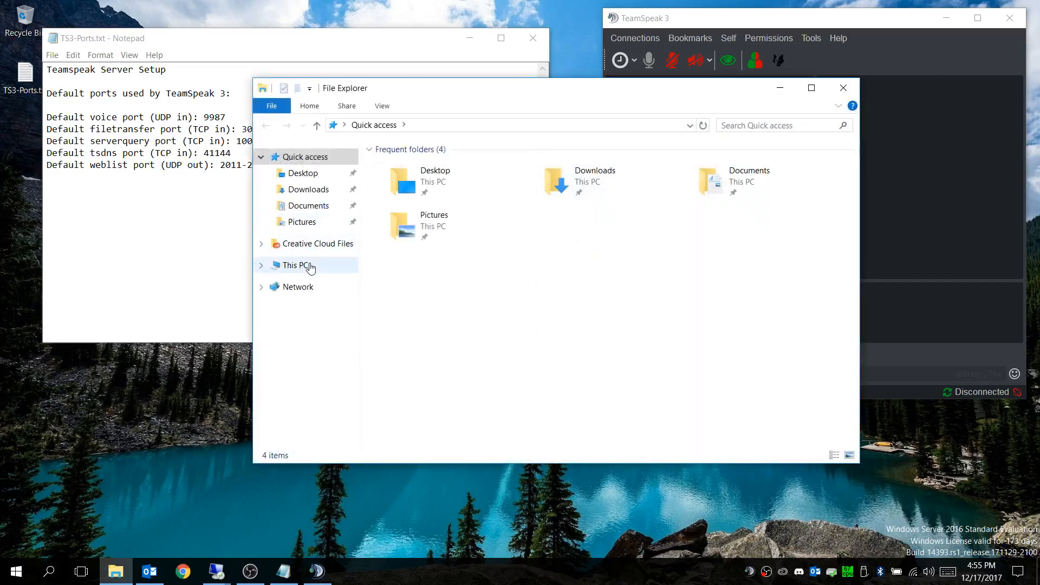
left_click(303, 287)
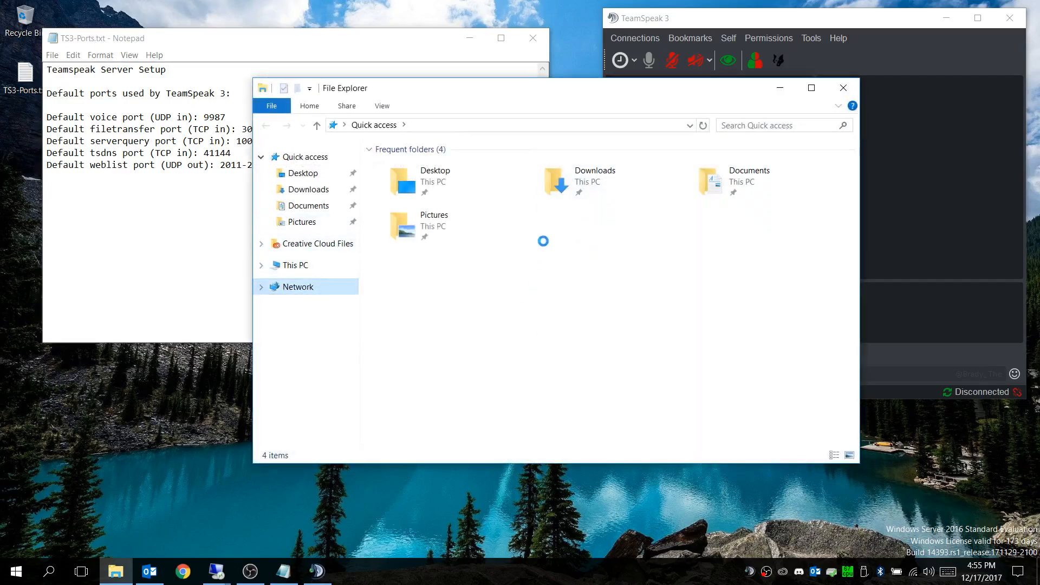
left_click(690, 125)
left_click(425, 136)
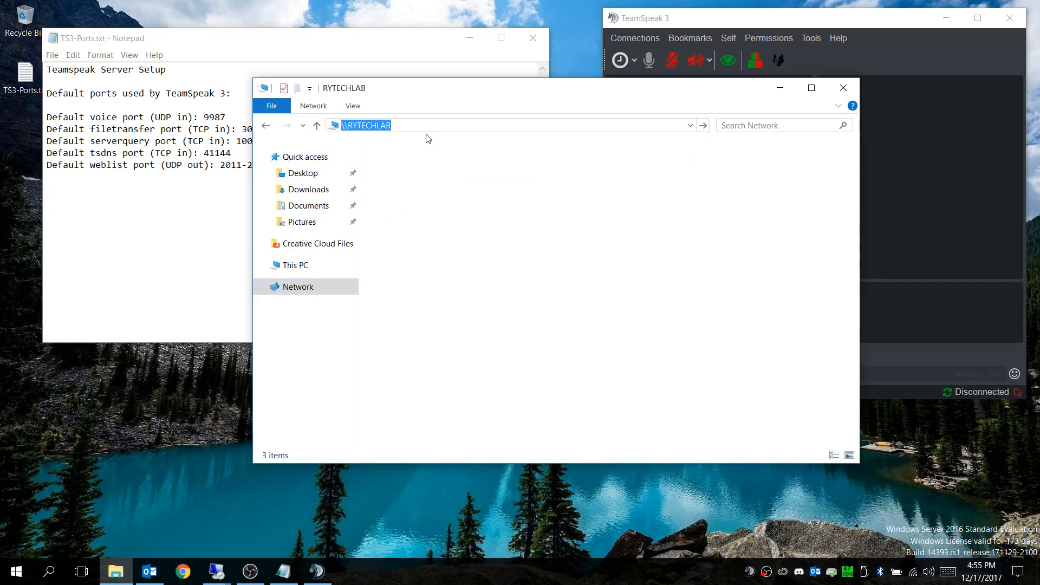
right_click(606, 158)
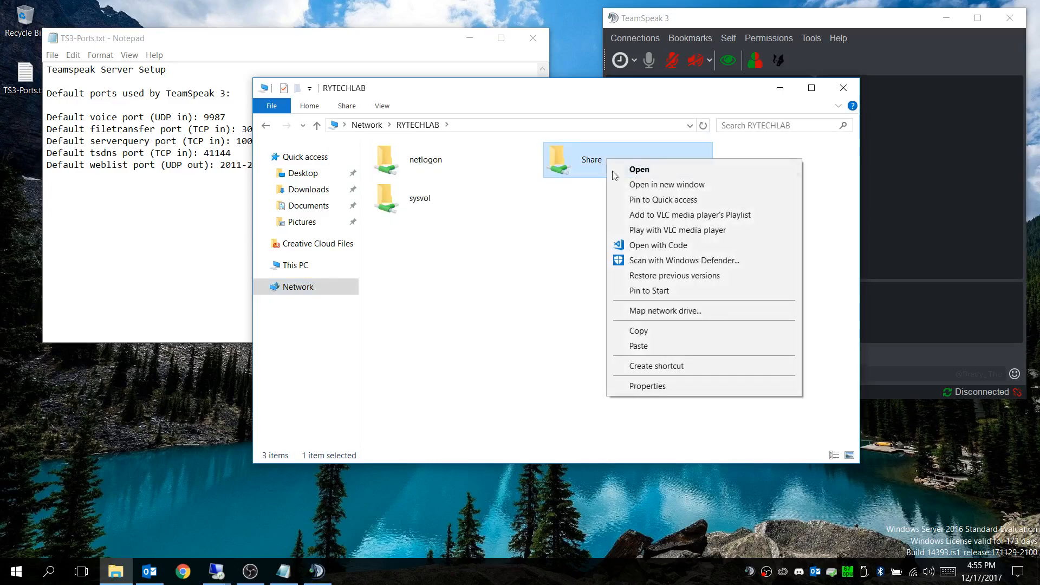
left_click(650, 200)
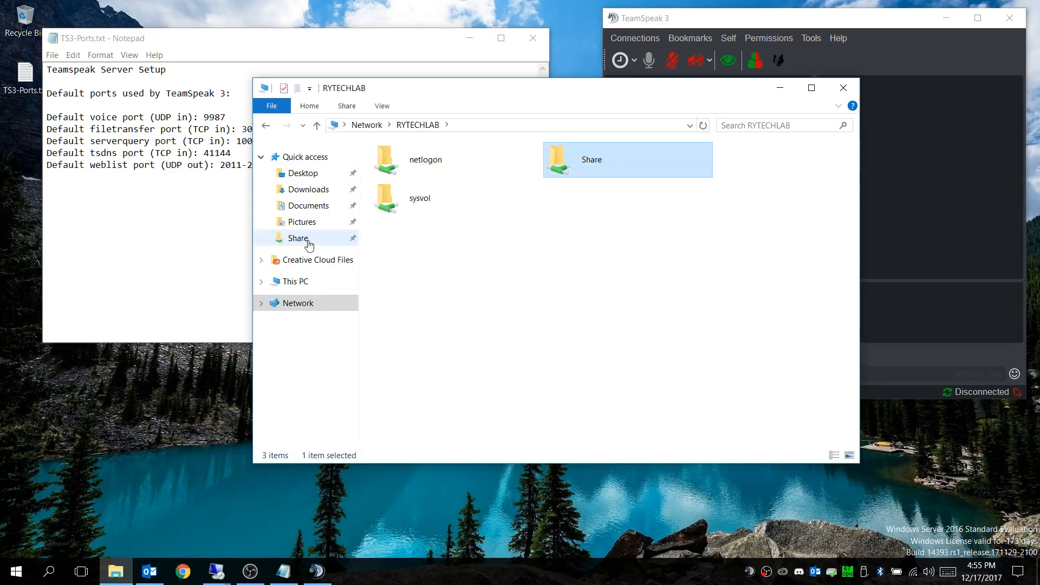
Step: Paste TS3-Ports.txt into the Share network folder and close File Explorer
left_click(295, 239)
right_click(401, 344)
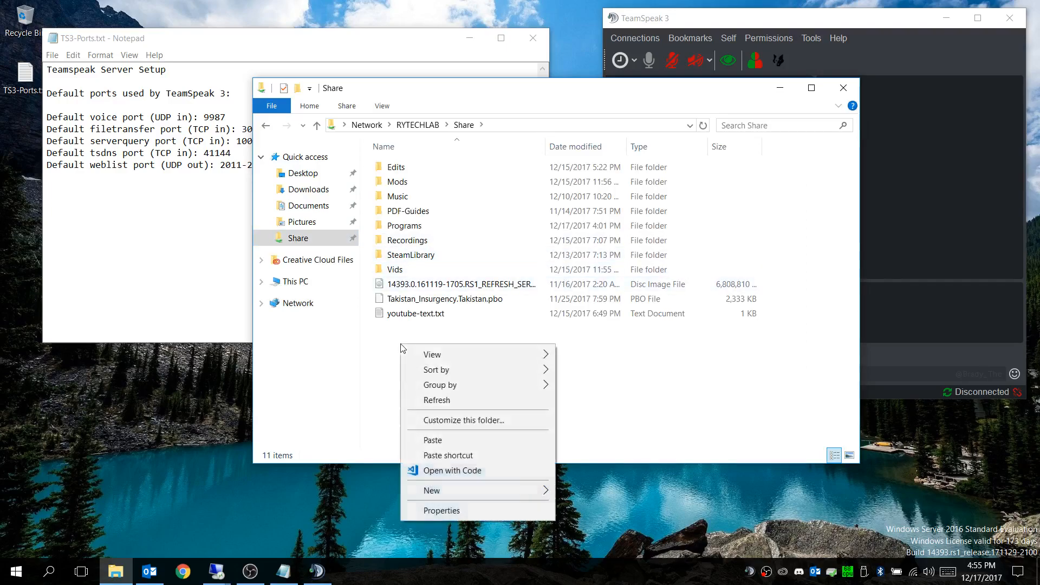
left_click(438, 441)
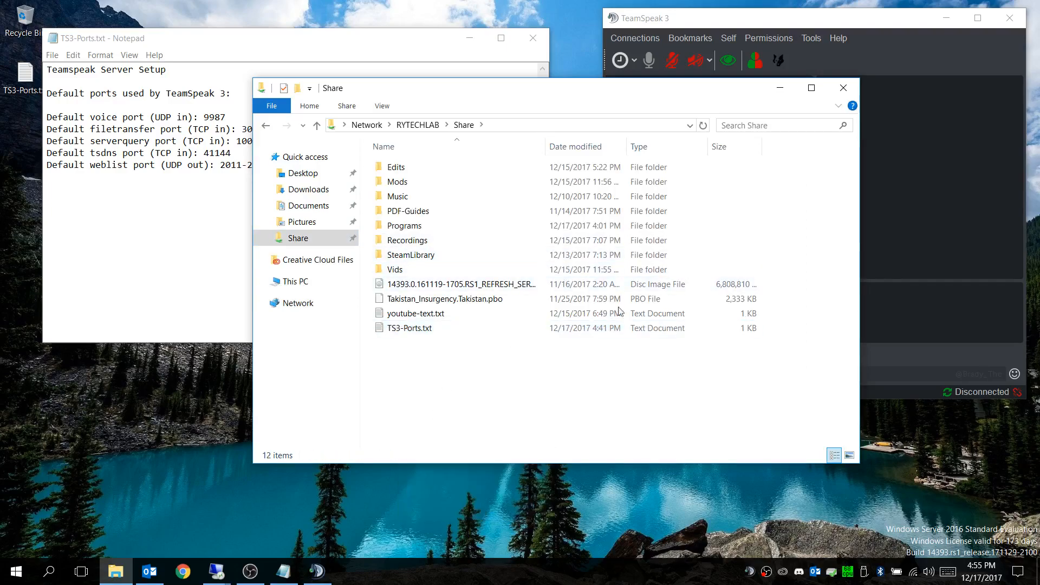
left_click(843, 88)
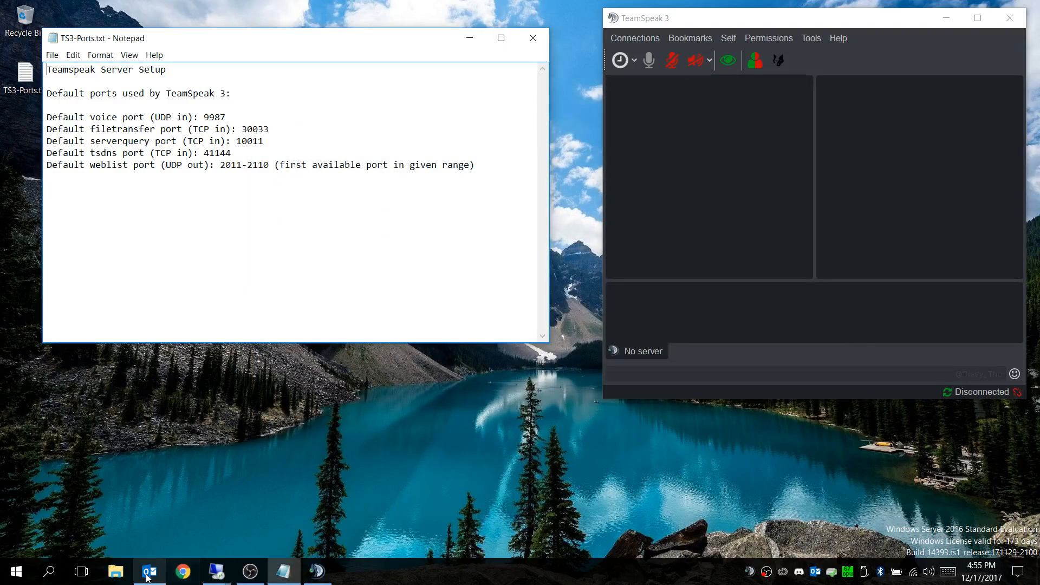
Step: Switch back to the TS1 remote session and open TS3-Ports.txt from the Share network folder
mouse_move(215, 573)
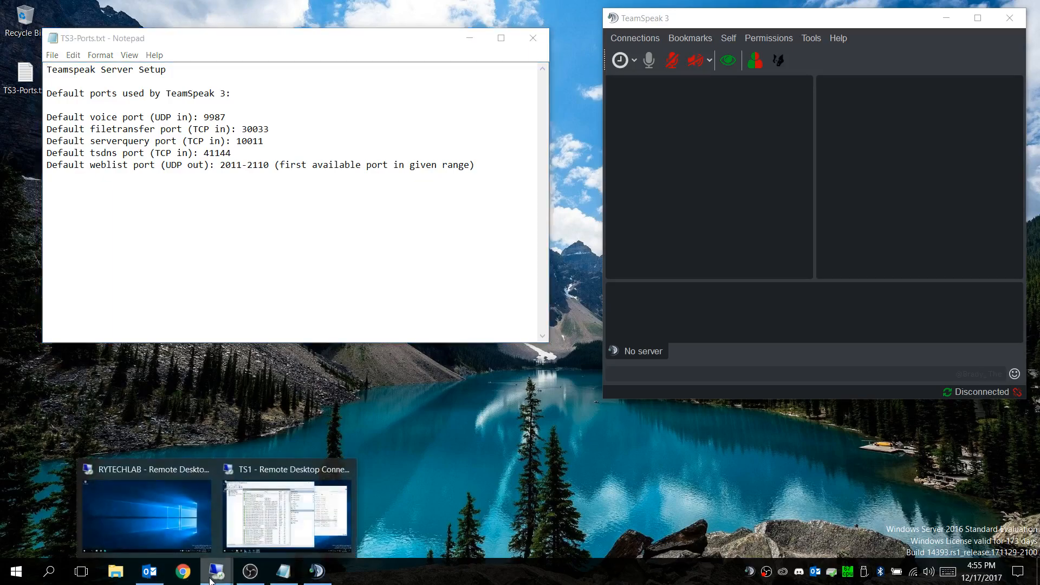
left_click(298, 510)
left_click(820, 69)
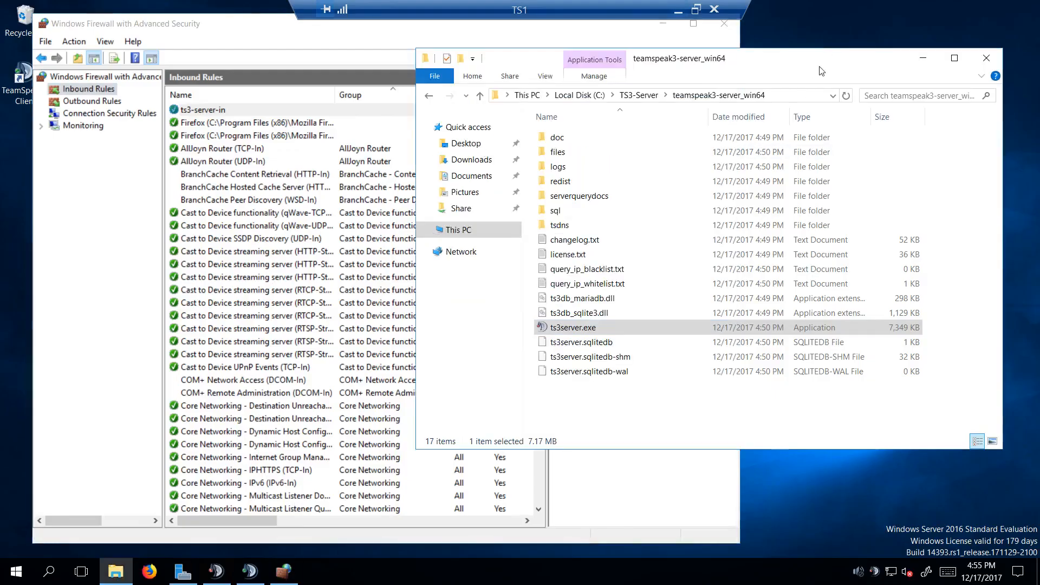
left_click(461, 208)
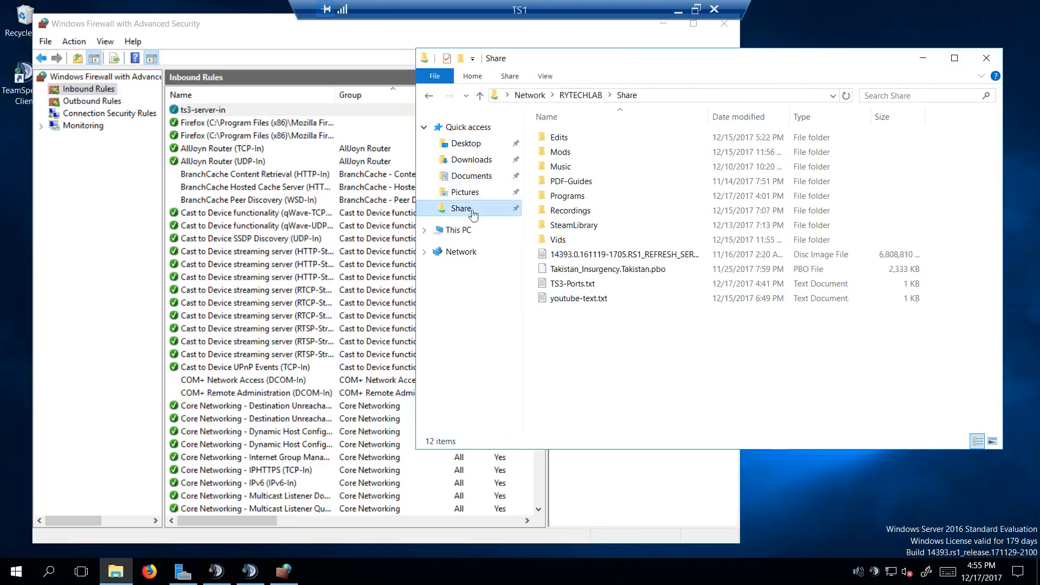
double_click(574, 286)
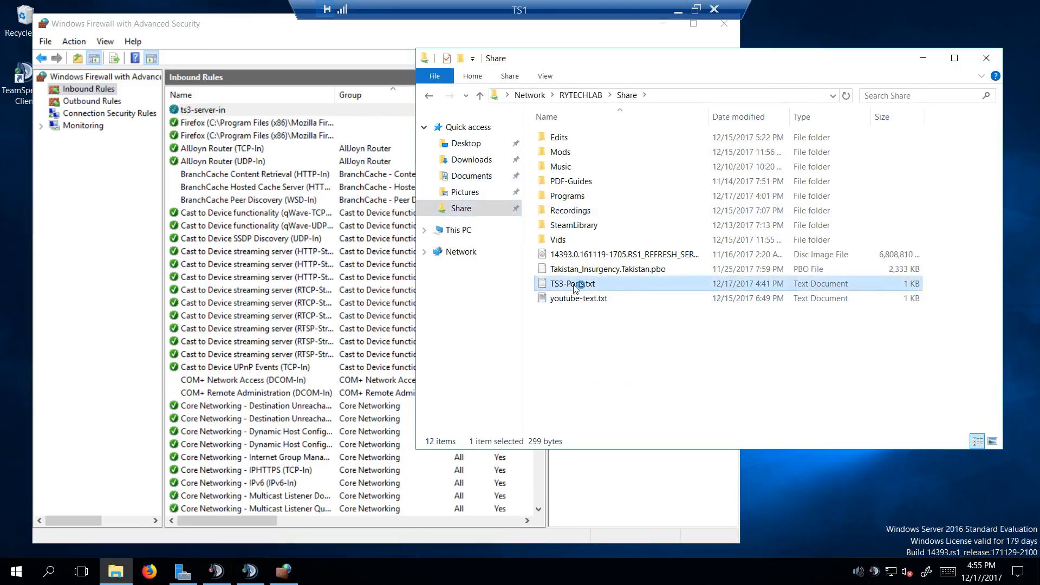
Step: Reposition the Notepad and firewall windows and narrow the firewall window so the port list stays readable beside it
left_click_drag(727, 64, 835, 34)
left_click(242, 31)
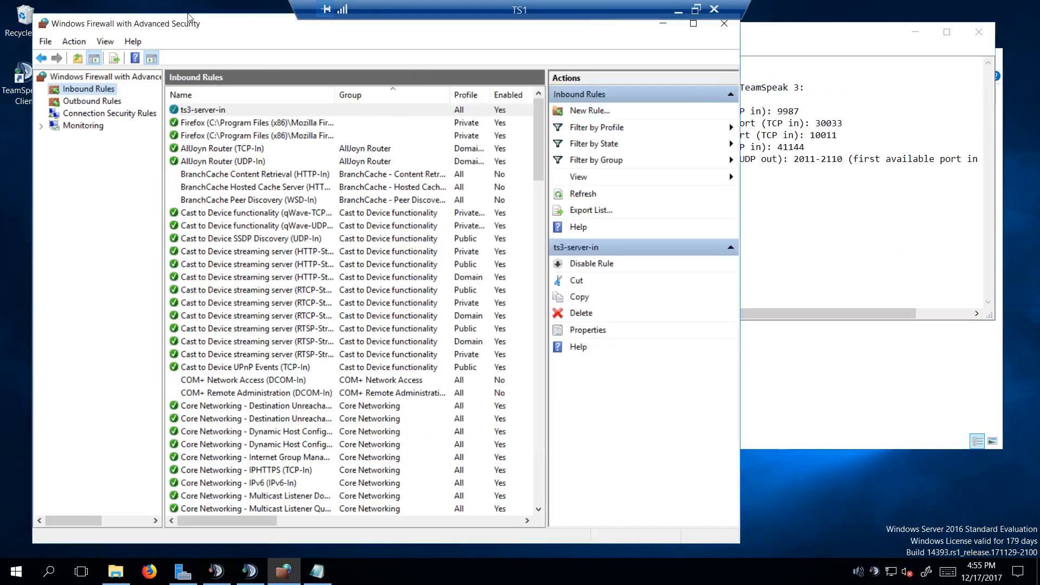
left_click_drag(164, 25, 148, 17)
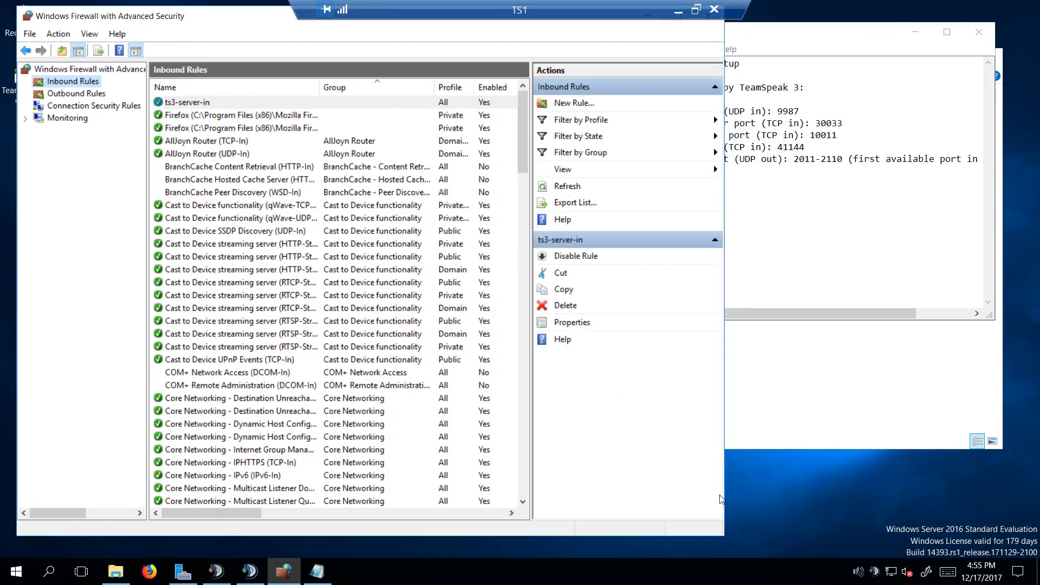
left_click_drag(724, 496, 644, 496)
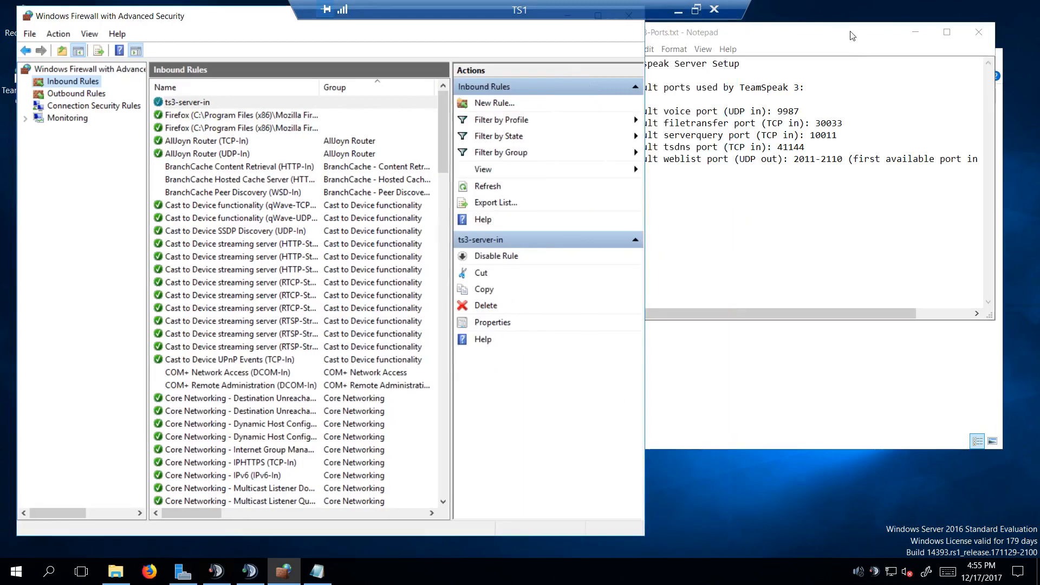
left_click(782, 186)
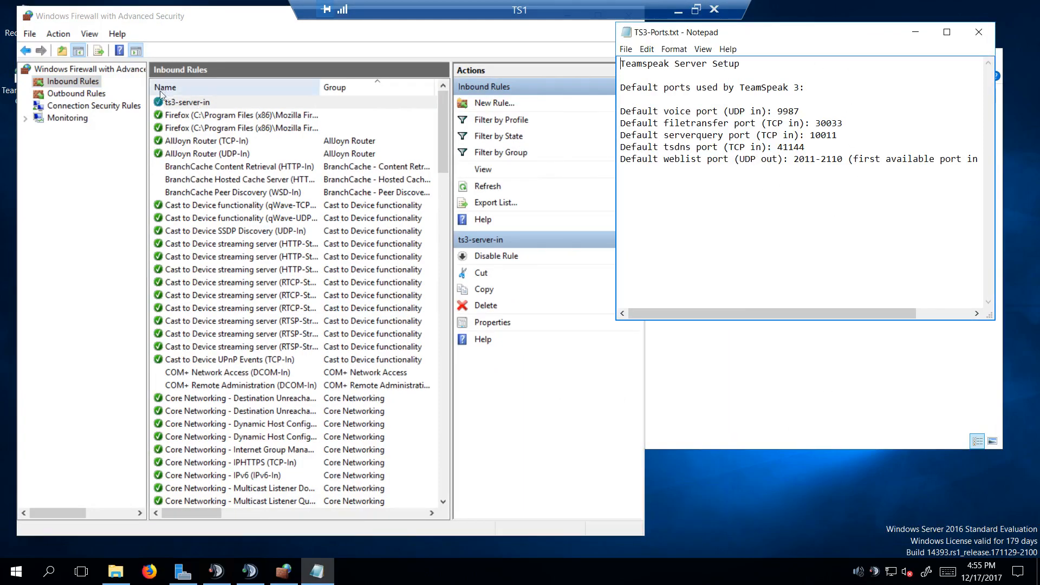
Step: Start a new outbound firewall rule of type Port for UDP with specific remote ports 2011-2110
left_click(61, 94)
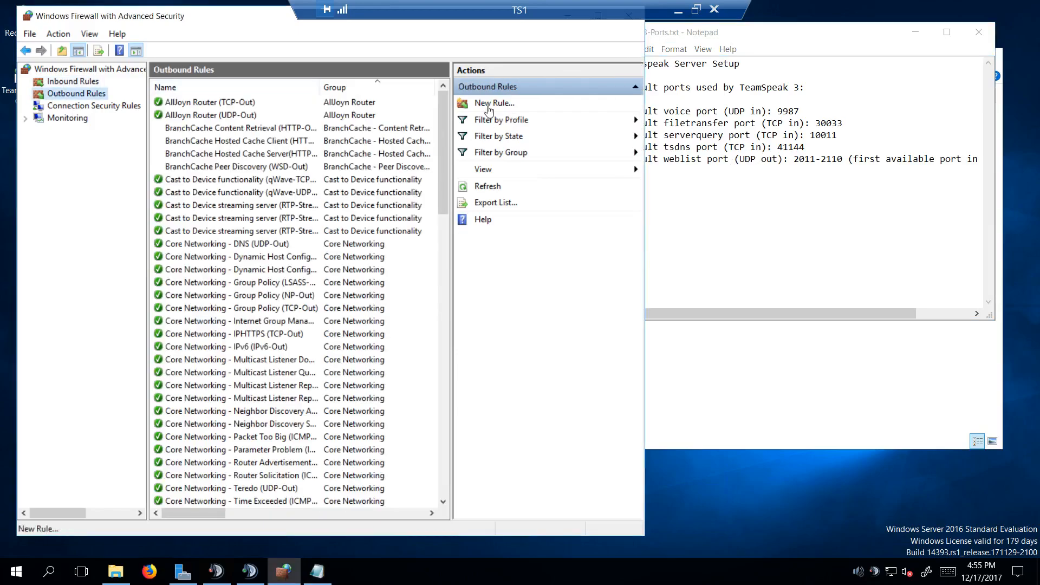
left_click(497, 104)
left_click(193, 188)
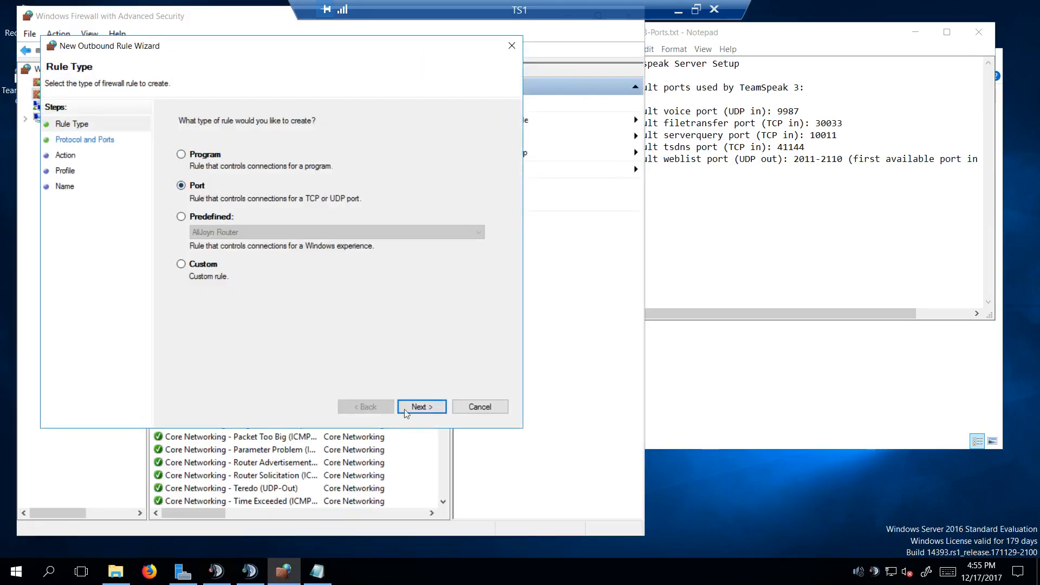
left_click(421, 407)
left_click(211, 152)
left_click(335, 228)
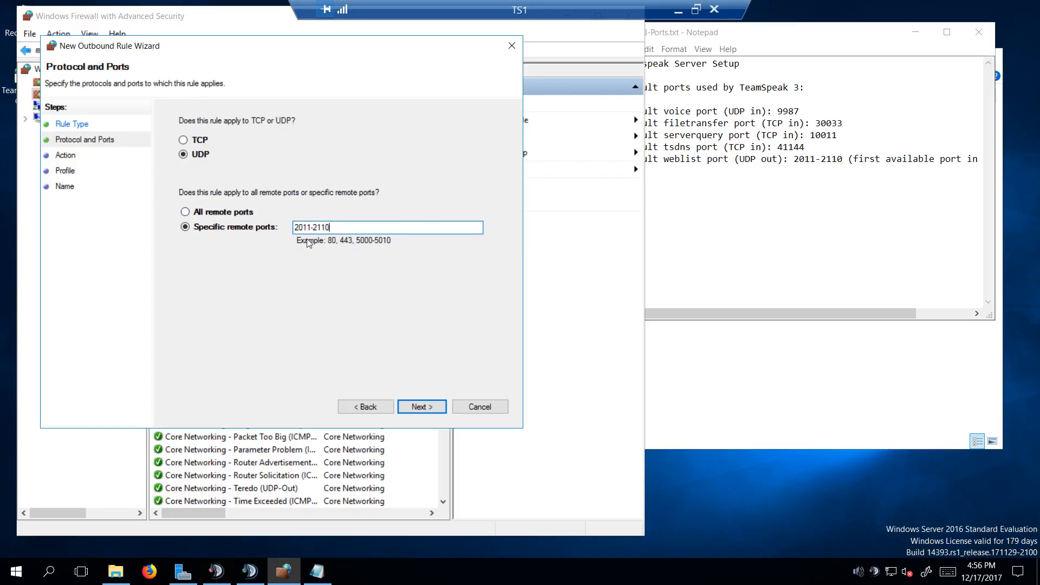
Step: Set the outbound rule to allow the connection, keep the default profiles and finish it under the name ts3-weblist-out
left_click(421, 406)
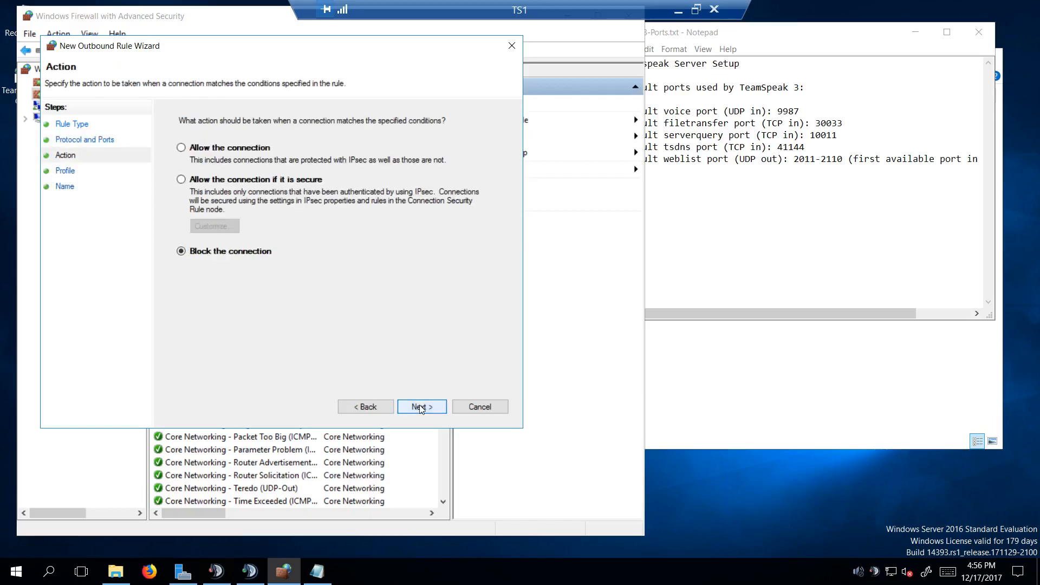
left_click(181, 147)
left_click(422, 406)
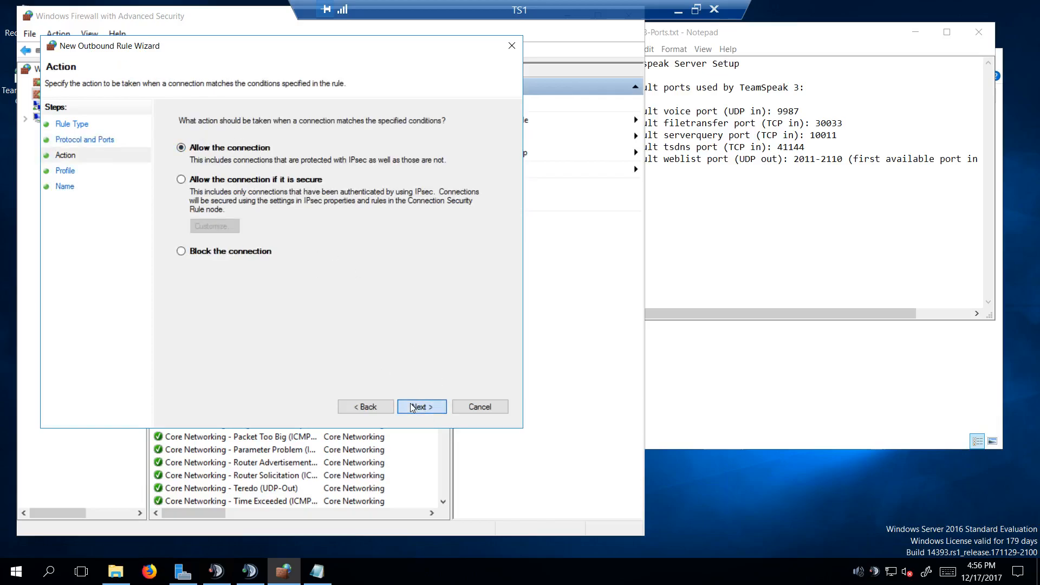
left_click(418, 408)
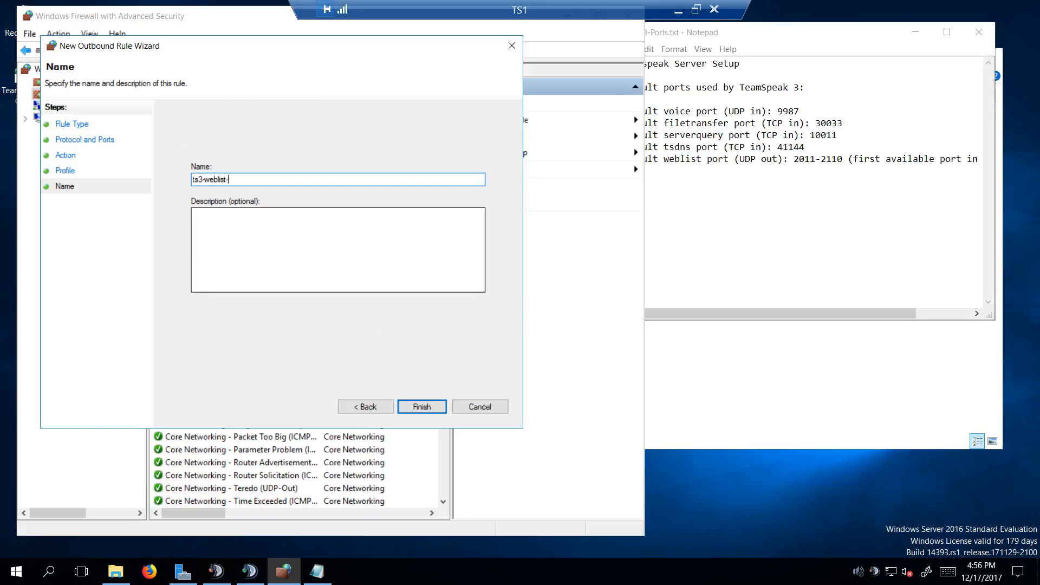
left_click(422, 406)
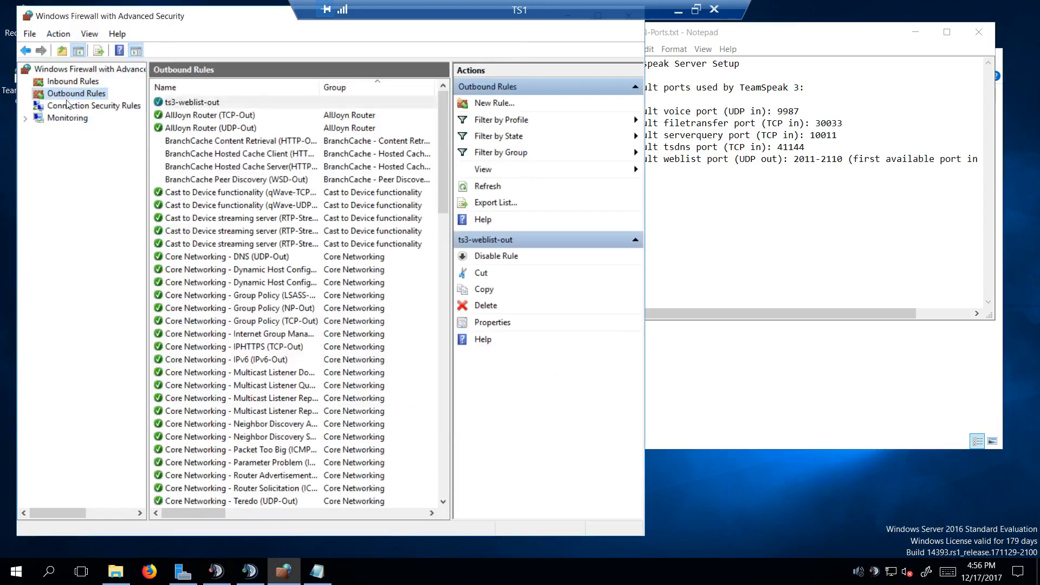
Step: Check the inbound rules and close the firewall, TS3-Ports.txt, File Explorer and TeamSpeak 3 Server credentials windows
left_click(64, 83)
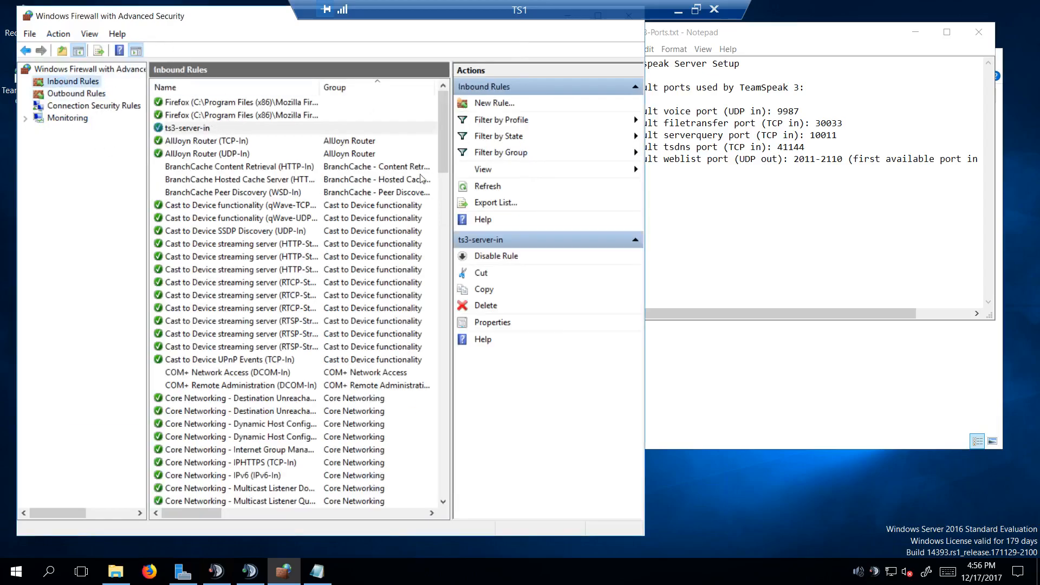
left_click(829, 64)
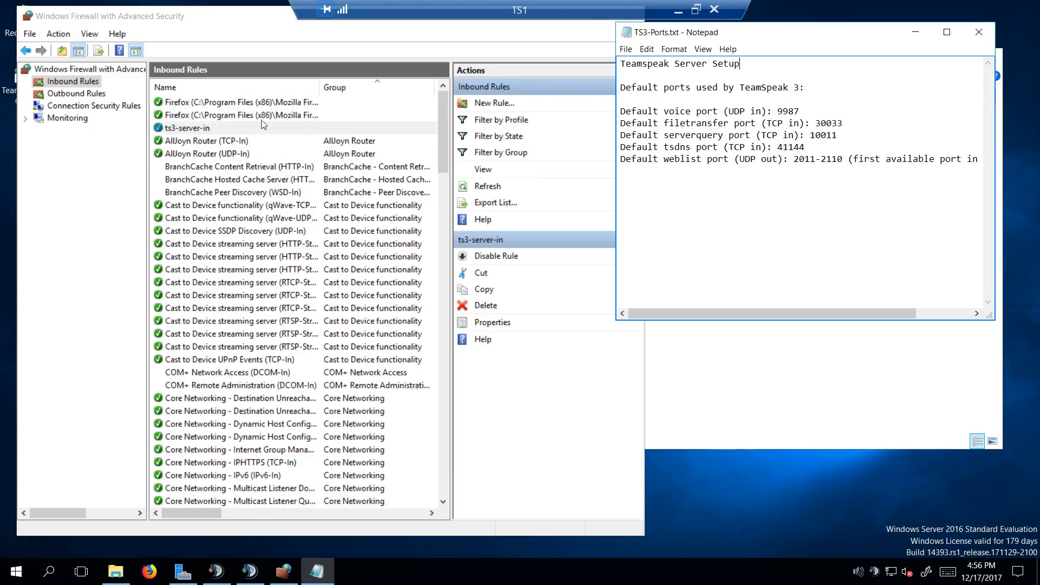
left_click_drag(201, 18, 233, 32)
left_click(605, 32)
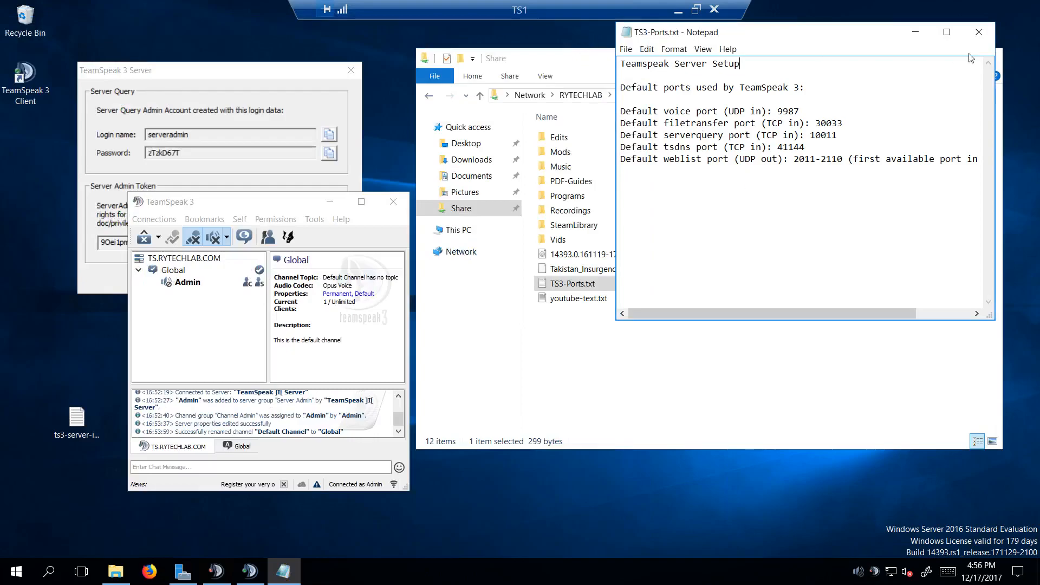
left_click(978, 32)
left_click(987, 58)
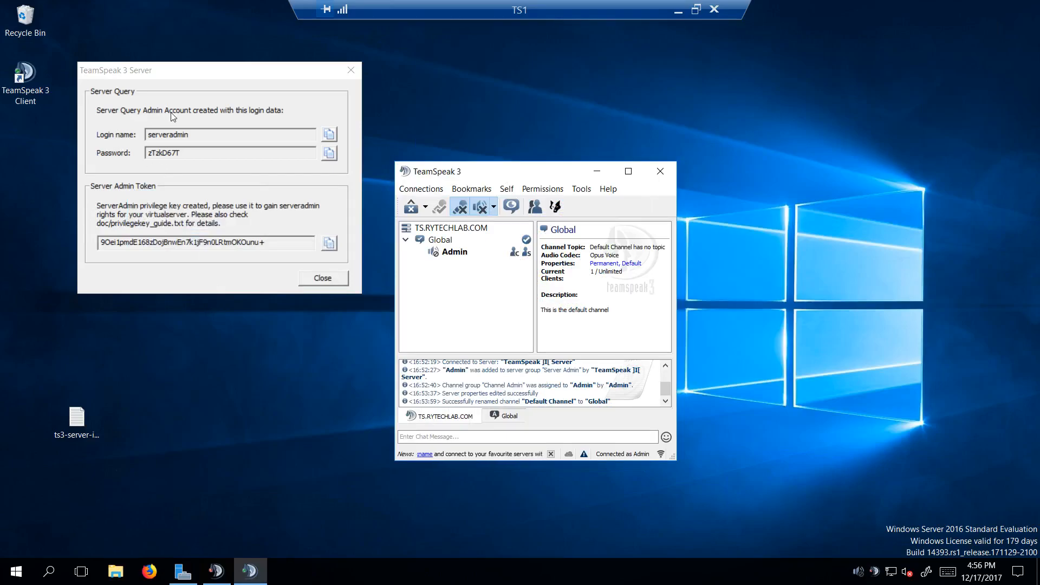
left_click(326, 282)
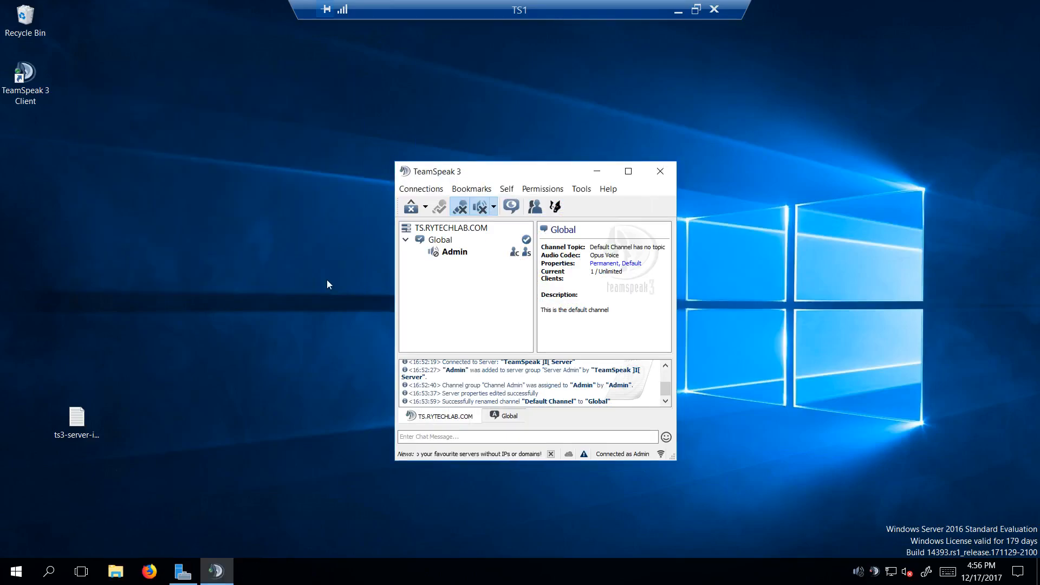
Step: Auto-arrange the icons on the TS1 desktop
right_click(166, 359)
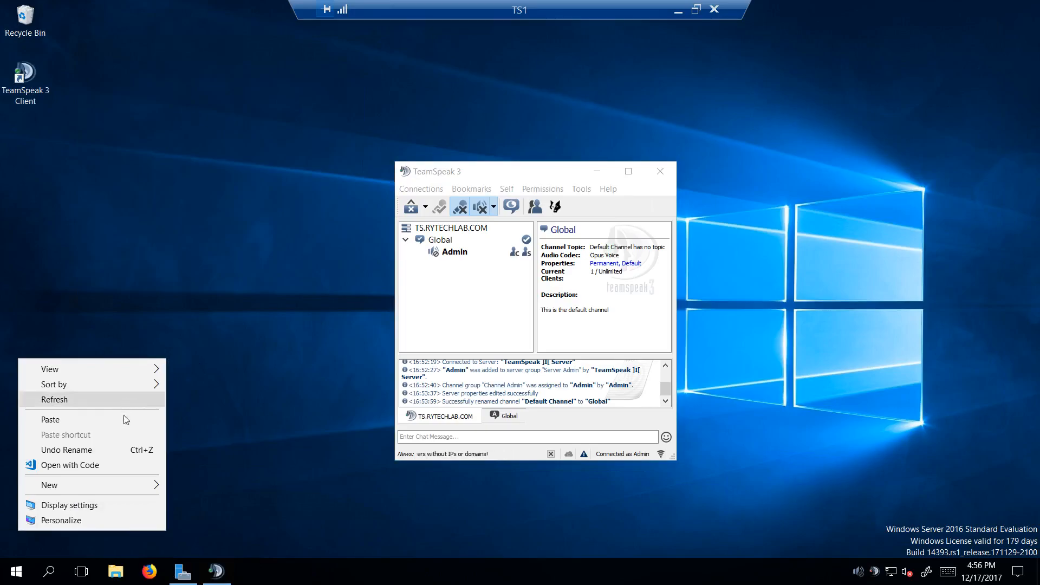
mouse_move(112, 367)
left_click(211, 418)
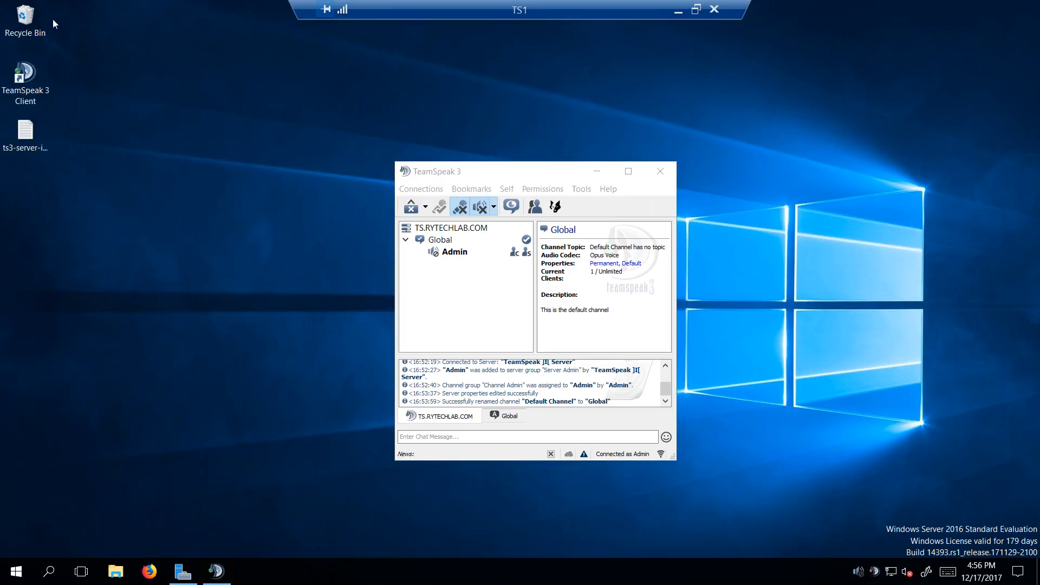
Step: Minimize the TS1 remote session and open the router's page at 192.168.0.1 in Chrome on the host computer
left_click(678, 11)
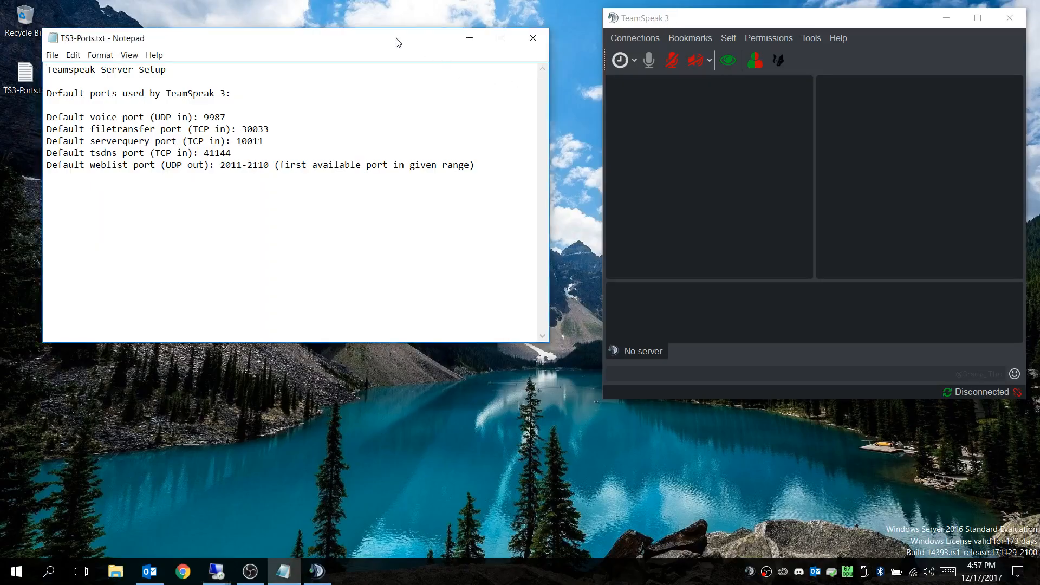
left_click_drag(399, 37, 417, 23)
left_click(184, 572)
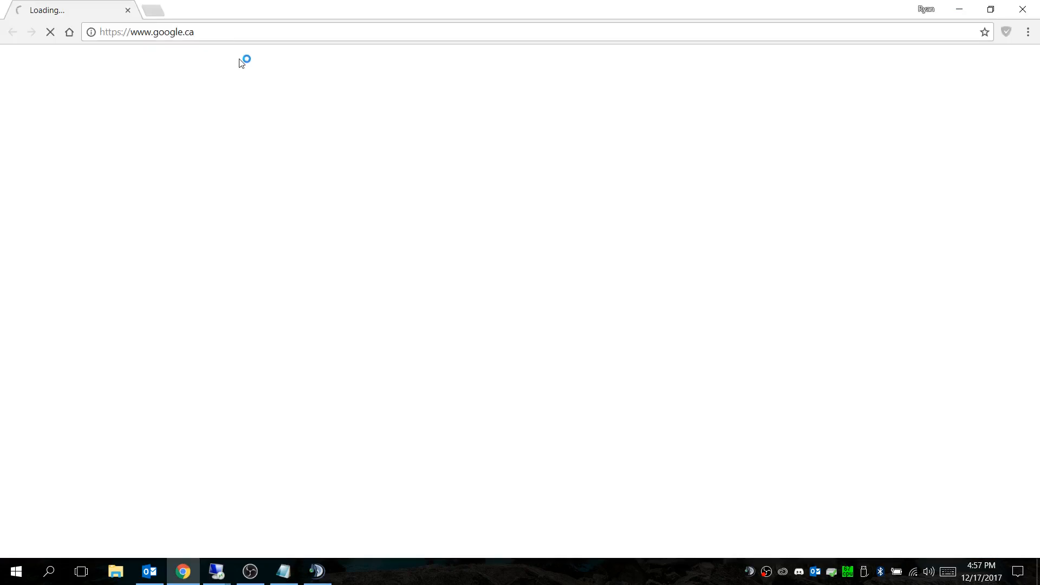
left_click(239, 34)
type("192.168.0.1")
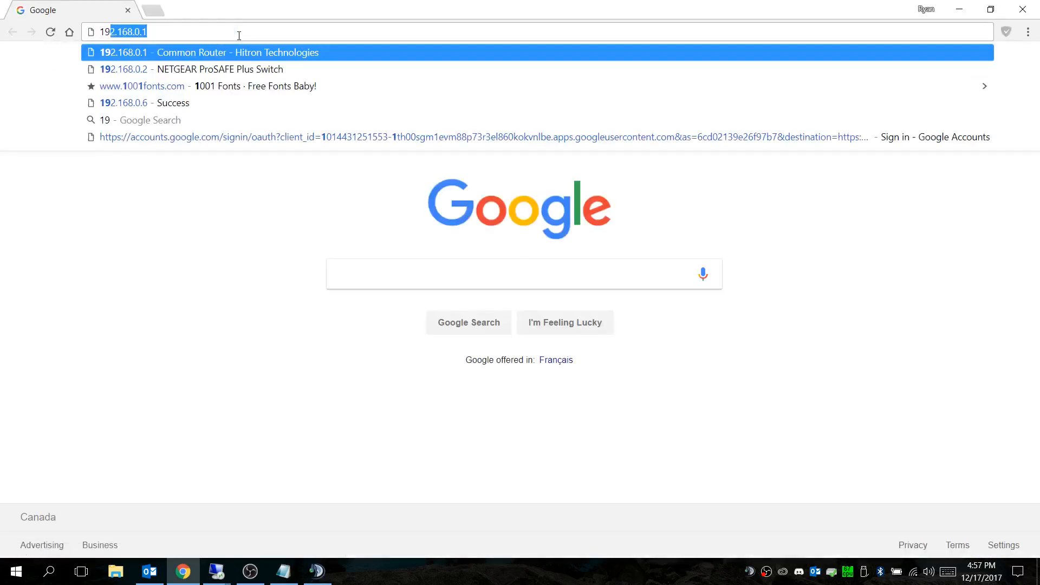
key("Return")
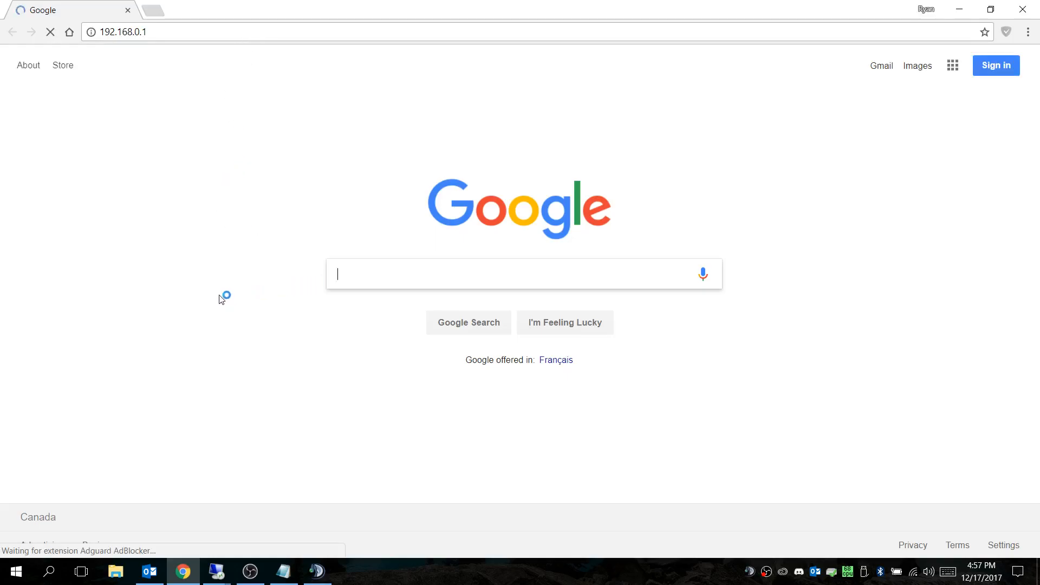
Step: Log in to the Hitron router and open its Port Forwarding settings under Basic
left_click(414, 333)
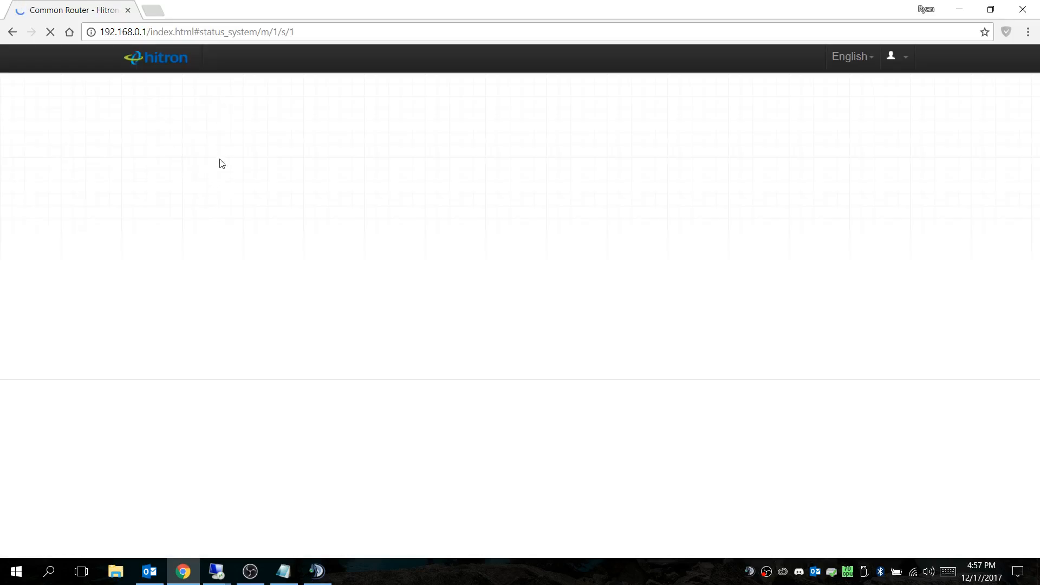
left_click(262, 58)
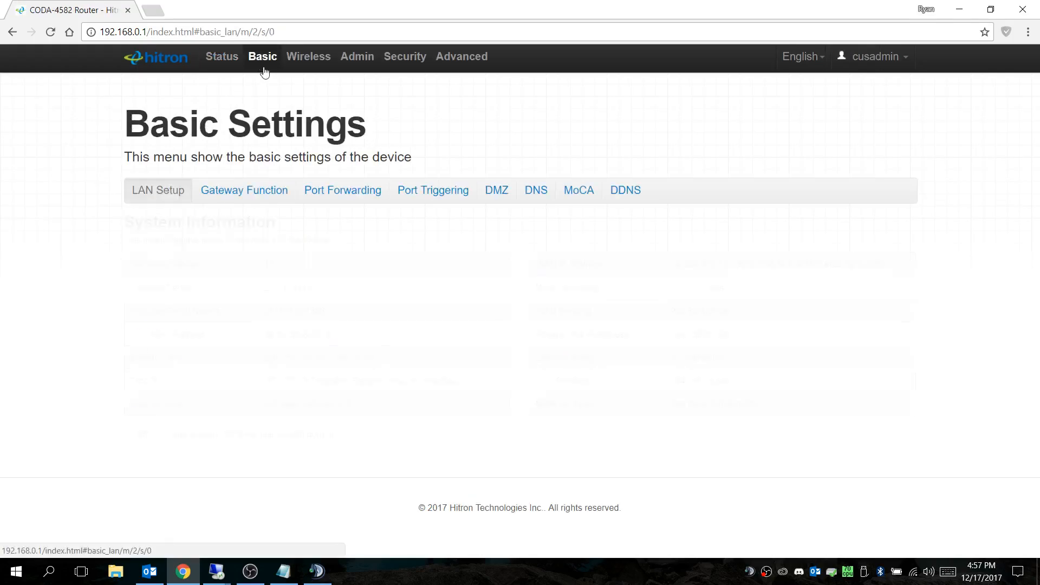
left_click(356, 189)
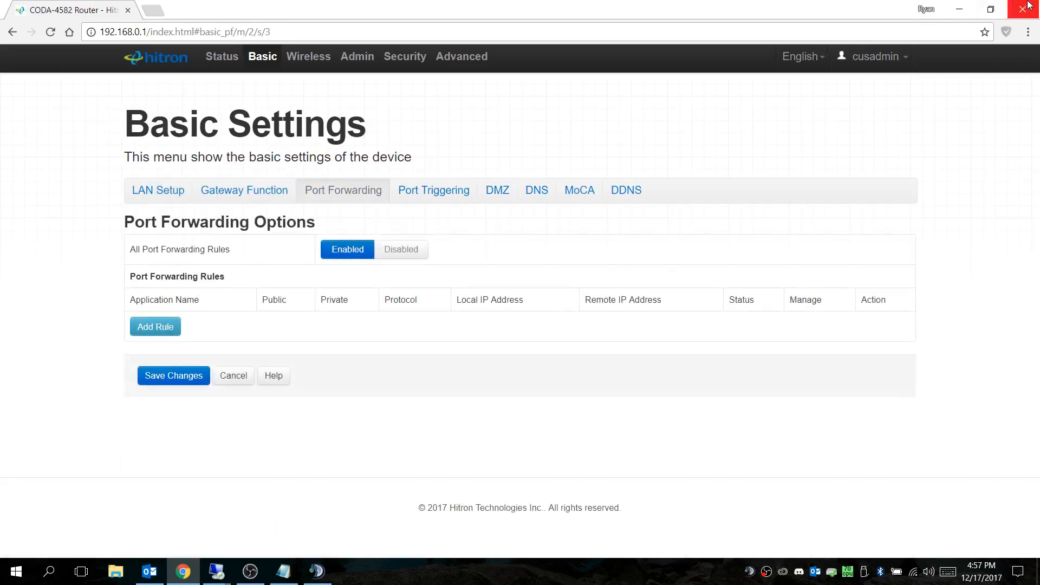
Step: Restore and narrow the Chrome window and move Notepad so the port list stays readable beside the router page
left_click(990, 9)
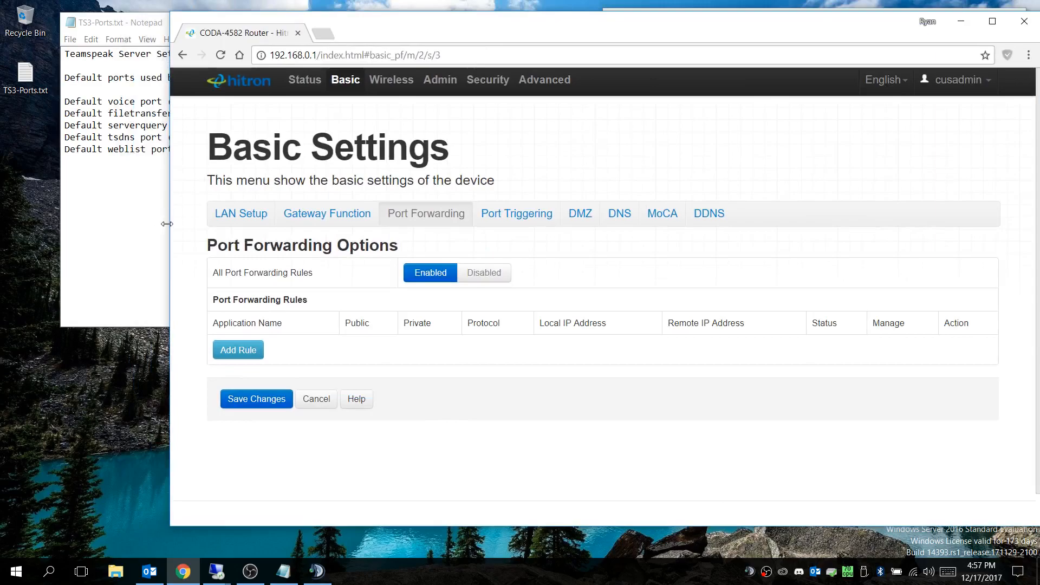
left_click_drag(169, 224, 331, 224)
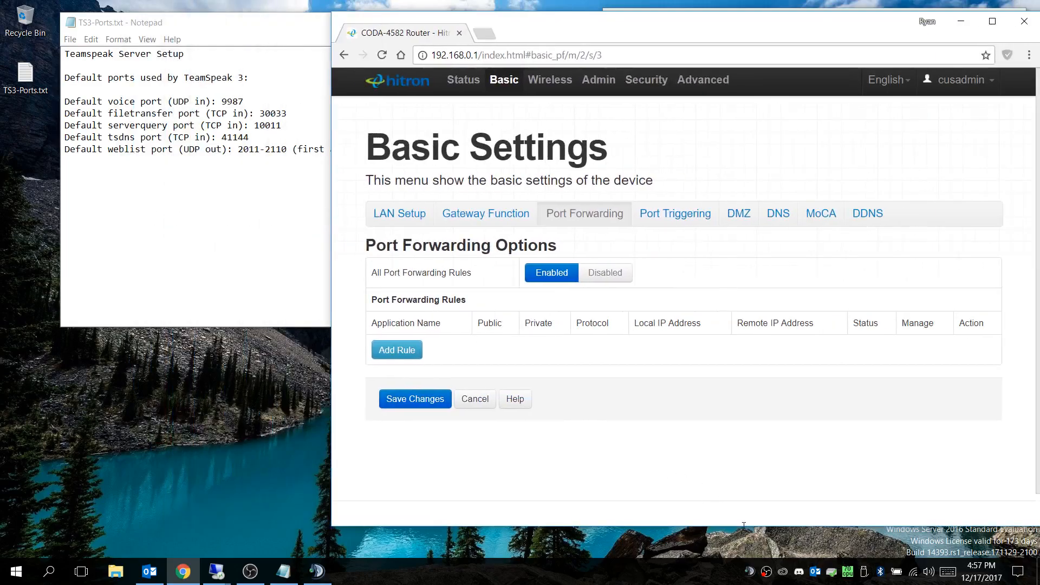
left_click_drag(744, 525, 743, 530)
mouse_move(647, 32)
left_mouse_down()
mouse_move(627, 23)
mouse_move(644, 31)
left_mouse_up()
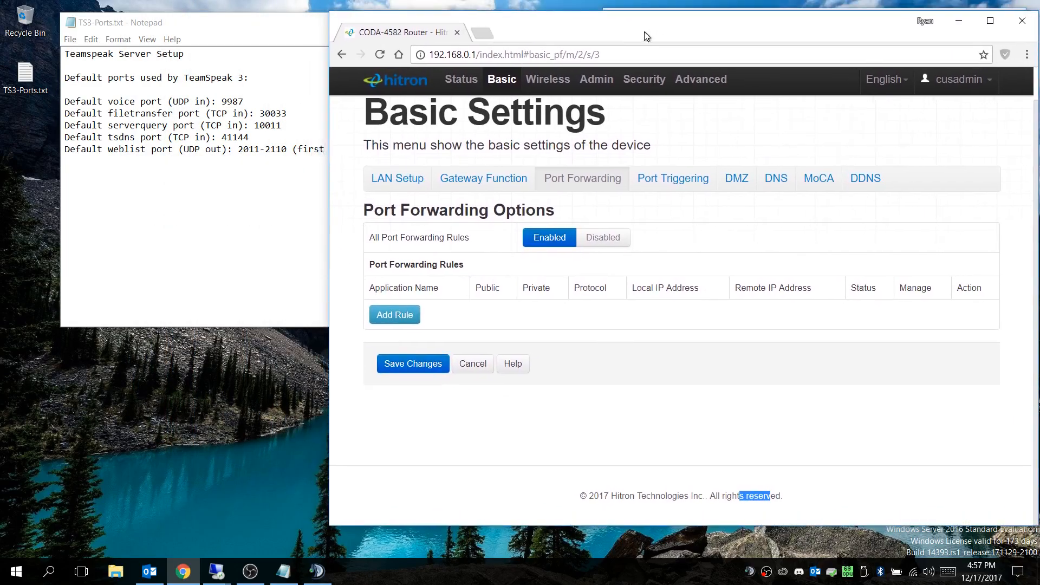
left_click_drag(215, 22, 178, 23)
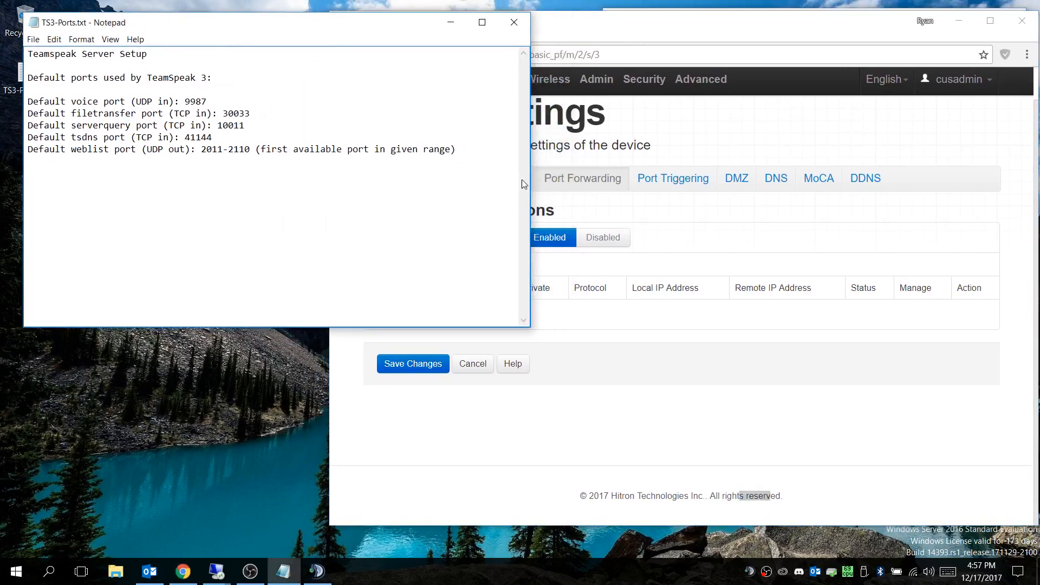
left_click(660, 23)
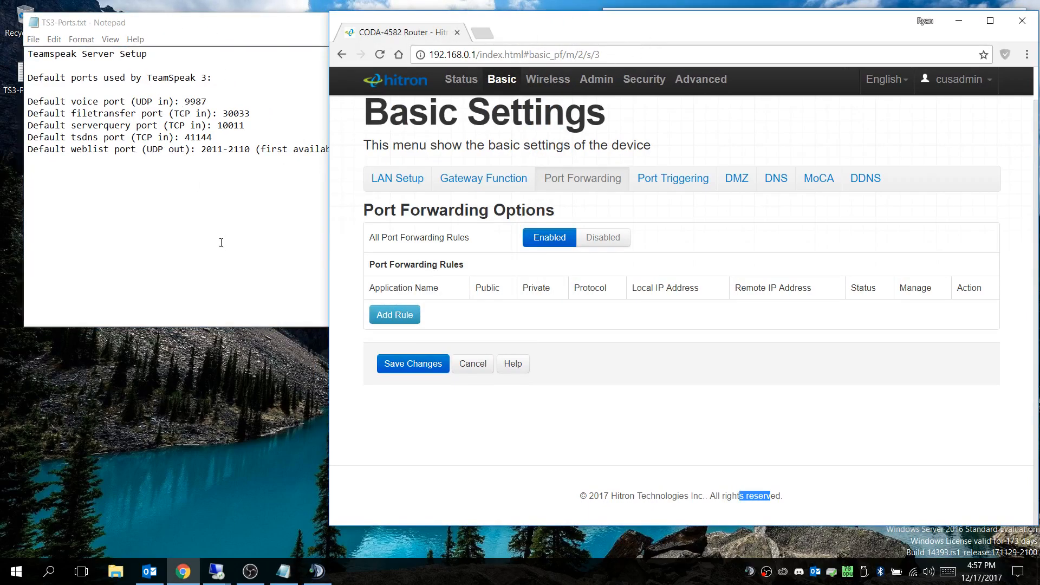
Step: Look up the TS1 server's Ethernet IP address under Local Server in Server Manager, and return to the host's router page
left_click(225, 567)
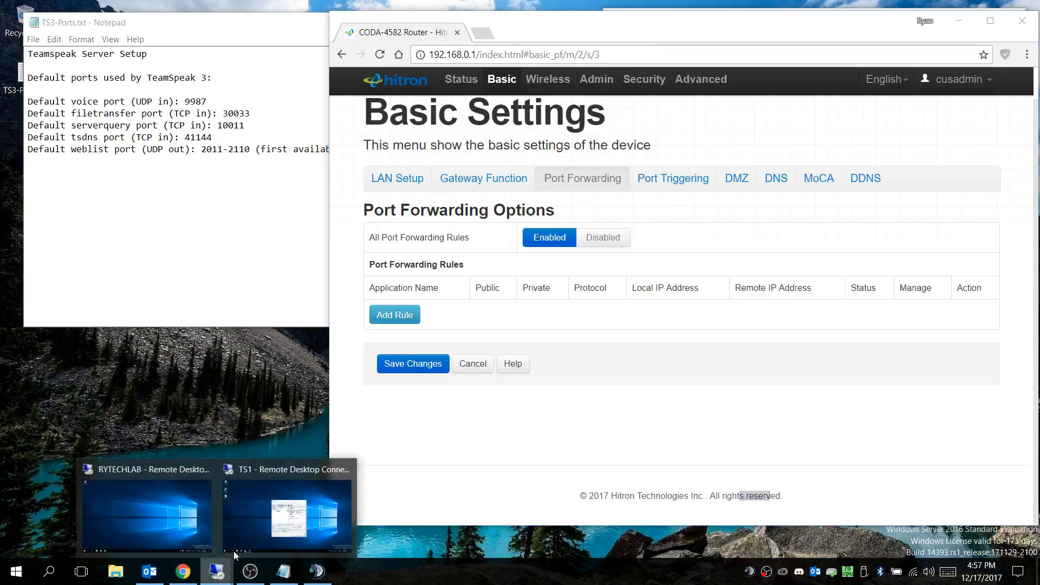
left_click(287, 503)
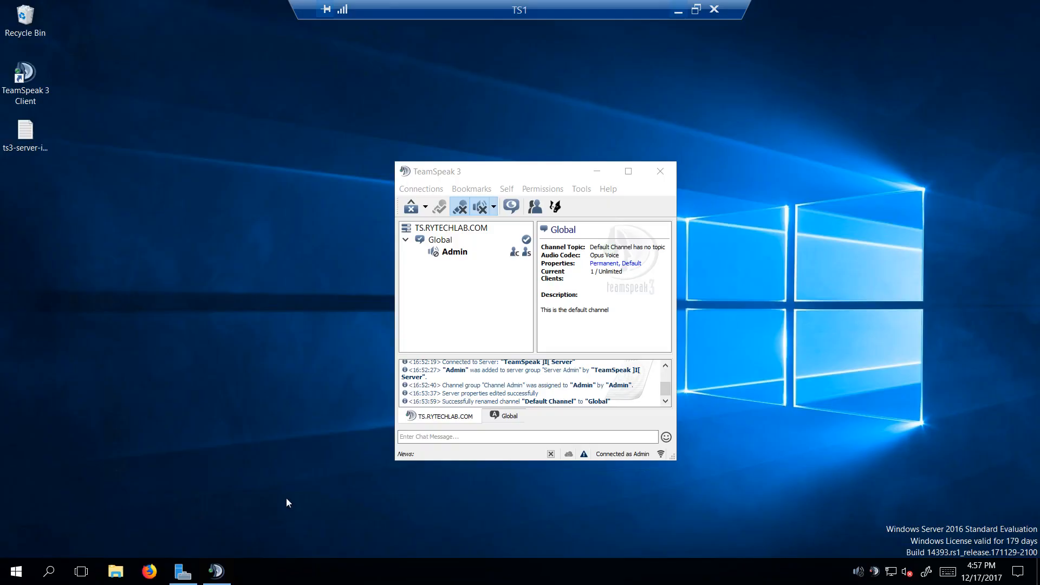
left_click(187, 577)
left_click(70, 103)
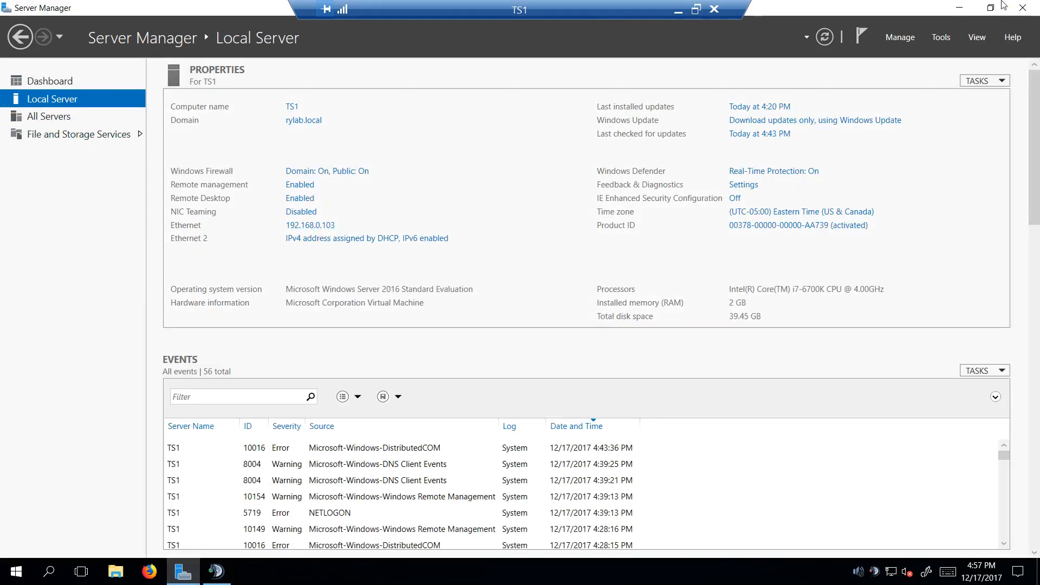
left_click(678, 11)
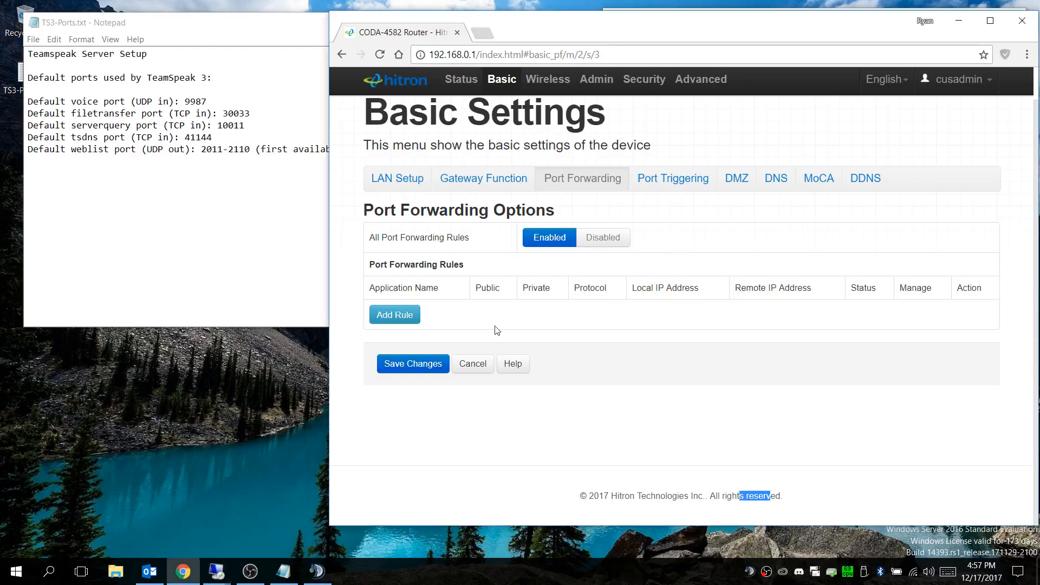
Step: Start a new port forwarding rule with the application name ts3-voice, keeping the UDP protocol
left_click(395, 317)
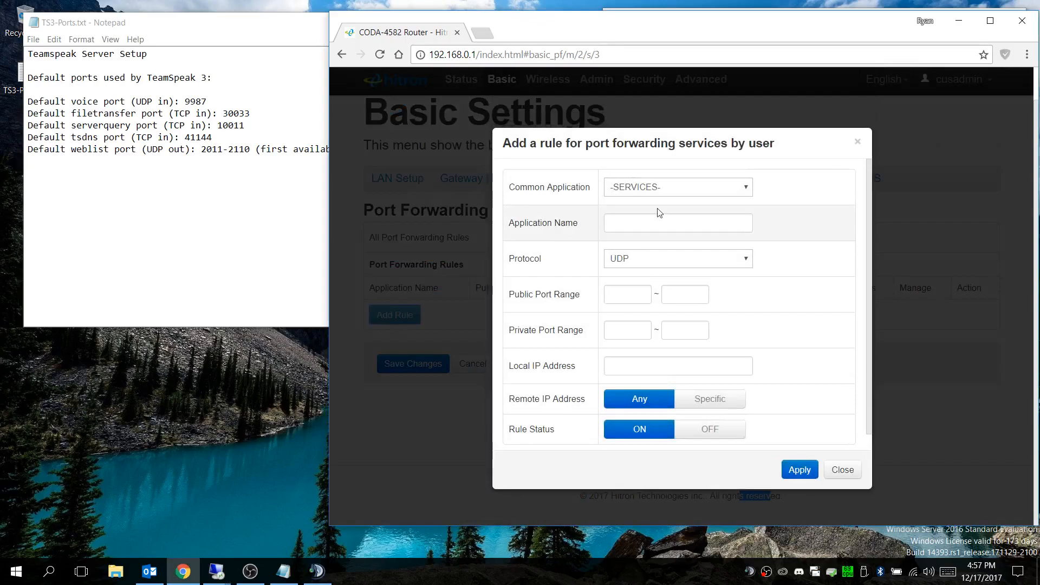
left_click(650, 226)
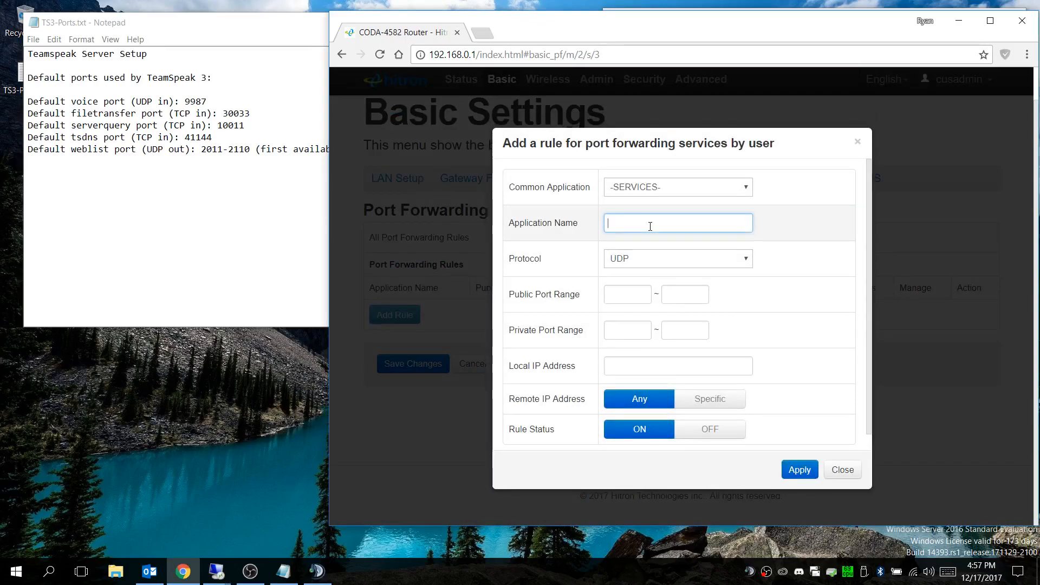
type("ts3-voi")
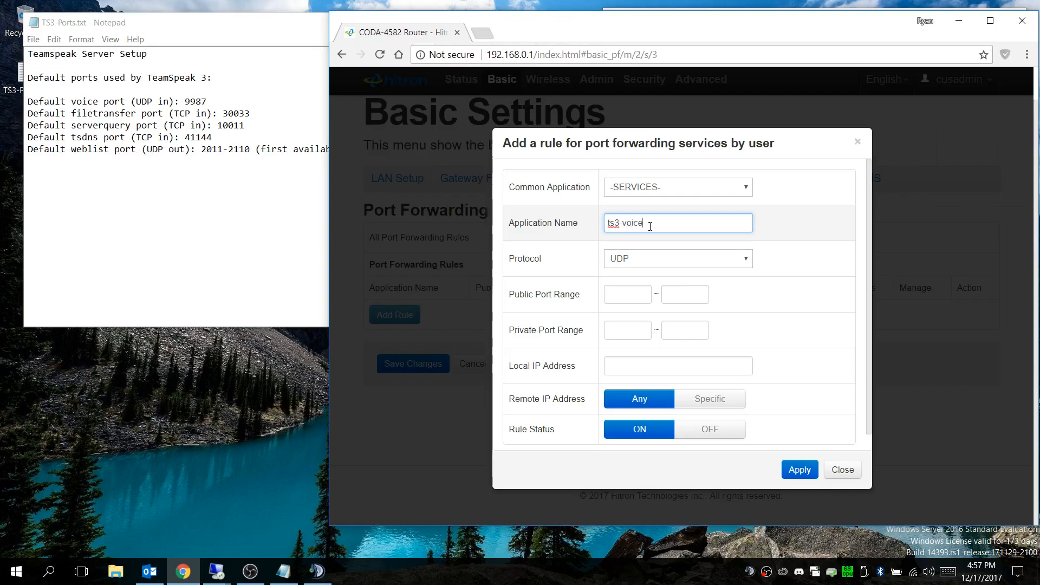
type("ce")
Step: Set both the public and private port ranges of the ts3-voice rule to 9987 through 9987
left_click(632, 295)
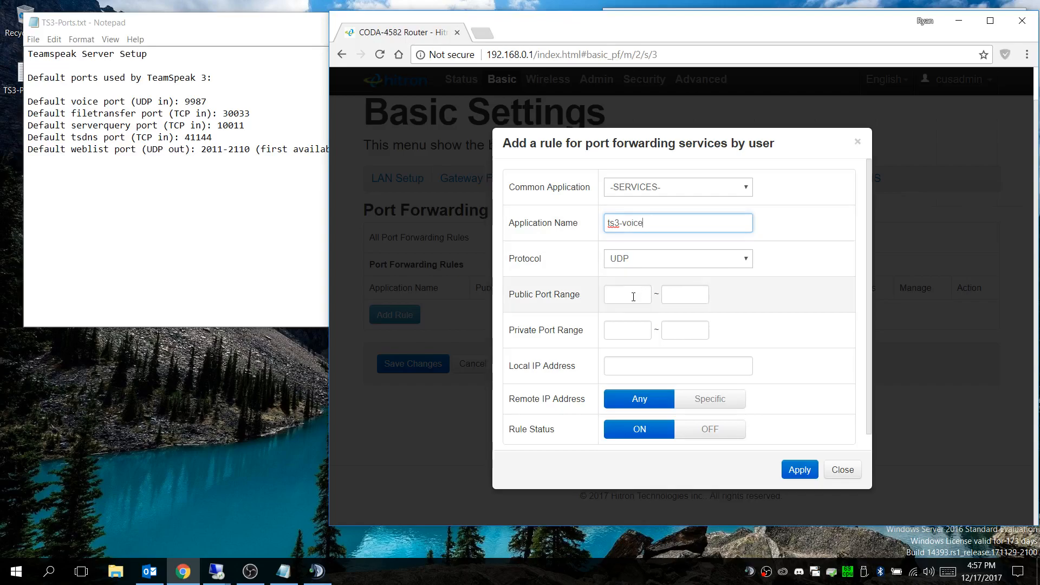
type("9987")
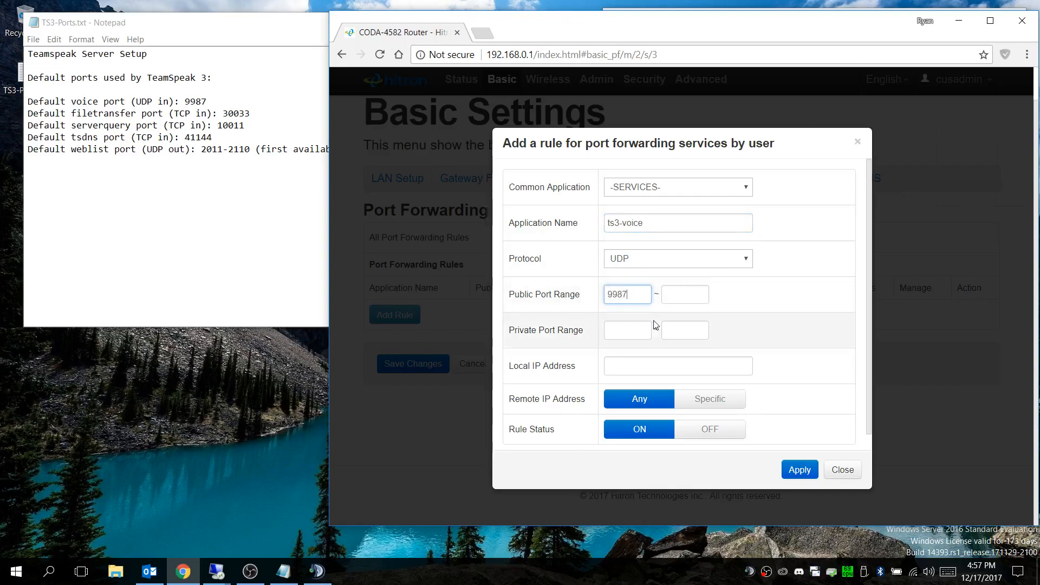
left_click(673, 299)
type("9987")
key("Tab")
key("Tab")
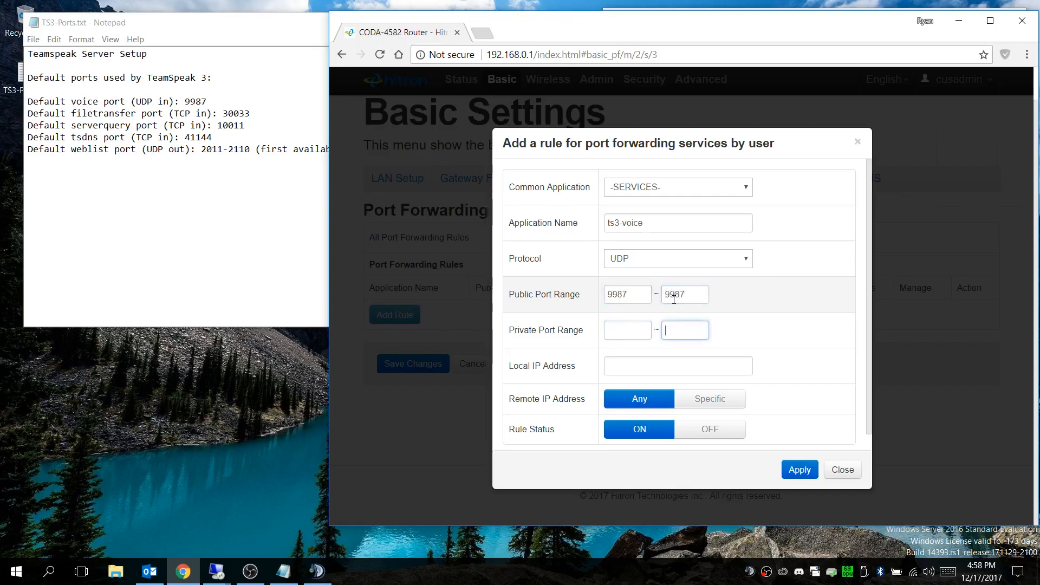
left_click(627, 331)
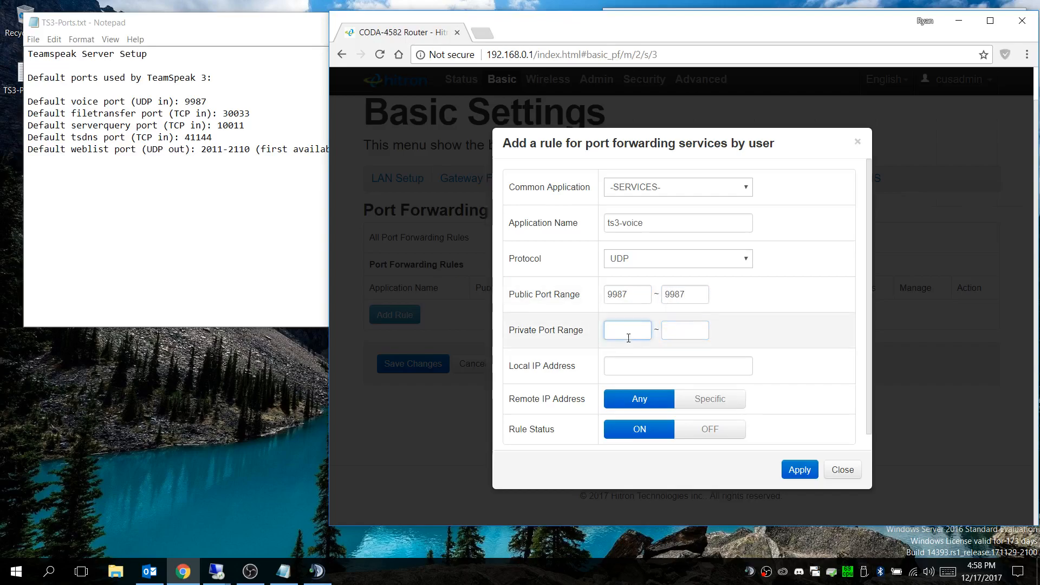
type("9987")
key("Tab")
key("Tab")
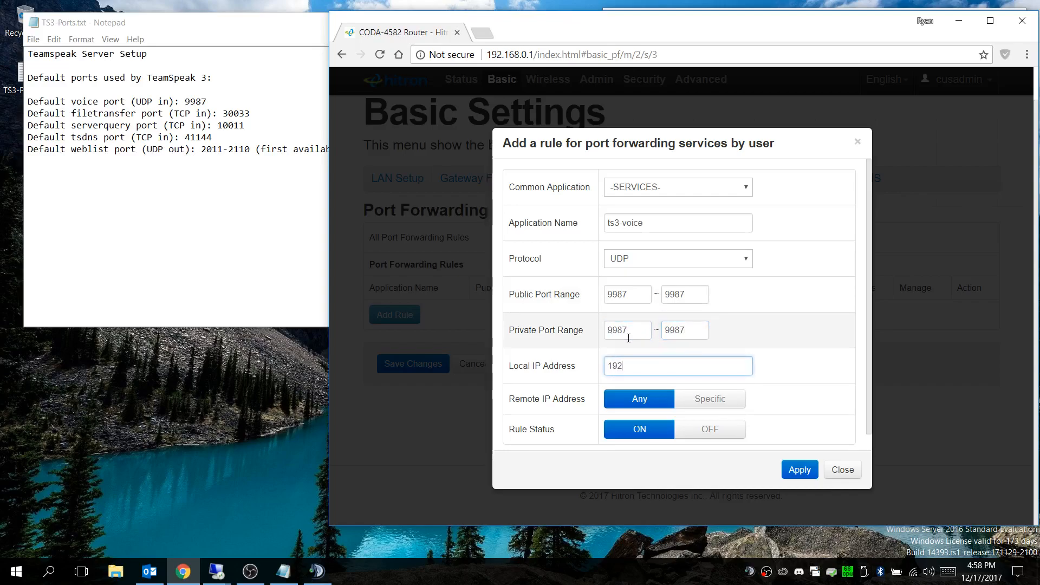
Step: Set the ts3-voice rule's local IP address to 192.168.0.103 and apply the rule
type("192.168.0.103")
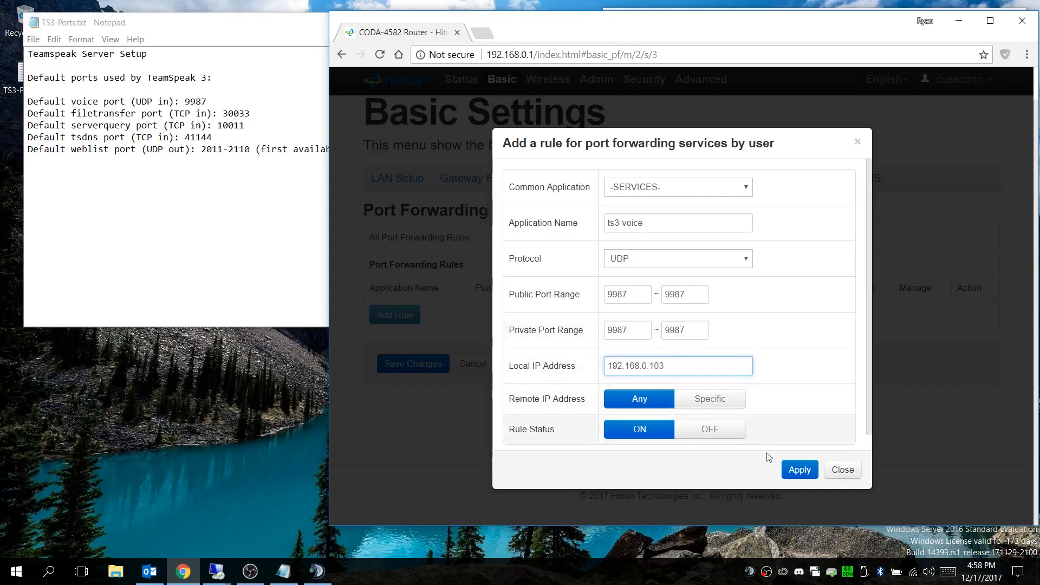
left_click(795, 471)
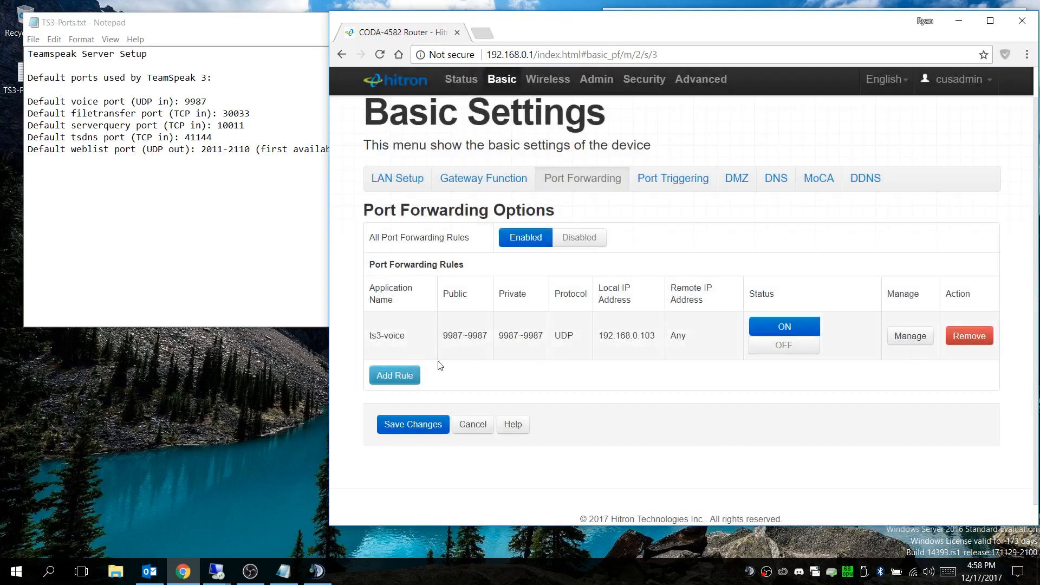
Step: Start another port forwarding rule with the application name ts3-file and the TCP protocol
left_click(399, 383)
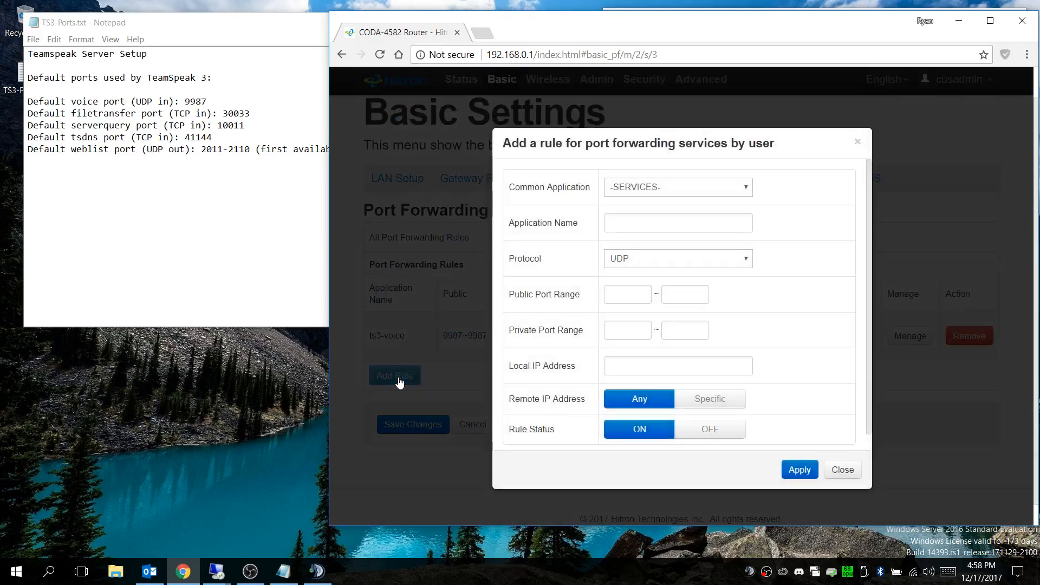
left_click(629, 223)
type("ts3-file")
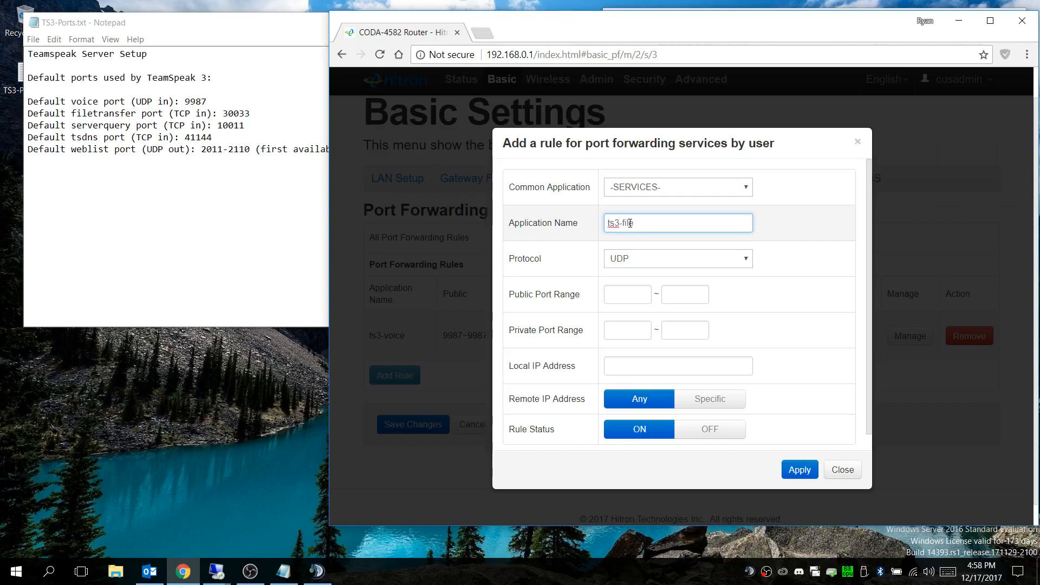
left_click(635, 259)
left_click(631, 298)
Step: Set both the public and private port ranges of the ts3-file rule to 30033 through 30033
left_click(626, 302)
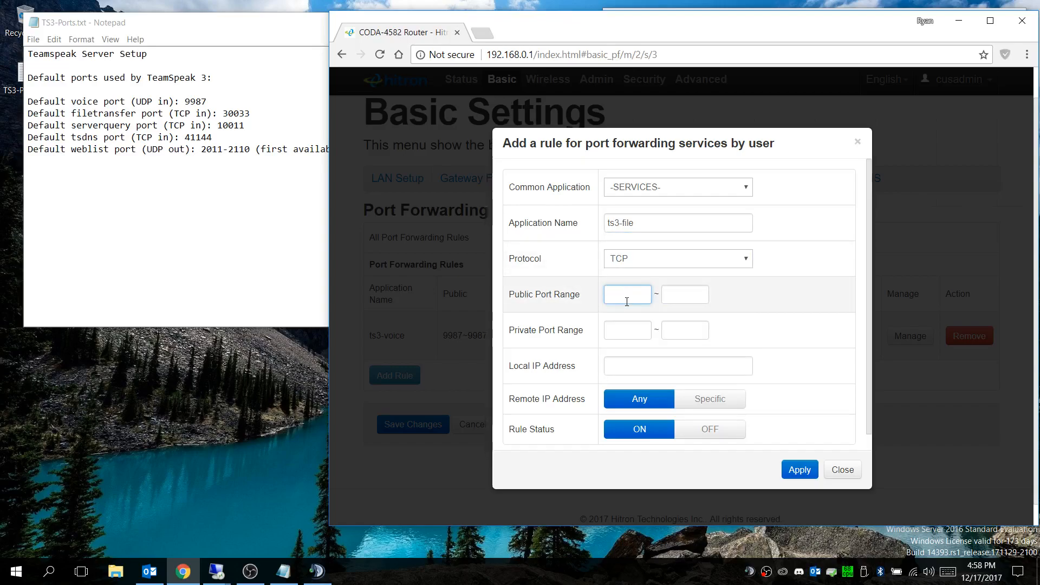
type("30033")
key("Tab")
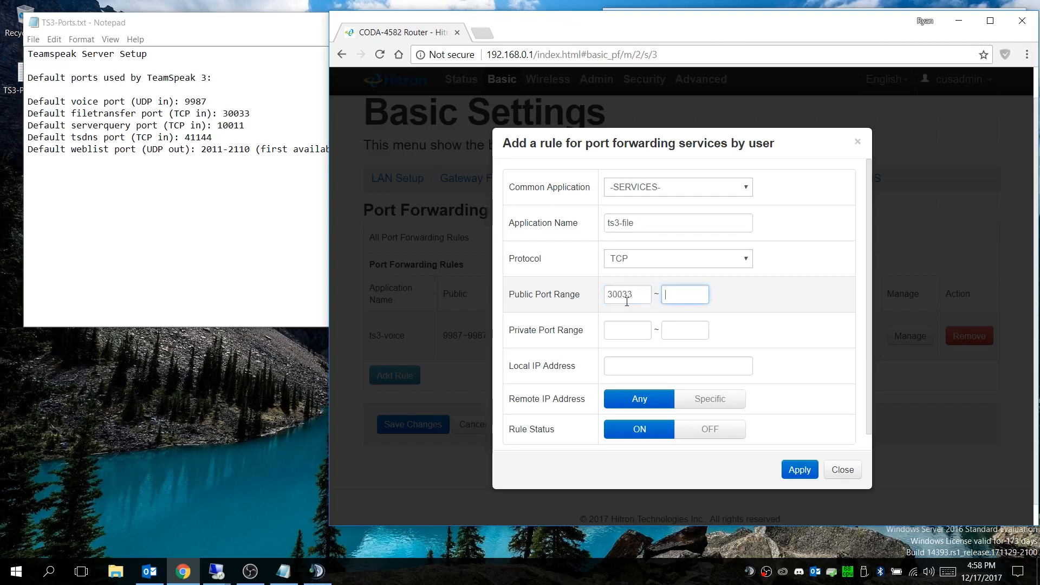
key("Tab")
type("300")
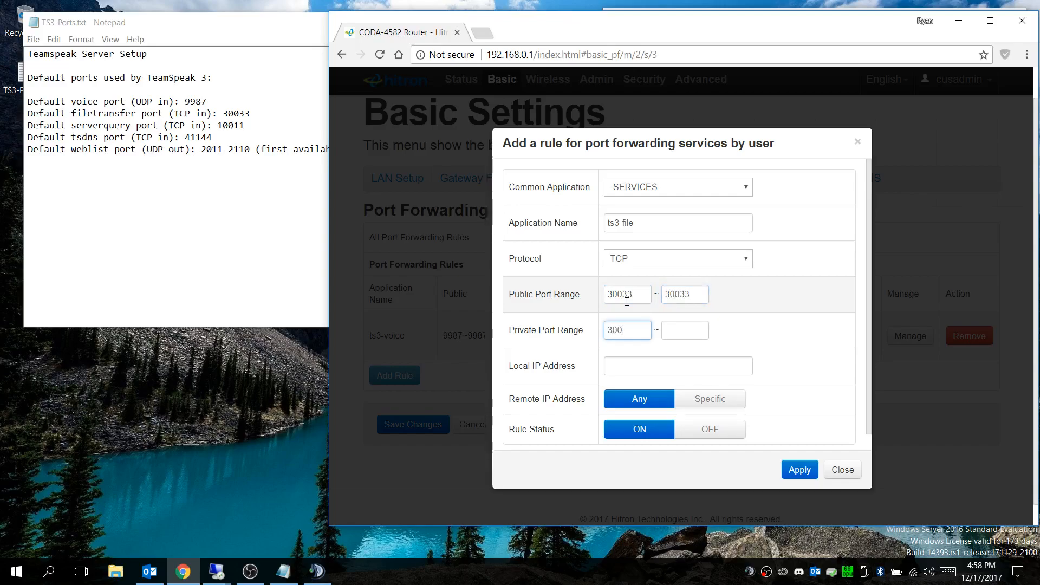
key("Tab")
type("30")
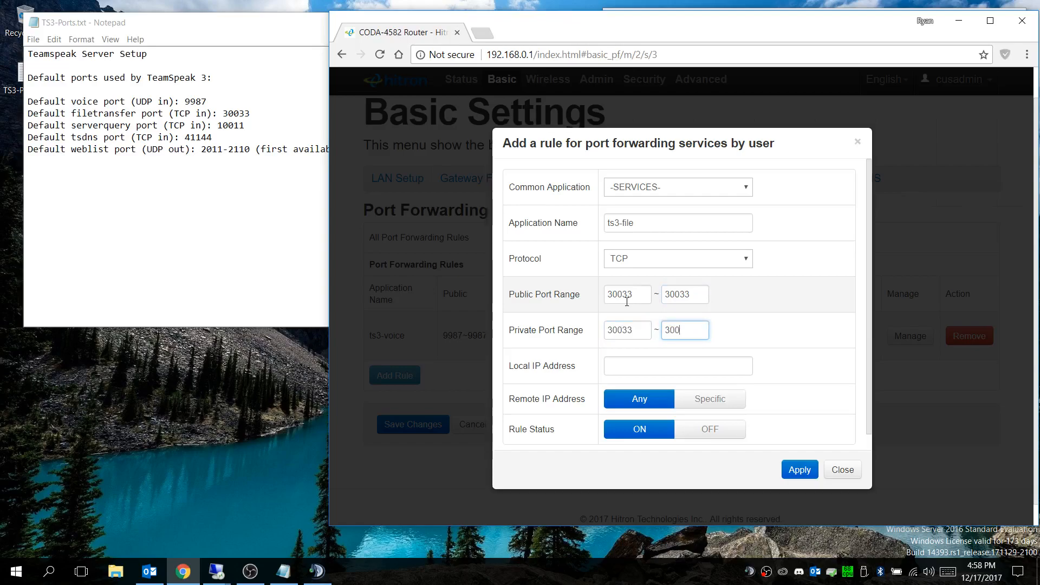
type("033")
Step: Set the ts3-file rule's local IP address to 192.168.0.103 and apply the rule
left_click(633, 367)
type("192")
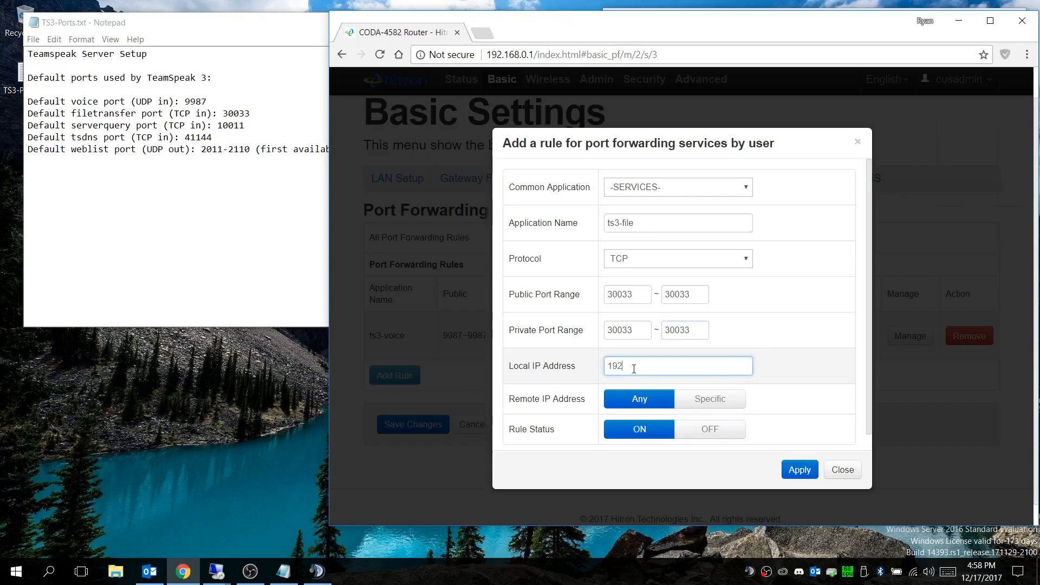
type(".168.0.103")
left_click(797, 470)
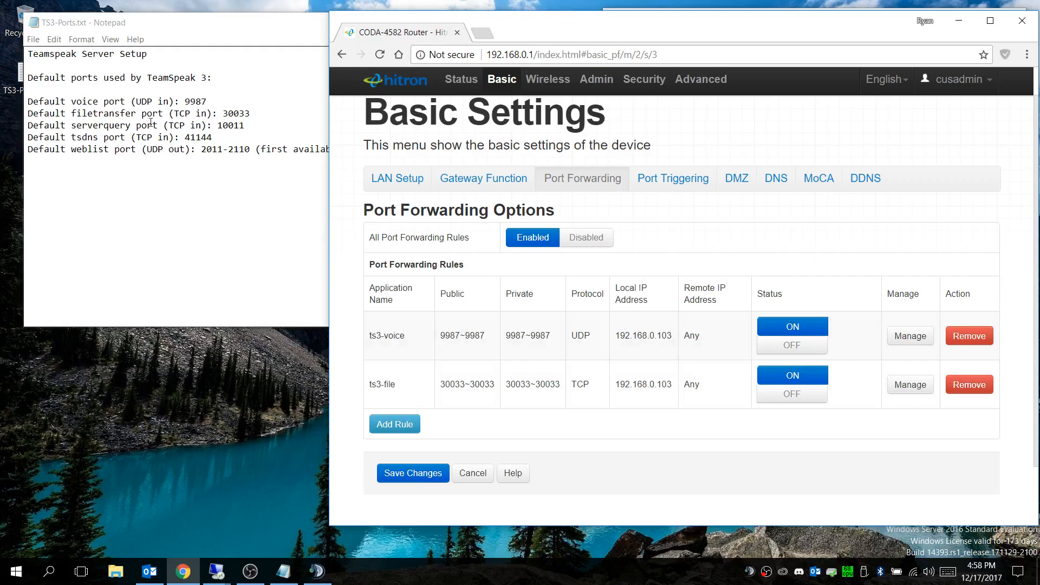
Step: Start another port forwarding rule with the application name ts3-query and the TCP protocol
left_click(397, 430)
left_click(639, 230)
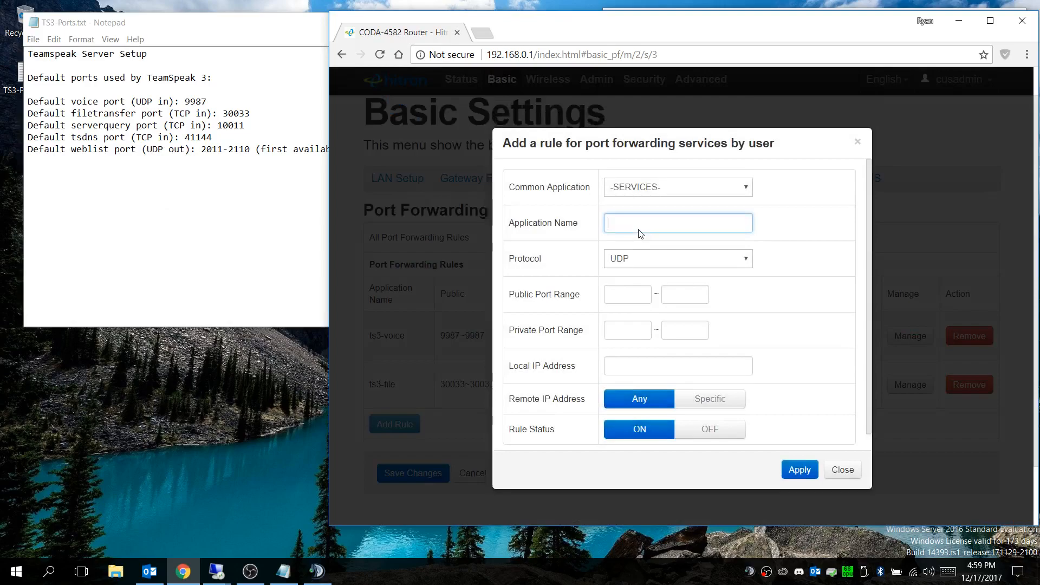
type("ts3-query")
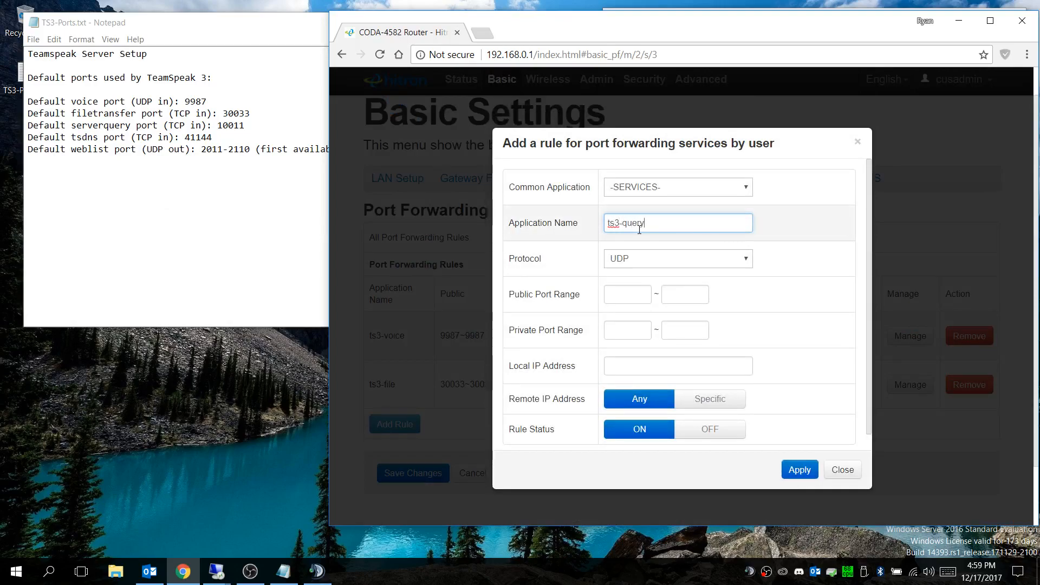
left_click(633, 265)
left_click(628, 302)
Step: Set both the public and private port ranges of the ts3-query rule to 10011 through 10011
left_click(628, 298)
type("10011")
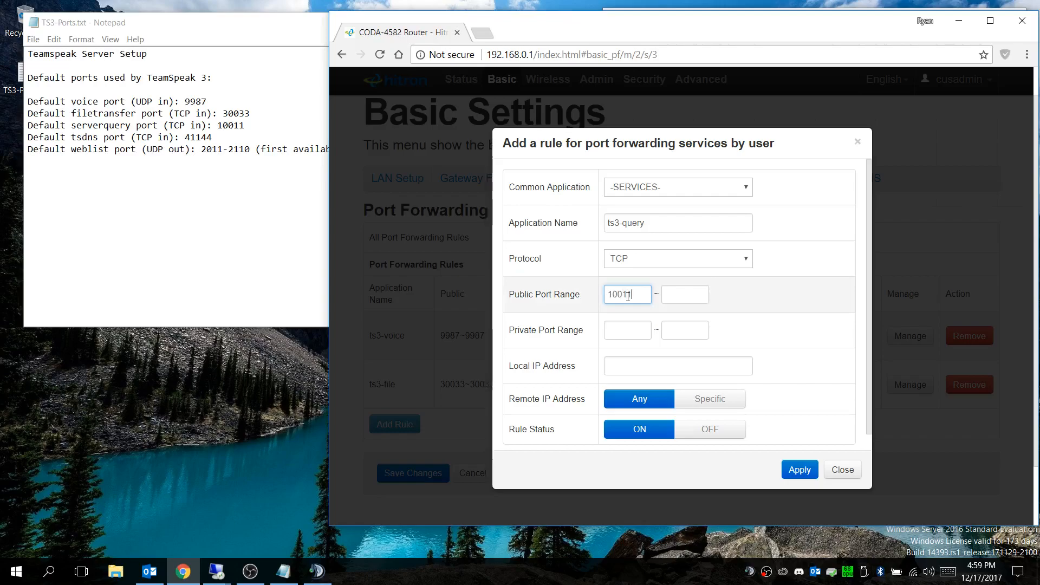
key("Tab")
type("10011")
key("Tab")
type("10011")
key("Tab")
type("10011")
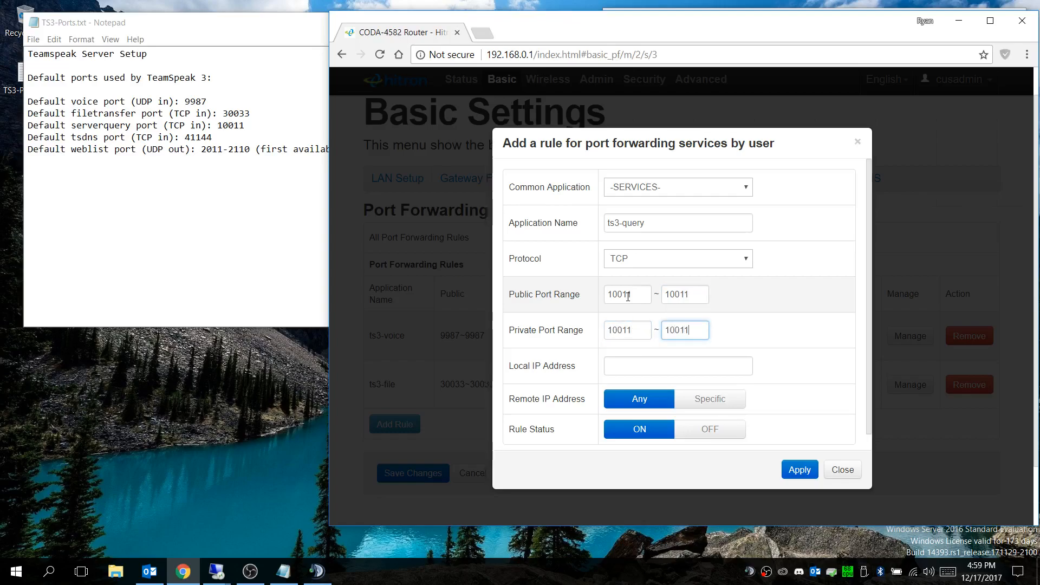
Step: Set the ts3-query rule's local IP address to 192.168.0.103 and apply the rule
left_click(641, 365)
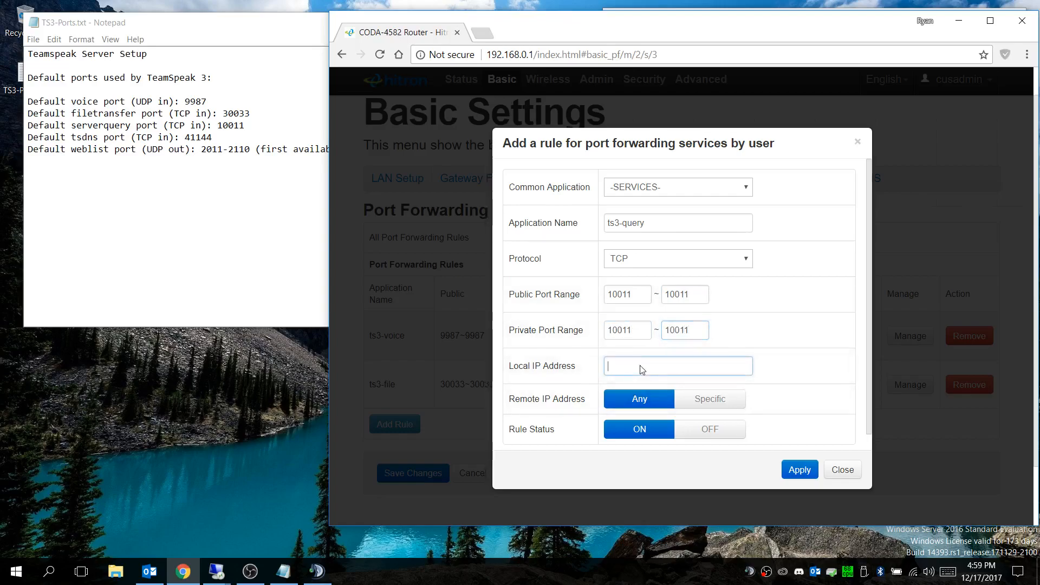
type("192.168.0.103")
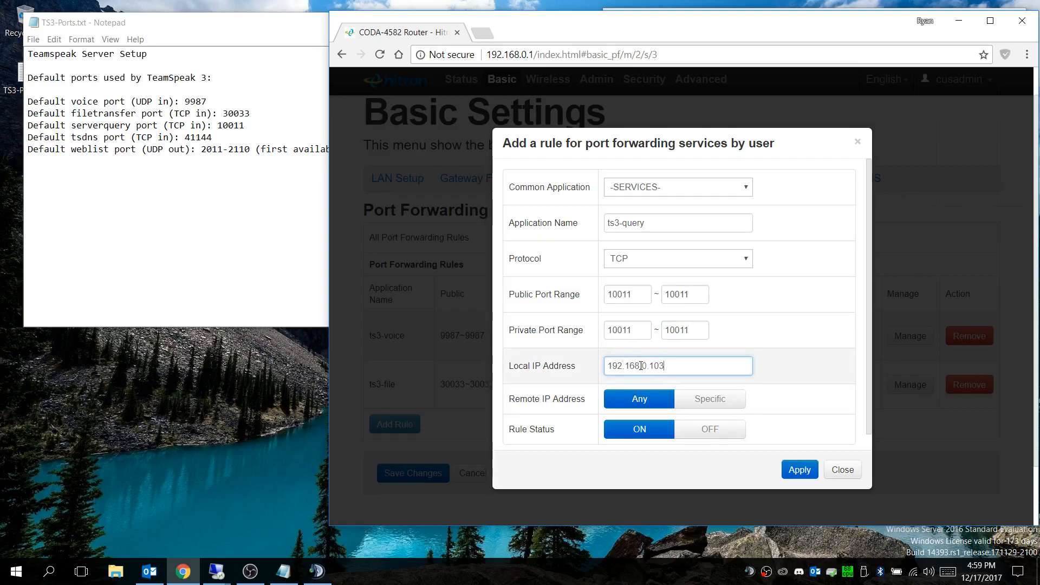
left_click(800, 469)
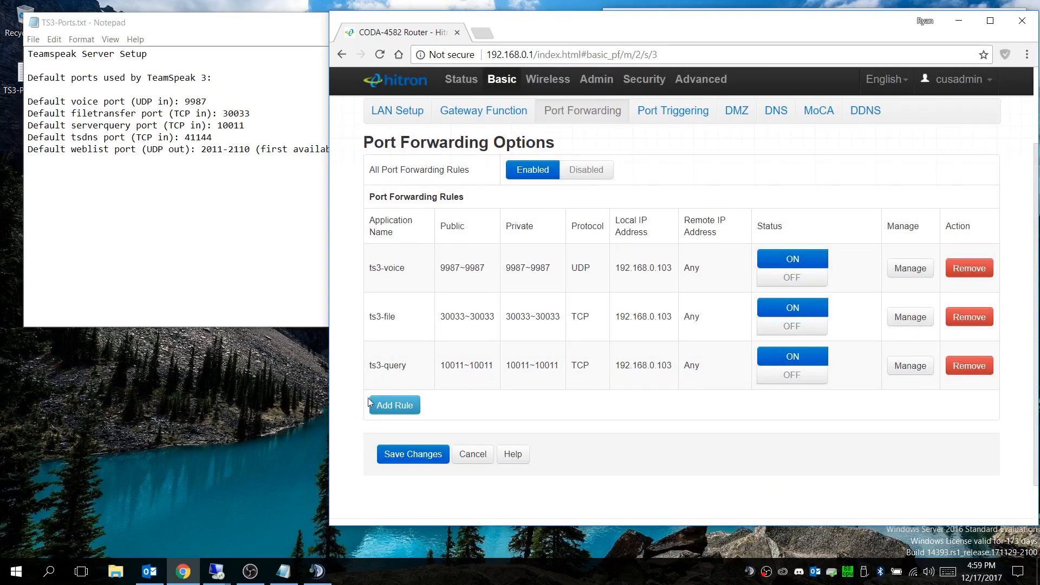
Step: Start another port forwarding rule with the application name ts3-dns and the TCP protocol
left_click(410, 406)
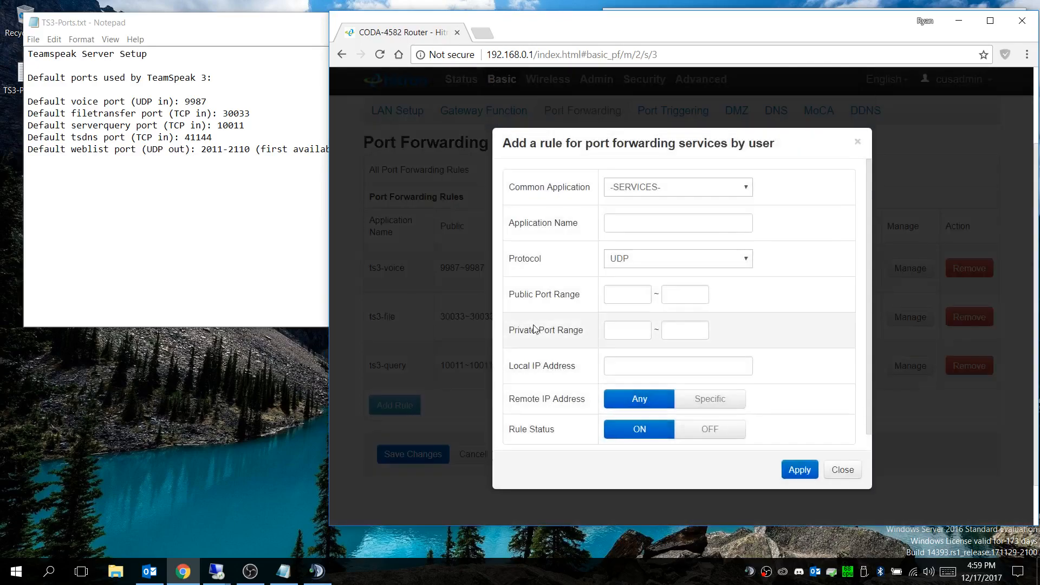
left_click(642, 226)
type("ts3-dns")
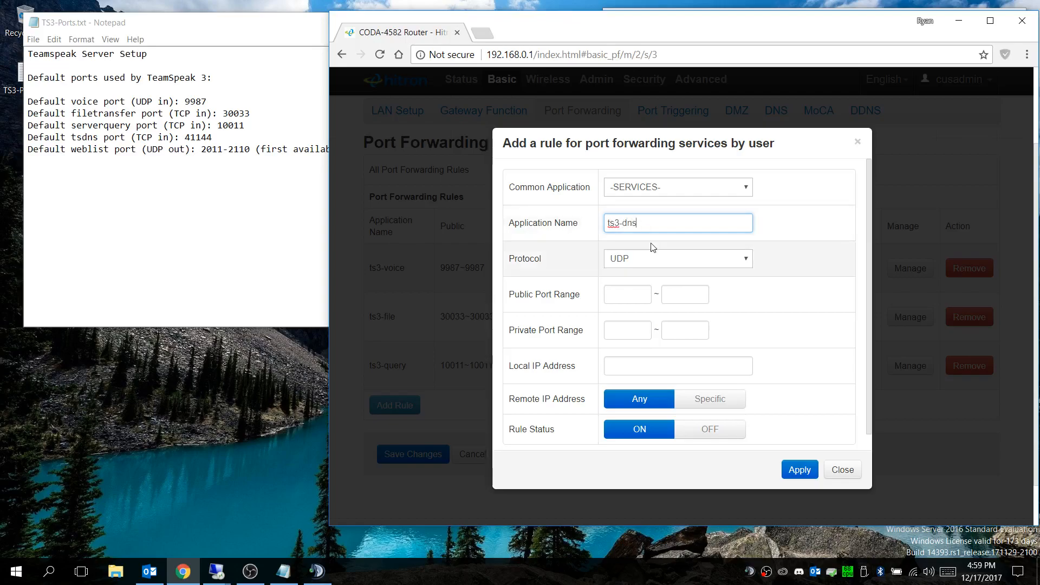
left_click(653, 261)
left_click(634, 300)
Step: Set both the public and private port ranges of the ts3-dns rule to 41144 through 41144
left_click(628, 296)
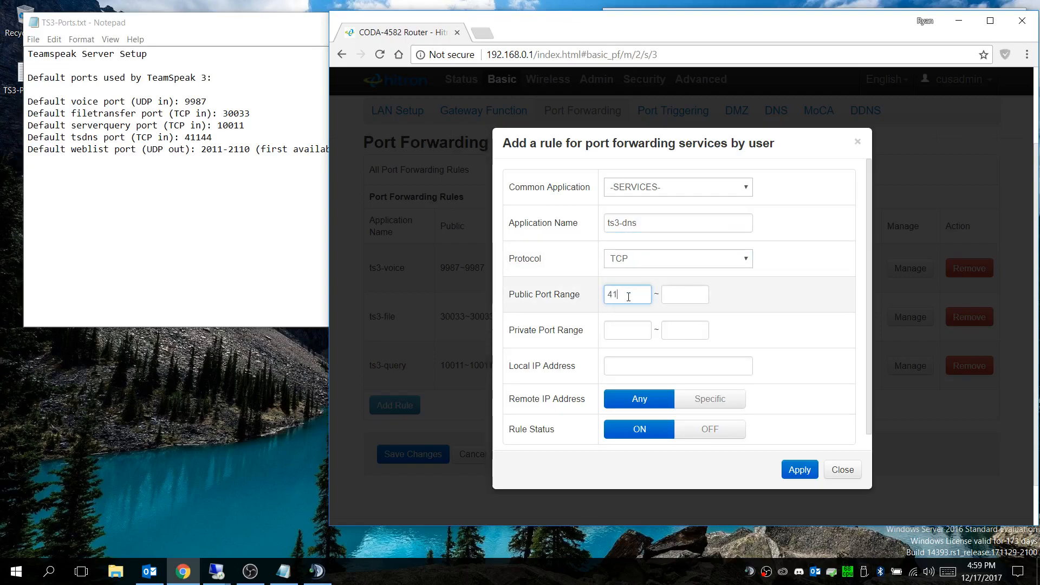
type("4")
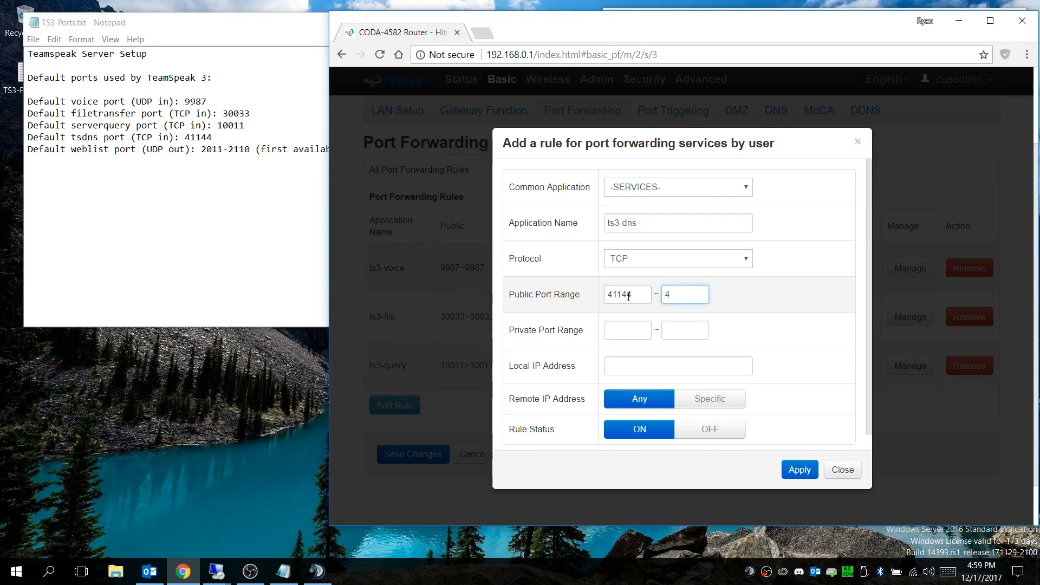
type("11441144")
key("Tab")
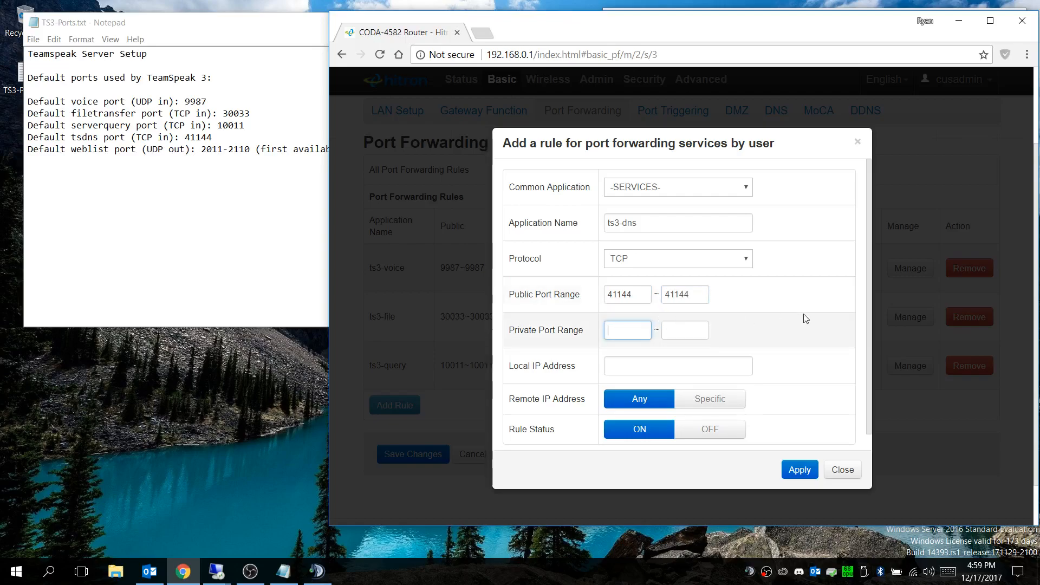
type("41144")
key("Tab")
type("4")
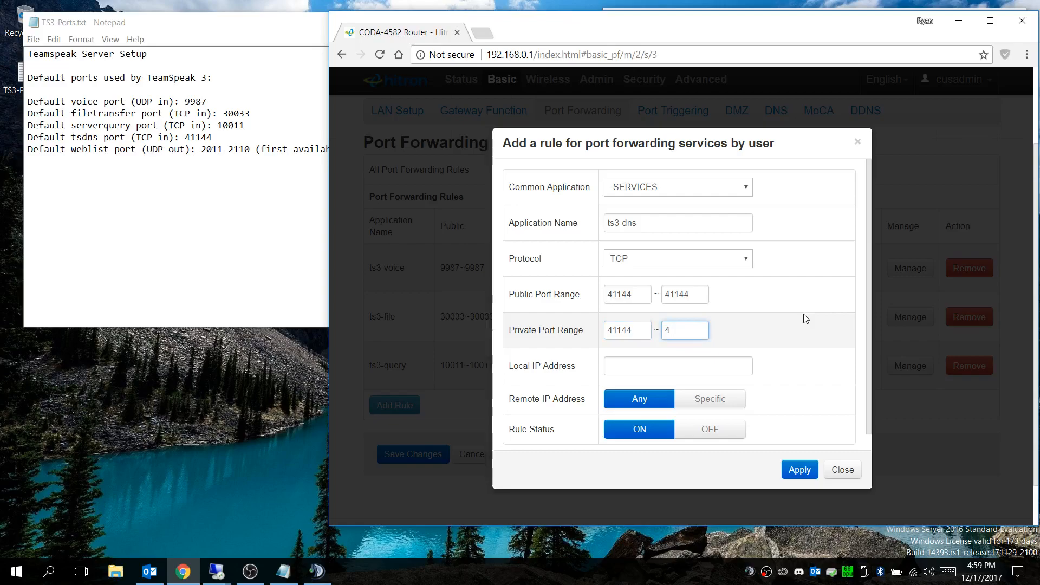
type("1144")
Step: Set the ts3-dns rule's local IP address to 192.168.0.103 and apply the rule
key("Tab")
type("192.168")
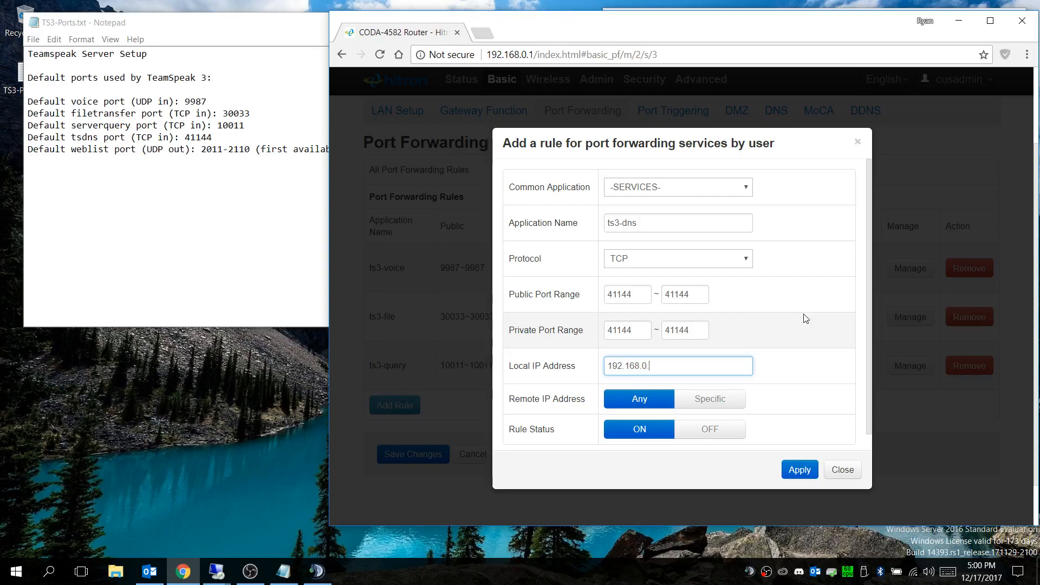
type(".0.103")
left_click(798, 469)
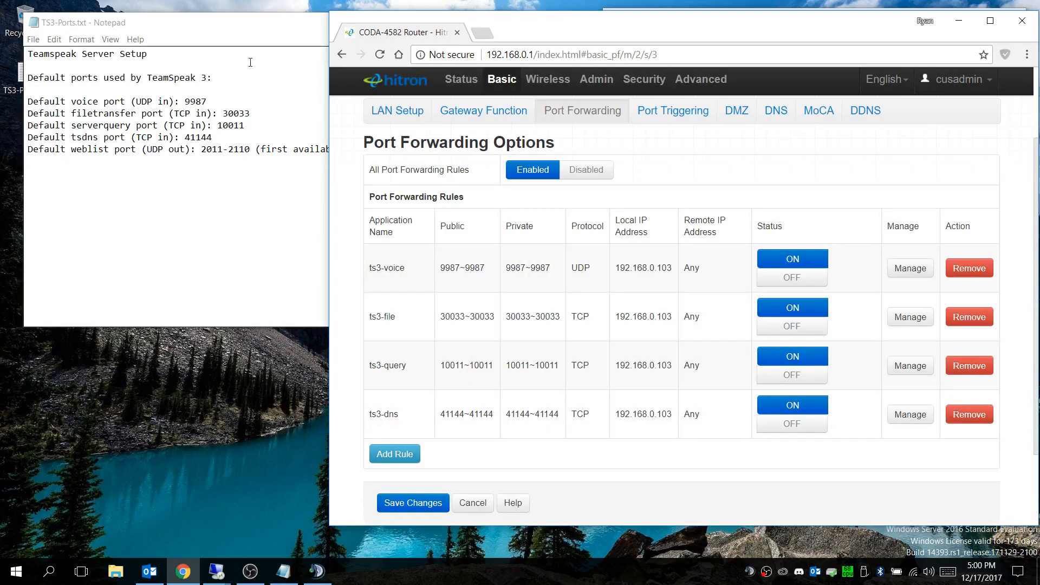
Step: Save the port forwarding changes on the router and maximize the browser window
left_click(405, 509)
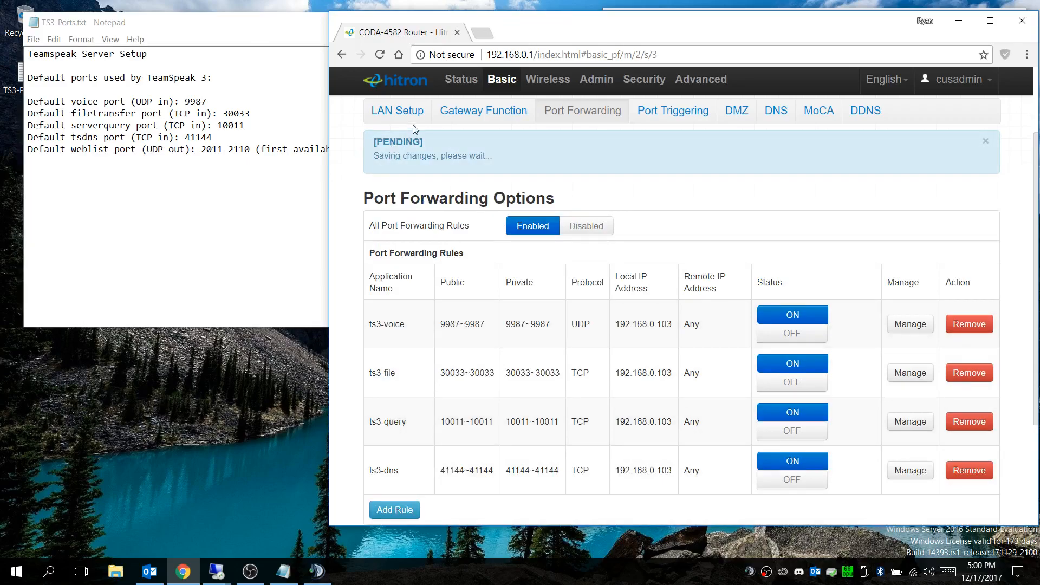
left_click(989, 20)
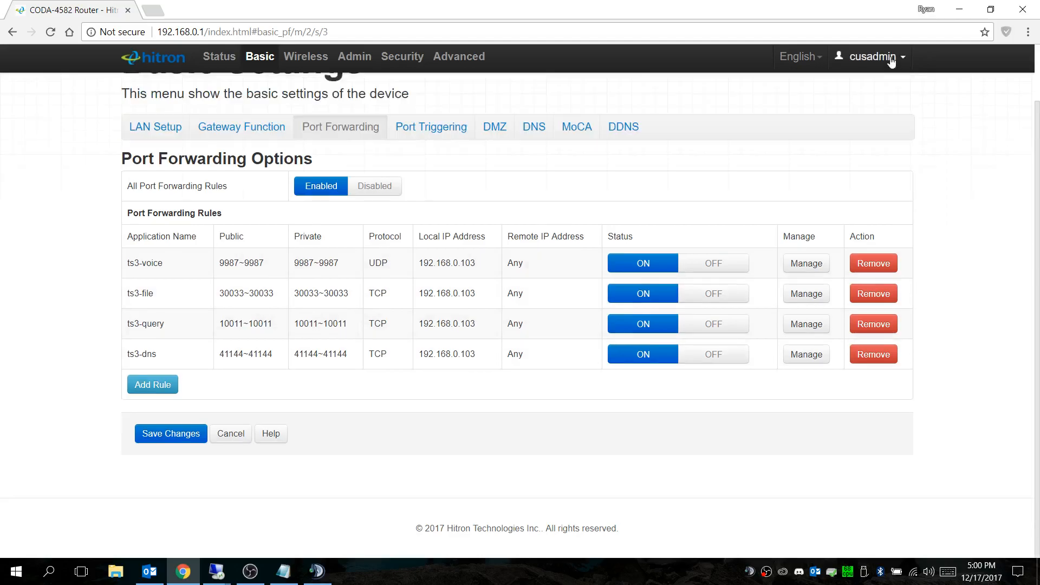
Step: Log out of the router's administration page, and close the browser and the TS3-Ports.txt file
left_click(890, 57)
left_click(826, 82)
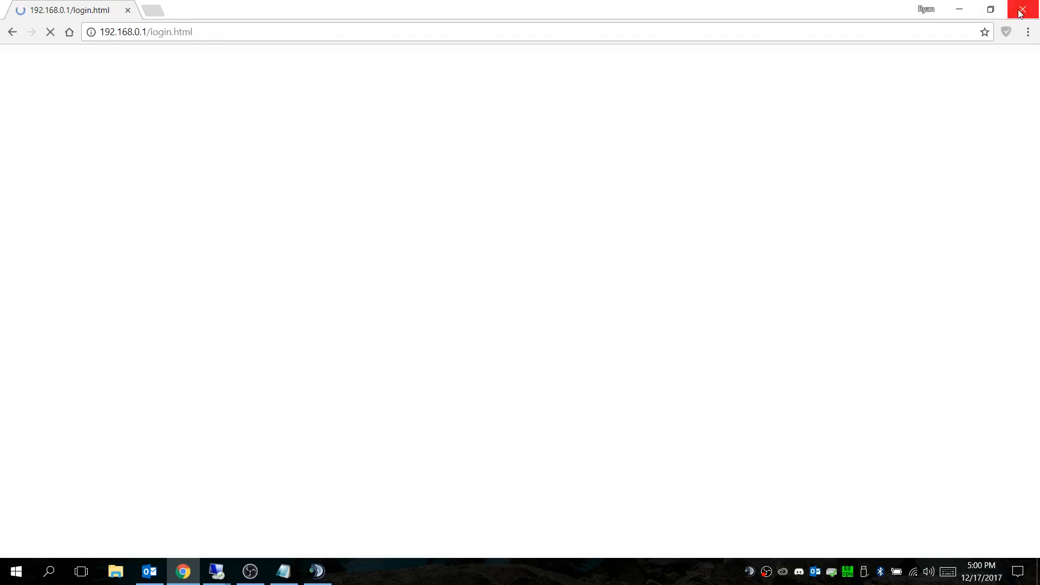
left_click(1020, 13)
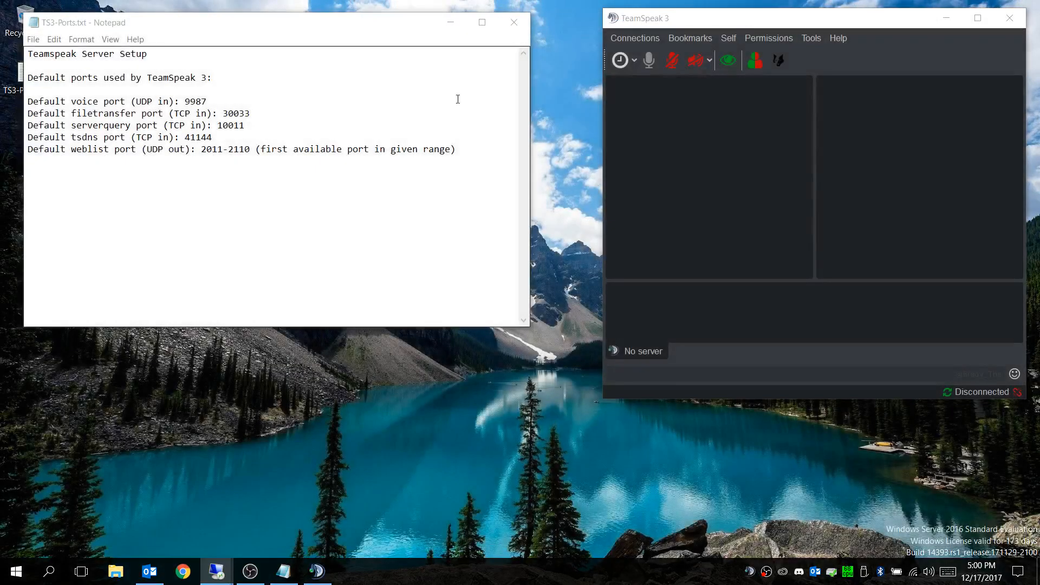
left_click(513, 24)
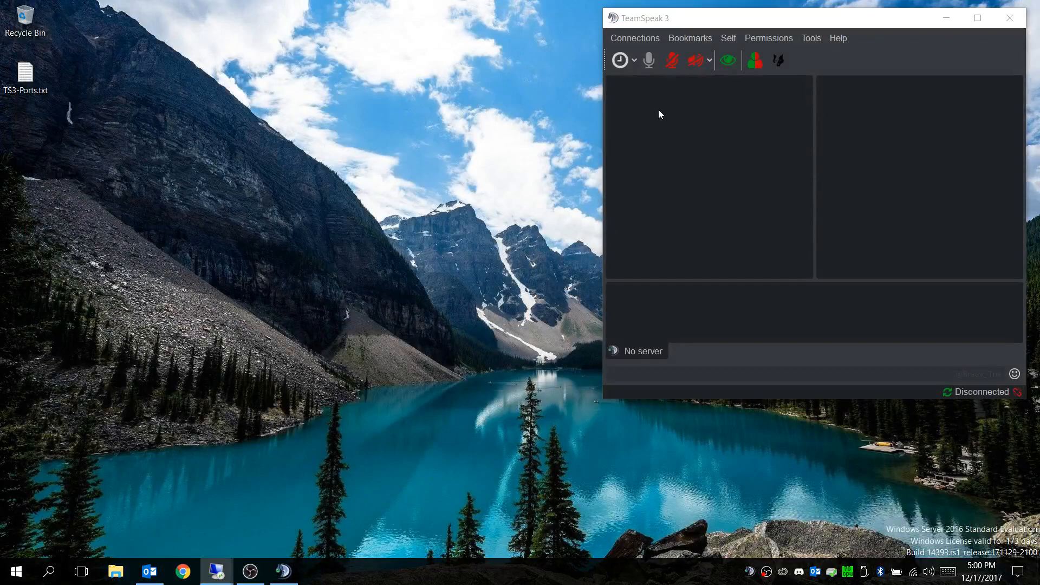
Step: Start a new server connection in the TeamSpeak 3 client with 192.168.0.103 as the server address
left_click(639, 38)
left_click(639, 51)
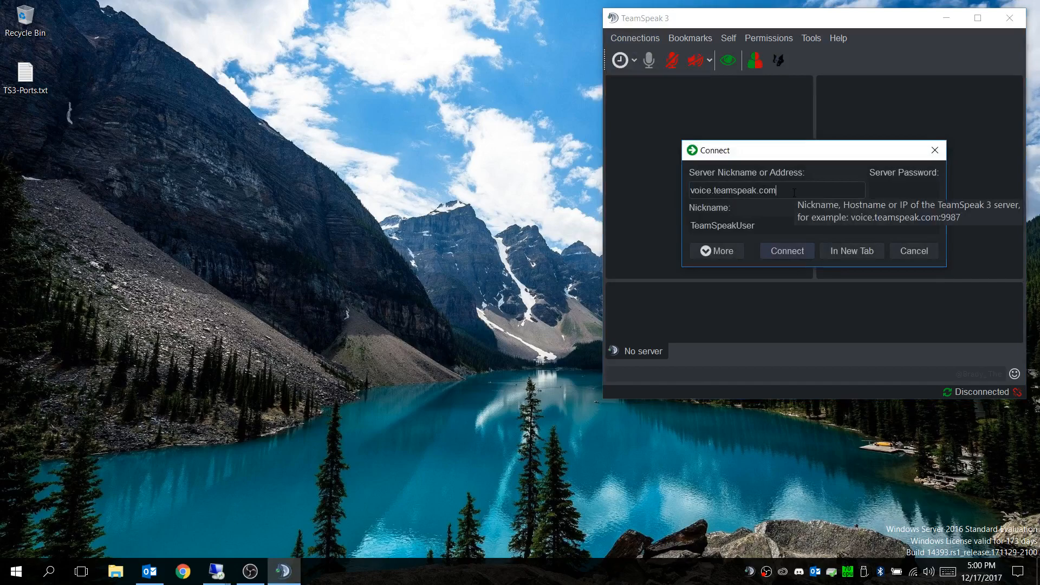
key("BackSpace")
key("BackSpace")
key("BackSpace")
key("BackSpace")
key("BackSpace")
key("BackSpace")
key("BackSpace")
key("BackSpace")
key("BackSpace")
key("BackSpace")
key("BackSpace")
key("BackSpace")
key("BackSpace")
key("BackSpace")
key("BackSpace")
key("BackSpace")
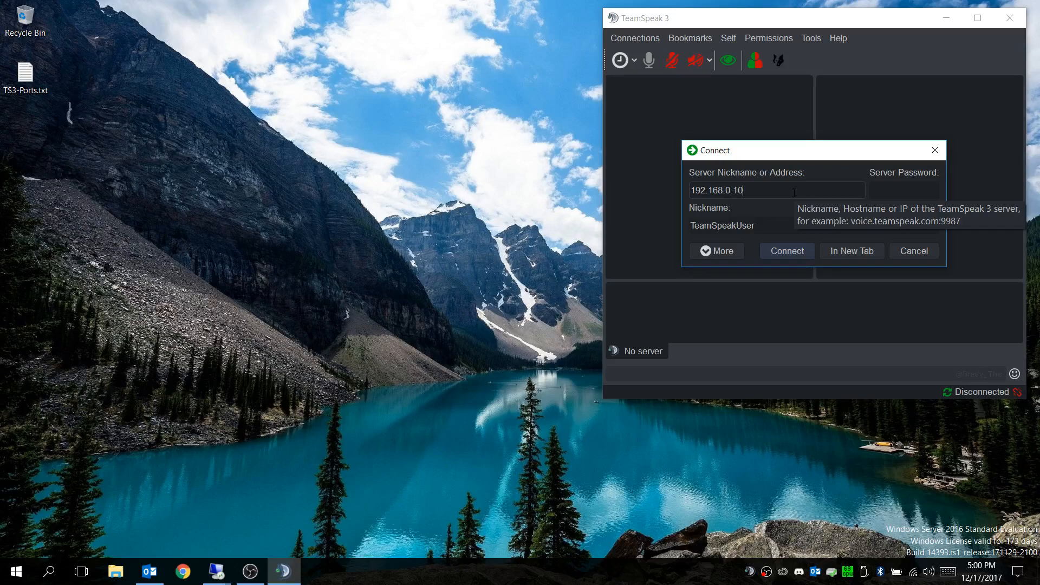
Step: Connect to the server under the user's own nickname and move the client window closer to the middle of the desktop
left_click(796, 225)
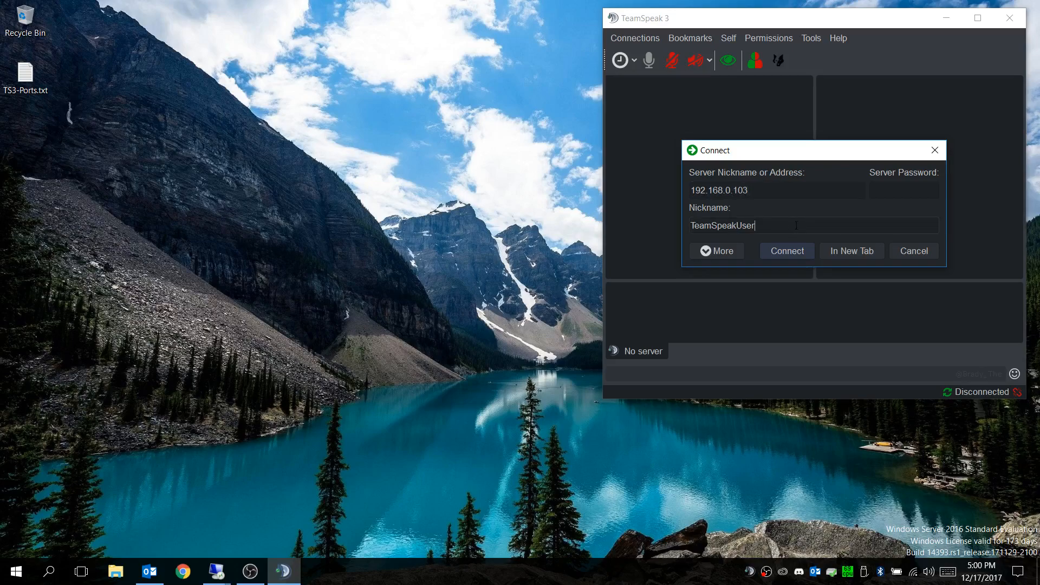
key("BackSpace")
key("BackSpace")
key("BackSpace")
key("BackSpace")
key("BackSpace")
key("BackSpace")
key("BackSpace")
key("BackSpace")
key("BackSpace")
key("BackSpace")
key("BackSpace")
key("BackSpace")
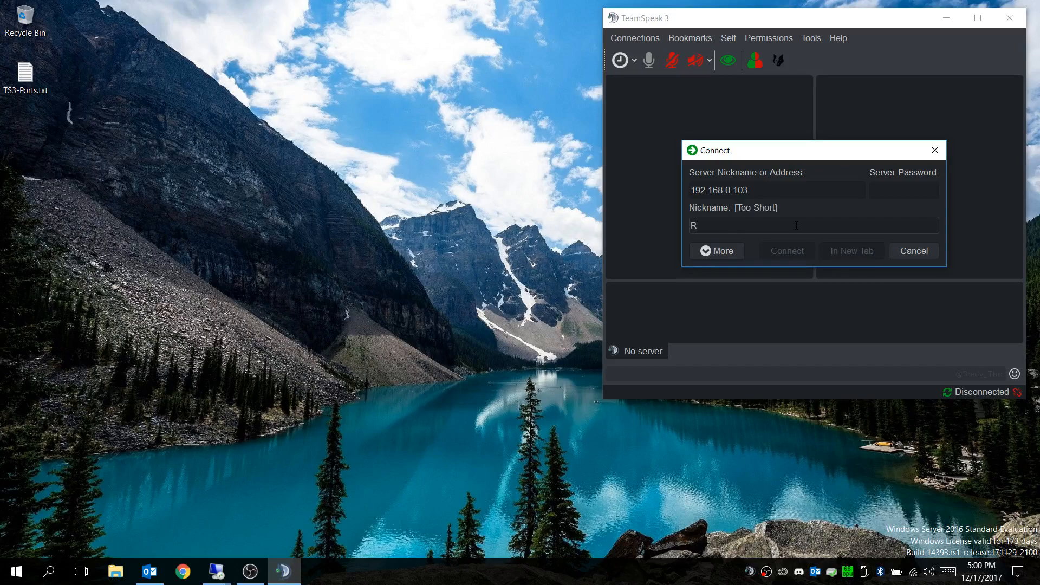
type("RyanD")
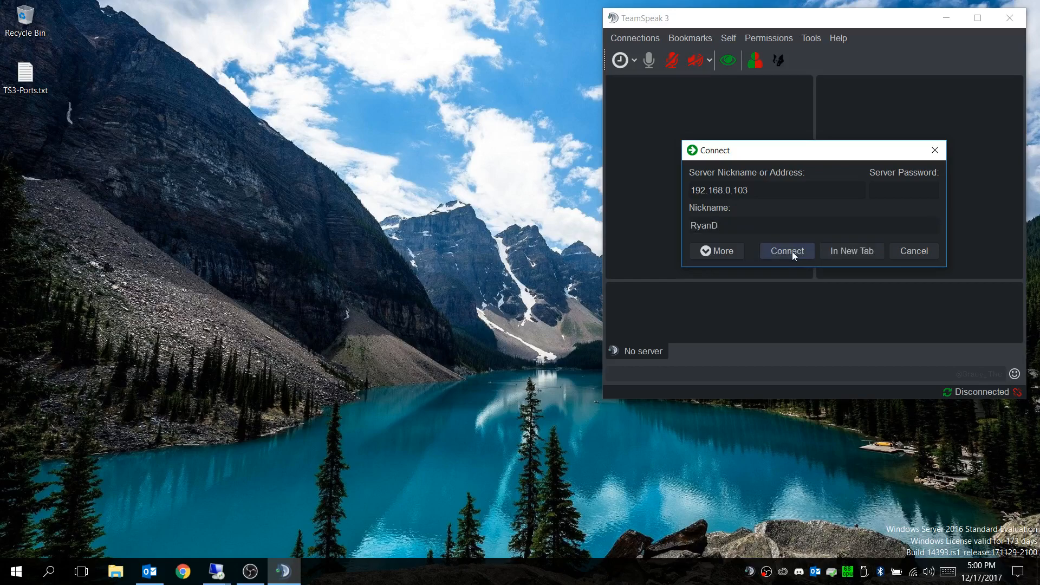
left_click(791, 251)
left_click_drag(817, 20, 720, 38)
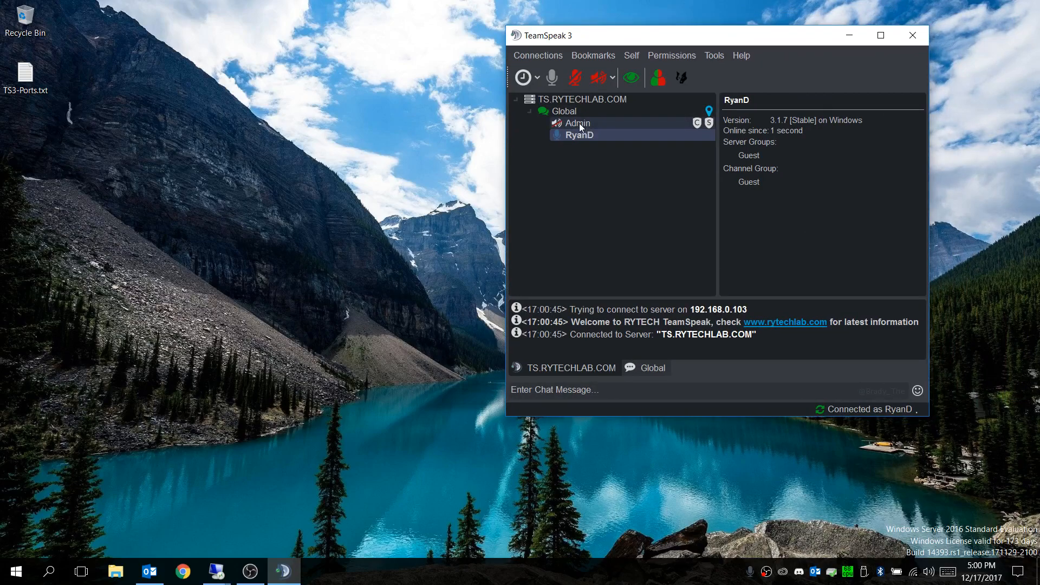
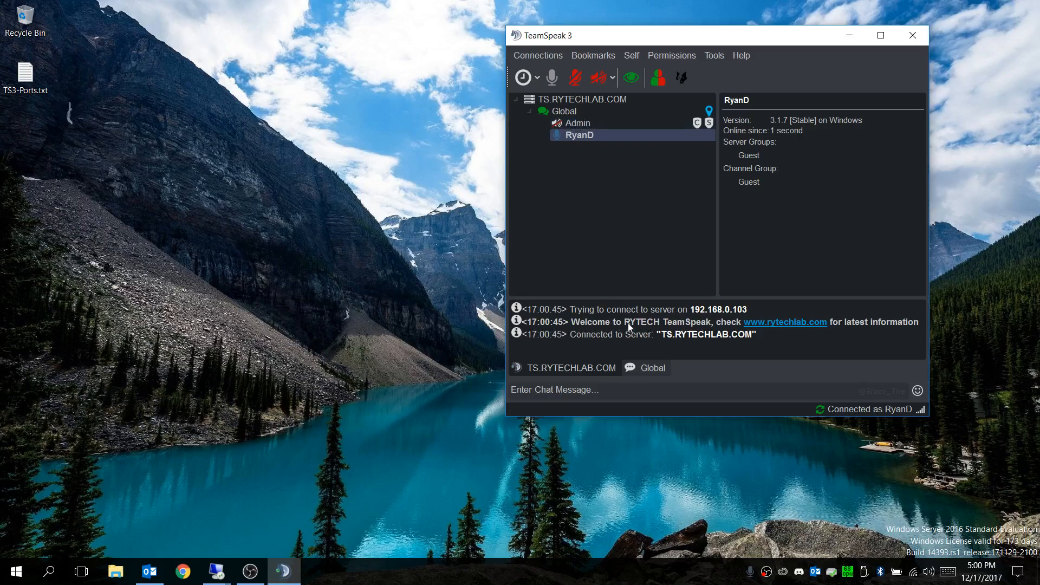
left_click(786, 323)
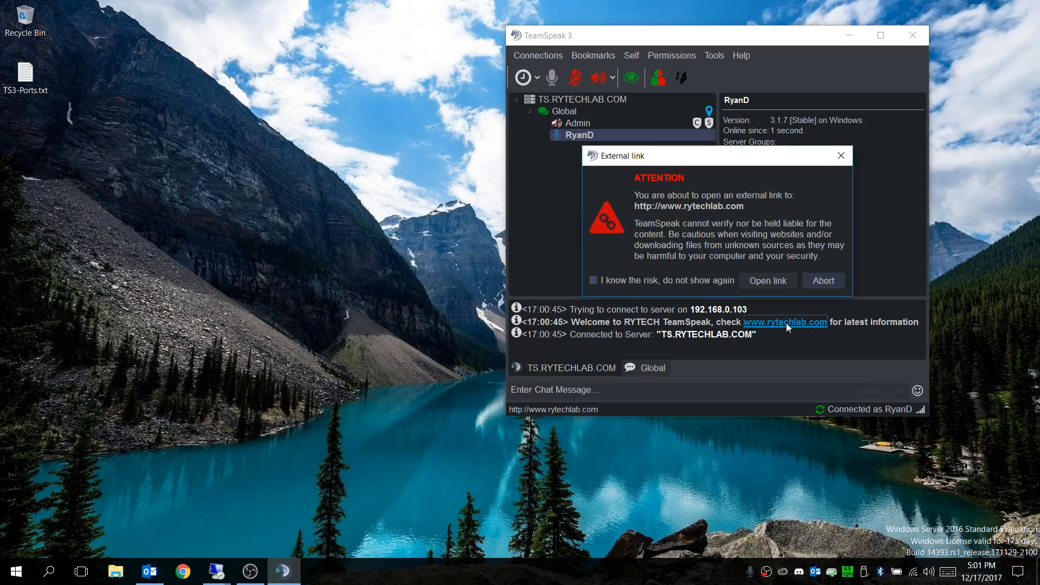
left_click(767, 281)
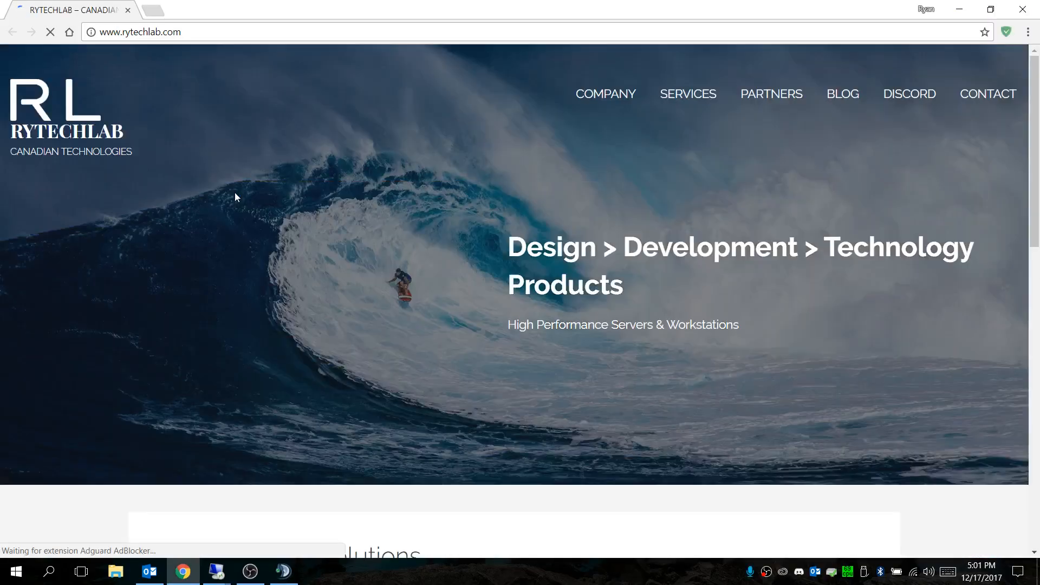
scroll(364, 274, "down", 10)
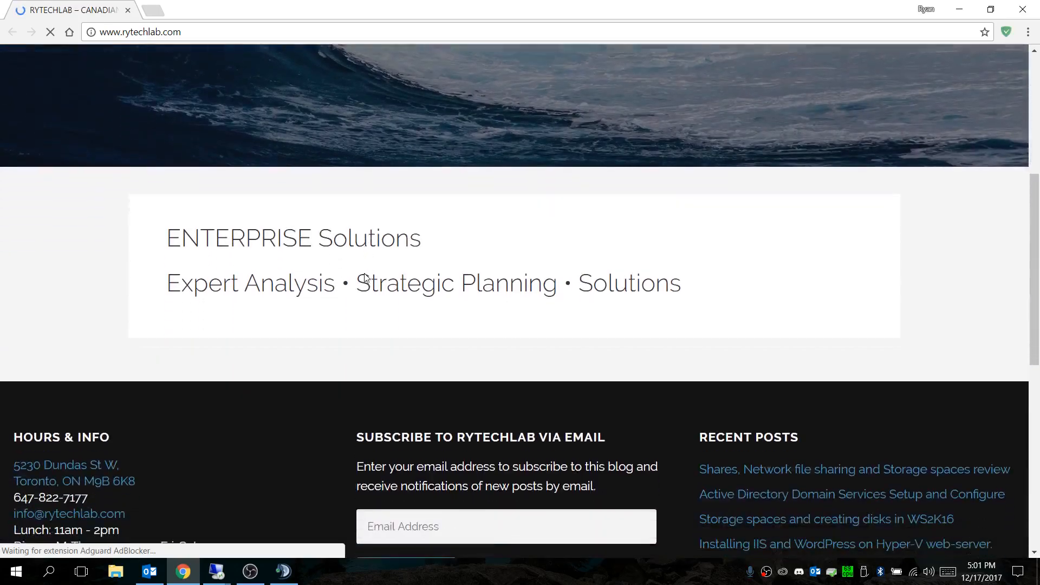
scroll(311, 319, "down", 3)
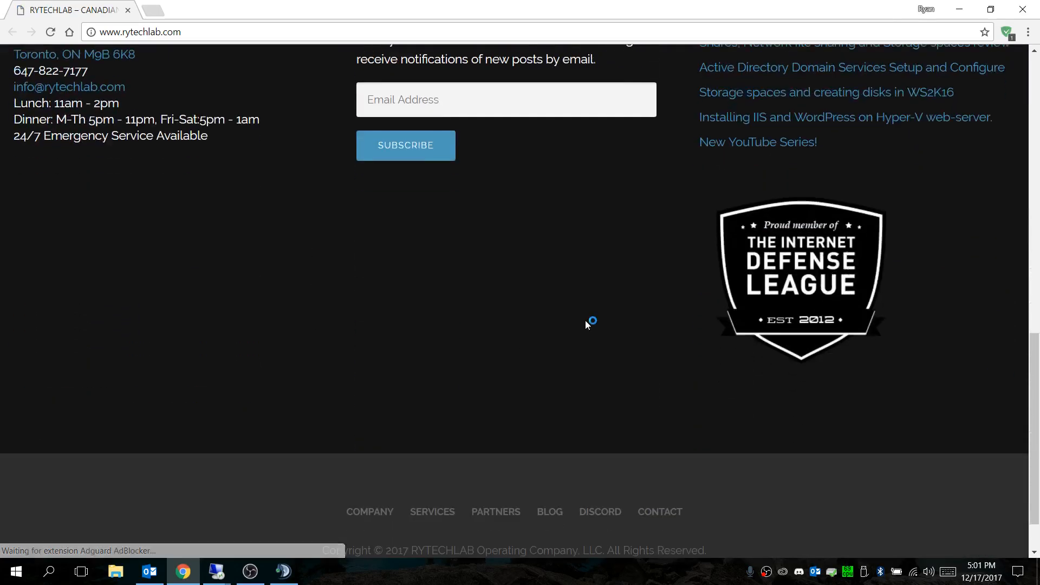
left_click(1020, 13)
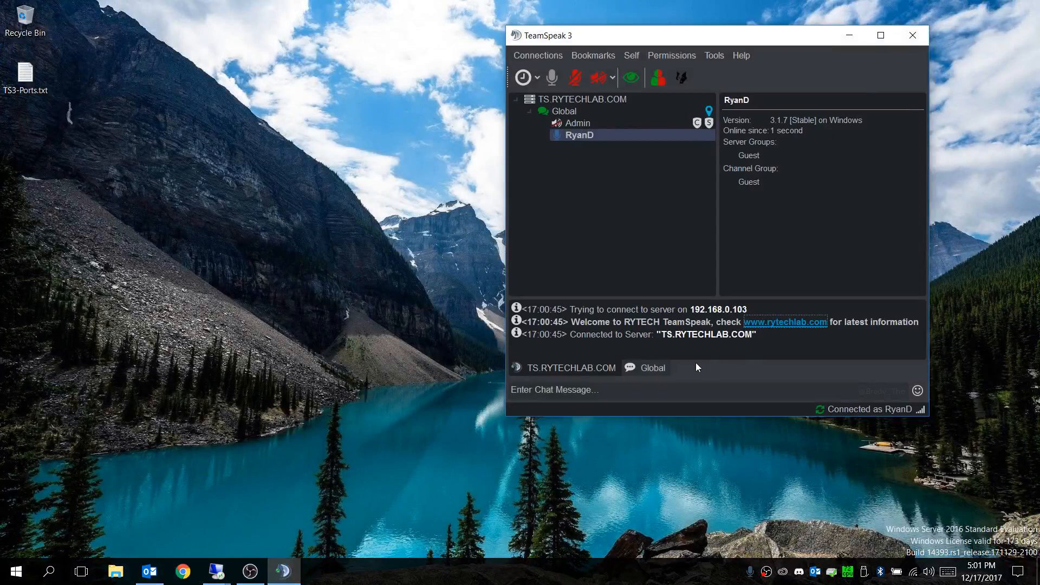
Step: Switch to the TS1 remote session, close Server Manager, and add the connected guest client to the Server Admin group
mouse_move(216, 569)
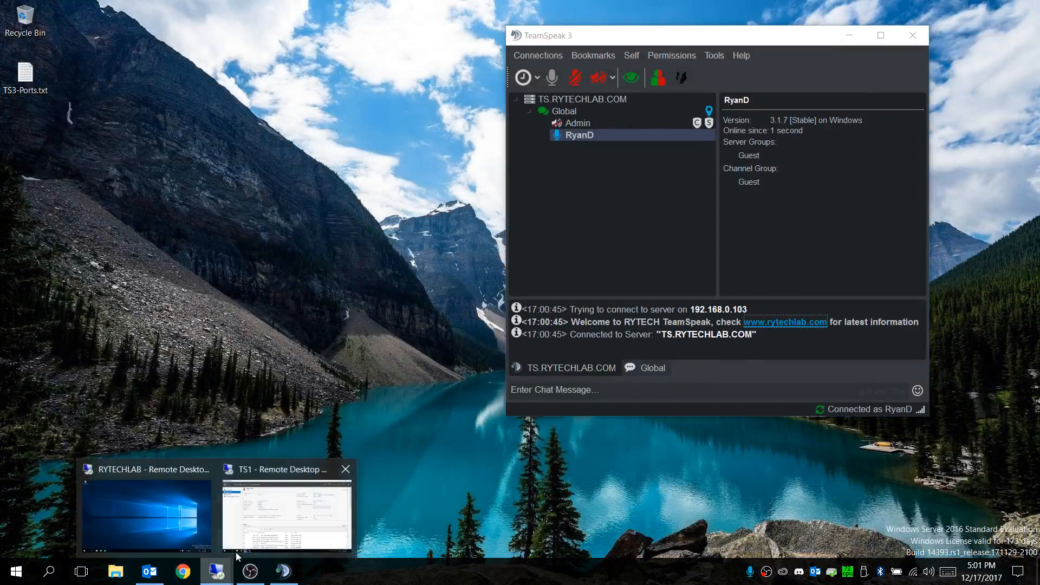
left_click(310, 518)
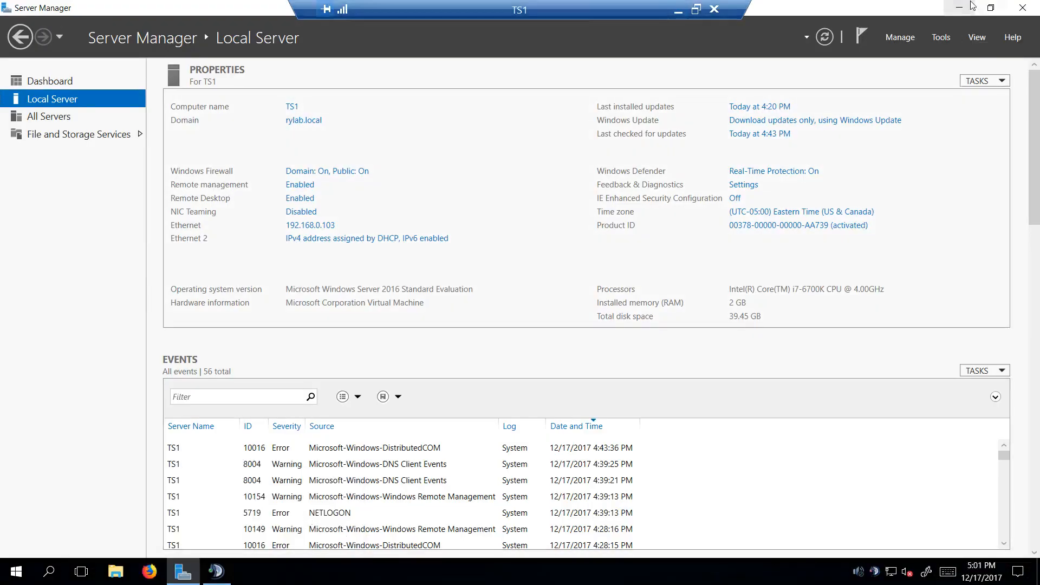
left_click(1022, 8)
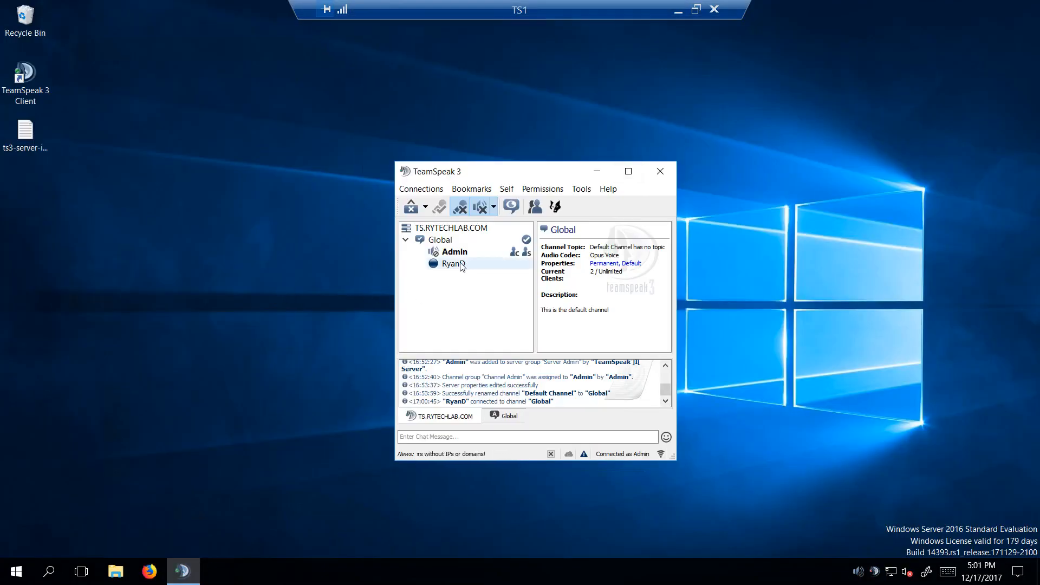
left_click(457, 271)
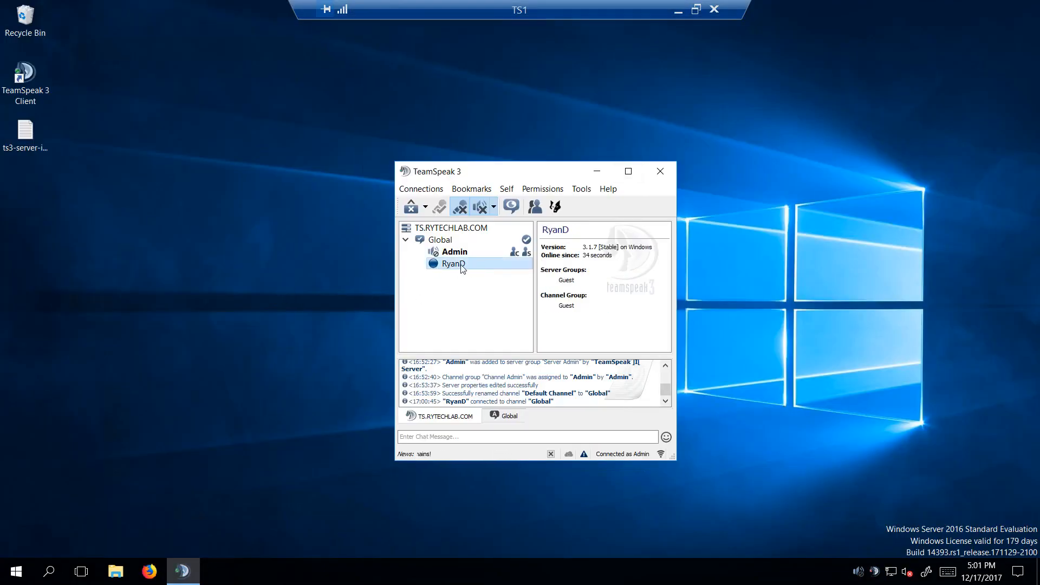
right_click(454, 265)
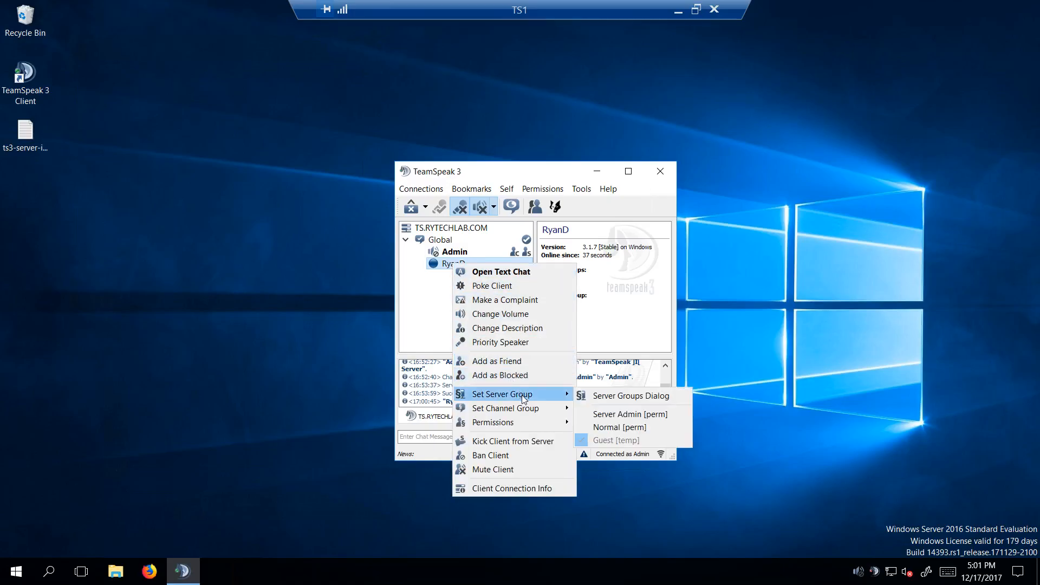
mouse_move(518, 396)
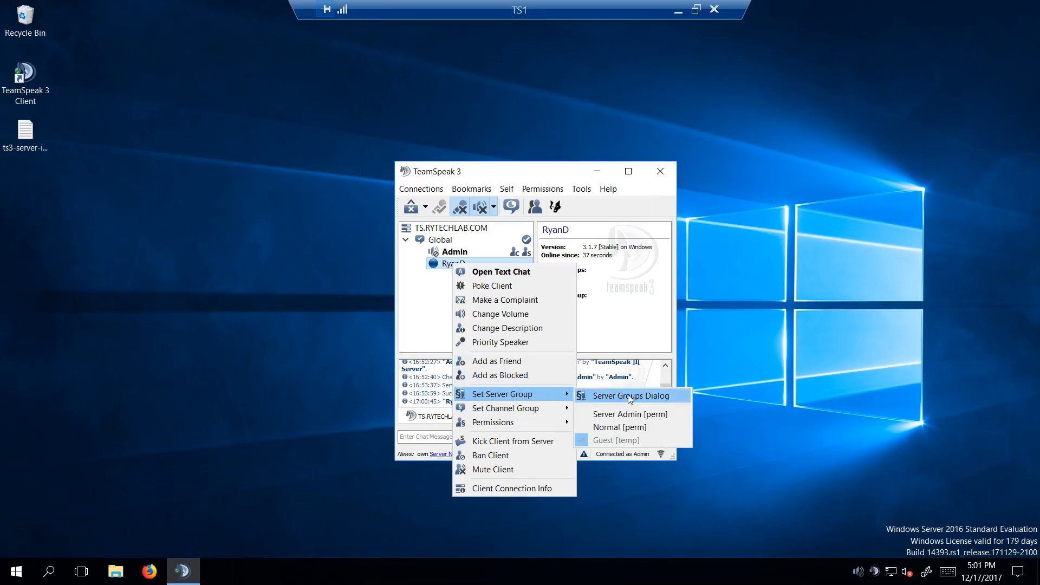
left_click(628, 415)
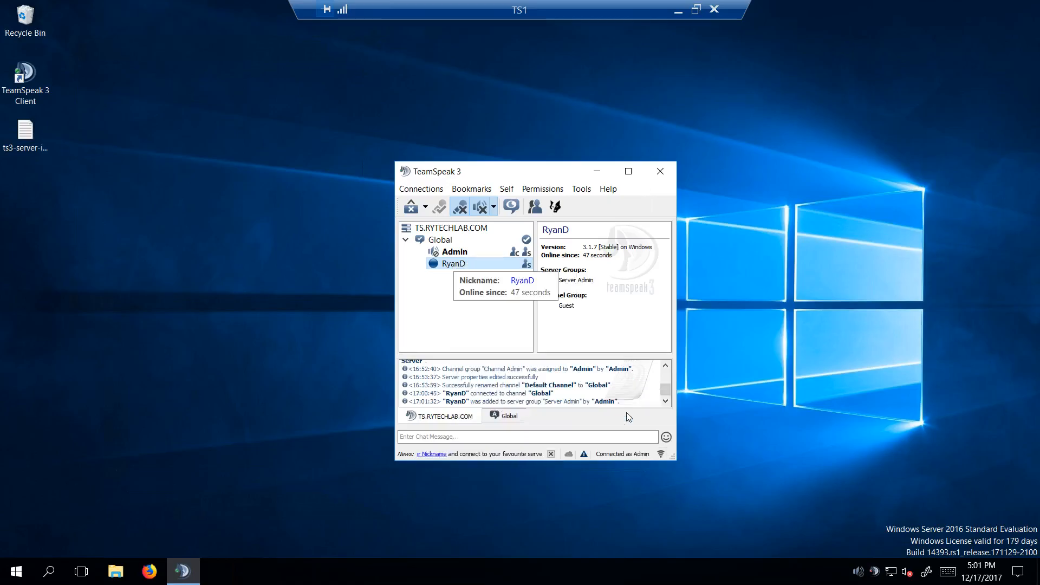
Step: Assign the same client the Channel Admin channel group, and return to the host's client to check its groups
right_click(463, 266)
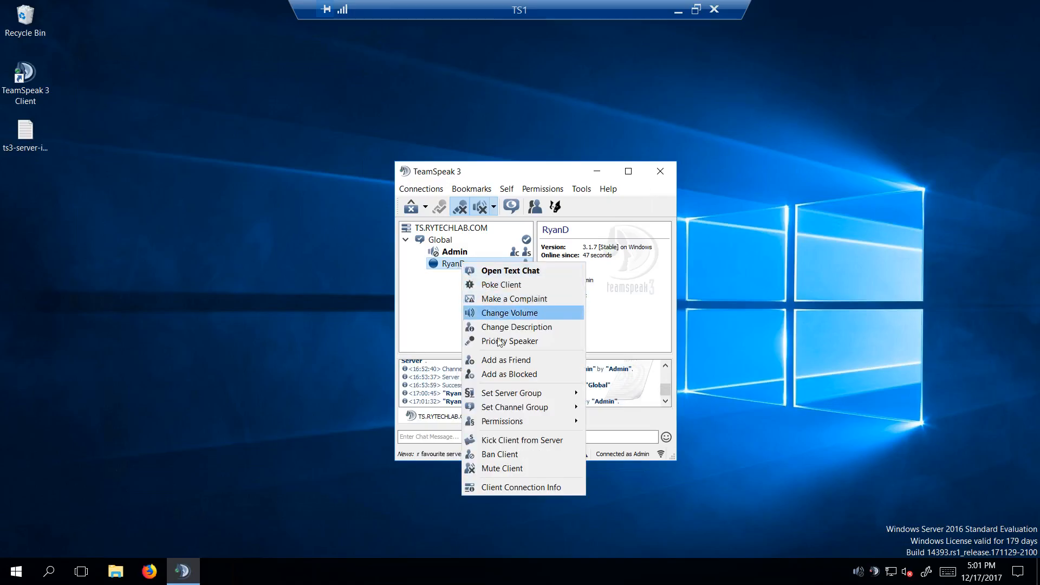
mouse_move(543, 414)
left_click(628, 407)
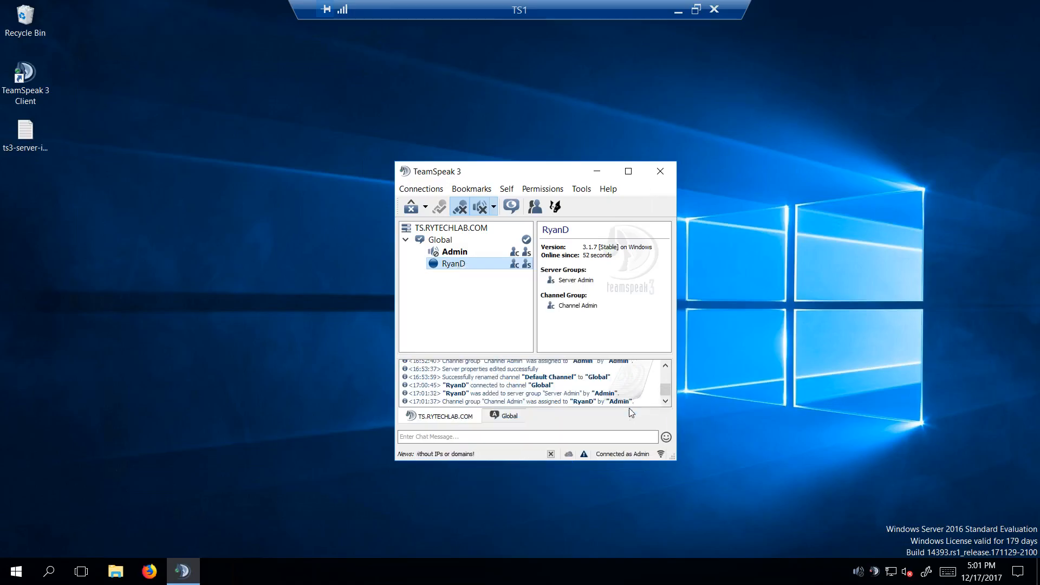
left_click(677, 10)
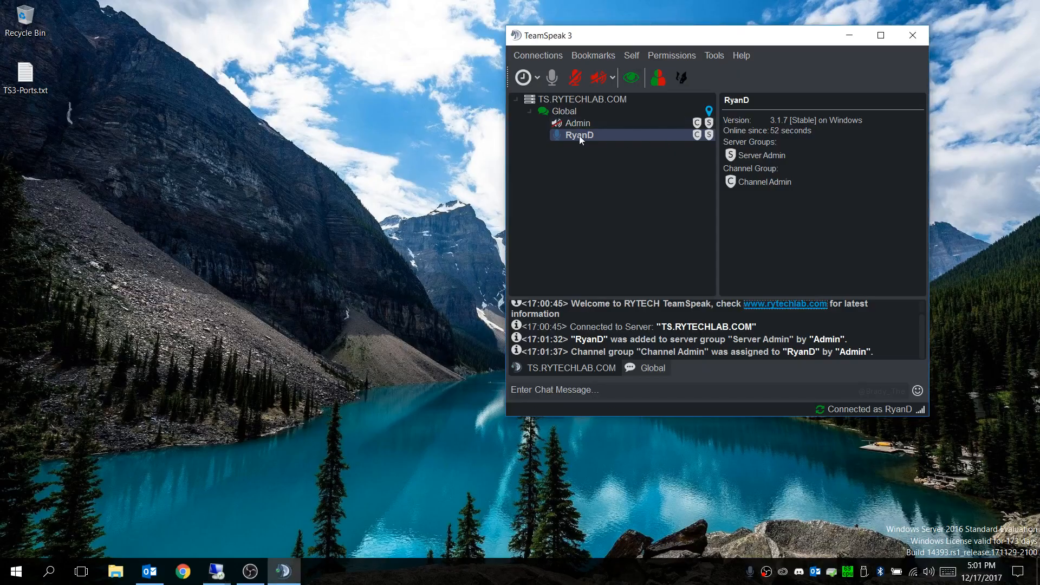
mouse_move(759, 157)
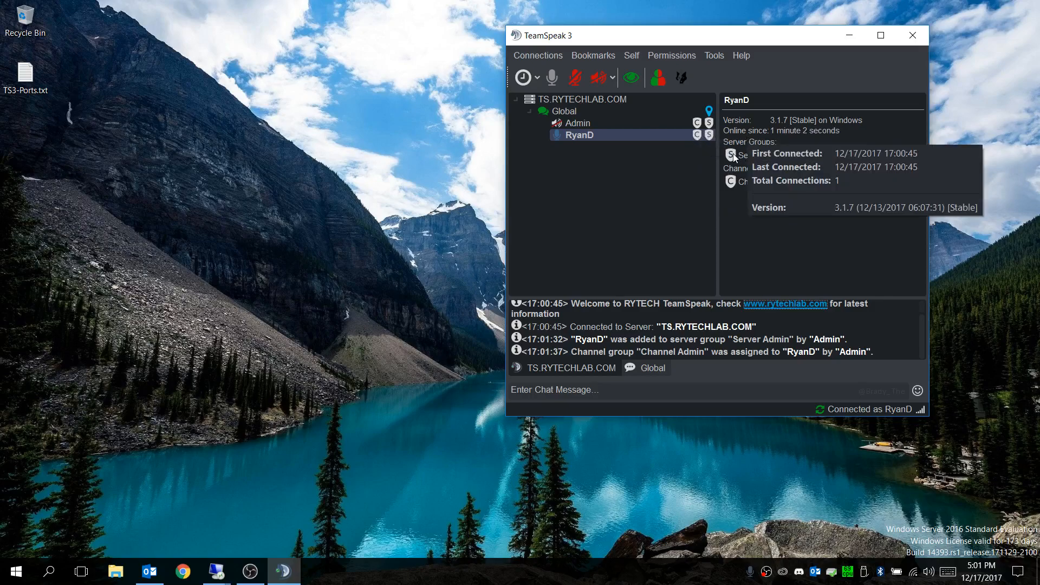
Step: Search the public server list for servers whose name contains TS.RYTECHLAB.COM, and close the list
left_click(543, 55)
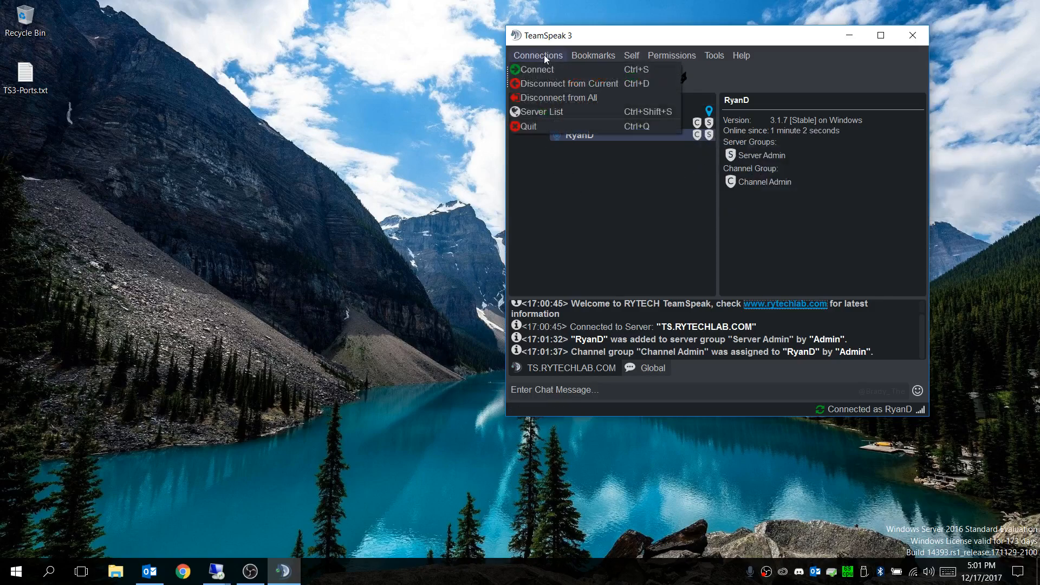
left_click(553, 112)
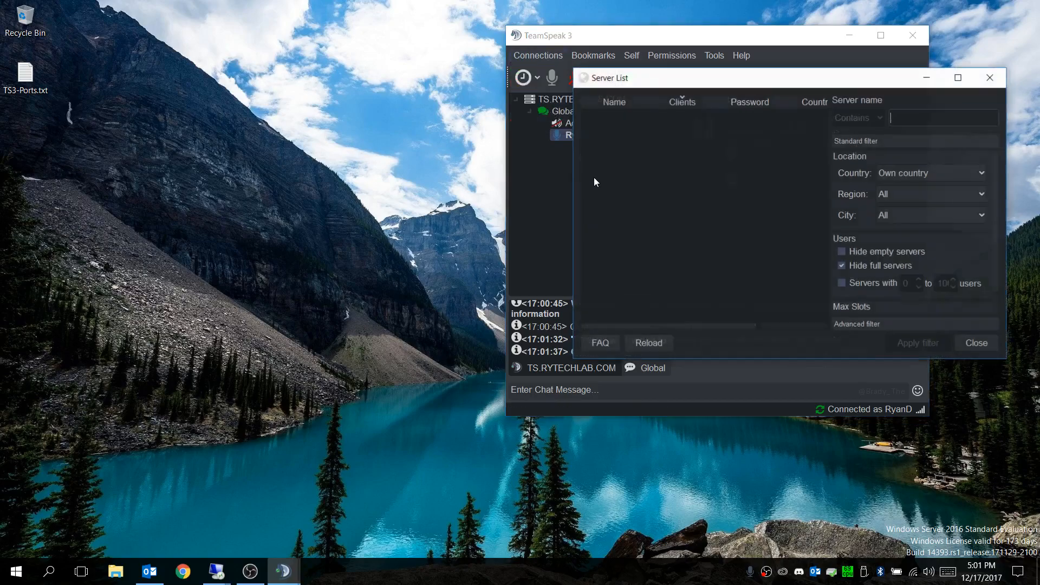
left_click_drag(633, 75, 188, 107)
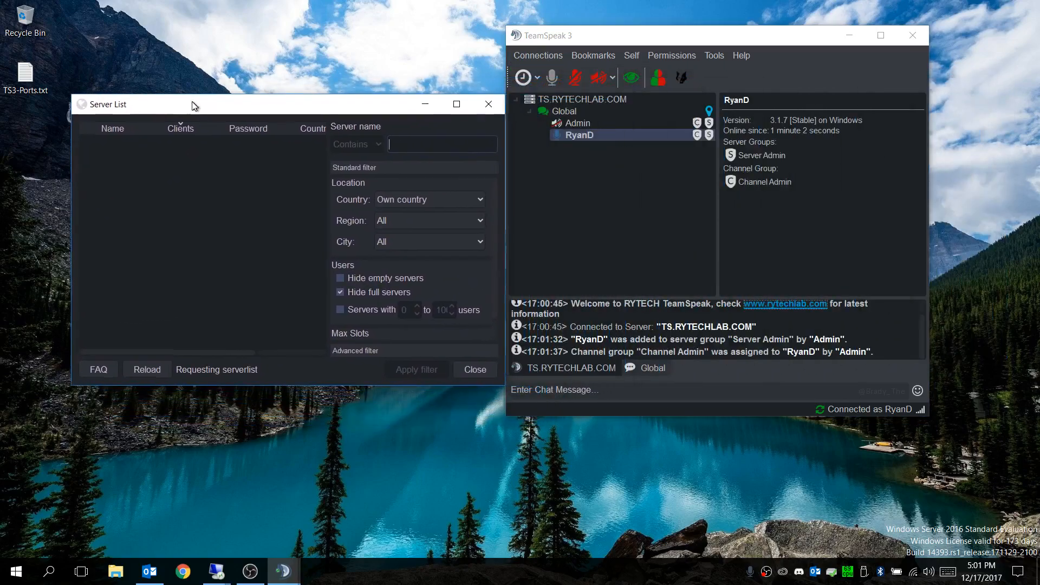
left_click(403, 146)
type("rytech")
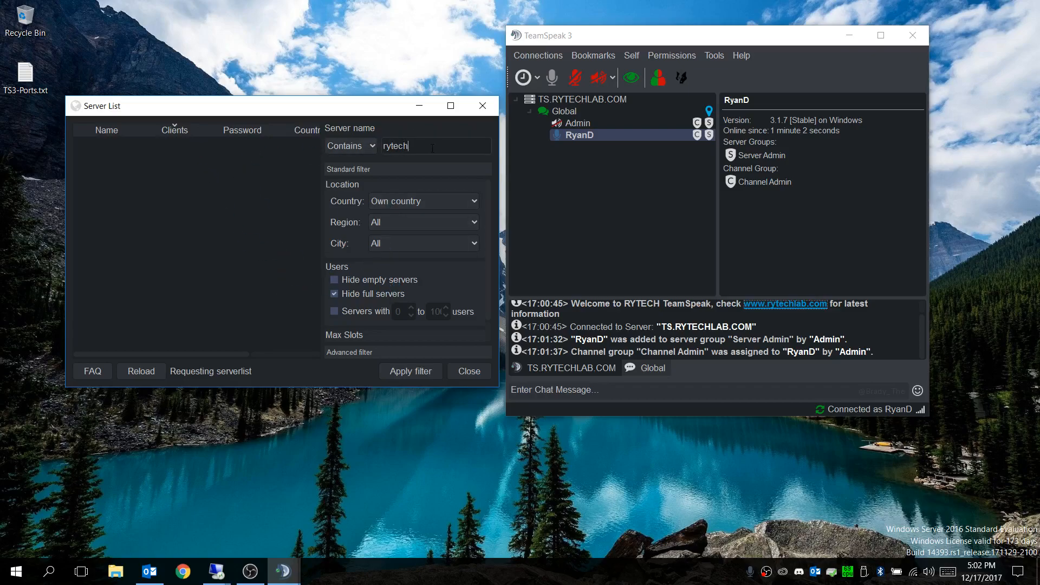
key("BackSpace")
key("BackSpace")
key("BackSpace")
key("BackSpace")
key("BackSpace")
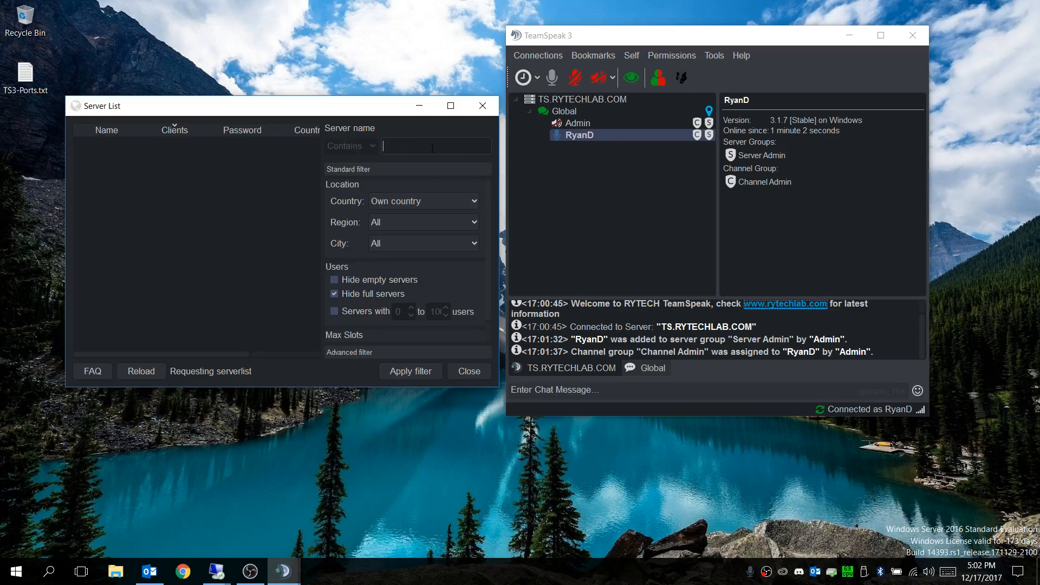
type("TS.RYTECHLAB")
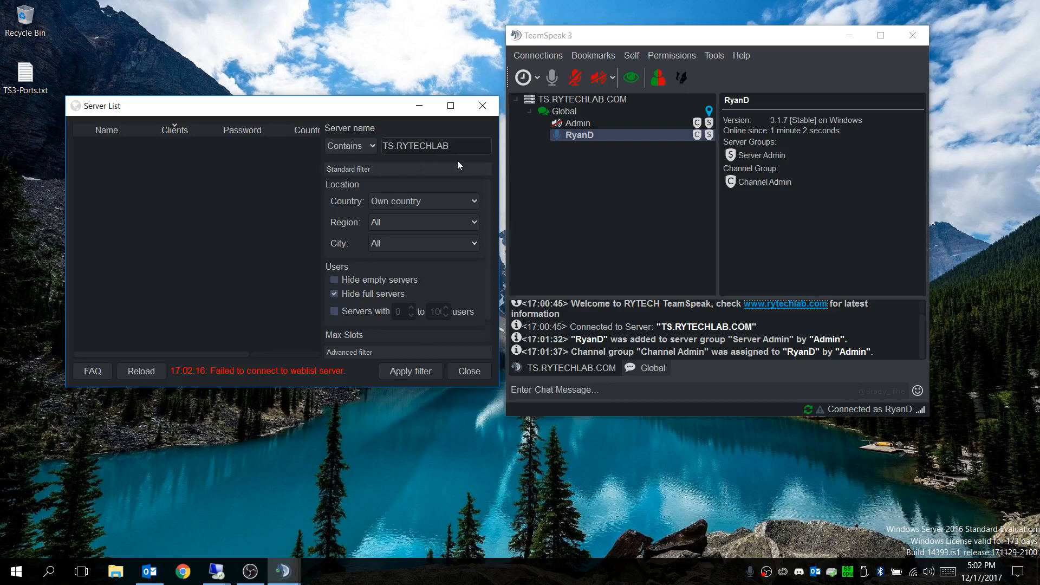
type("M")
left_click(419, 371)
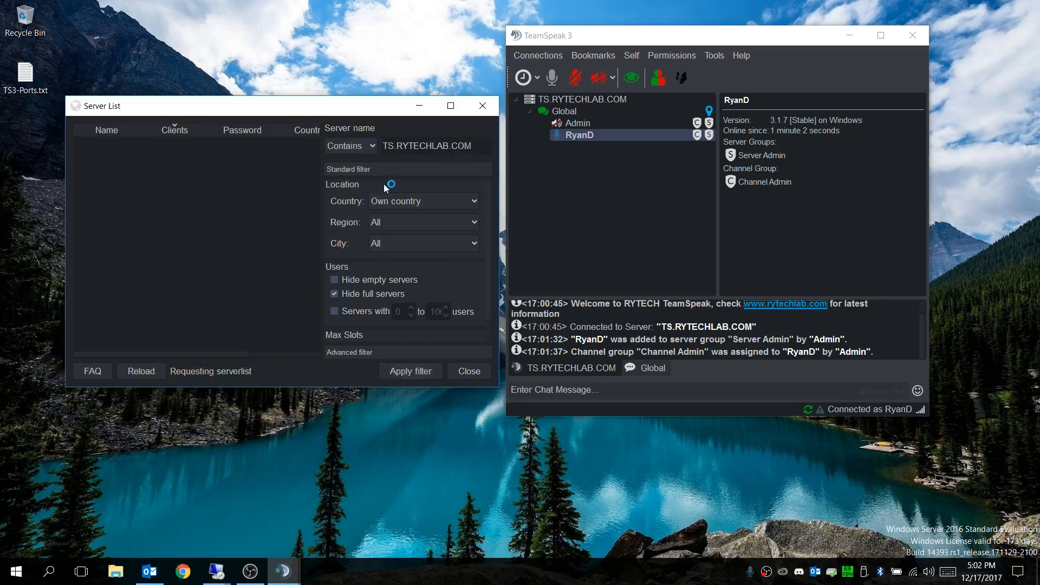
left_click(482, 107)
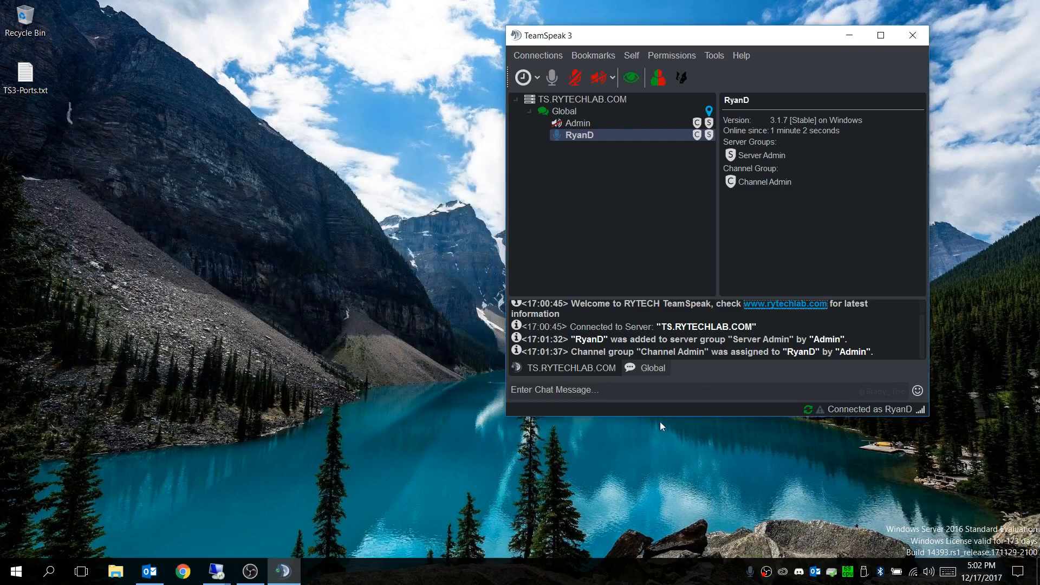
Step: Open the Global channel's file browser in the host's client and move its window beside the channel tree
left_click(574, 109)
right_click(574, 110)
left_click(620, 116)
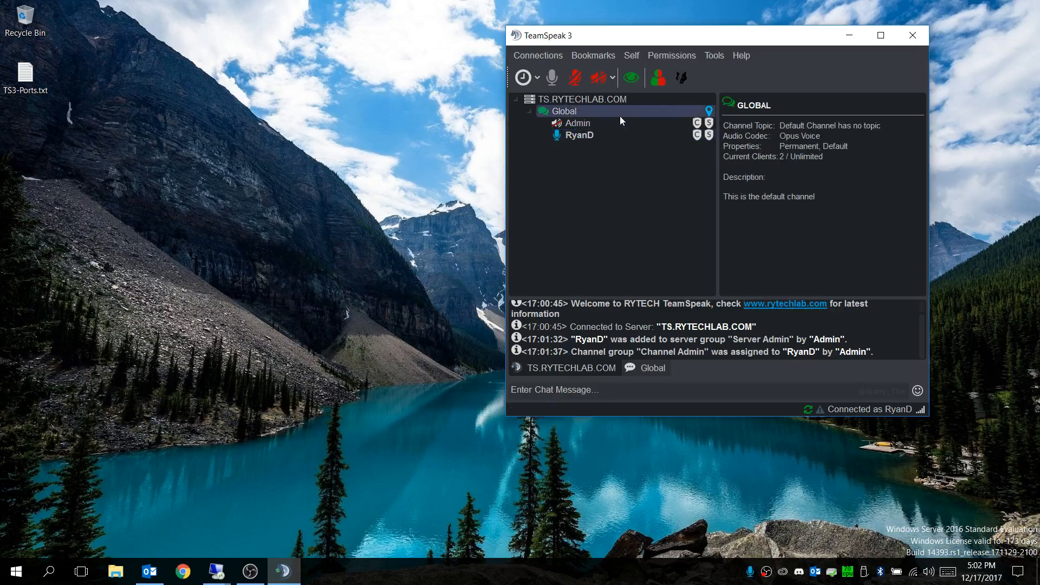
left_click_drag(708, 145, 437, 184)
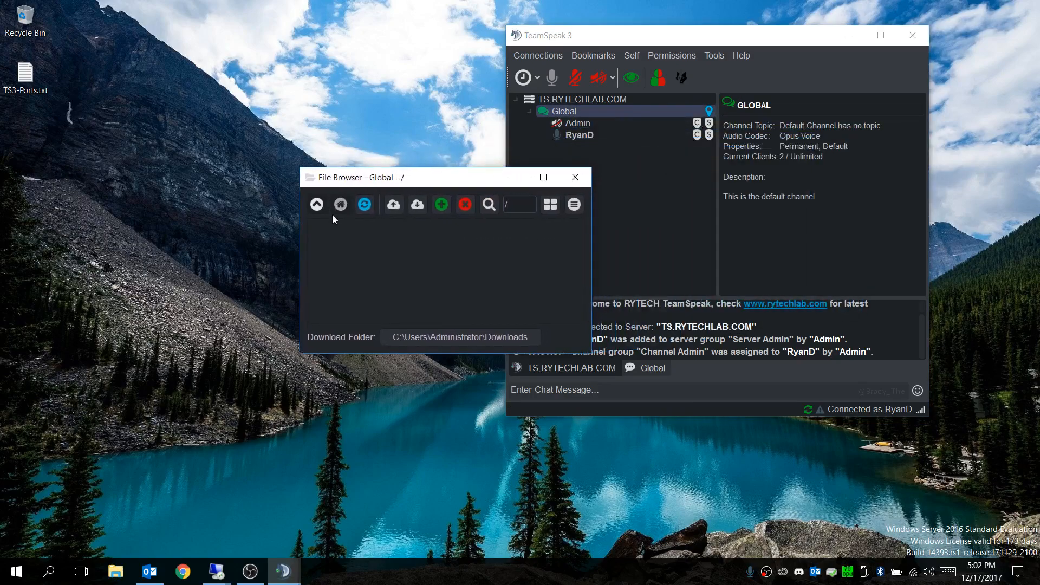
Step: Upload yt-header-2017.png from the Pictures folder to the Global channel, and close the file transfer and file browser windows
left_click(394, 205)
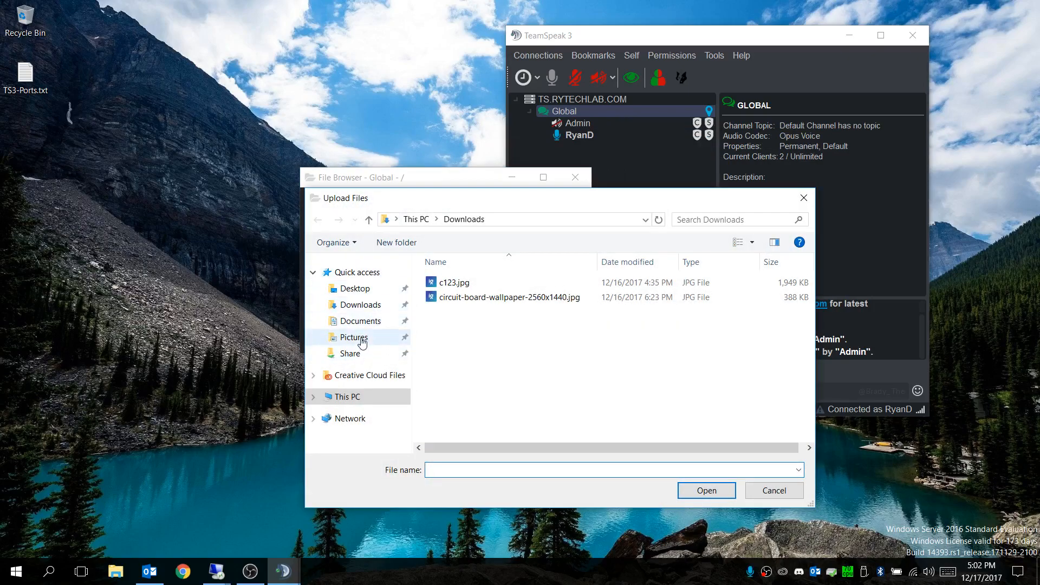
left_click(362, 340)
left_click_drag(547, 204, 772, 223)
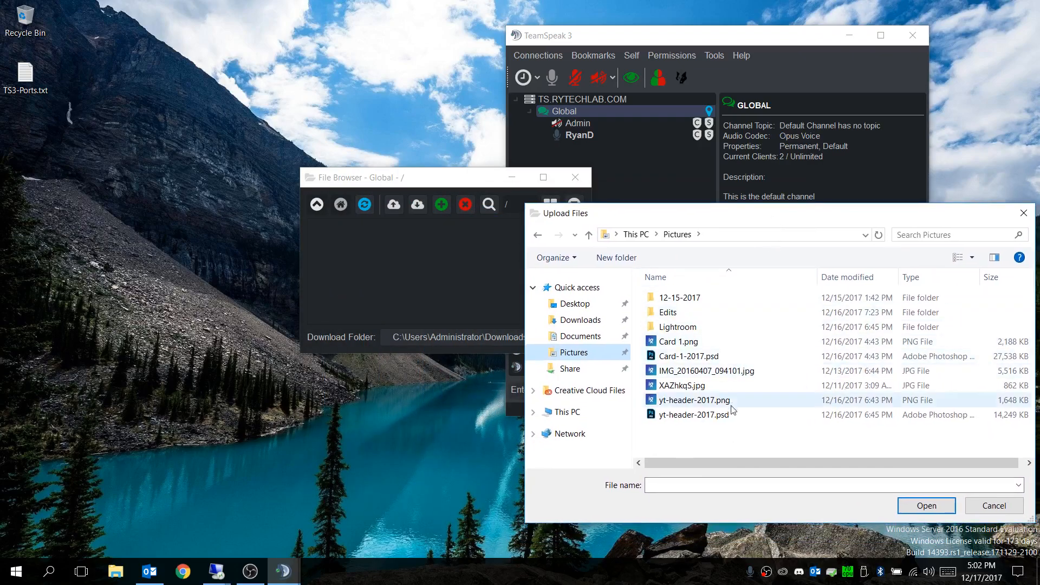
left_click(690, 402)
left_click(926, 505)
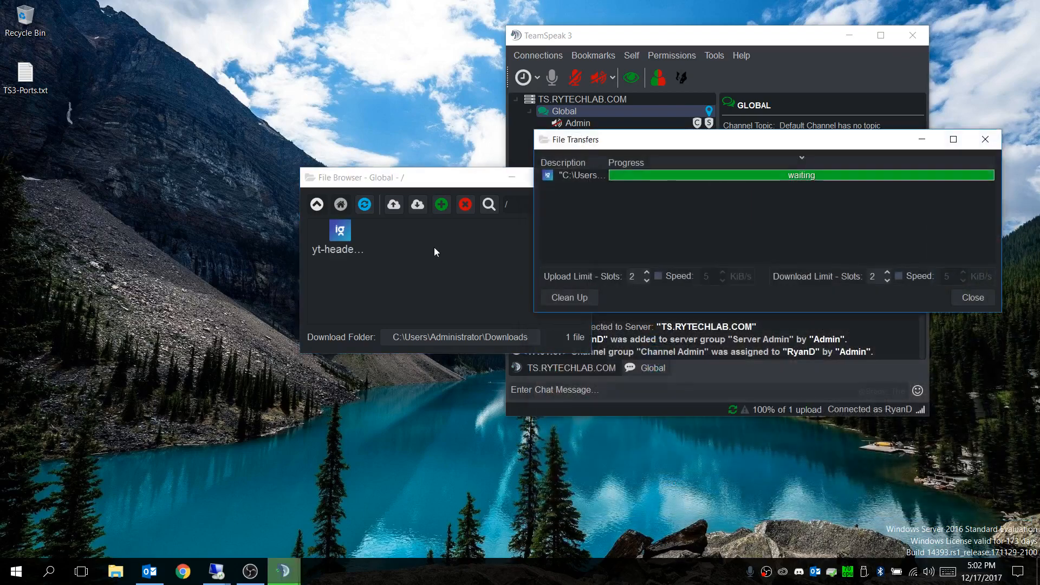
left_click(976, 298)
left_click(578, 177)
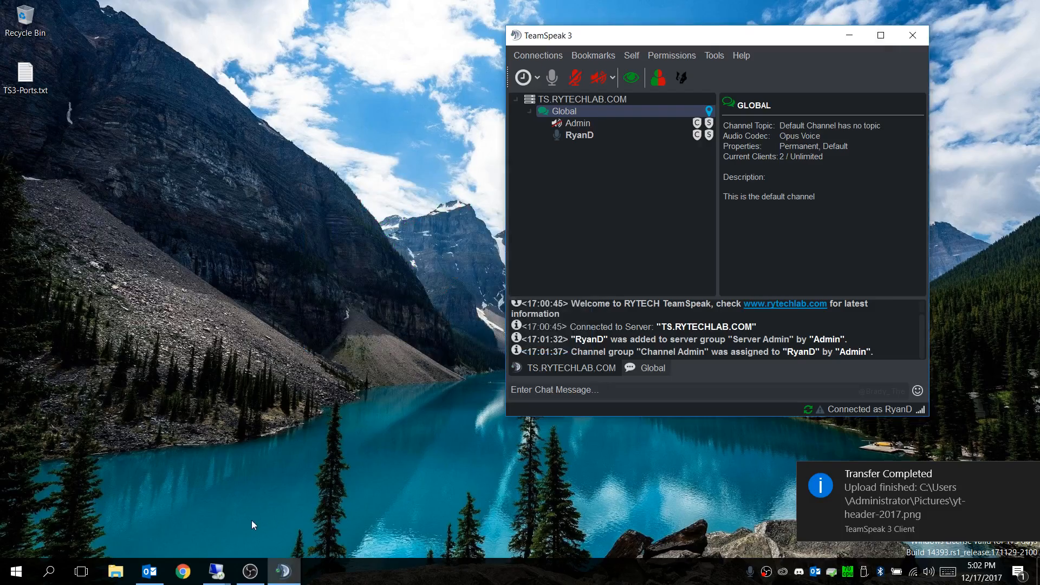
Step: Switch to the TS1 remote session and open the Global channel's file browser in its TeamSpeak client
mouse_move(216, 572)
left_click(287, 511)
left_click(444, 239)
right_click(452, 240)
left_click(485, 252)
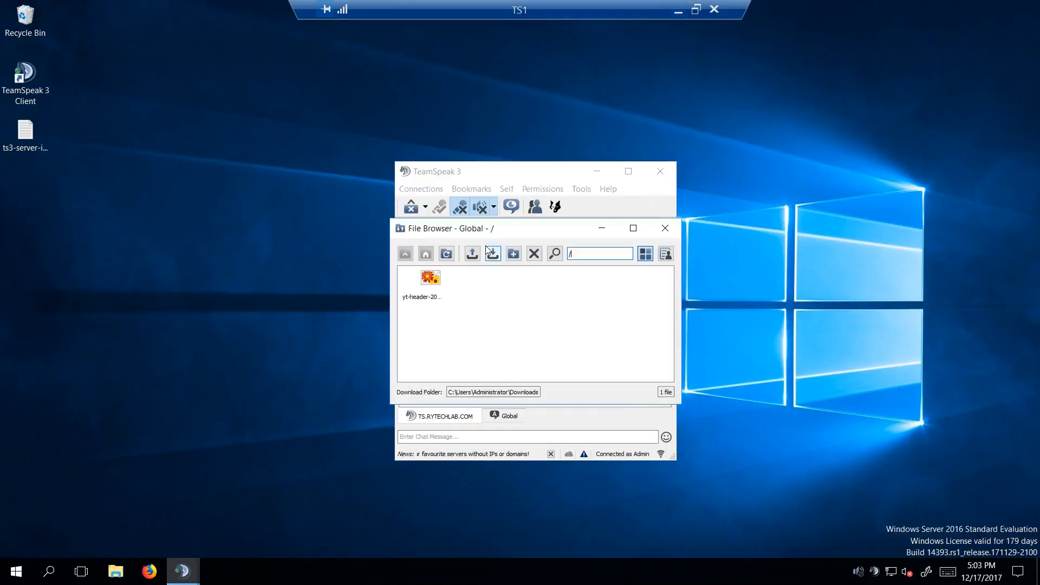
Step: Download yt-header-2017.png from the channel, close the file transfers window, and open the Downloads folder in File Explorer
left_click(441, 285)
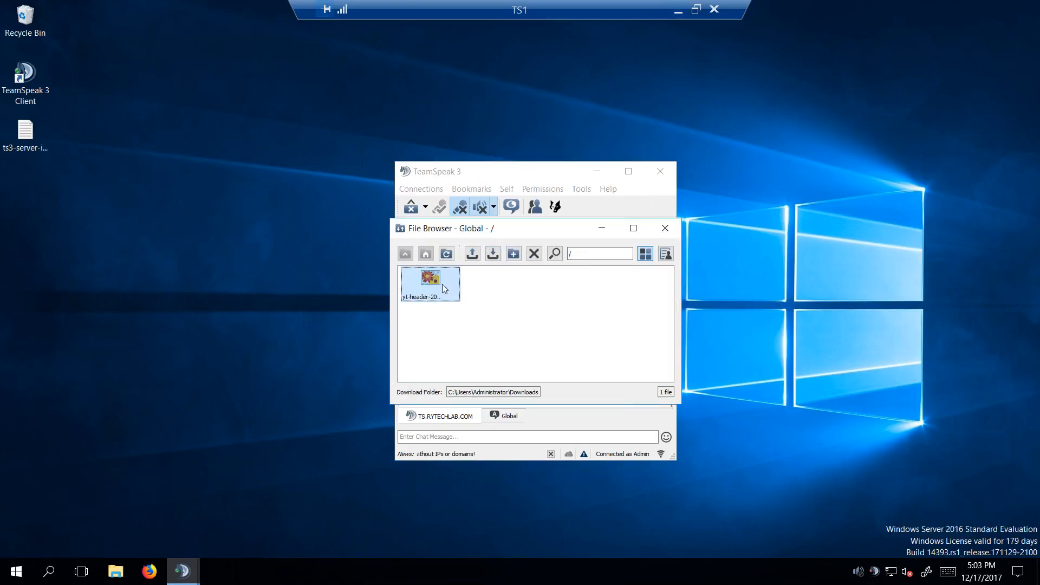
left_click(493, 255)
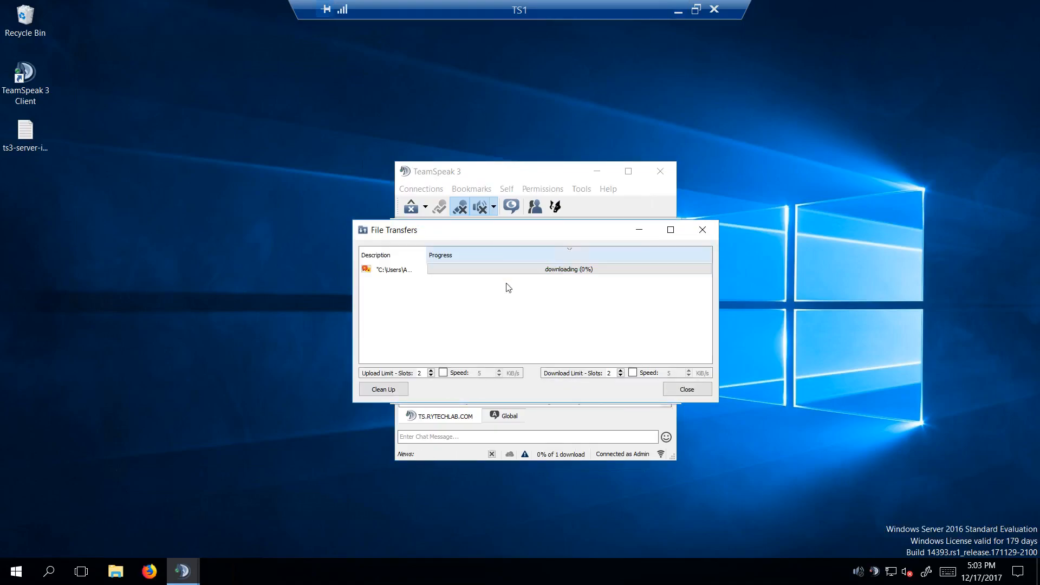
left_click(687, 389)
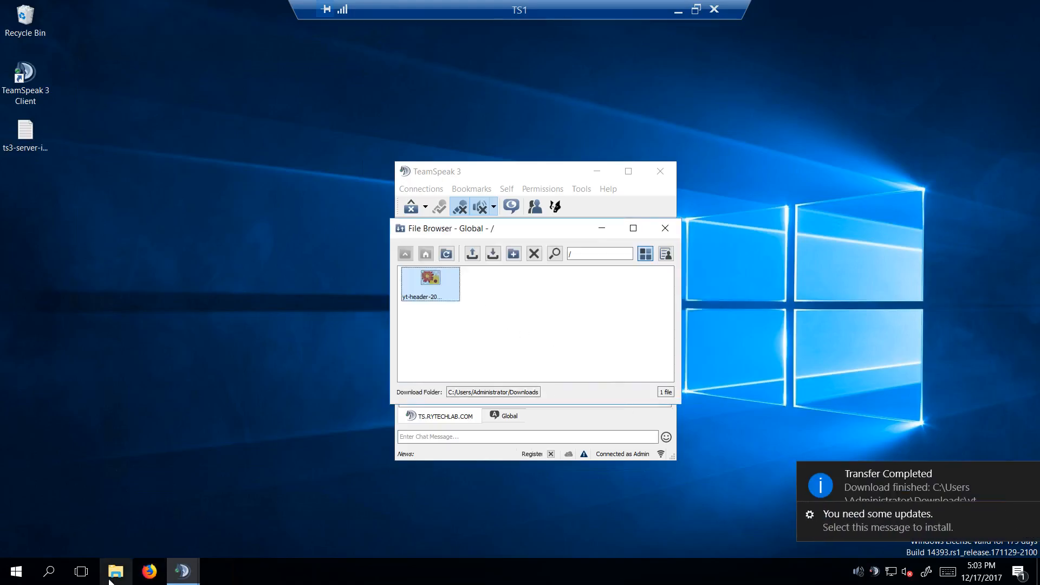
left_click(109, 578)
left_click(471, 160)
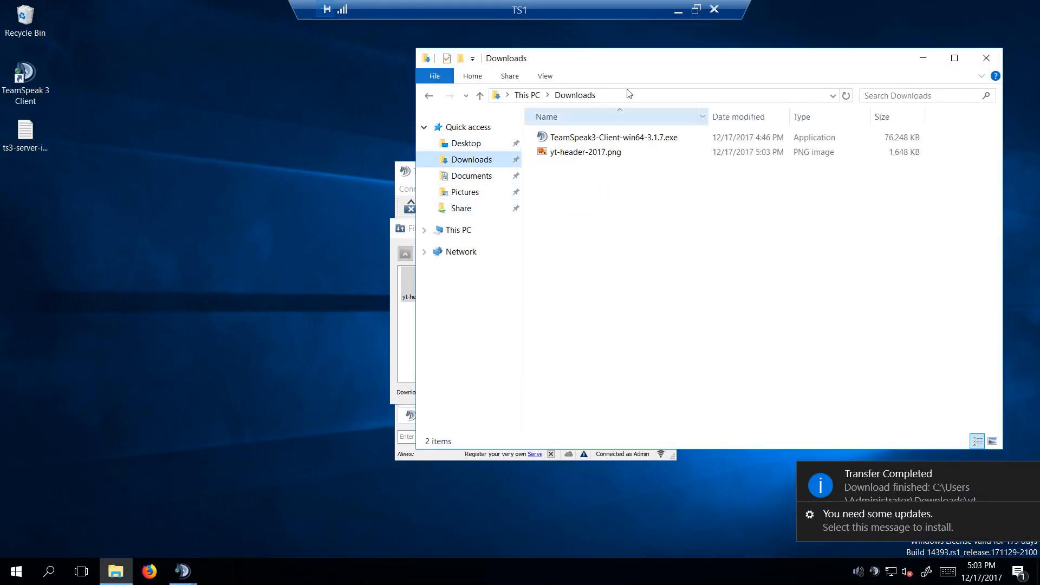
Step: Open the downloaded yt-header-2017.png in Paint, zoom out to view the whole image, and close Paint
left_click_drag(661, 64, 379, 93)
double_click(297, 183)
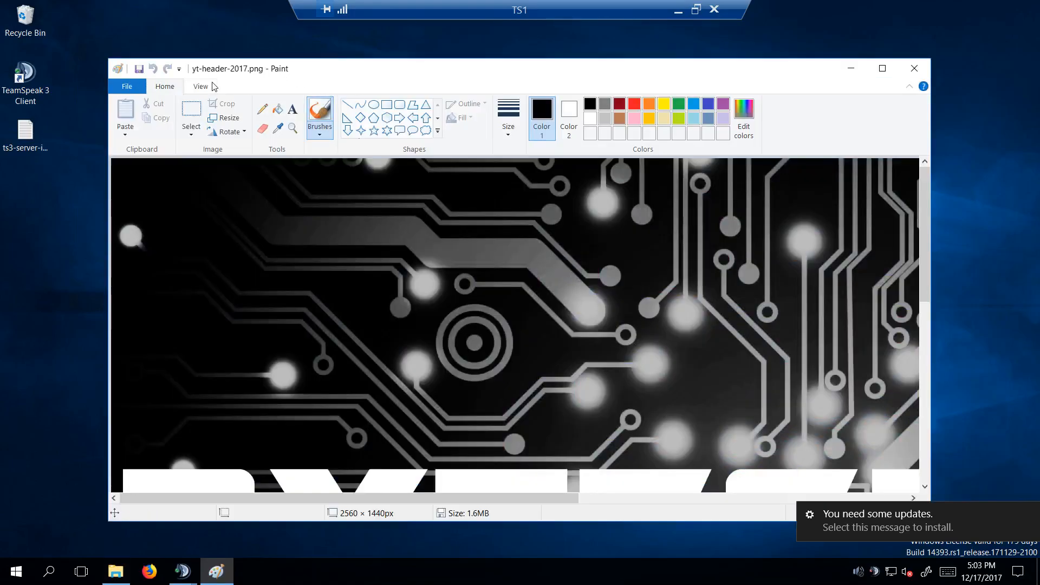
left_click(209, 88)
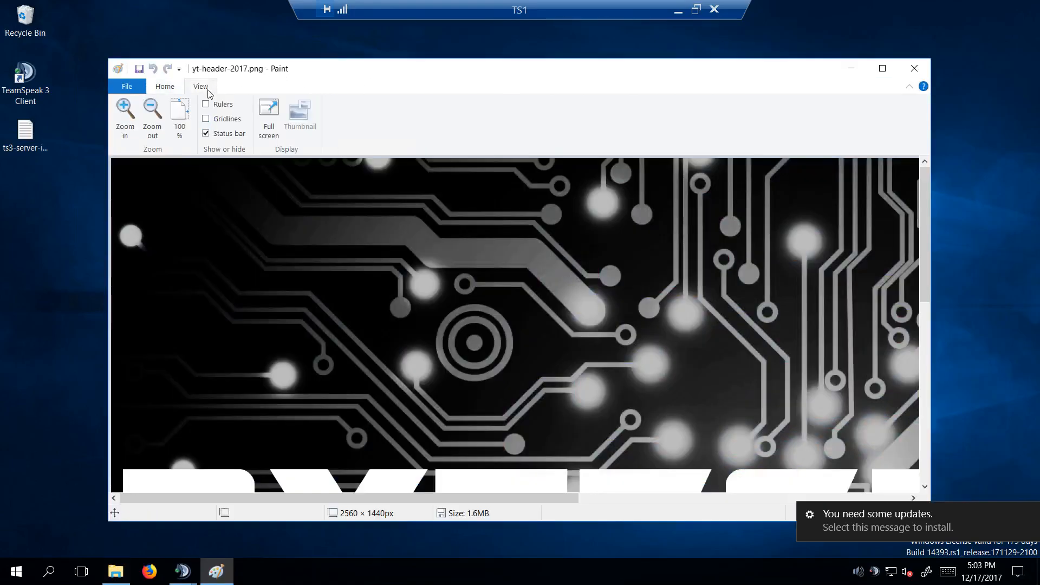
left_click(153, 111)
left_click(153, 111)
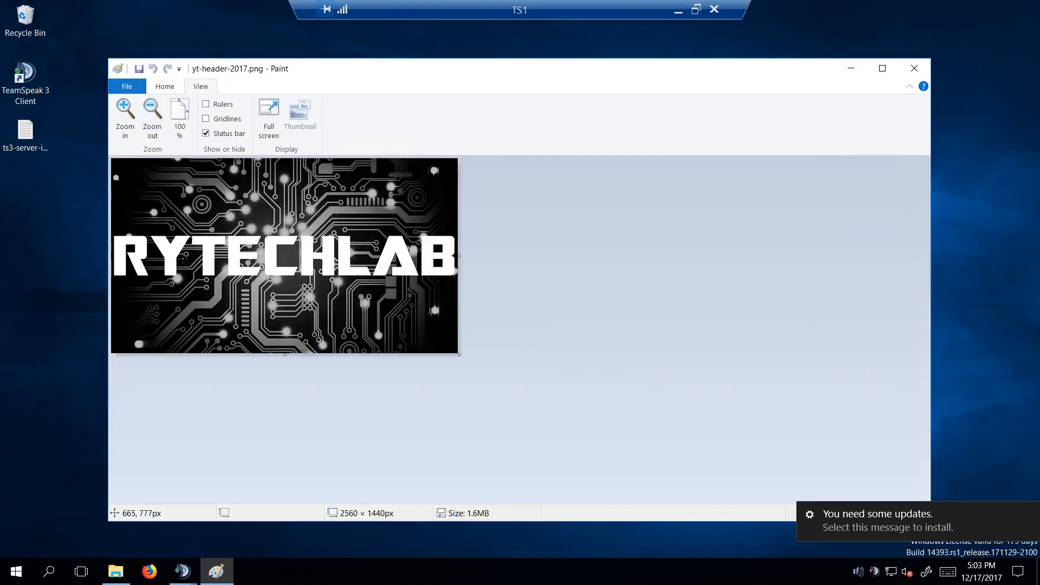
left_click(914, 68)
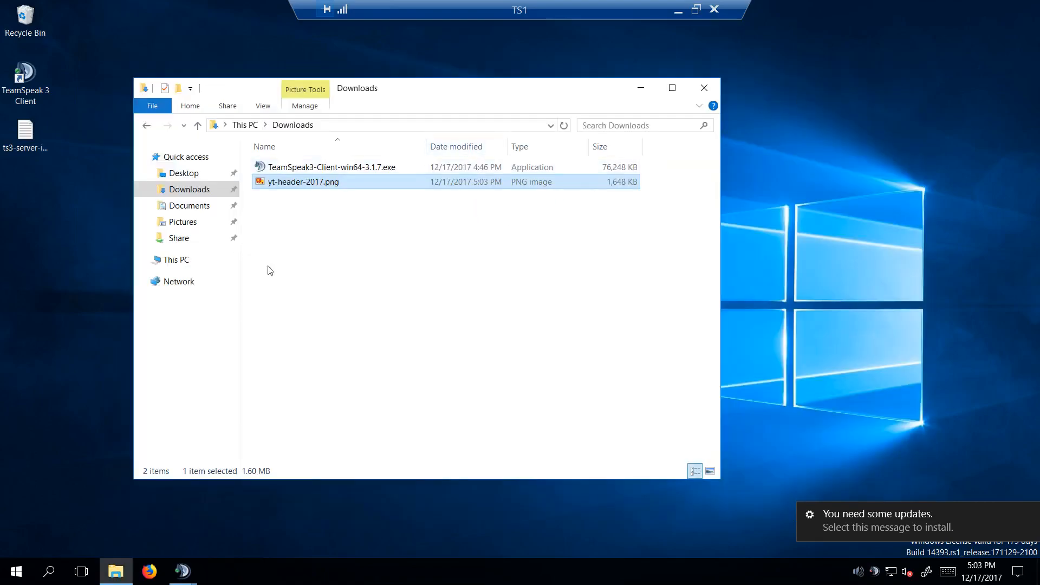
Step: Inspect the server's stored uploads in C:\TS3-Server\teamspeak3-server_win64\files\virtualserver_1\channel_1, and close File Explorer
left_click(193, 259)
left_click(317, 305)
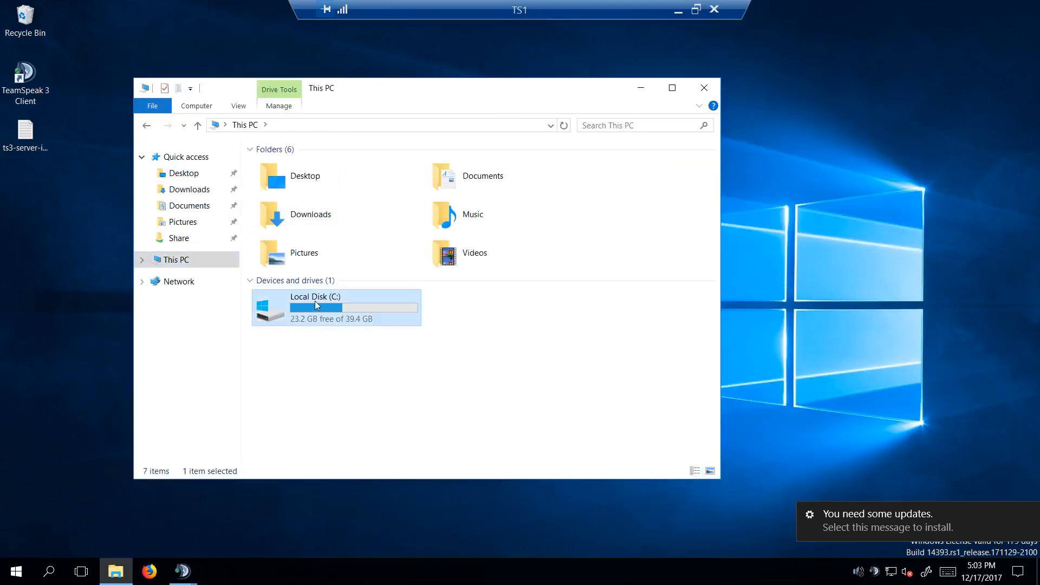
double_click(317, 305)
double_click(303, 226)
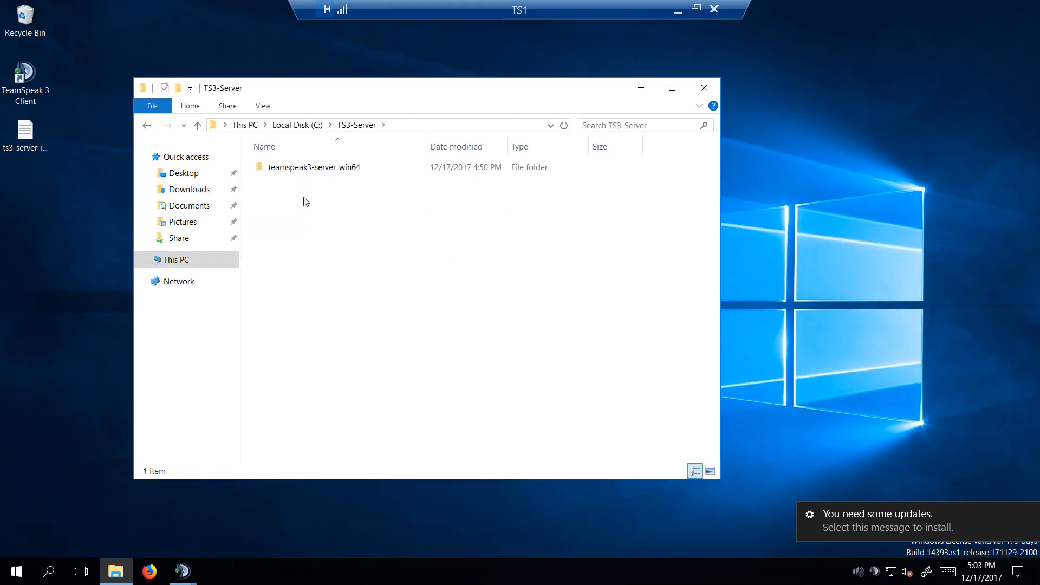
double_click(295, 166)
left_click(296, 183)
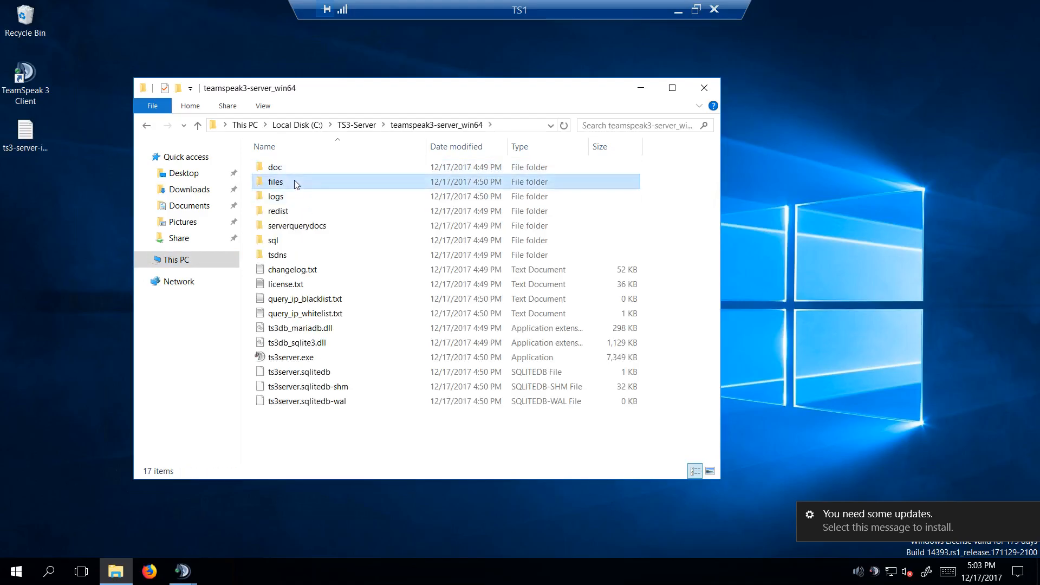
double_click(296, 183)
double_click(300, 168)
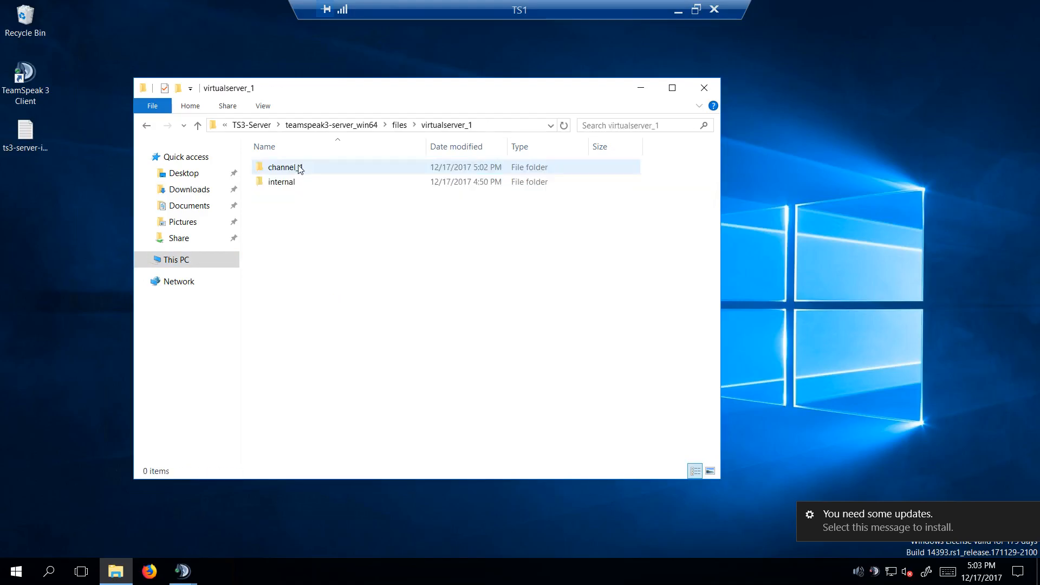
double_click(306, 169)
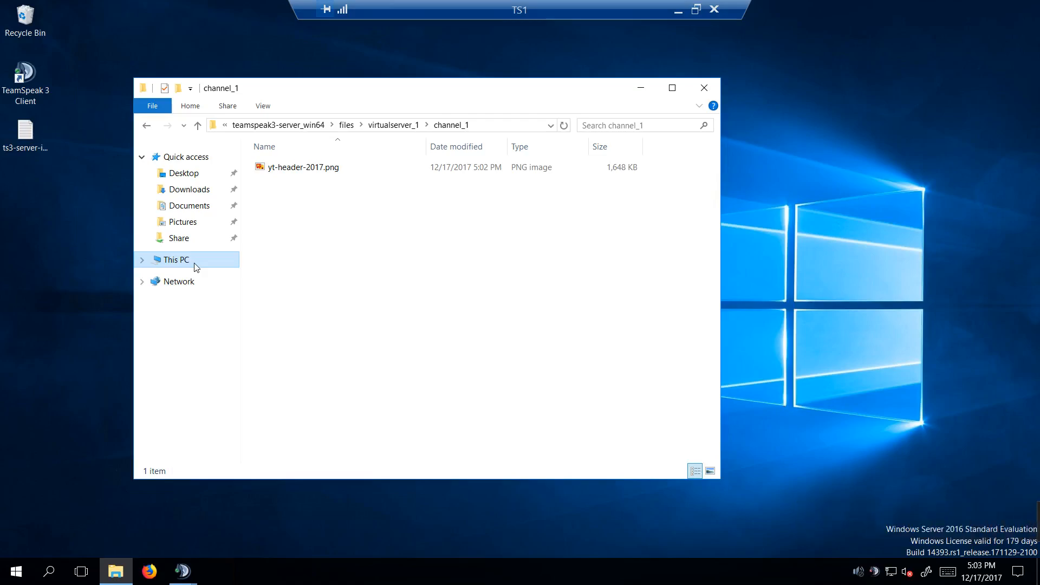
left_click(176, 260)
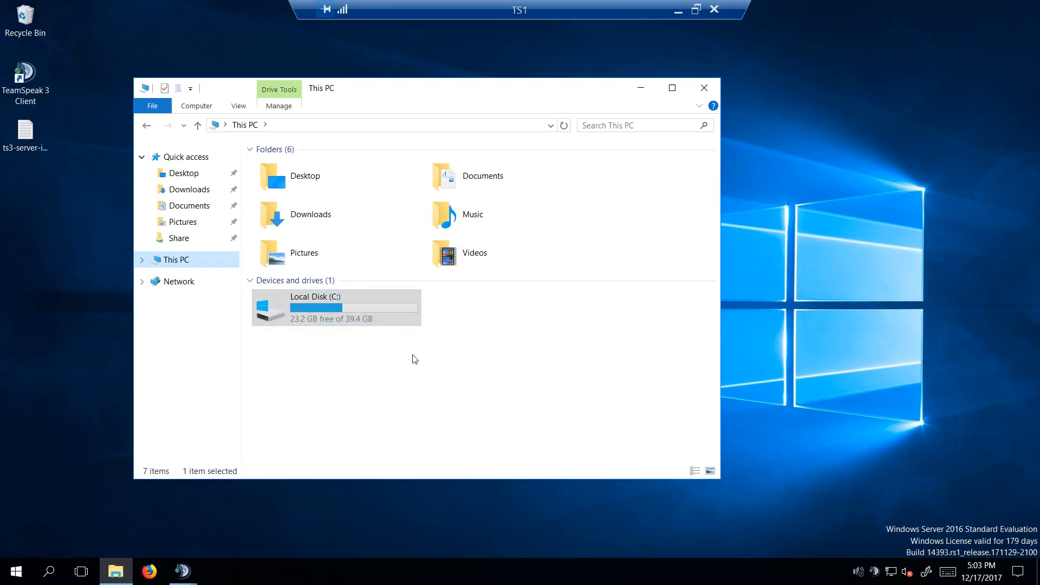
left_click(704, 87)
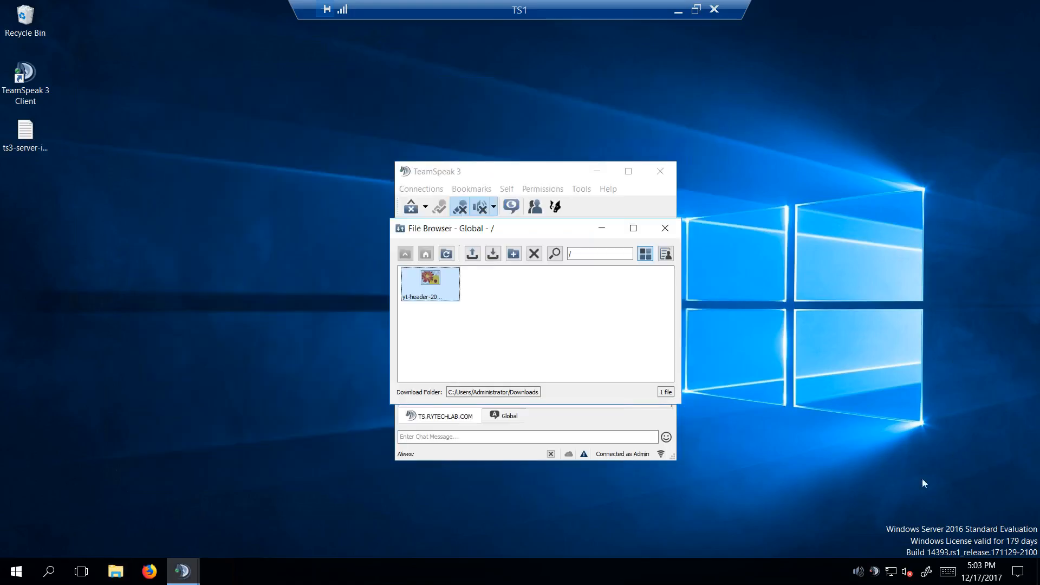
Step: Close the Global channel's file browser, reposition the TeamSpeak window on the desktop, and select the Admin client
left_click(665, 228)
left_click_drag(518, 172, 405, 97)
left_click(348, 178)
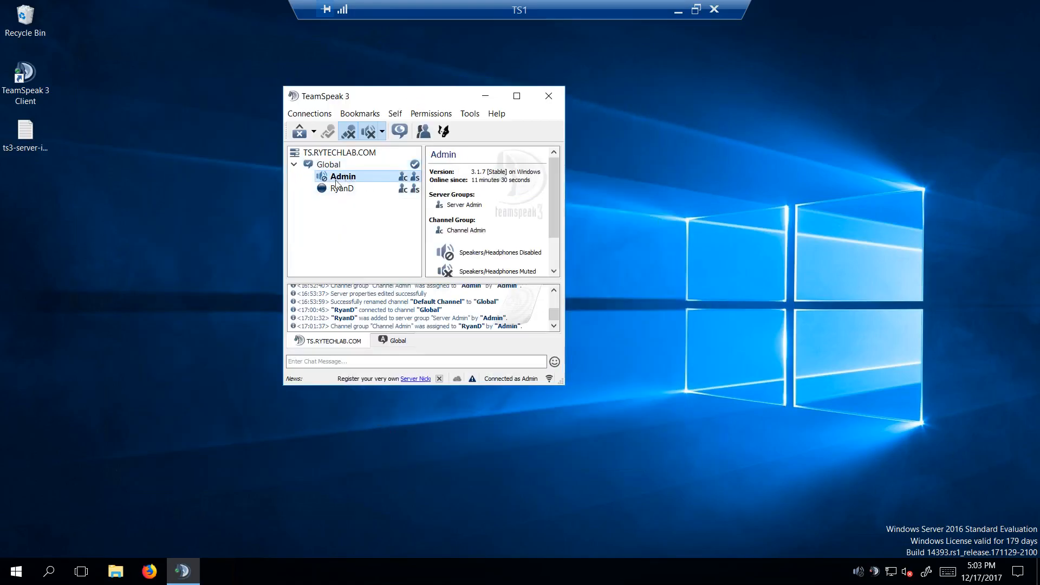
Step: Create a permanent channel named AFK sorted after Global on the server, and move the Admin client into it
right_click(346, 153)
left_click(397, 162)
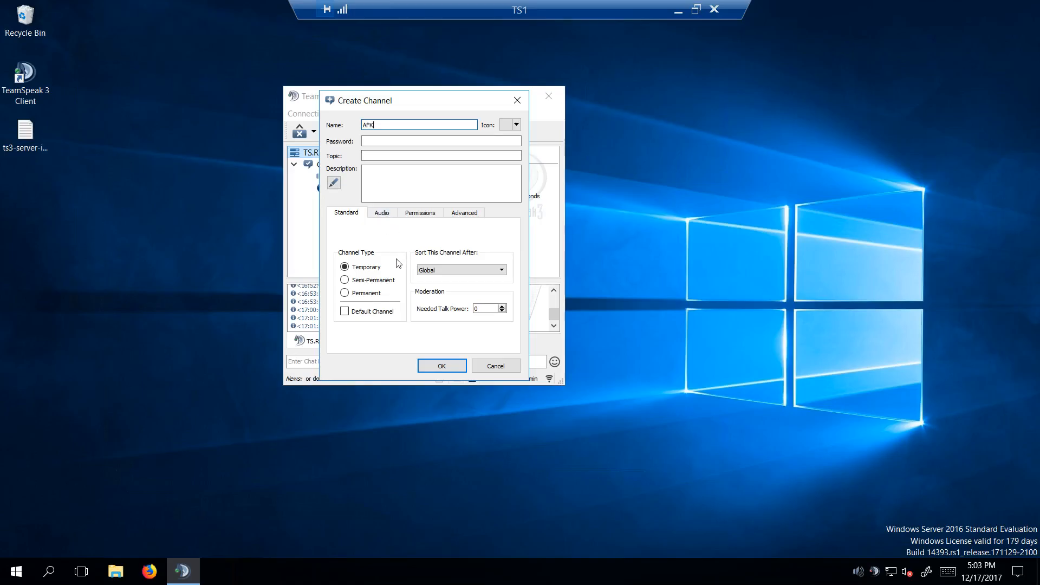
left_click(347, 295)
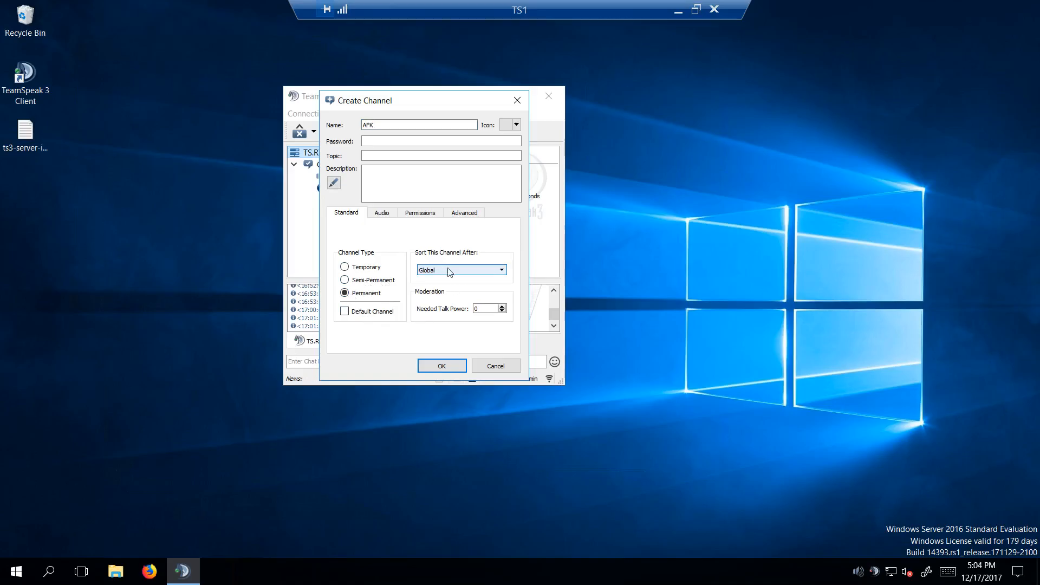
left_click(442, 366)
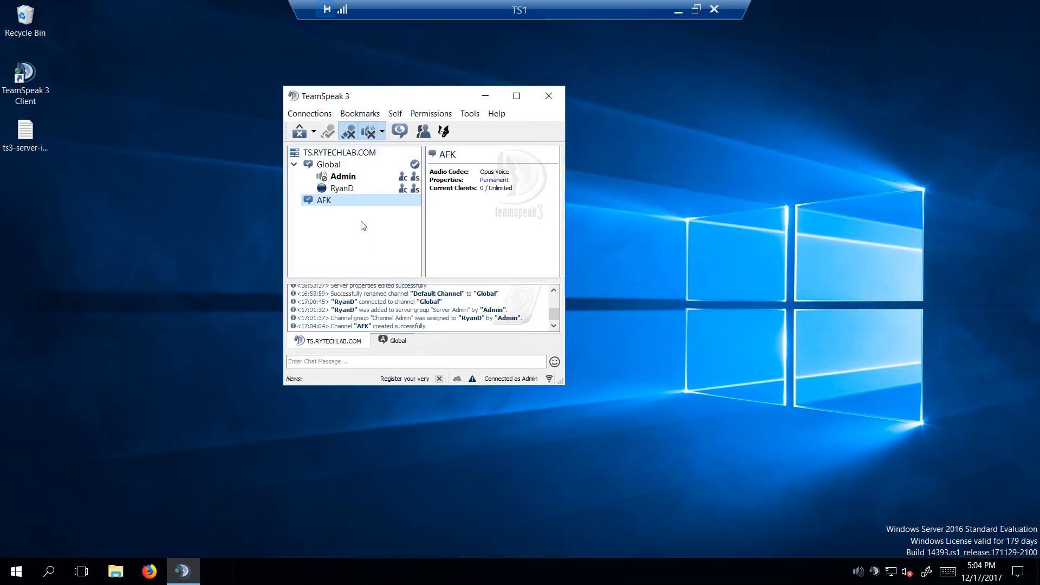
double_click(348, 203)
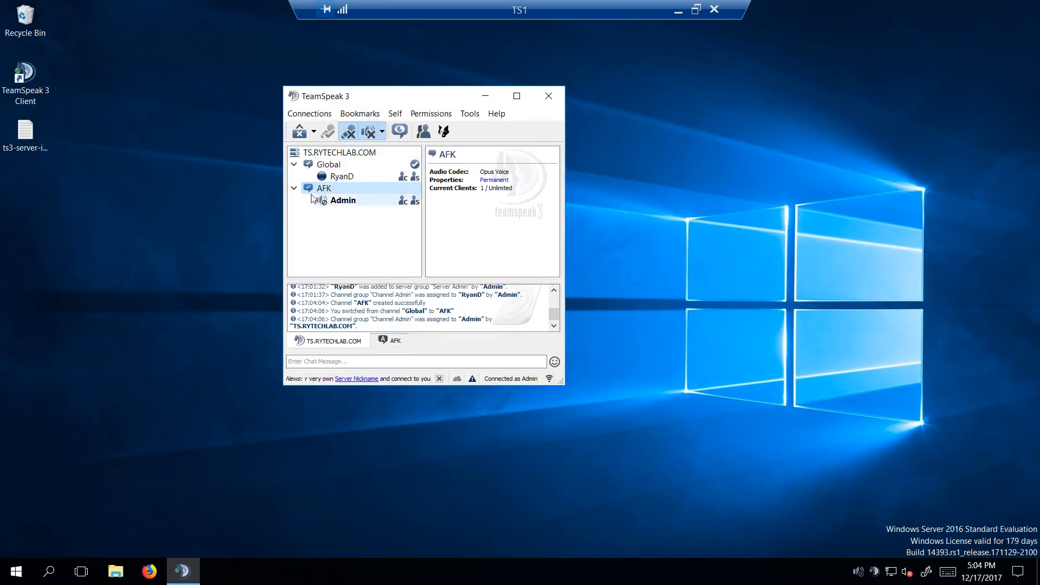
left_click(351, 202)
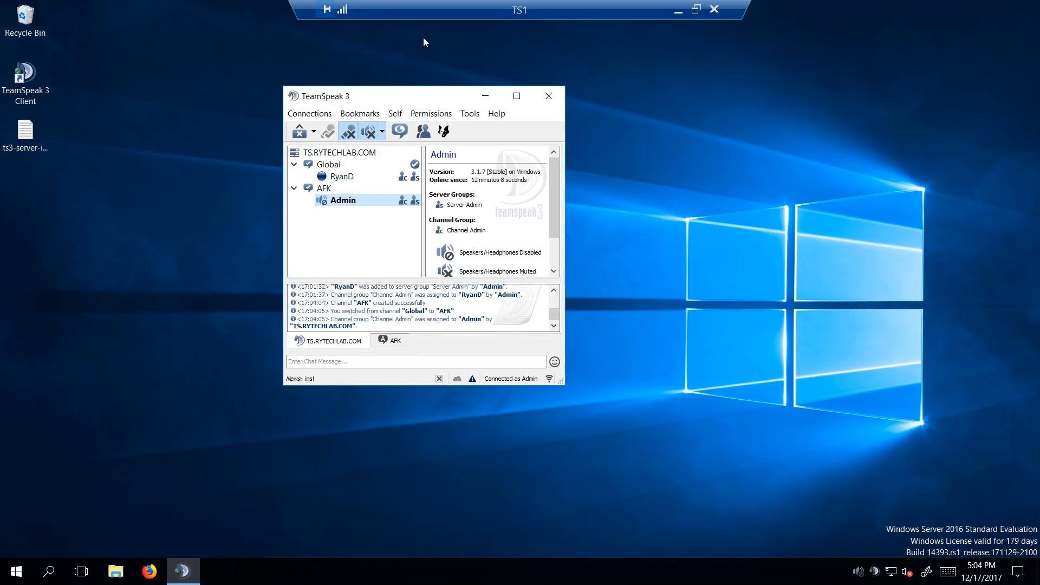
Step: Minimize the TS1 remote session and close the TeamSpeak client on the host
left_click(677, 10)
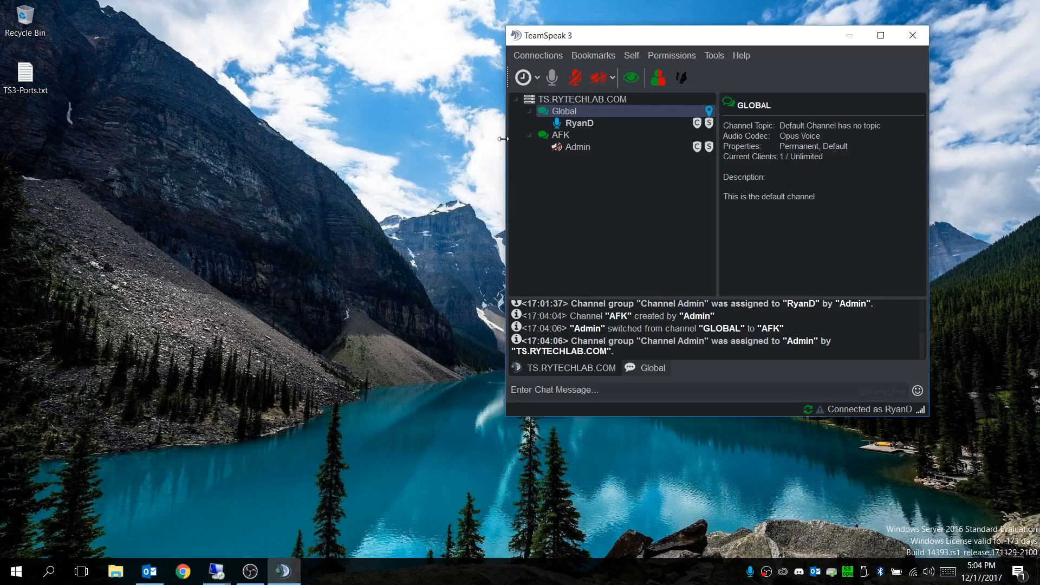
left_click(608, 99)
left_click(913, 36)
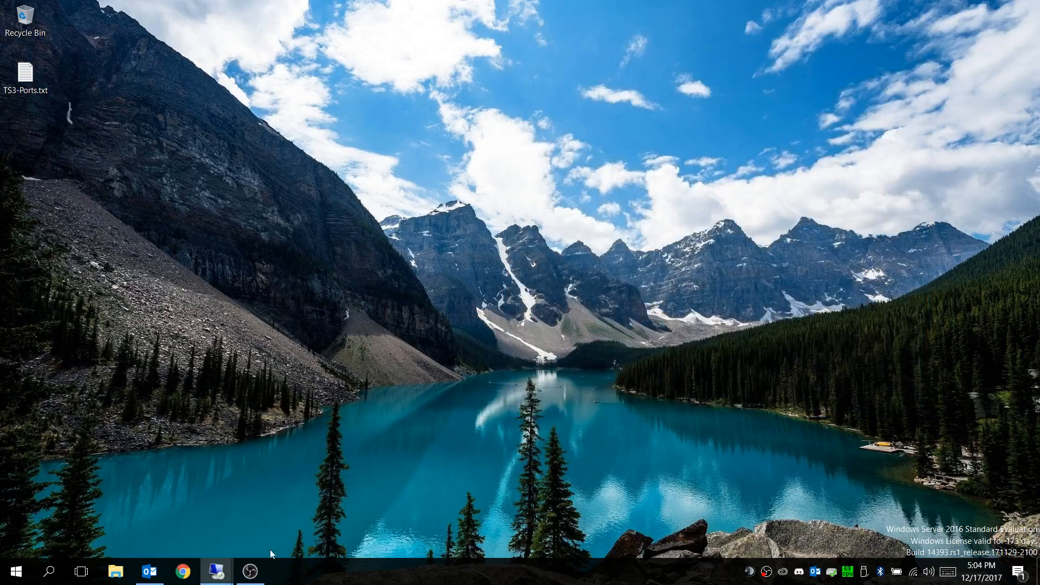
left_click(250, 572)
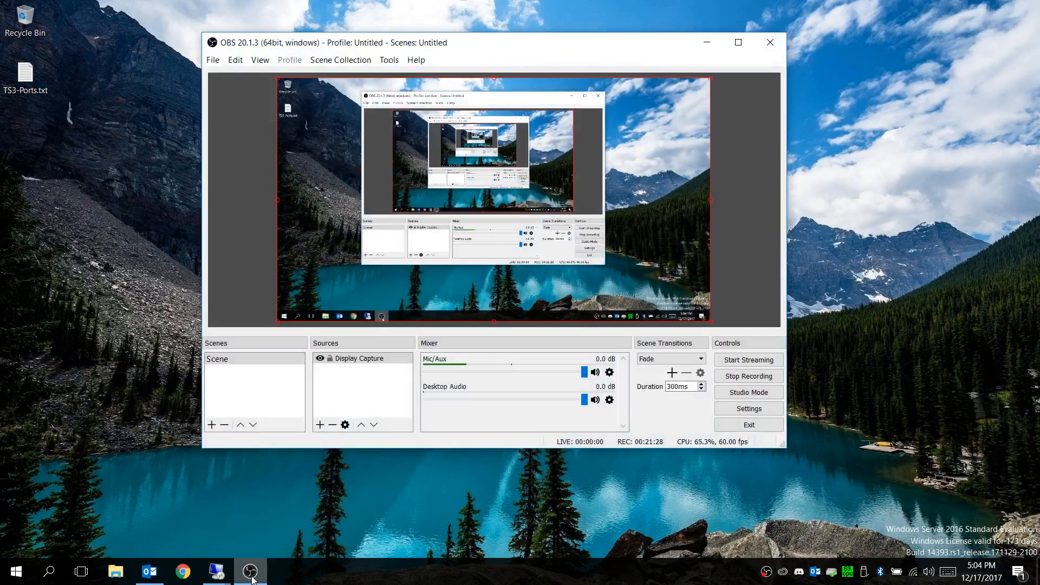